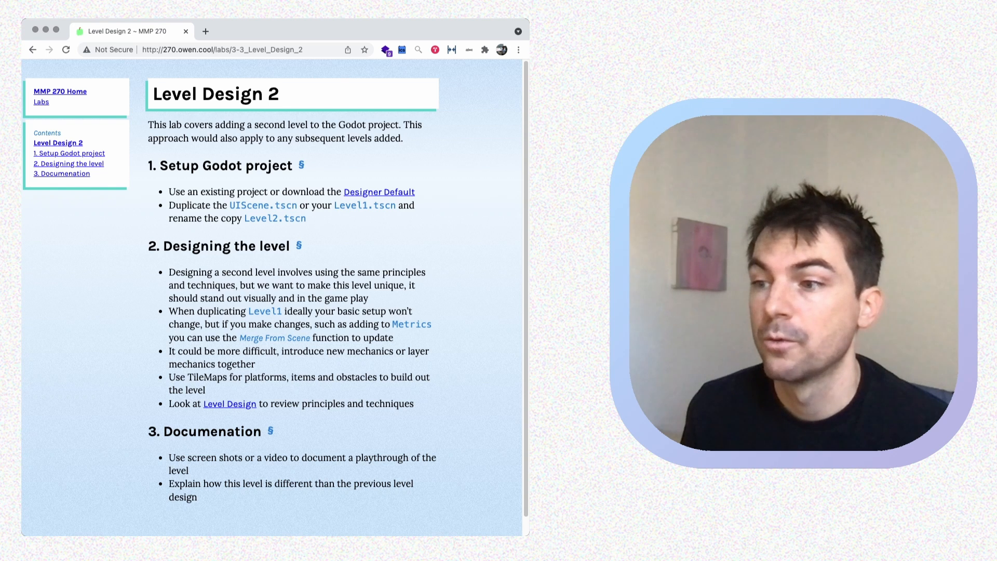
Open the linked Level Design lab, review its principles and techniques, and return to the Level Design 2 page
left_click(229, 403)
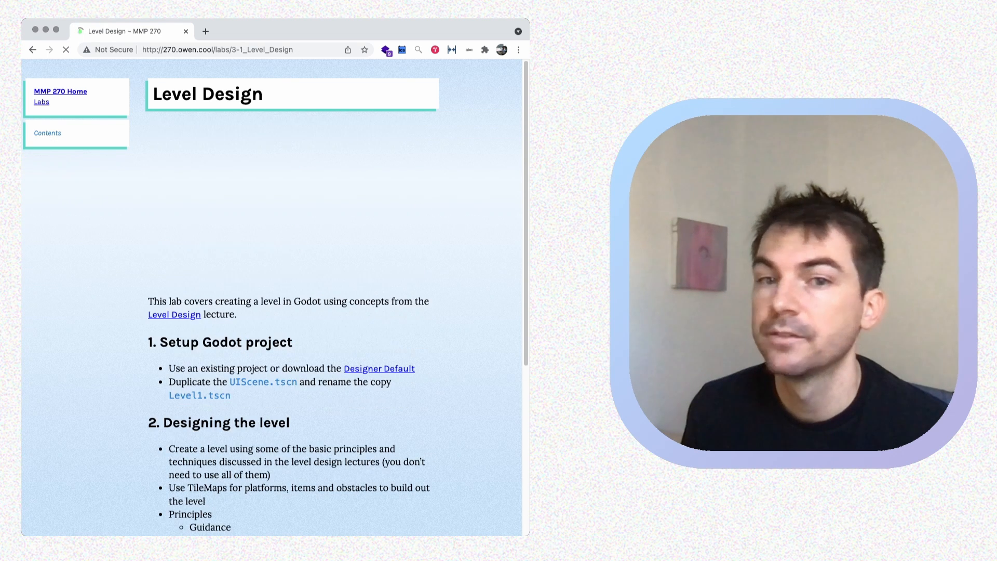
scroll(283, 296, "down", 5)
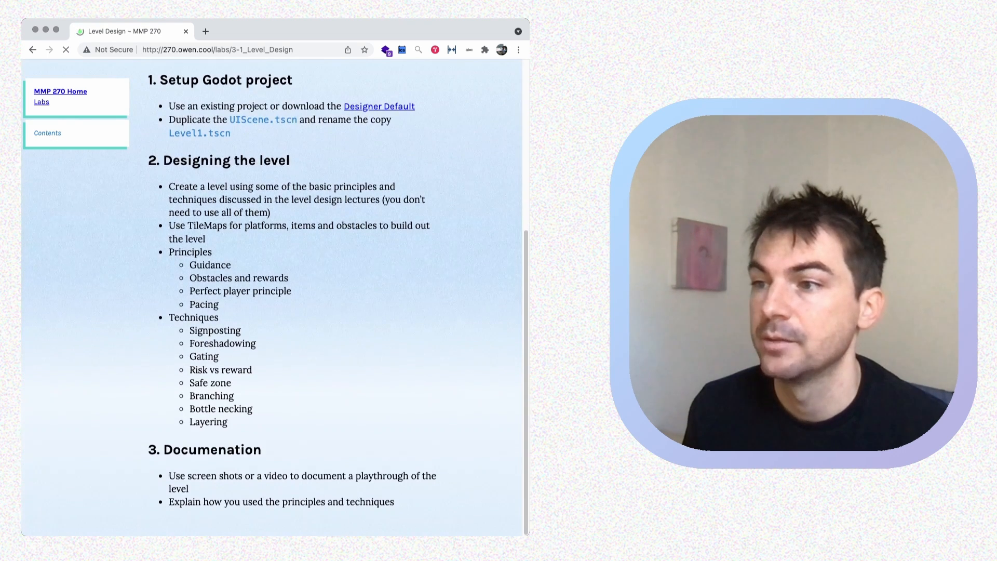
key("super+bracketleft")
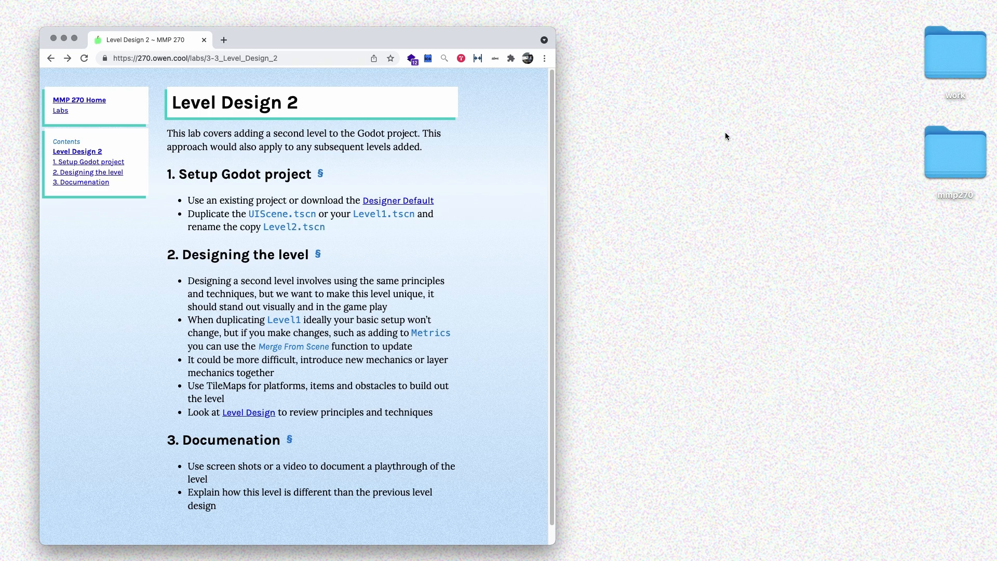
Open the linked Level Design lab in a separate browser tab and review its lists of principles and techniques
scroll(518, 261, "down", 1)
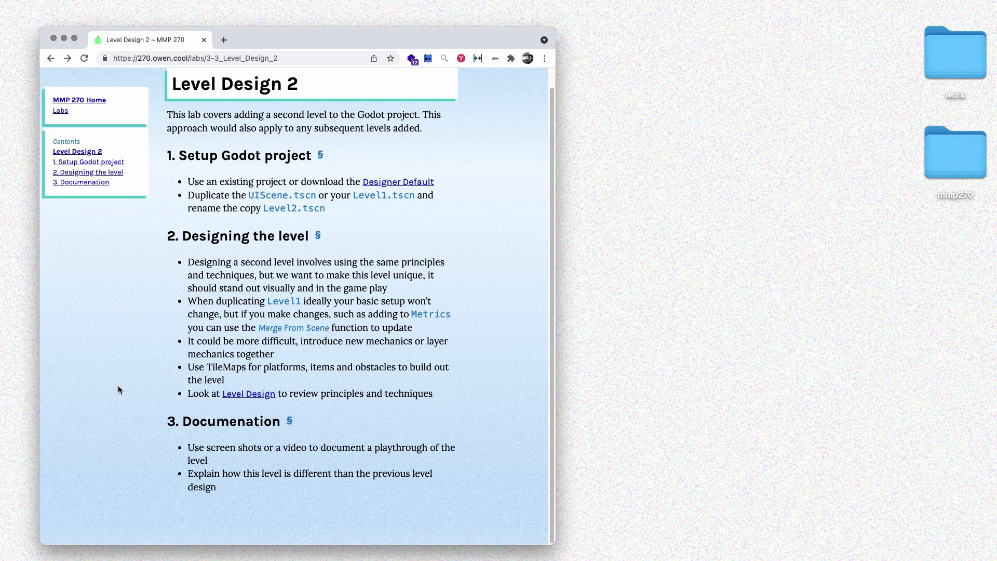
left_click(249, 394, "super")
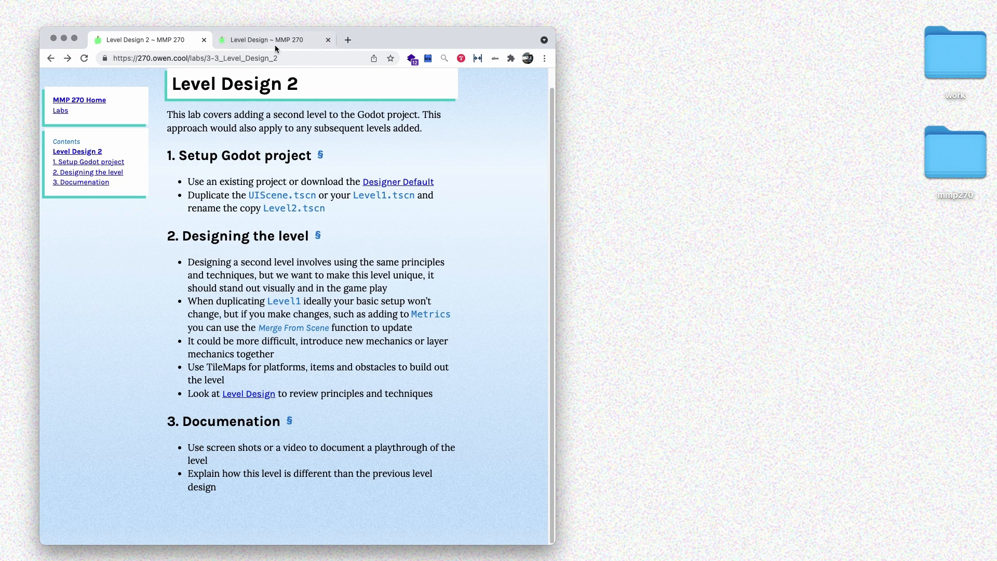
key("ctrl+Tab")
scroll(318, 257, "down", 5)
scroll(318, 256, "down", 2)
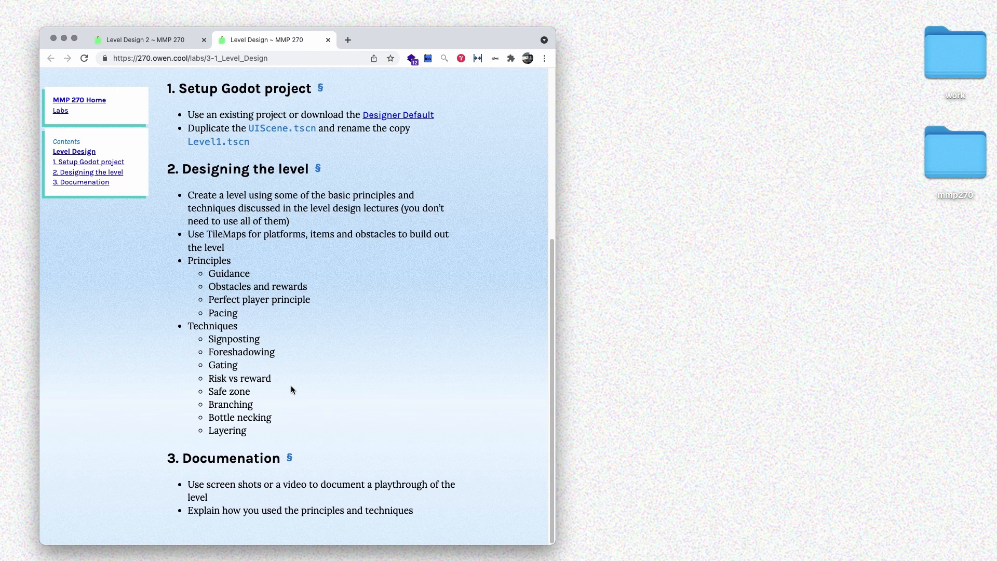
Switch to Finder with the desktop's mmp270 folder and browse into its Designer folder
double_click(925, 184)
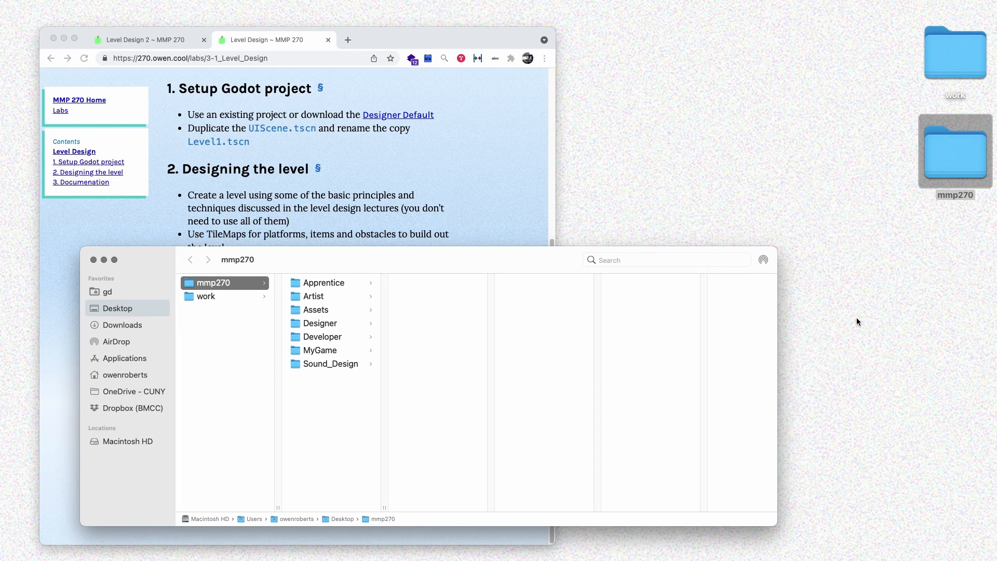
left_click(342, 324)
key("Right")
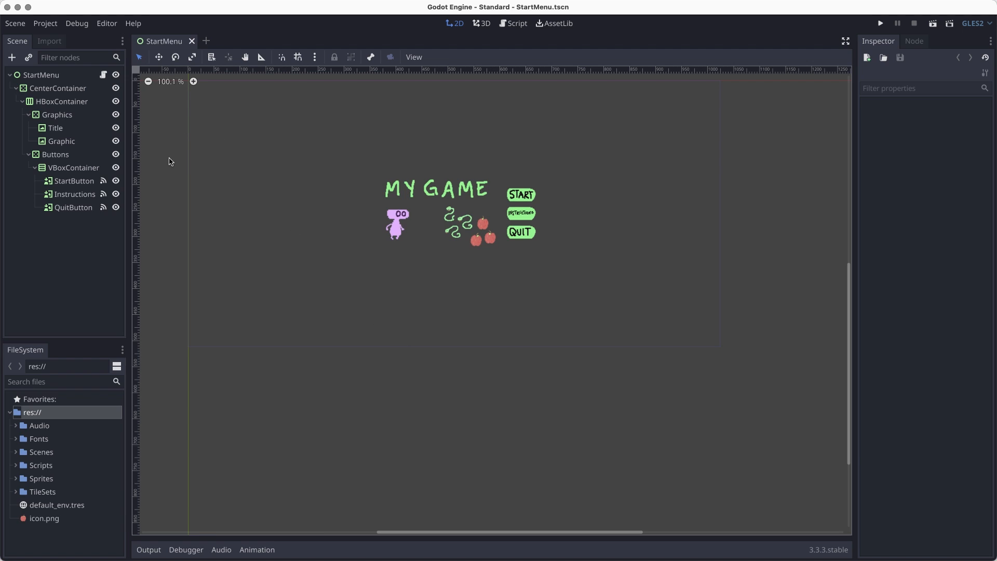
In Godot, open Level1.tscn from the Scenes folder and survey the level's whole layout
left_click(16, 452)
scroll(39, 450, "down", 1)
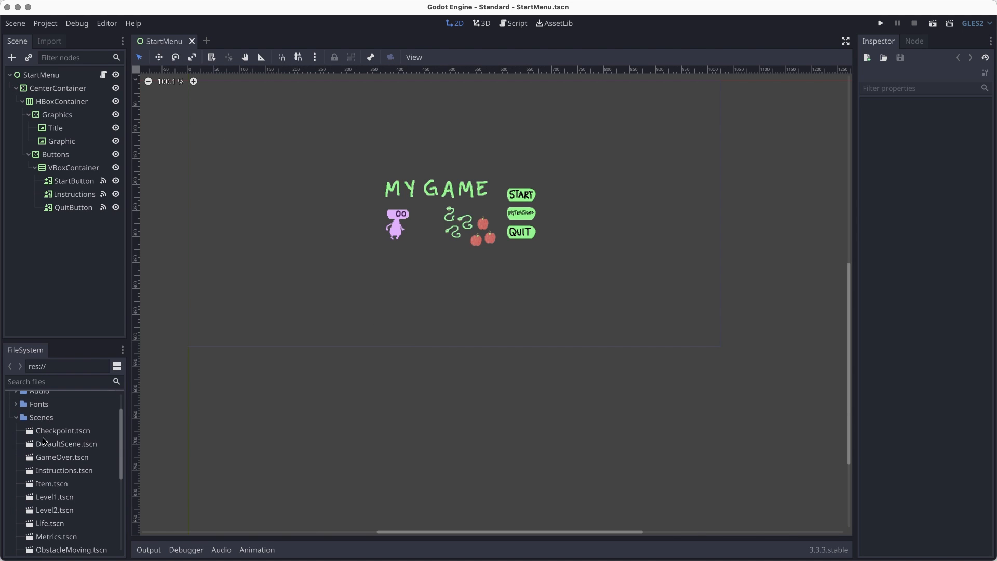
double_click(54, 497)
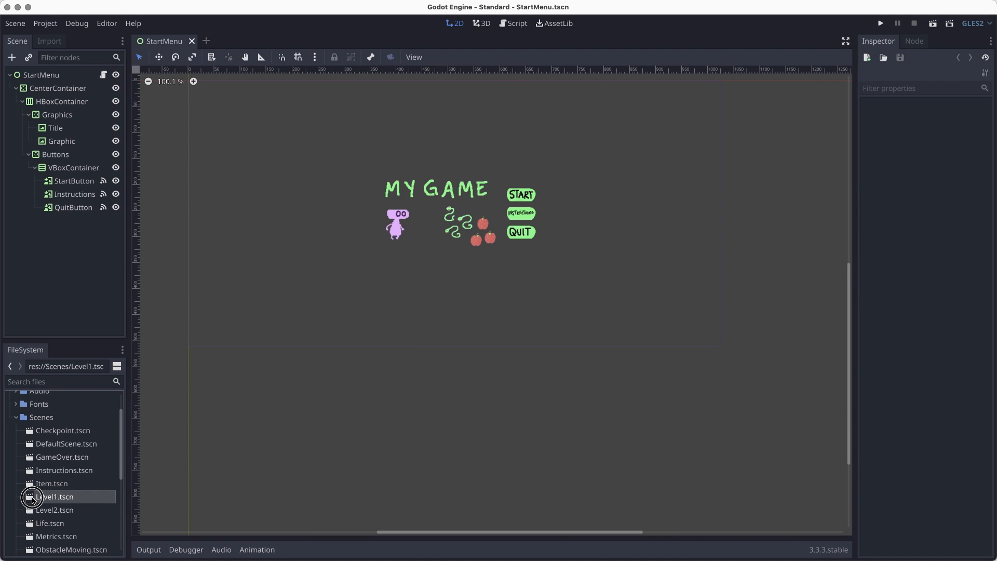
scroll(468, 261, "down", 3)
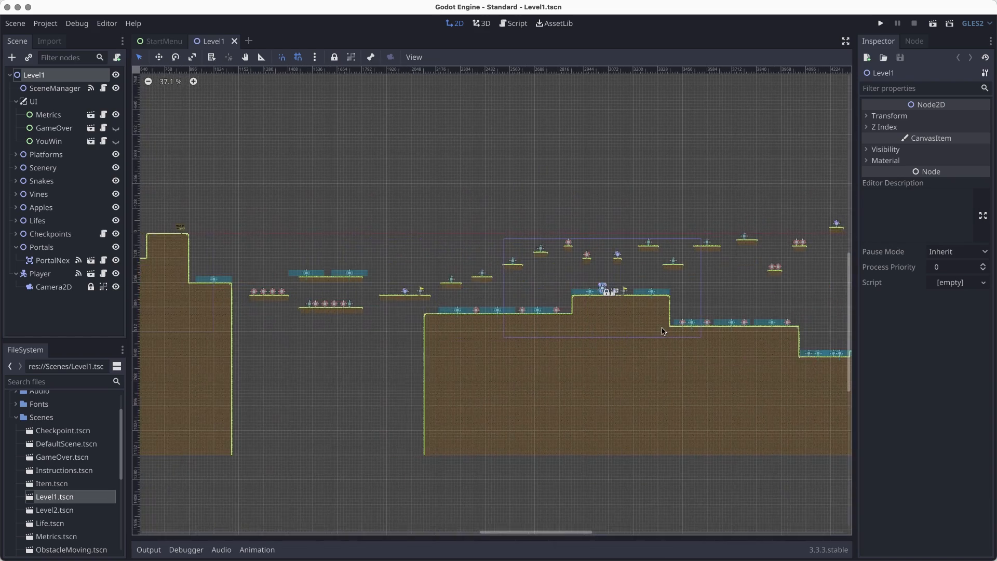
scroll(563, 306, "down", 5)
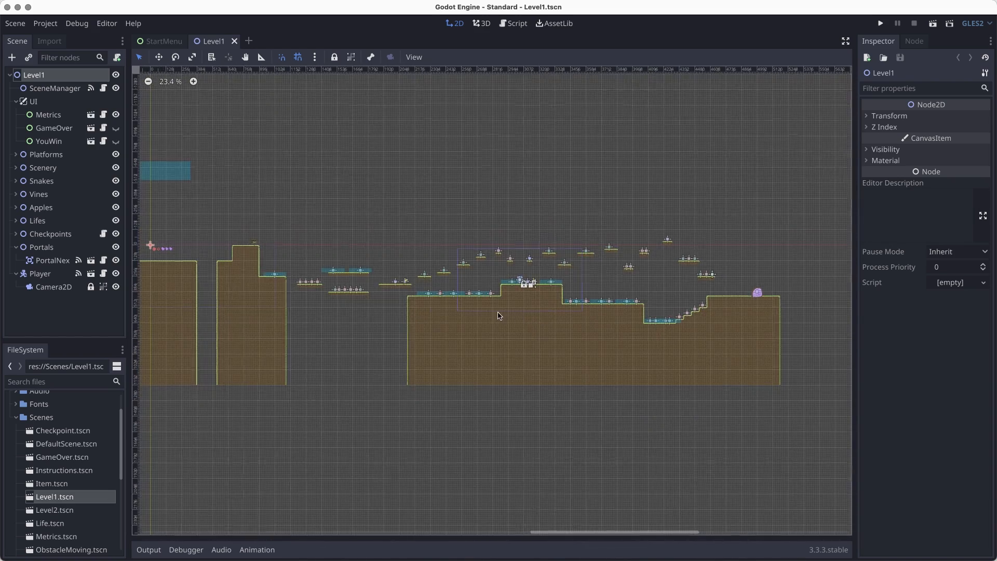
middle_click_drag(497, 317, 586, 345)
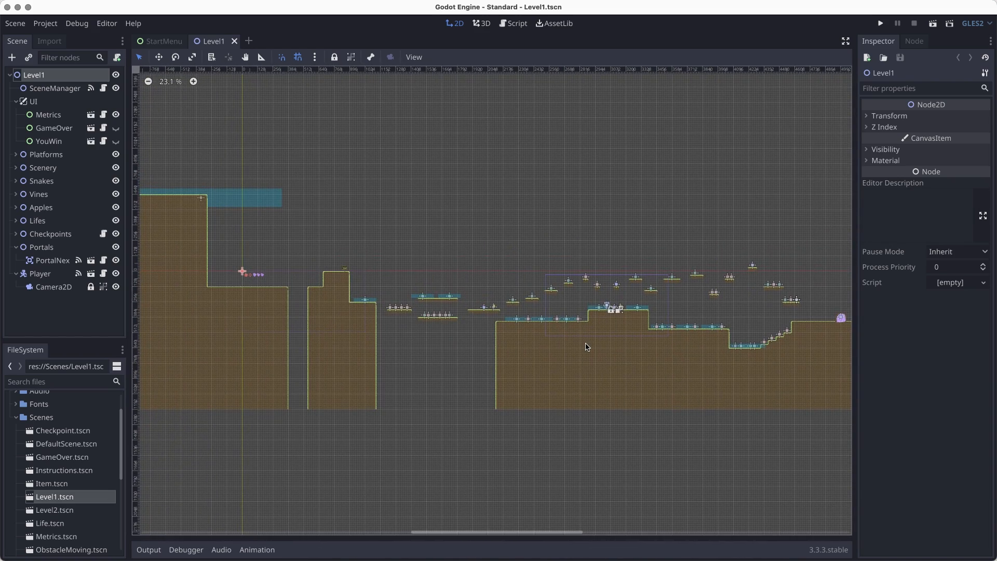
Move the Player from the middle of the level to the origin, at about x -0.5, y 0, and save Level1
scroll(586, 347, "up", 5)
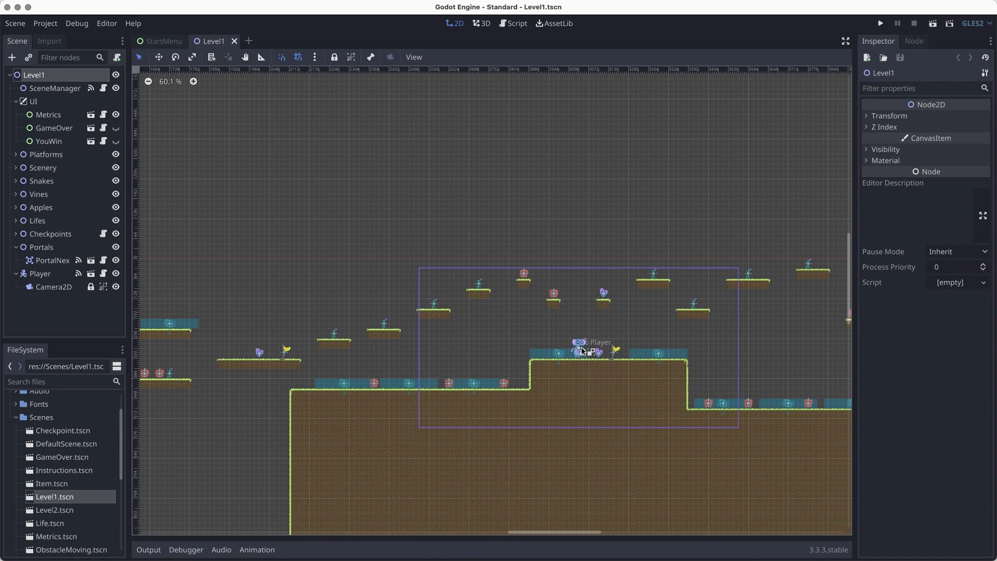
left_click_drag(593, 357, 245, 276)
middle_click_drag(240, 307, 795, 370)
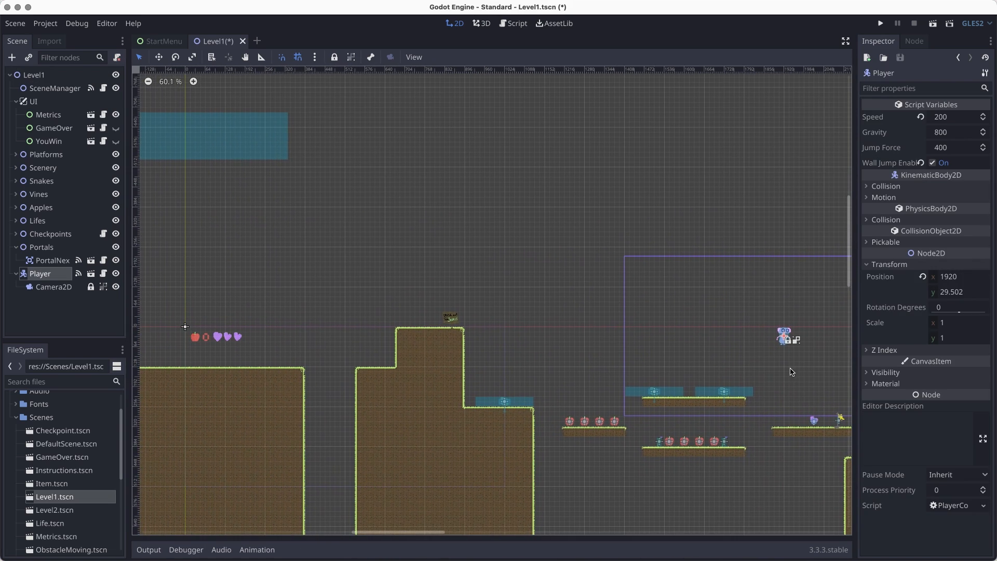
left_click(749, 335)
left_click_drag(749, 335, 187, 331)
middle_click_drag(283, 290, 444, 275)
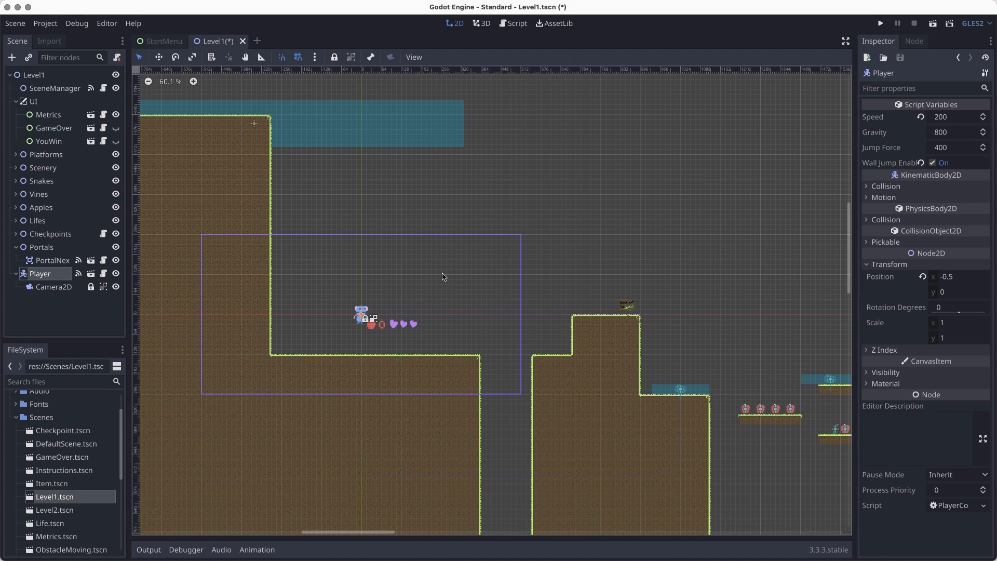
scroll(445, 277, "up", 3)
middle_click_drag(405, 333, 530, 297)
key("ctrl+s")
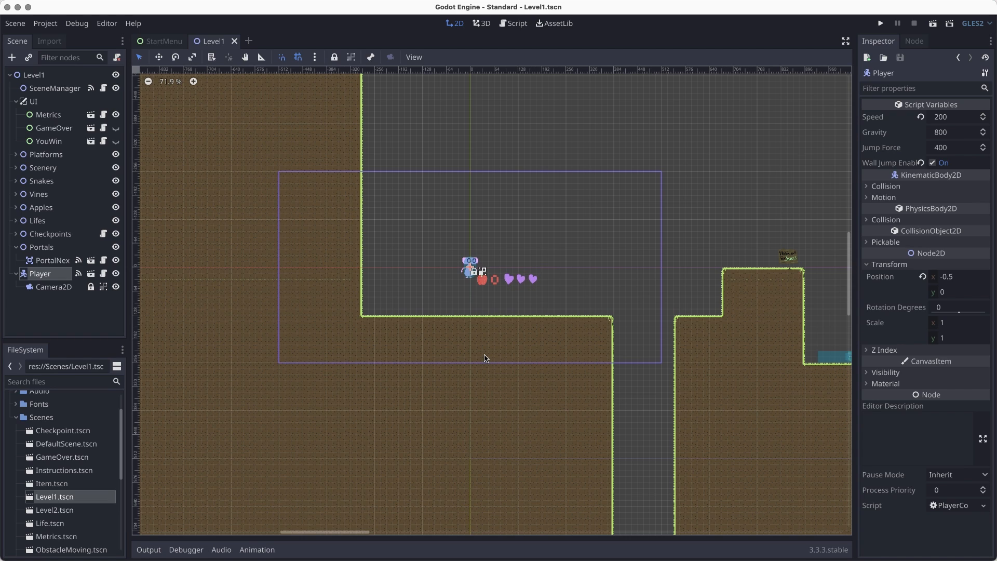
Remove the existing Level2.tscn from the project by moving it to the trash
scroll(54, 465, "down", 3)
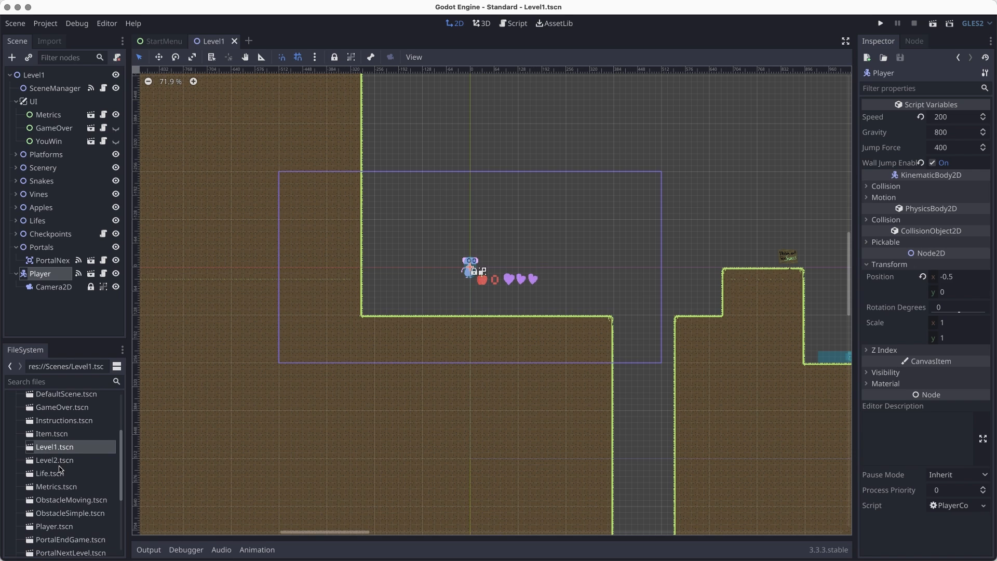
left_click(87, 461)
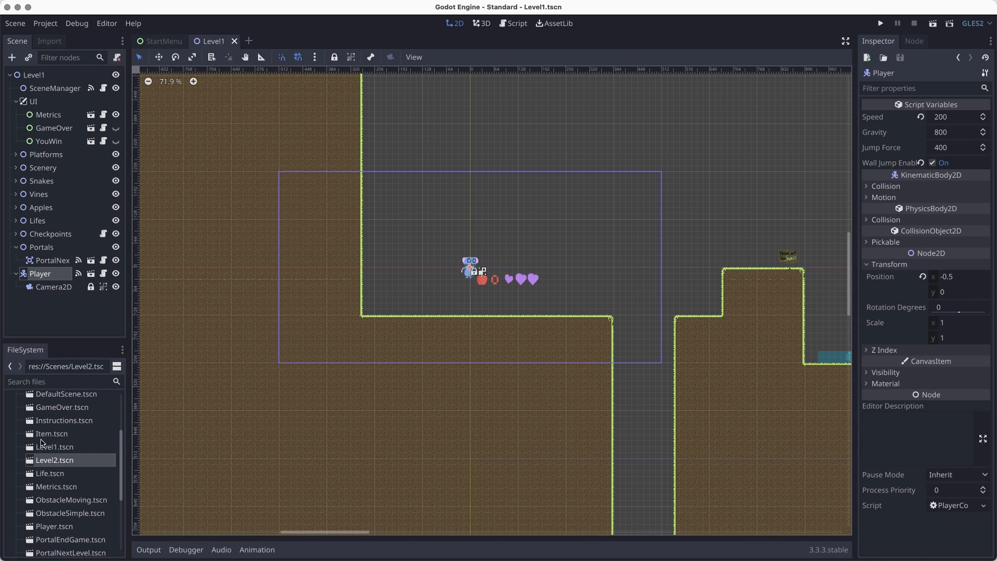
right_click(46, 462)
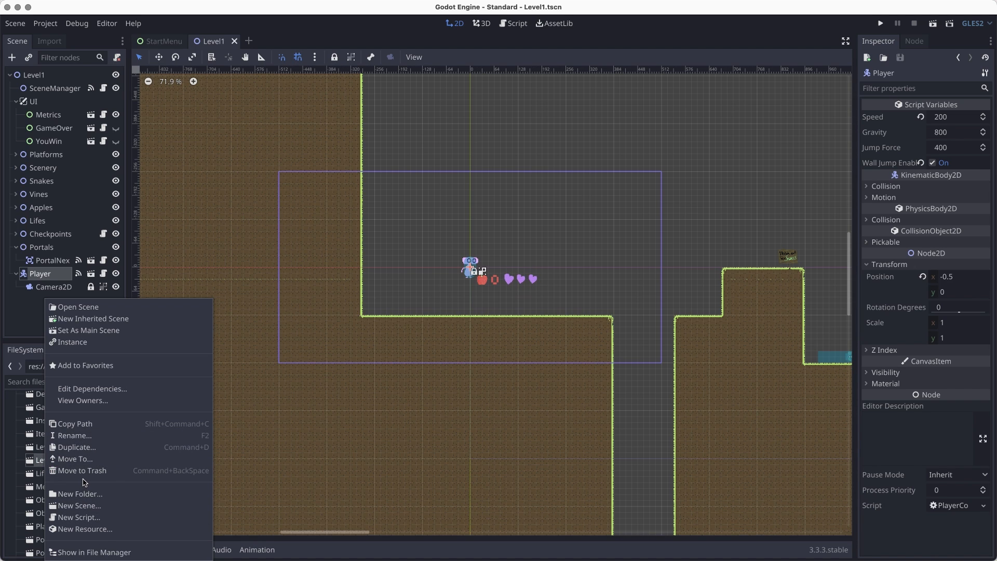
left_click(85, 470)
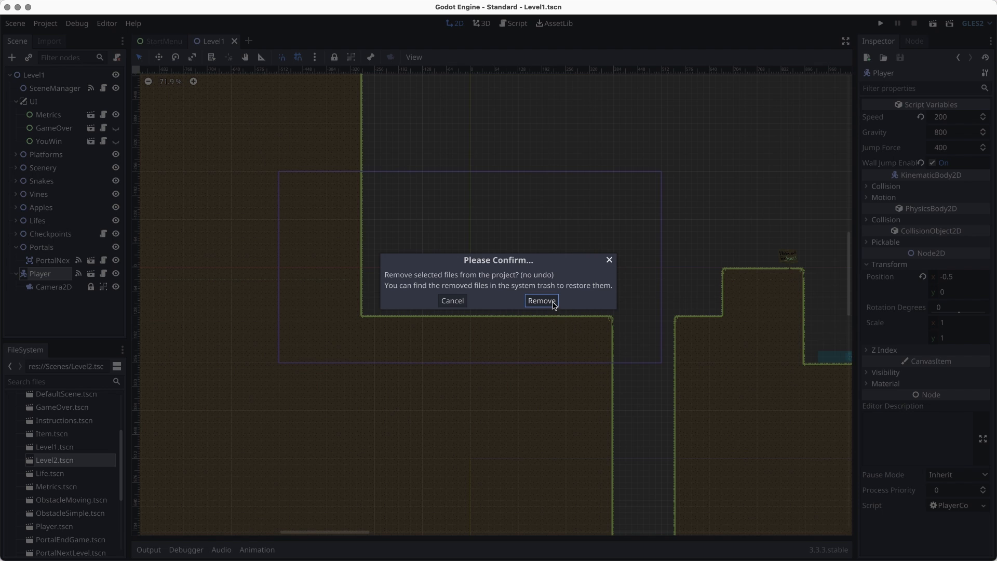
left_click(542, 299)
Create a new scene named Level2 inside the Scenes folder
scroll(61, 446, "up", 3)
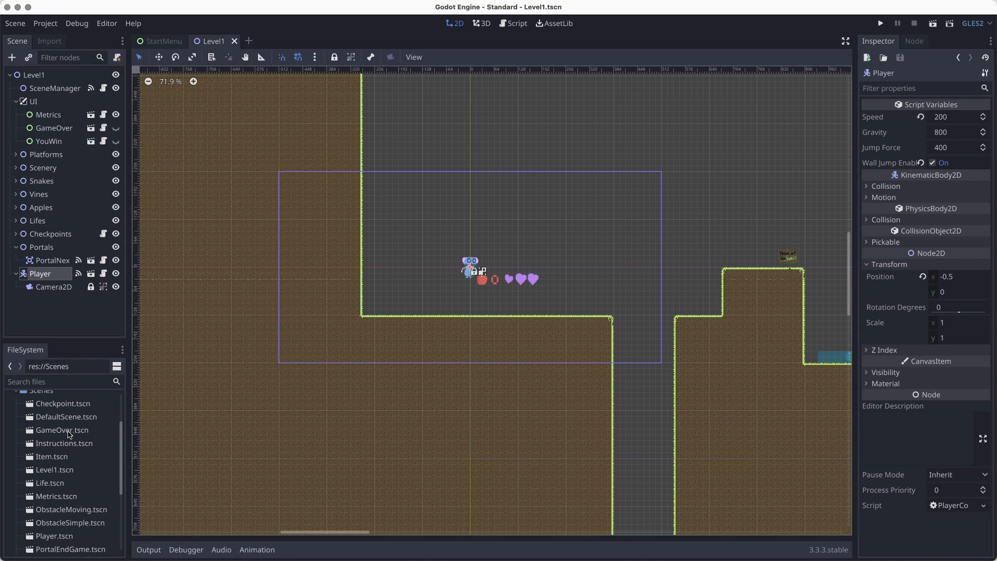
right_click(52, 411)
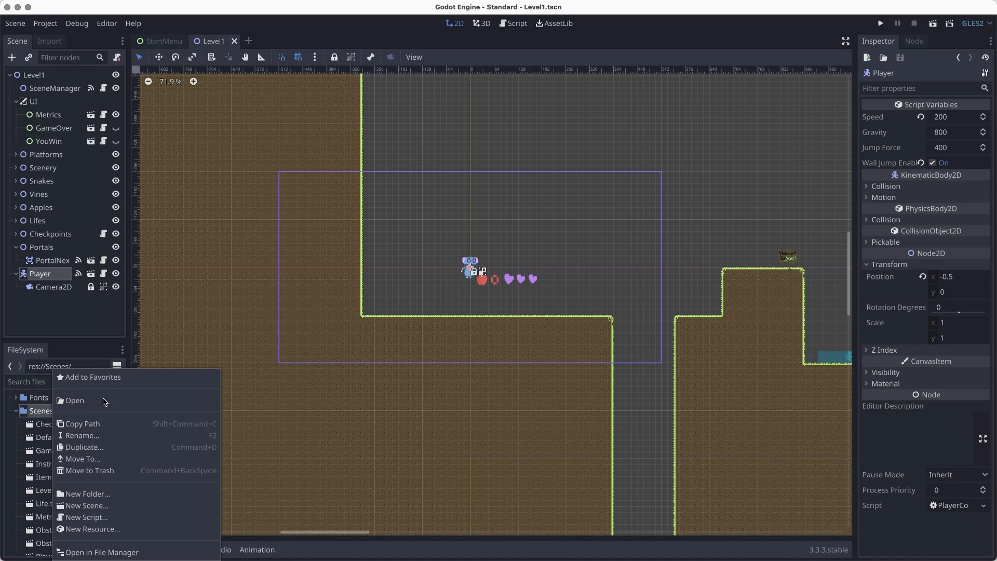
left_click(87, 505)
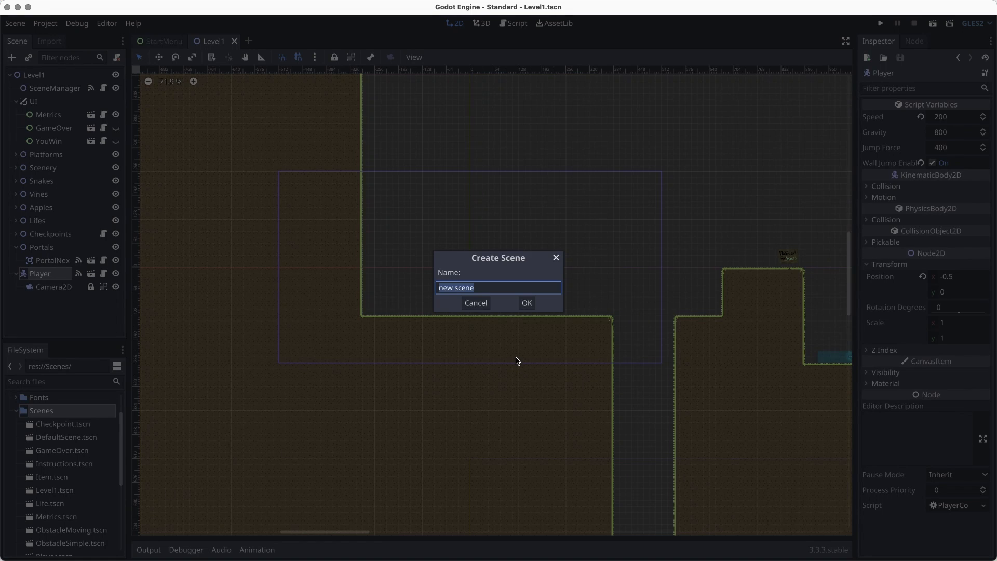
type("Level2")
key("Return")
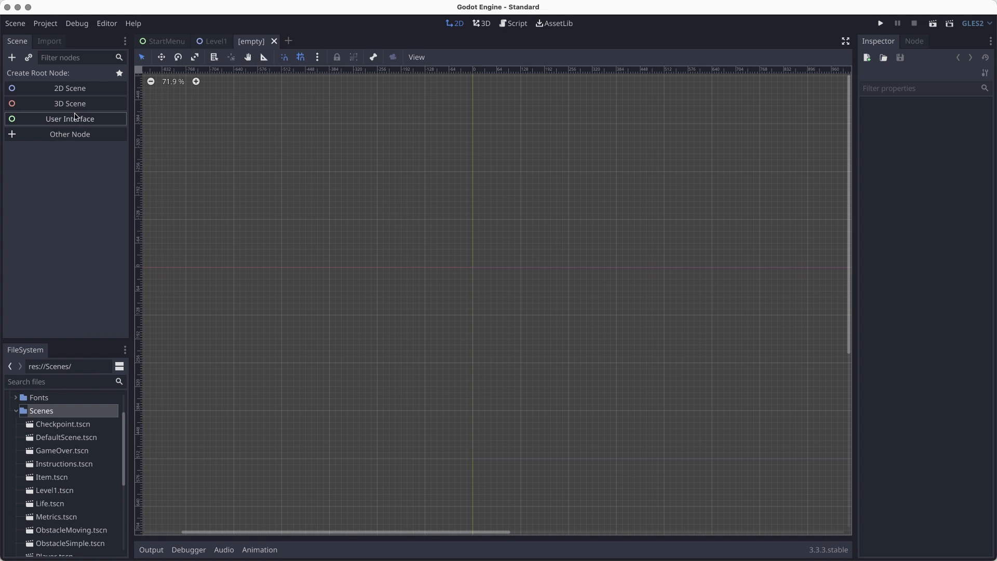
Add a 2D Scene root node to the empty scene and rename it Level2
left_click(66, 89)
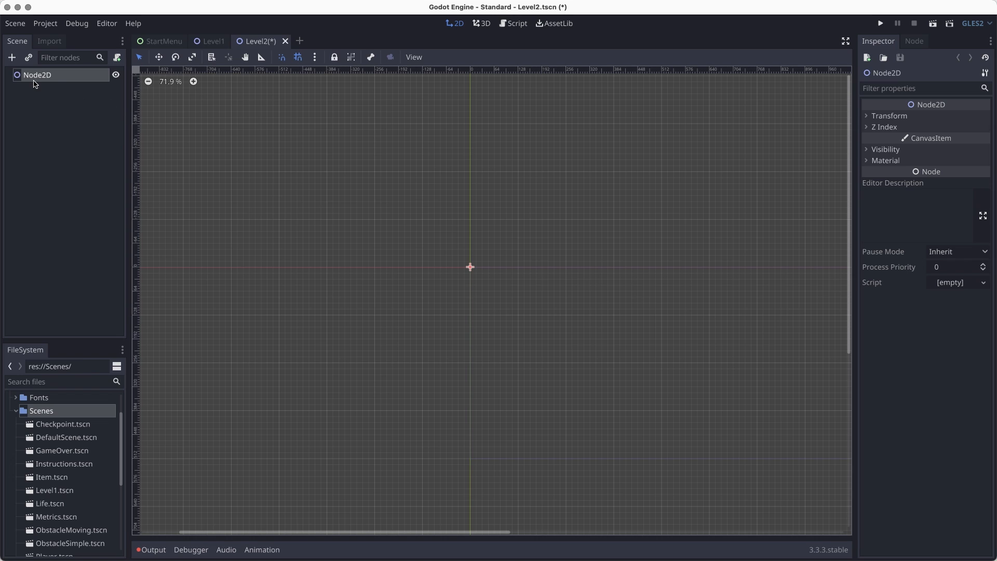
left_click(43, 79)
double_click(42, 79)
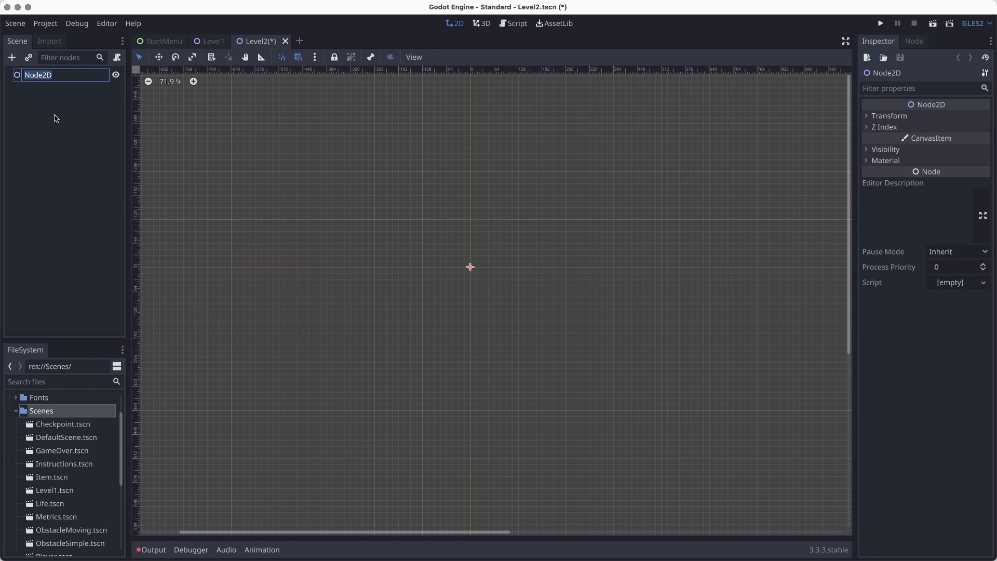
type("Level2")
key("Return")
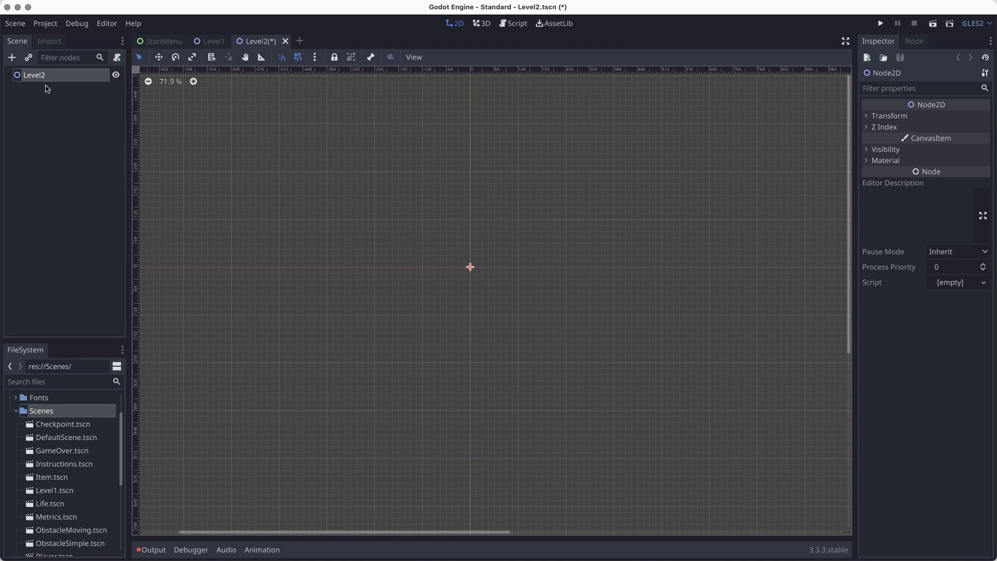
Start Merge From Scene on the Level2 root node, using Level1.tscn from the Scenes folder as the source
right_click(39, 78)
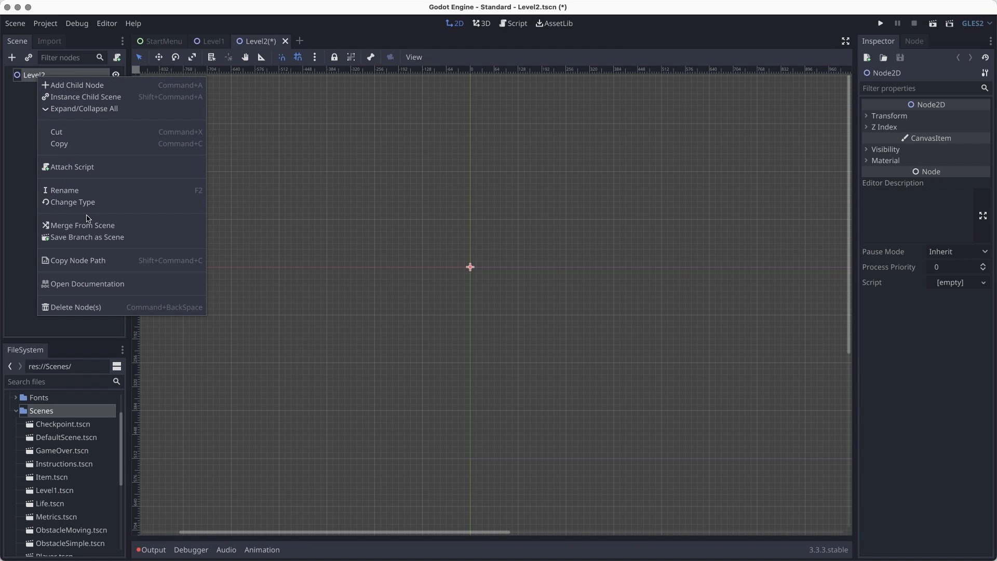
left_click(90, 228)
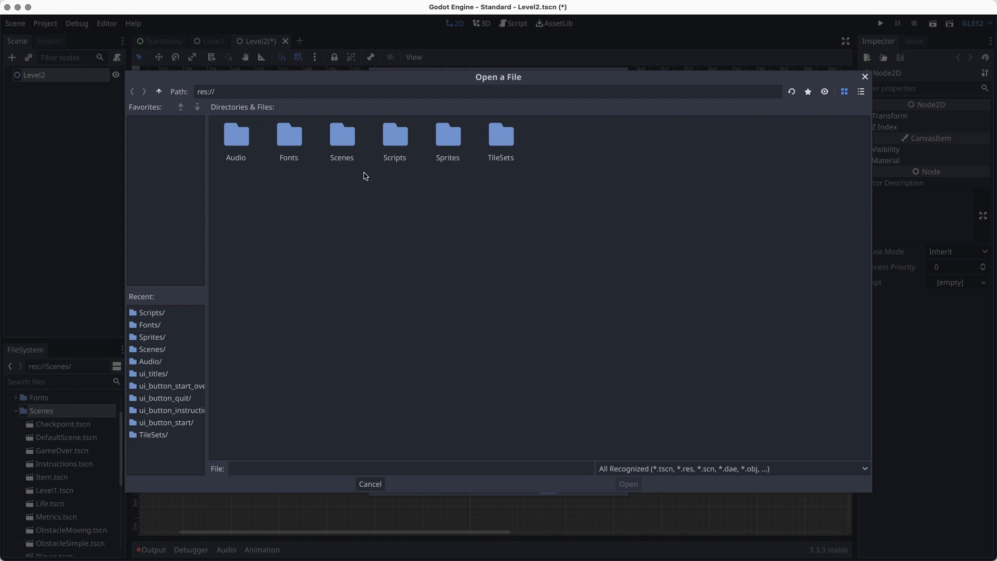
left_click(341, 145)
double_click(341, 145)
left_click(506, 156)
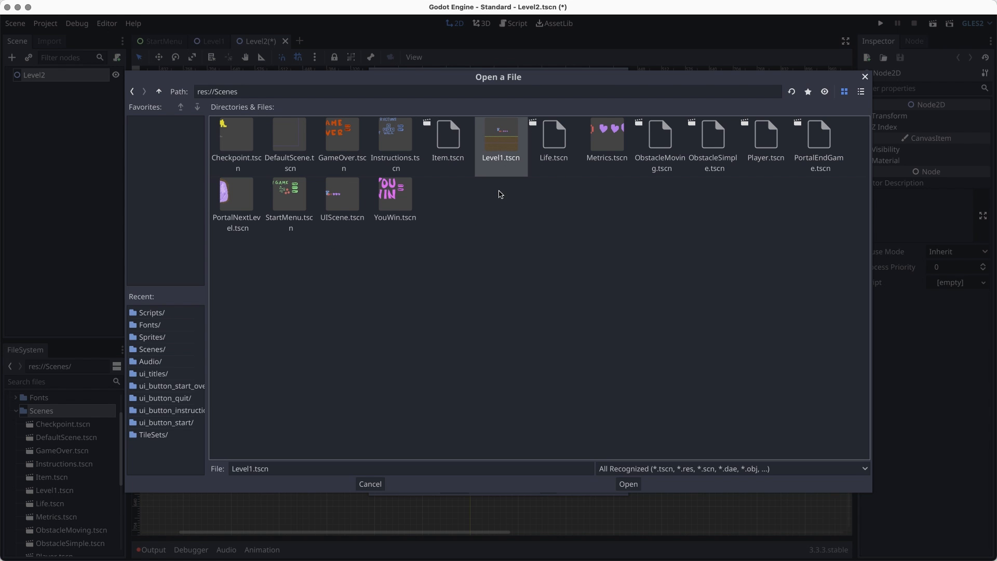
left_click(628, 483)
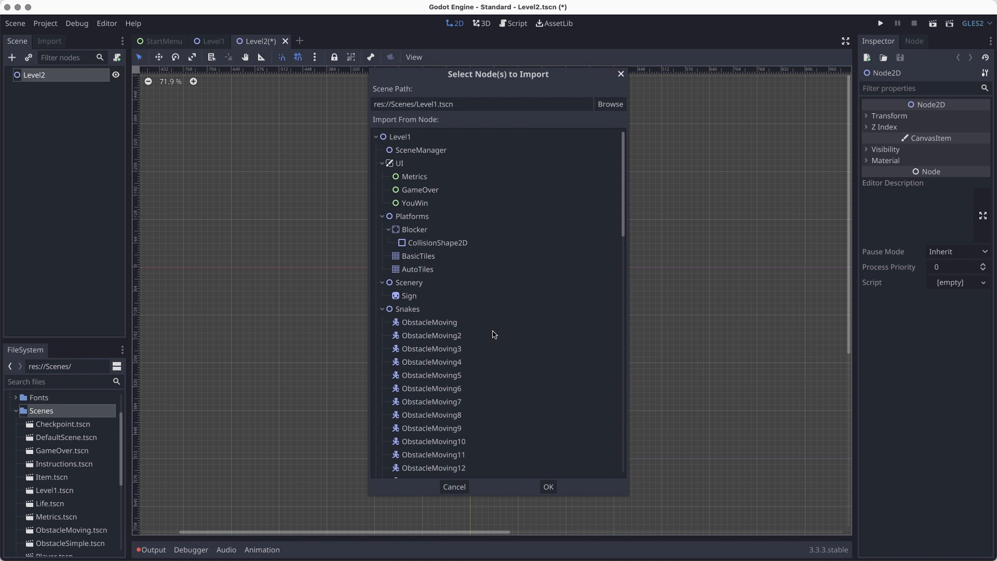
Import the SceneManager node from Level1.tscn into the Level2 scene and select it to view its properties
scroll(493, 335, "down", 5)
scroll(493, 335, "down", 8)
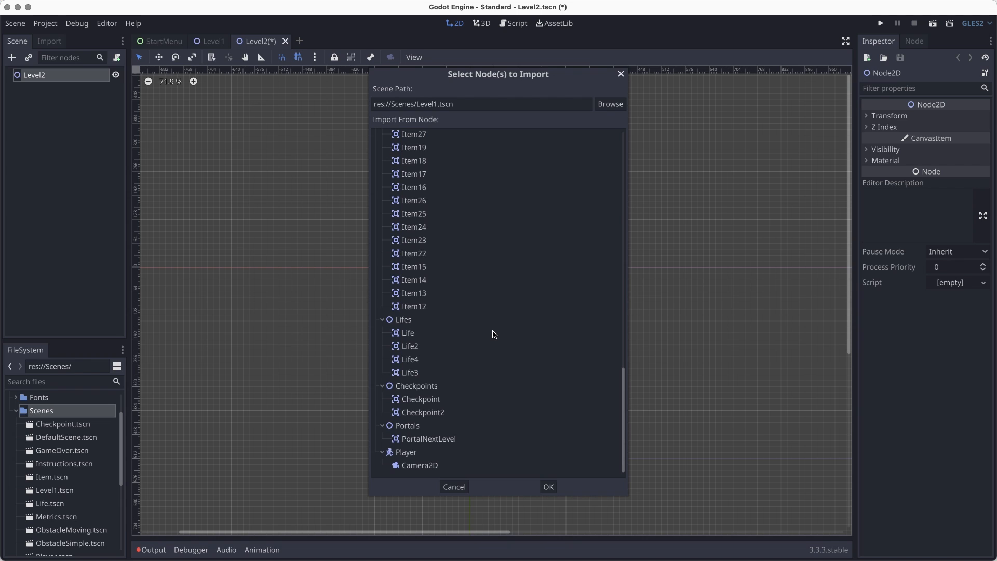
scroll(488, 337, "up", 15)
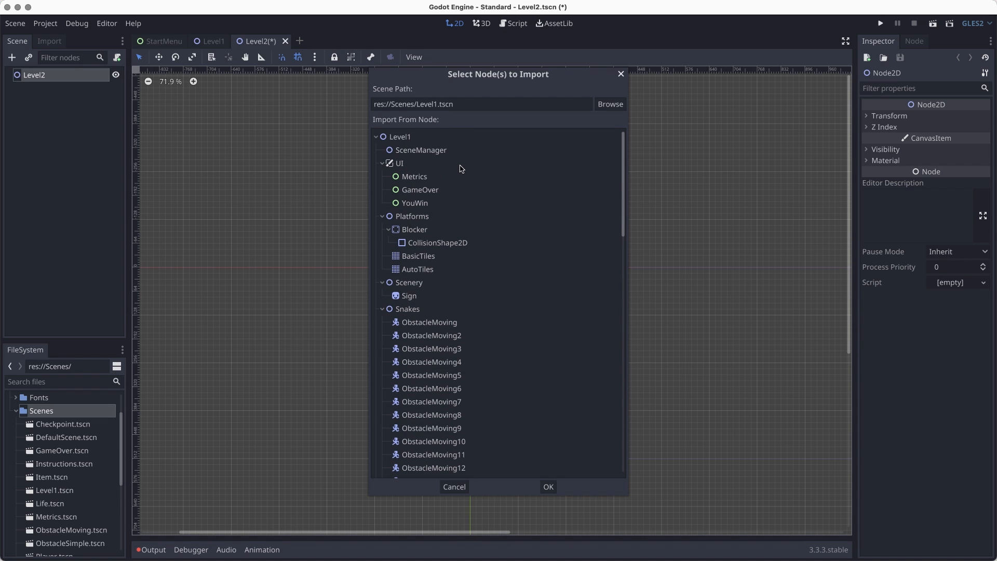
left_click(420, 151)
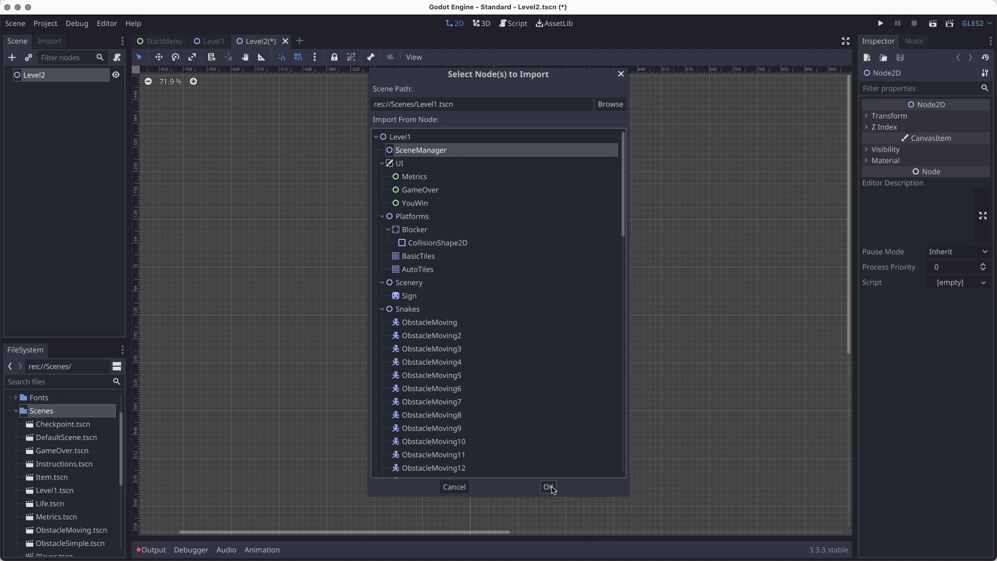
left_click(549, 486)
left_click(83, 89)
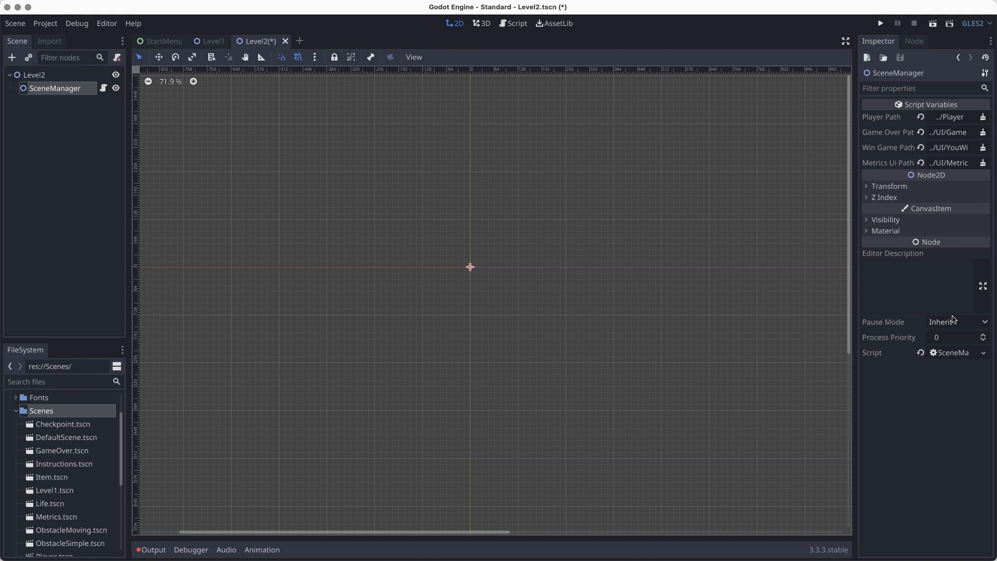
Merge the UI node with its children from Level1.tscn under the Level2 root and save the scene
left_click(46, 77)
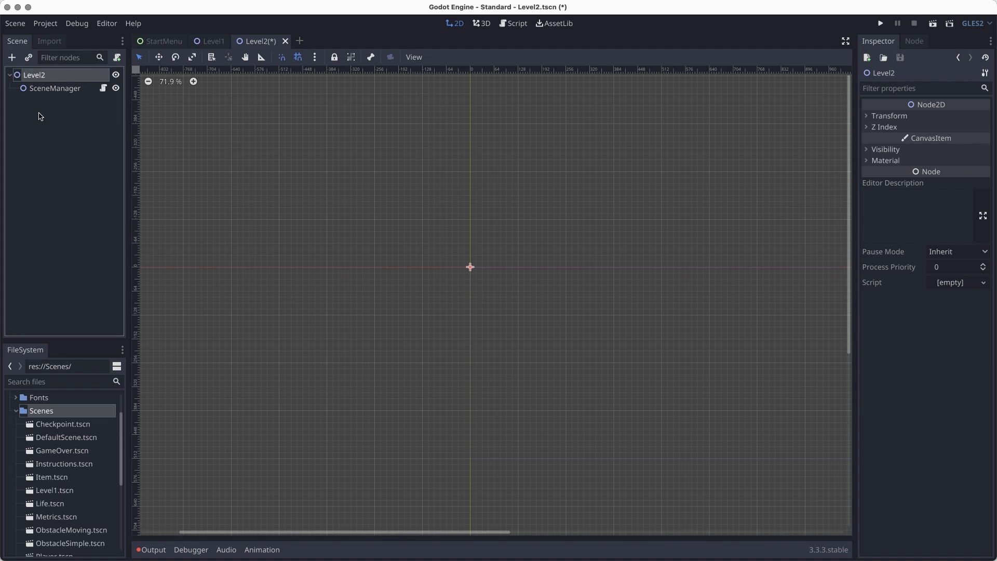
right_click(45, 72)
left_click(78, 222)
double_click(501, 150)
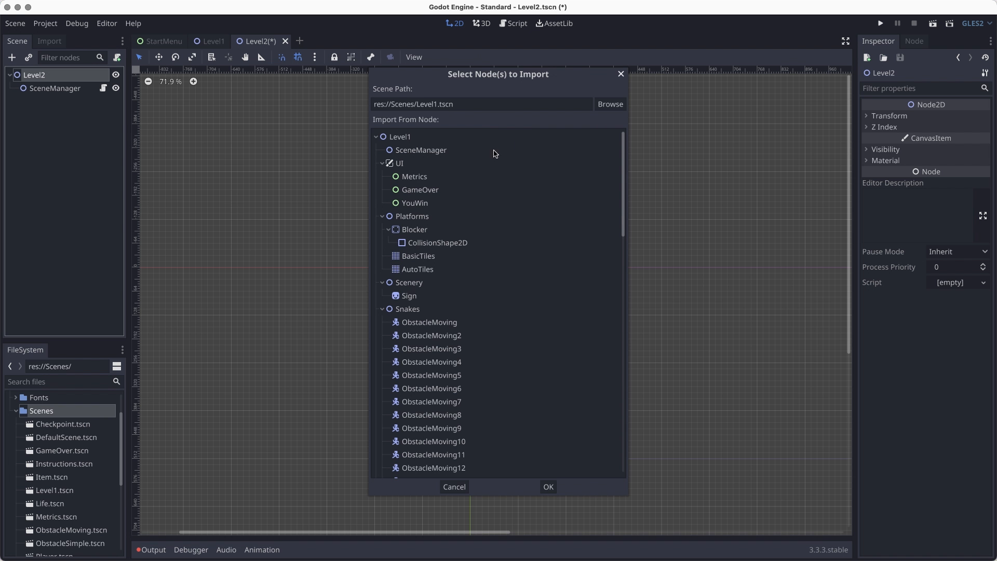
left_click(402, 164)
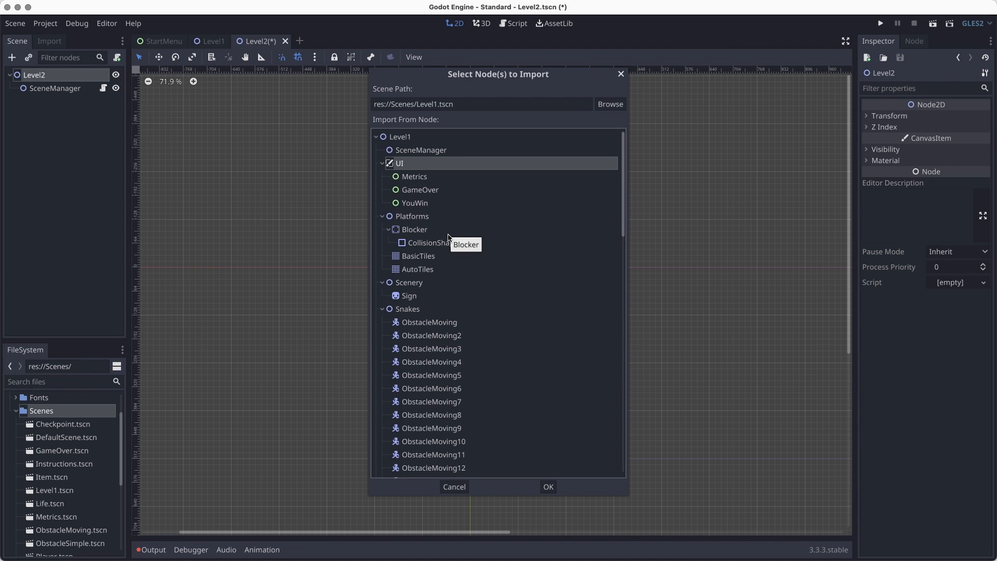
left_click(548, 486)
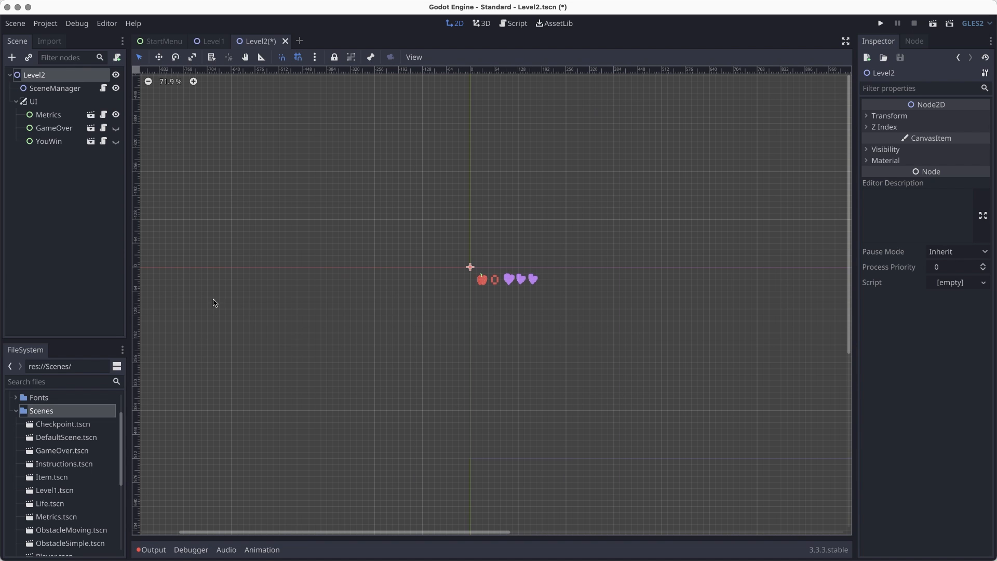
key("super+s")
Merge the Player node with its Camera2D from Level1.tscn under the Level2 root, collapsing the other node groups to find it
right_click(37, 77)
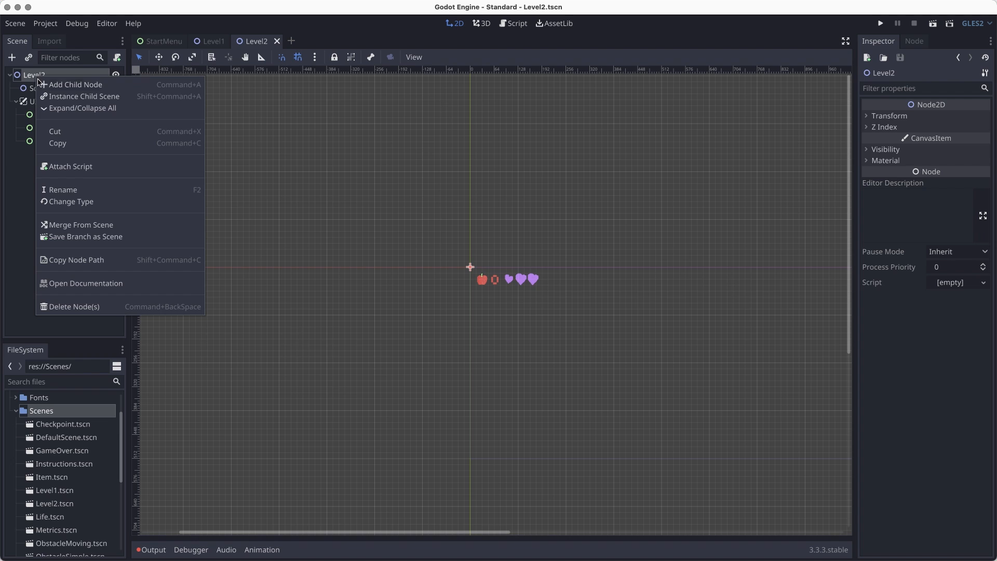
left_click(94, 229)
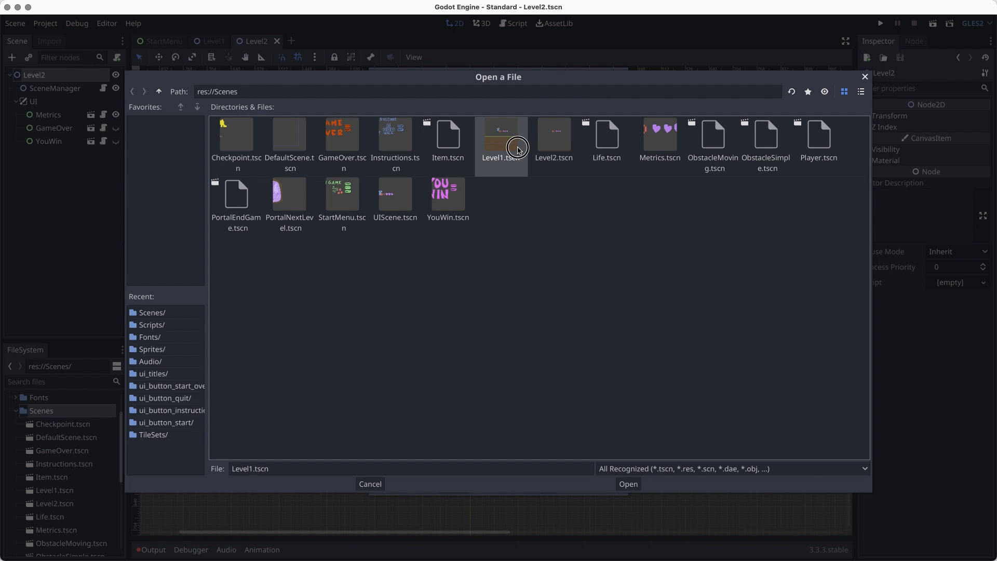
double_click(518, 149)
left_click(383, 283)
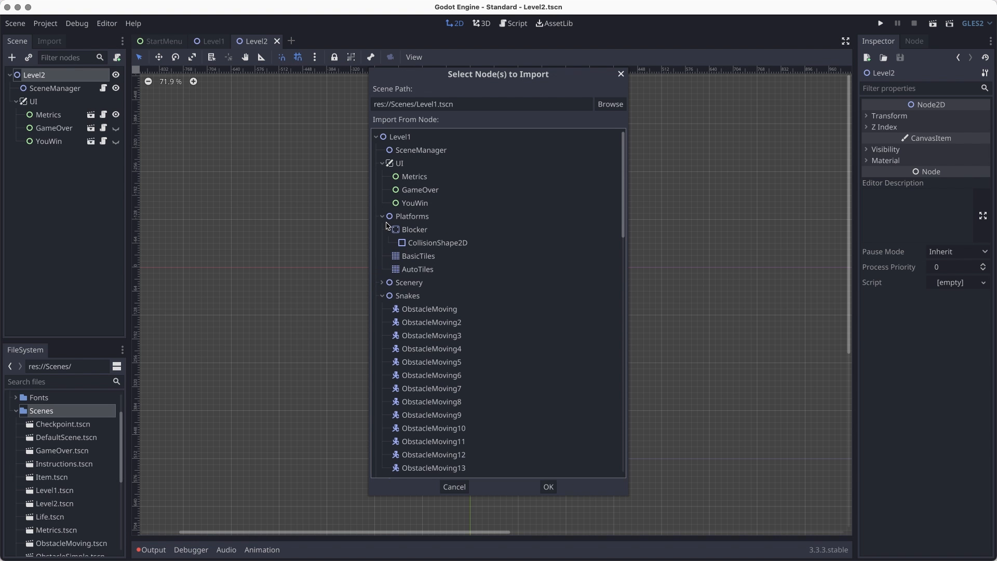
left_click(382, 216)
left_click(383, 243)
left_click(382, 256)
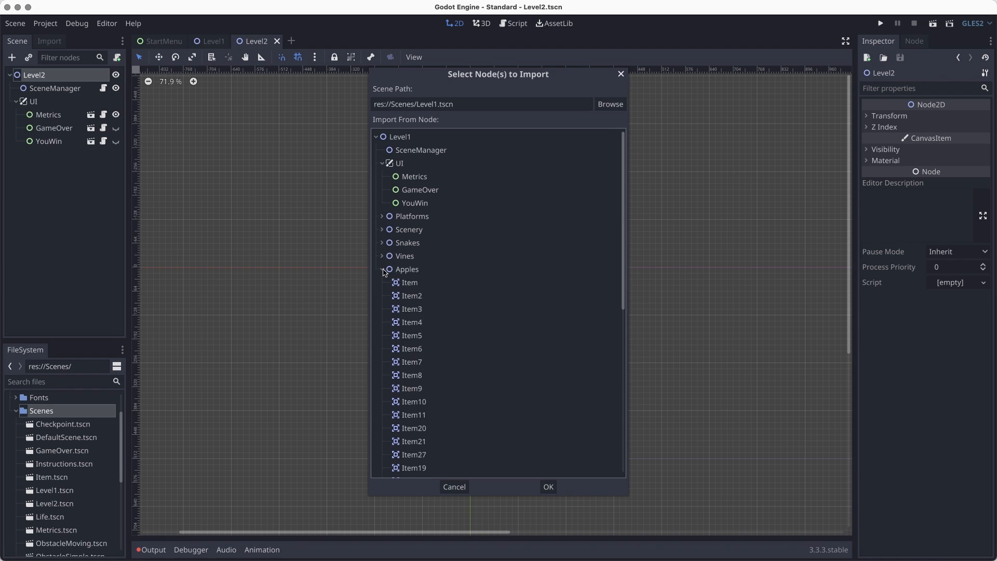
left_click(383, 269)
left_click(383, 283)
left_click(383, 296)
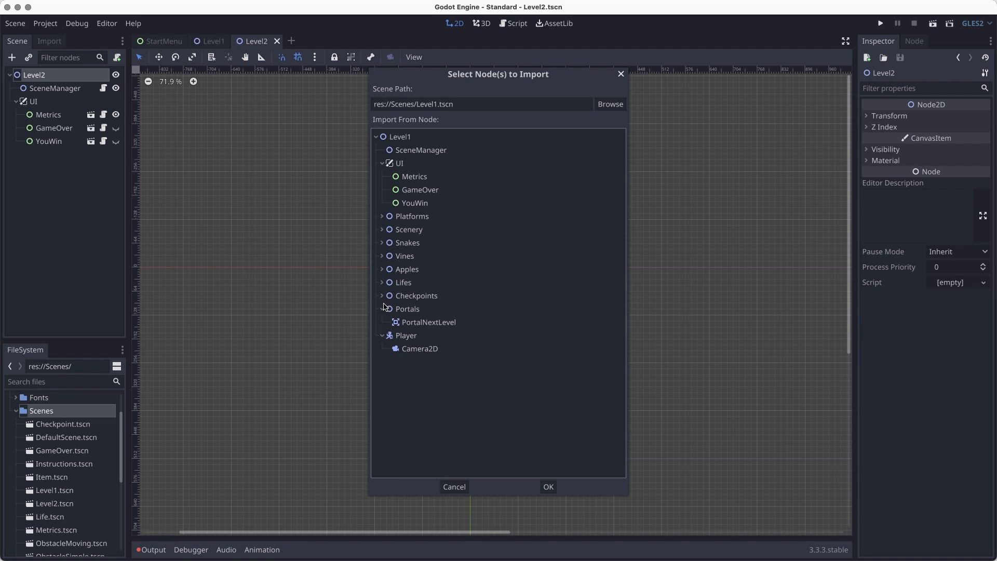
left_click(383, 309)
left_click(403, 322)
left_click(549, 486)
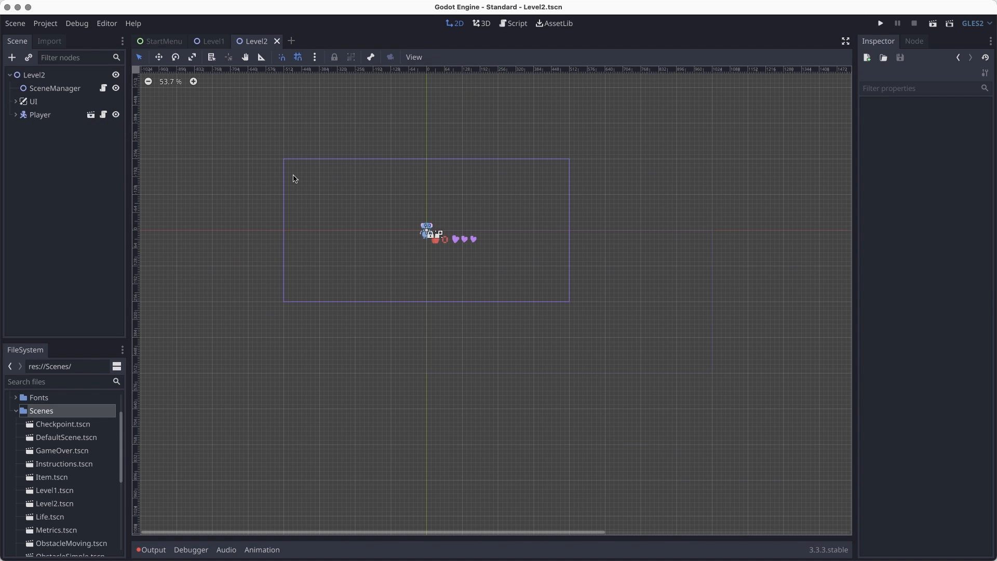
Merge the Platforms node with its child nodes from Level1.tscn under the Level2 root
left_click(34, 75)
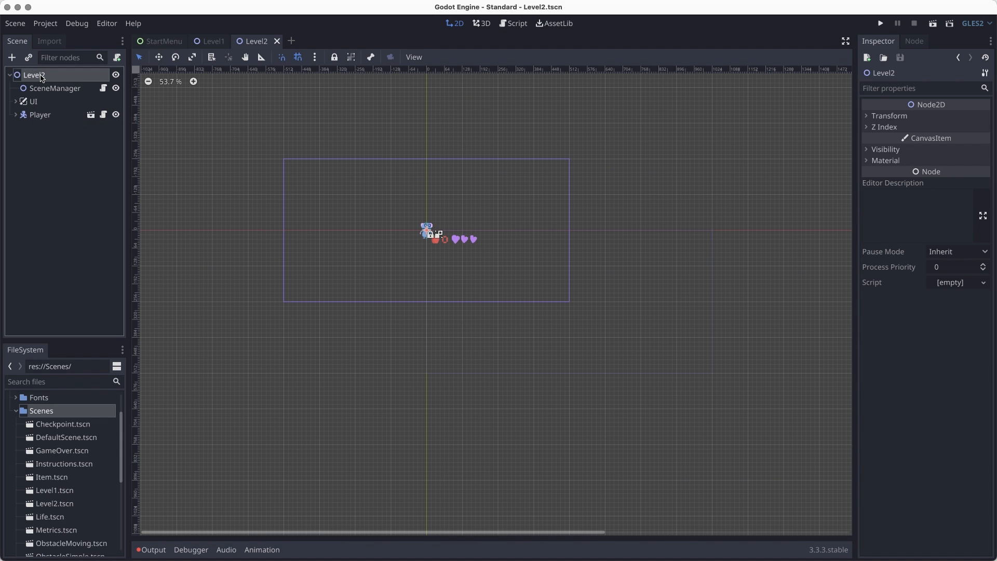
right_click(35, 77)
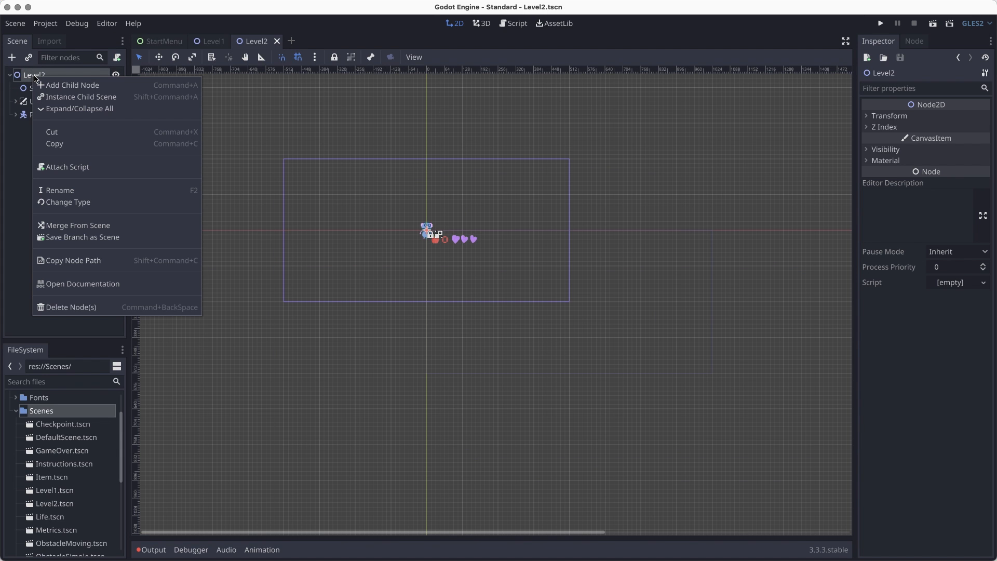
left_click(78, 226)
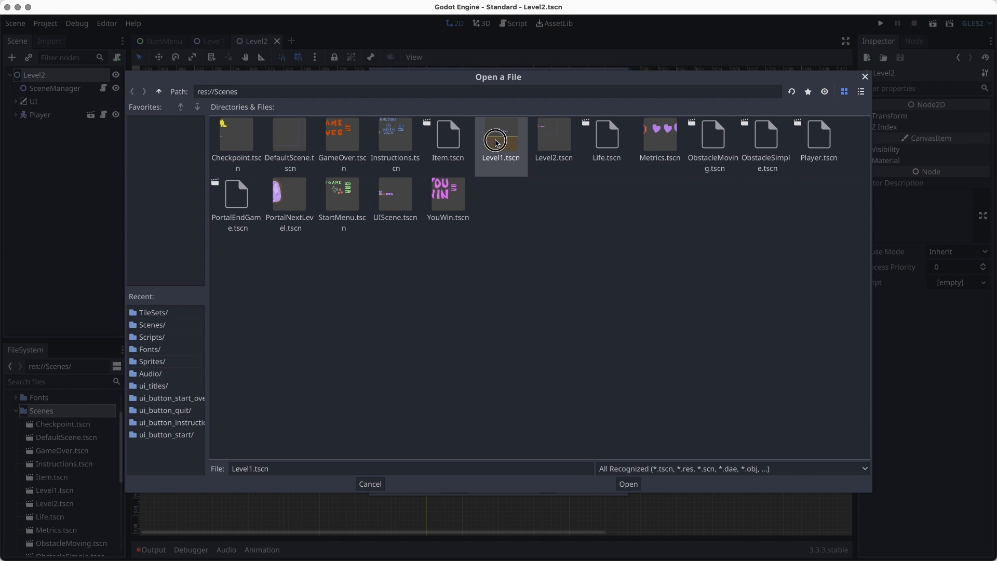
double_click(497, 137)
left_click(415, 217)
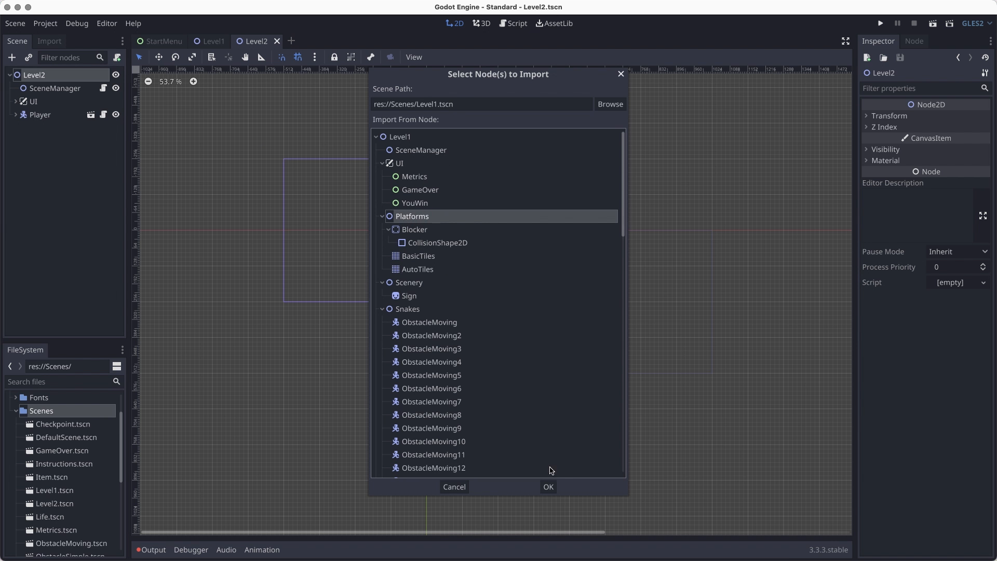
left_click(548, 486)
Delete the Blocker node and its collision shape from the Platforms group
left_click(61, 145)
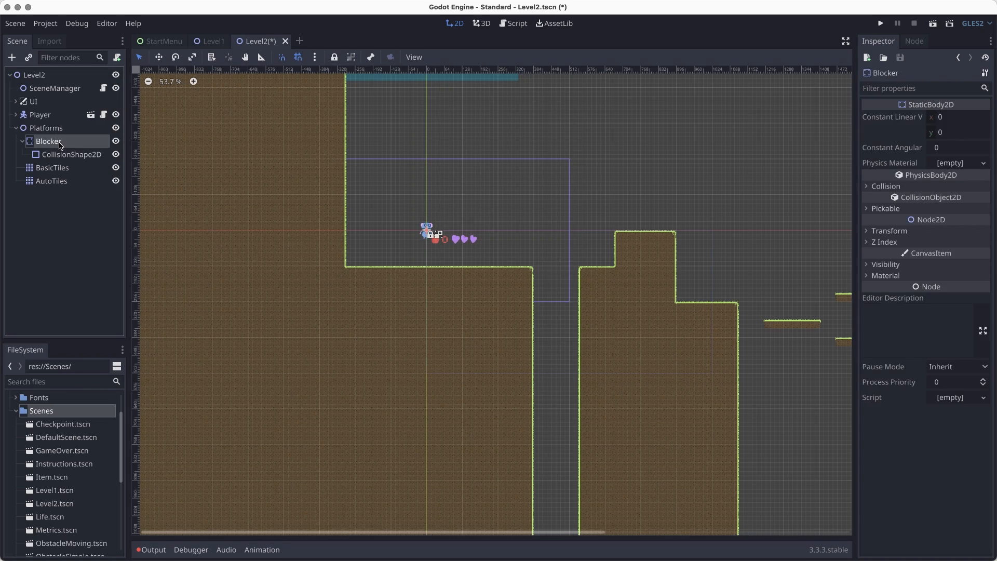
right_click(67, 147)
left_click(167, 456)
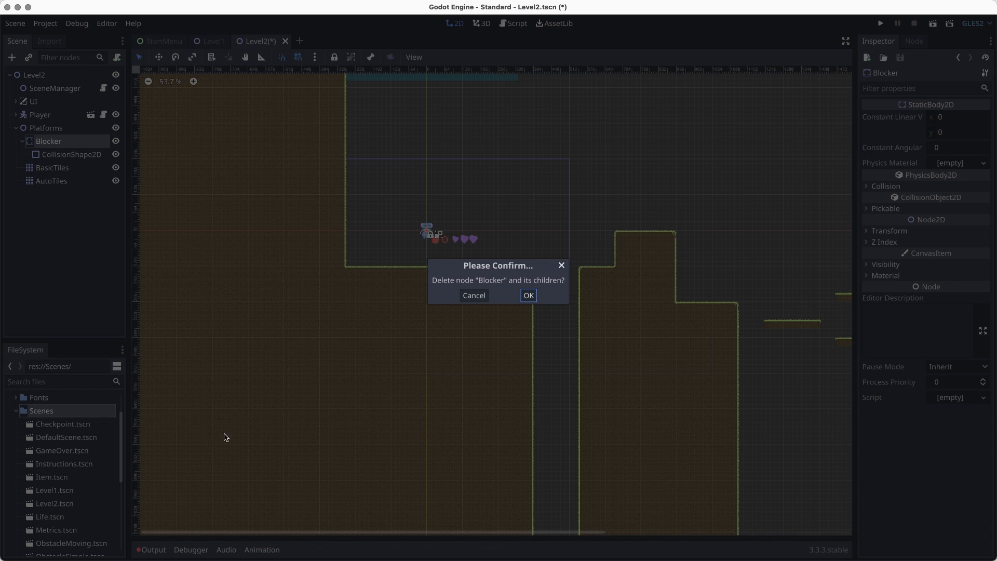
left_click(529, 298)
Erase a rectangular block of tiles on the BasicTiles map, from the upper-left part of the ground beside the player's start
scroll(290, 290, "down", 10)
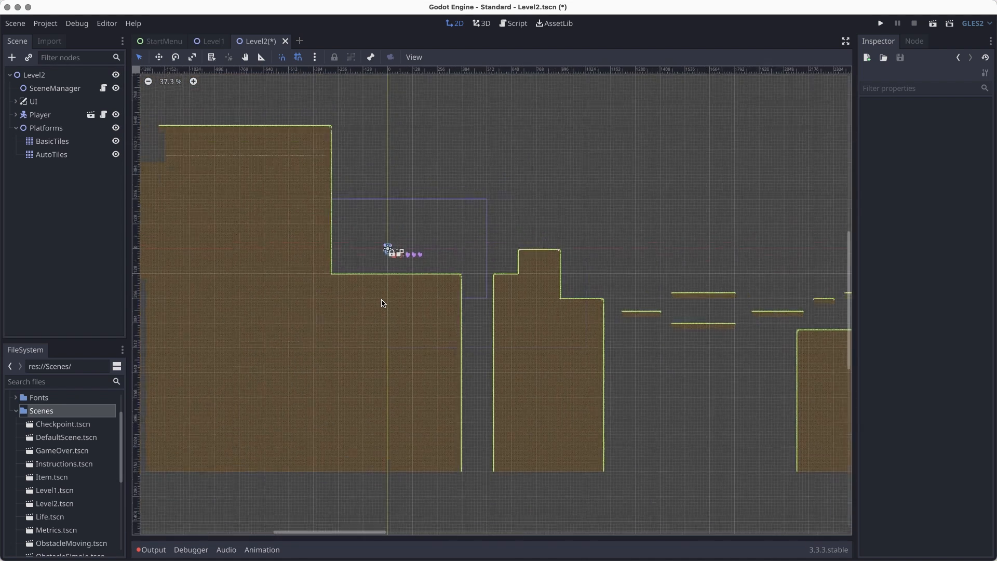
scroll(254, 310, "up", 5)
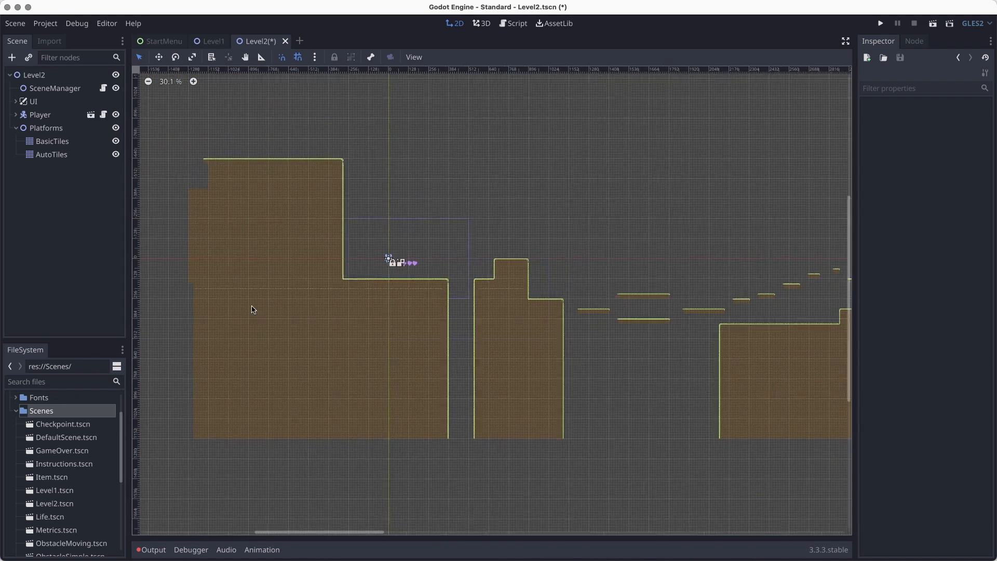
left_click(61, 140)
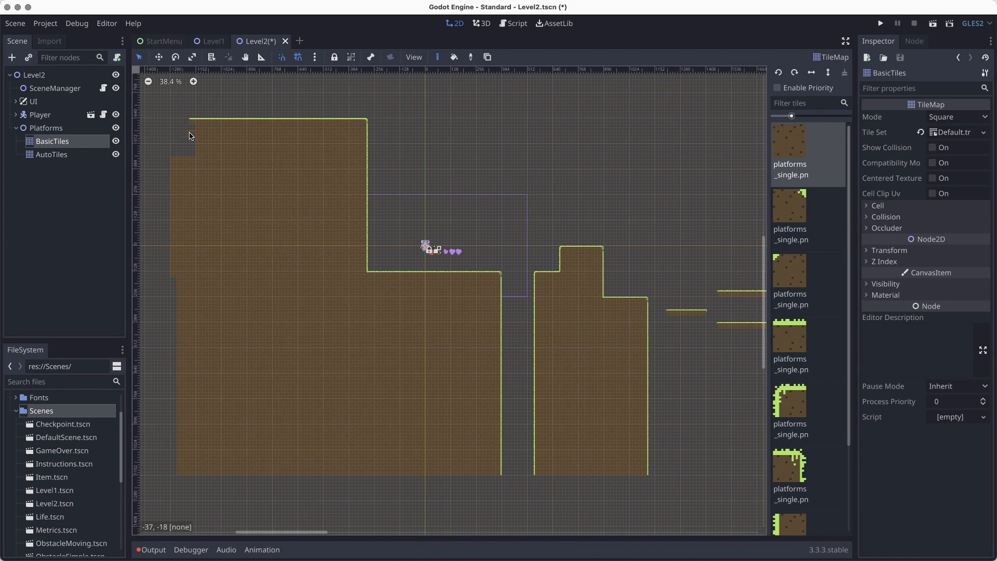
right_click_drag(168, 115, 283, 269, "shift+super")
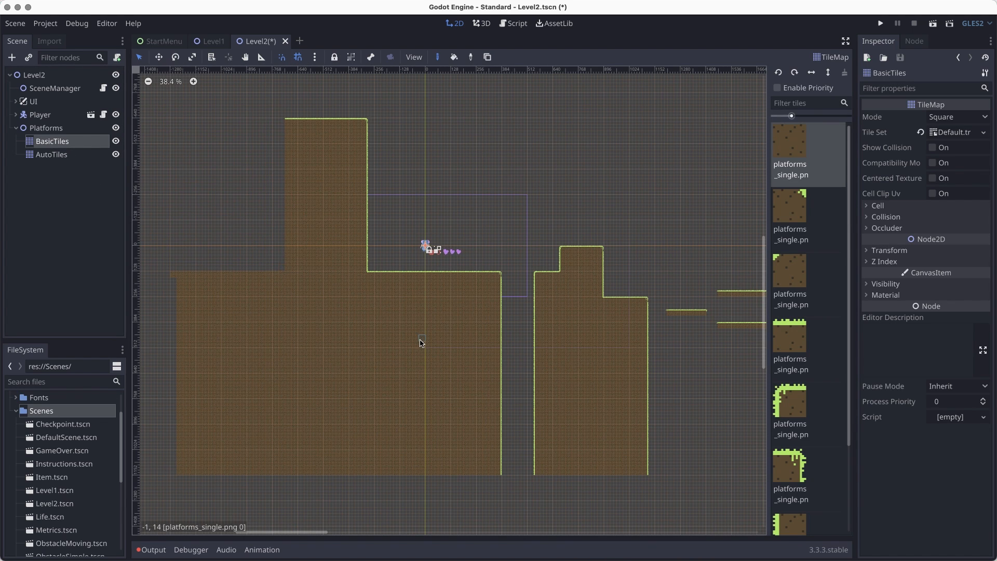
scroll(421, 340, "down", 5)
scroll(554, 378, "up", 8)
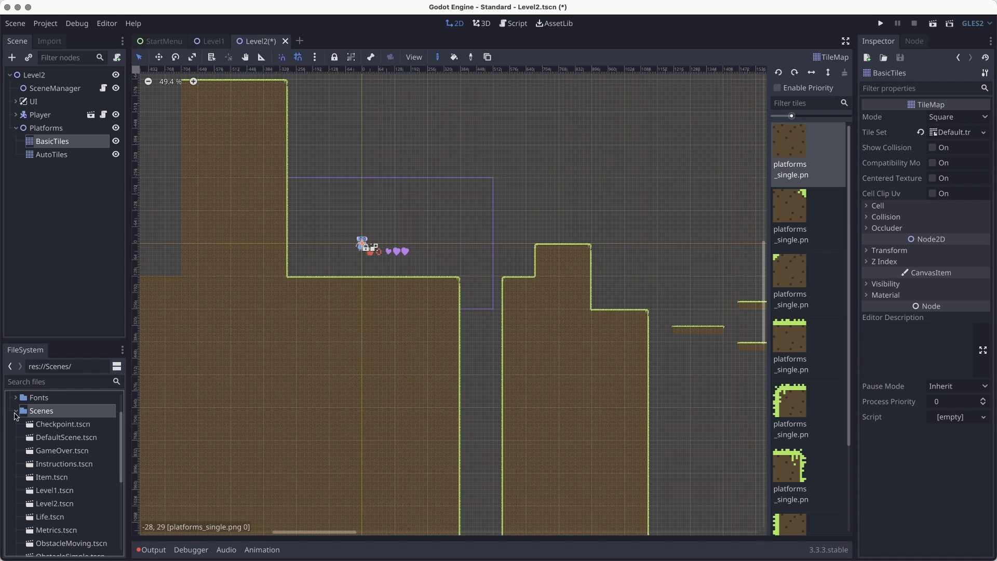
Clear all BasicTiles tiles by resetting the tile set and reloading Default.tres from the TileSets folder, and save the scene
left_click(16, 412)
left_click(15, 491)
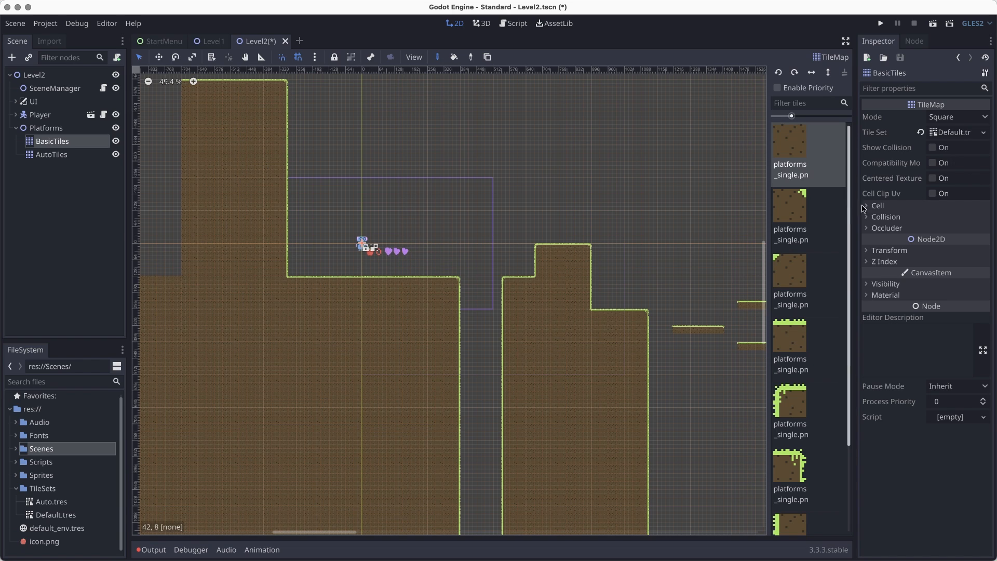
left_click(921, 133)
left_click(958, 133)
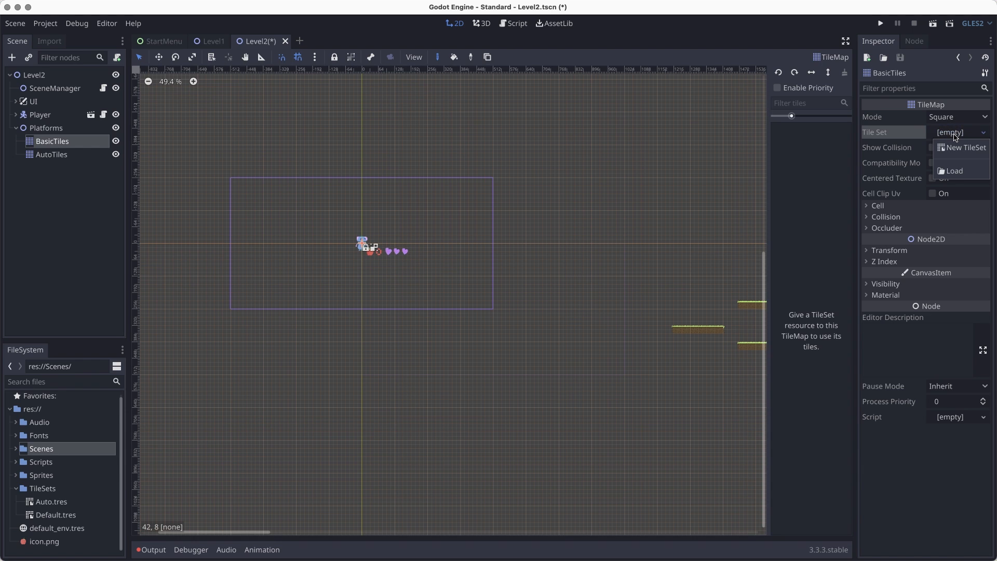
left_click(954, 176)
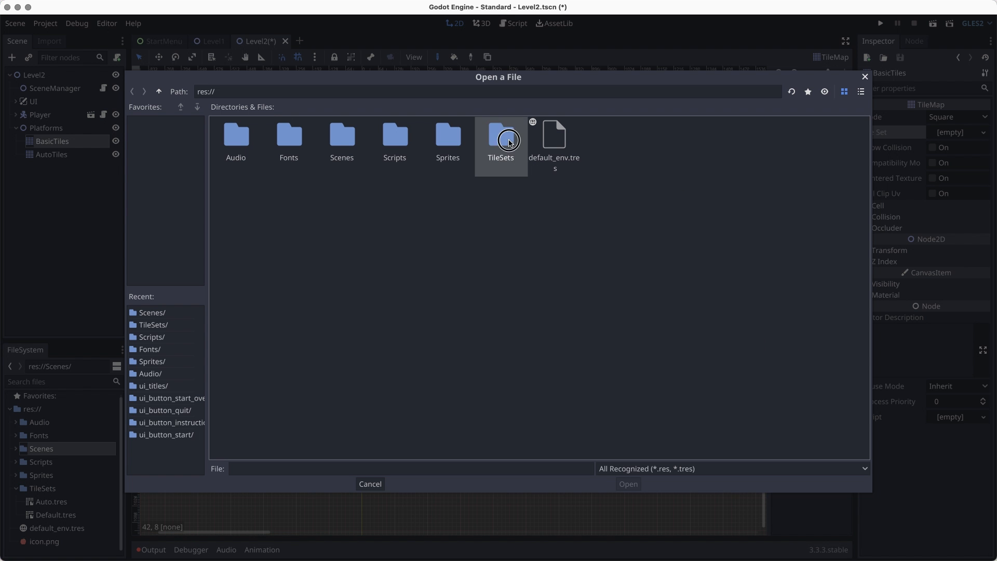
double_click(501, 138)
left_click(283, 147)
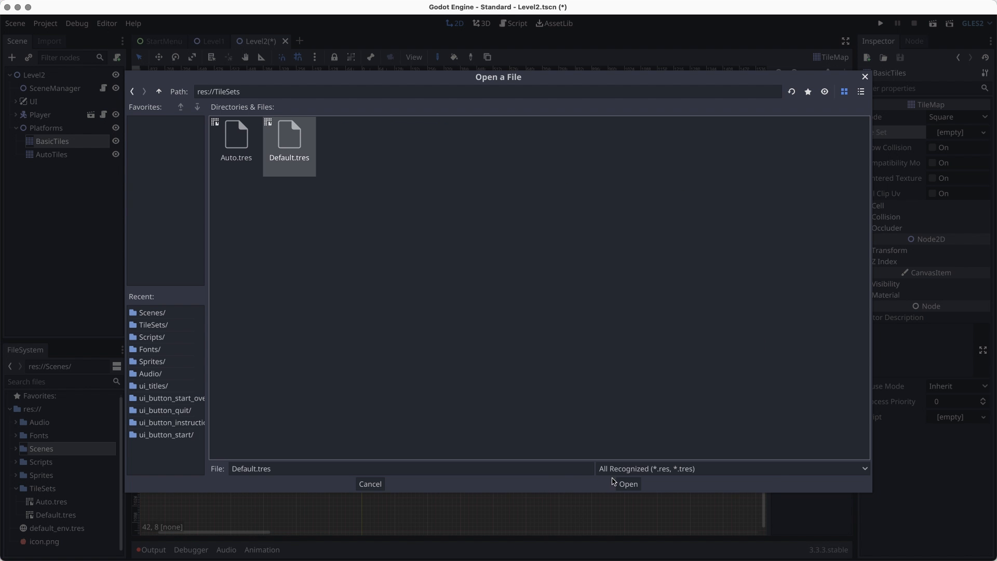
left_click(626, 484)
scroll(418, 365, "down", 3)
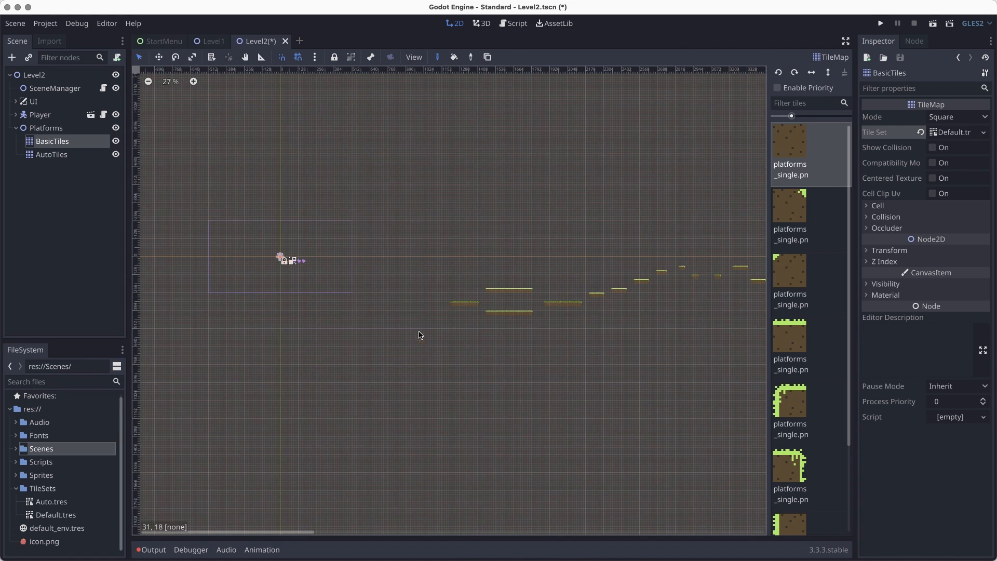
scroll(299, 322, "up", 1)
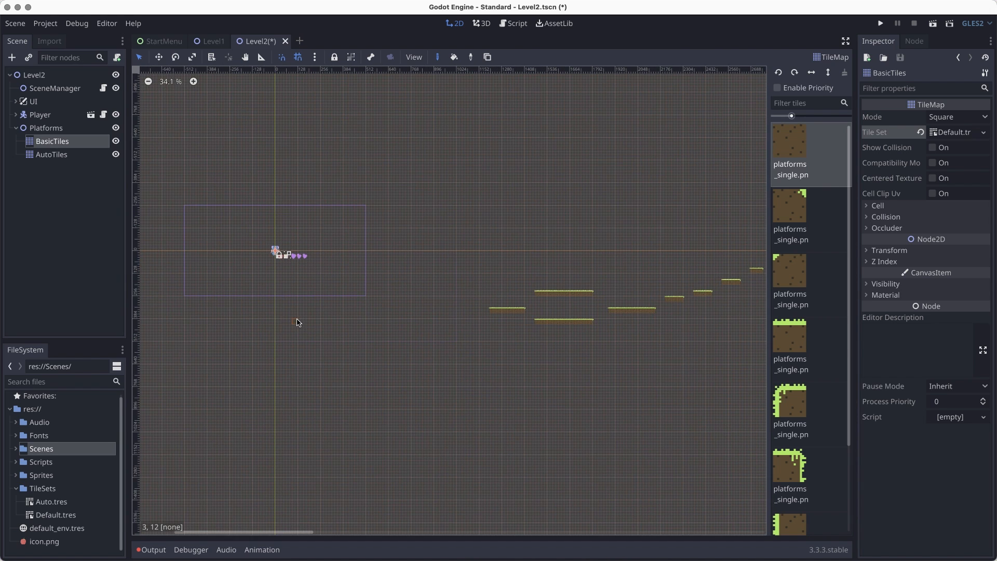
key("super+s")
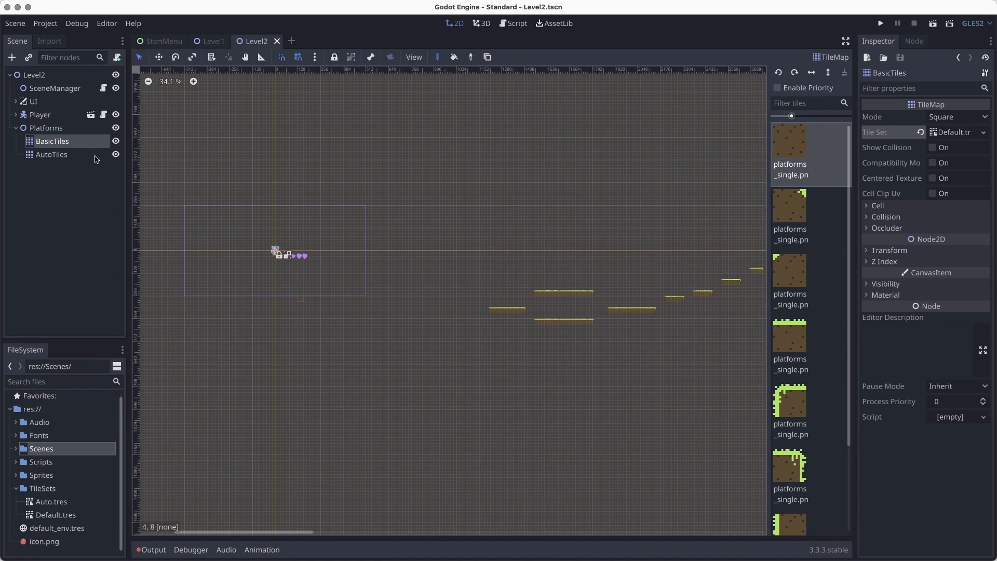
Clear the AutoTiles map by resetting its tile set and loading Auto.tres from the TileSets folder again
left_click(50, 155)
left_click(920, 132)
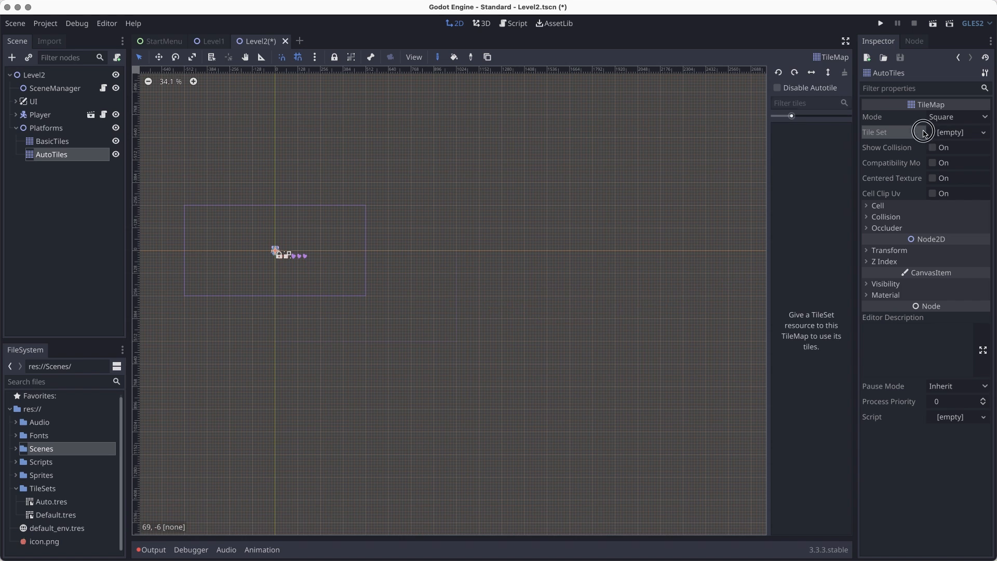
left_click(962, 133)
left_click(949, 173)
double_click(502, 139)
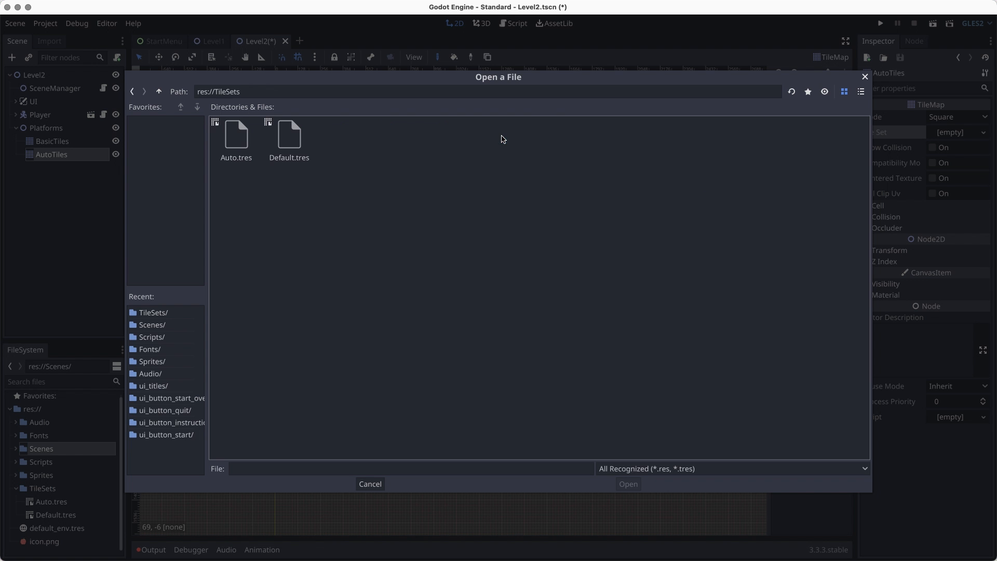
left_click(224, 149)
left_click(628, 484)
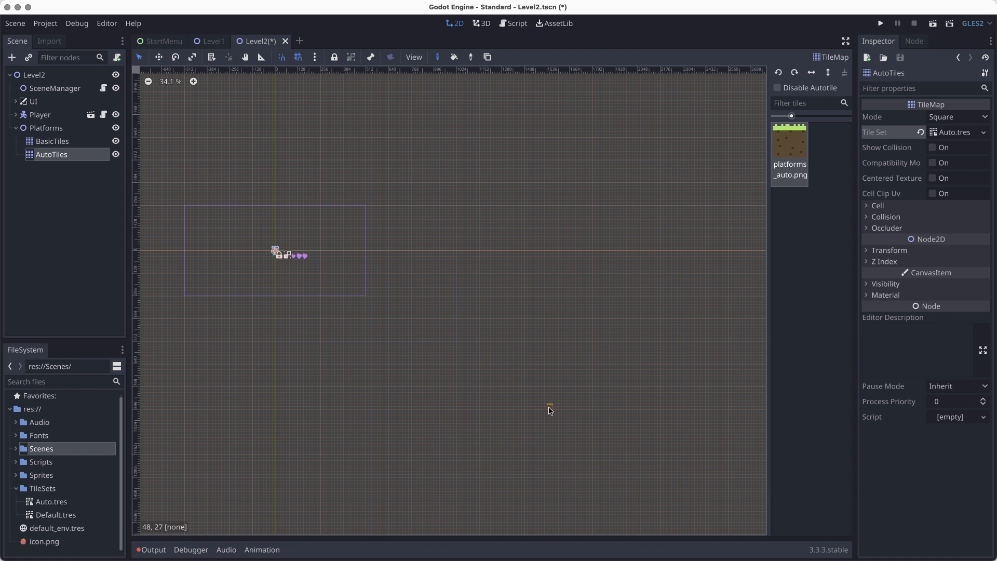
scroll(550, 405, "down", 2)
scroll(550, 395, "left", 2)
scroll(436, 343, "up", 3)
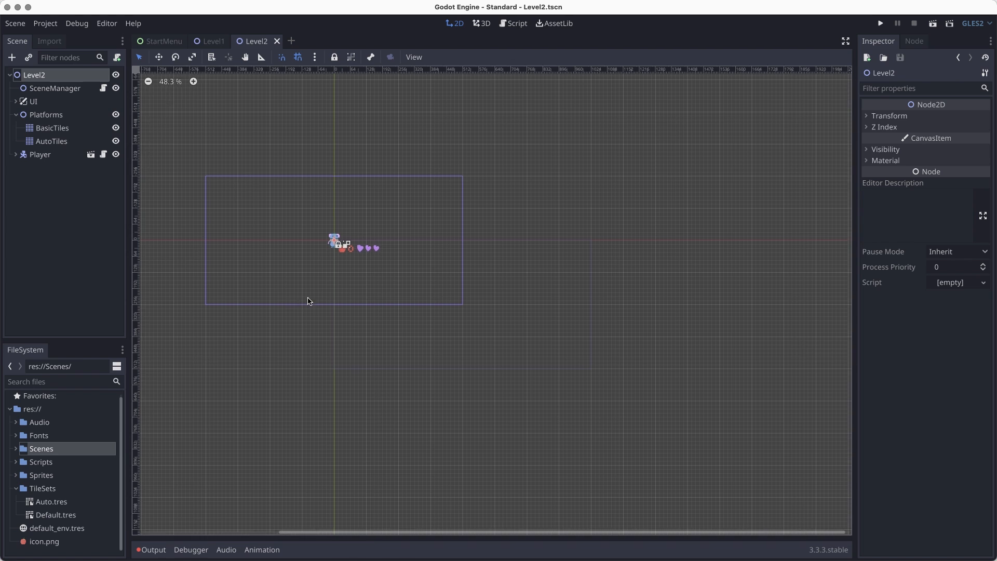
scroll(337, 311, "left", 2)
scroll(363, 318, "up", 3)
scroll(332, 349, "up", 2)
scroll(332, 349, "right", 2)
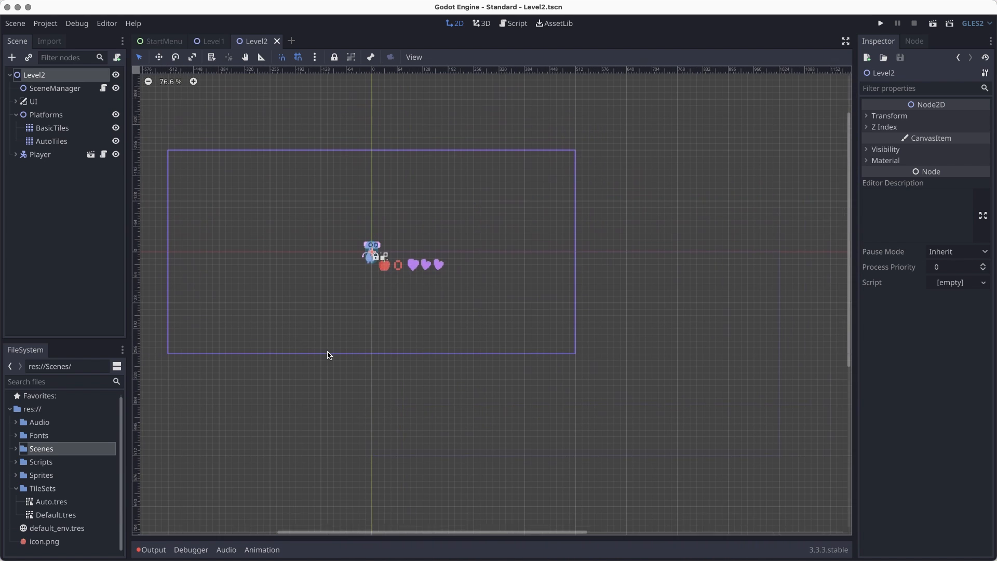
scroll(329, 352, "up", 1)
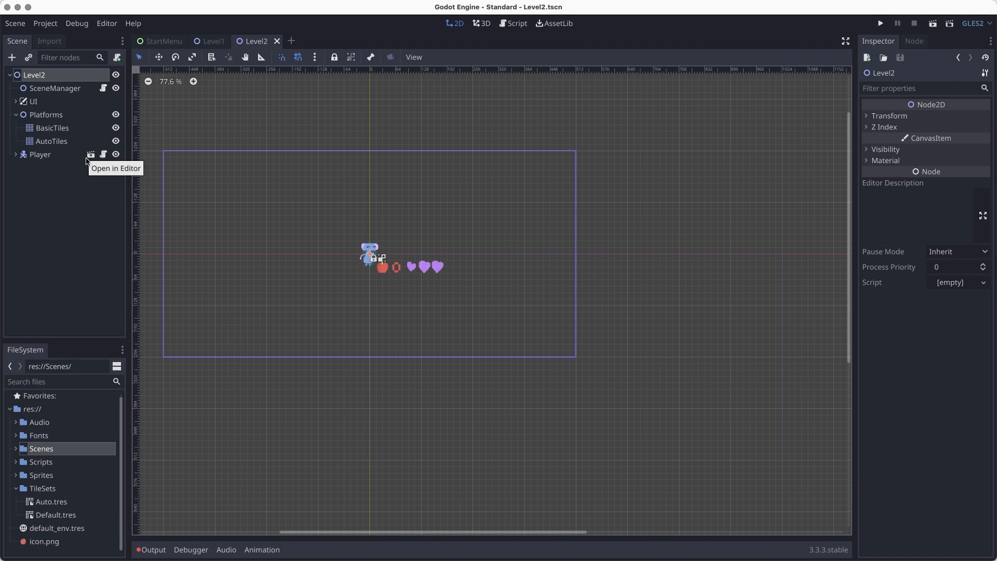
Set the Player node's Jump Force to 600 and save the scene
left_click(15, 155)
left_click(40, 154)
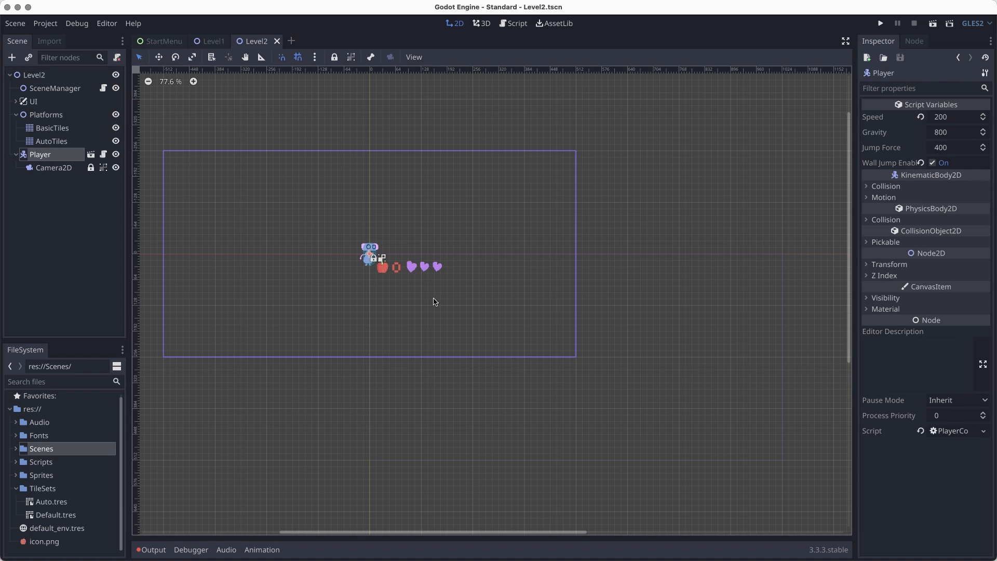
left_click(955, 147)
type("60")
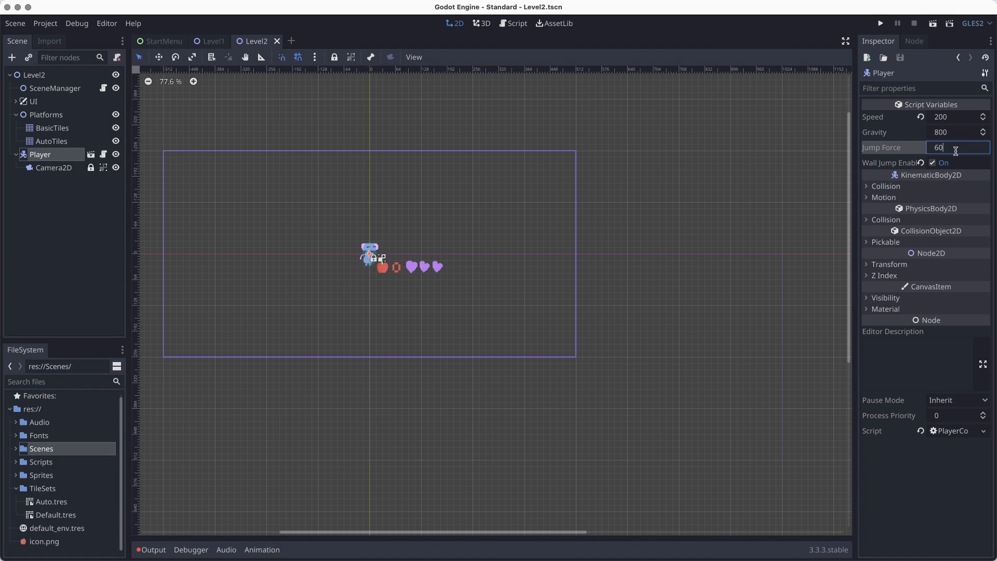
type("0")
key("Return")
key("ctrl+s")
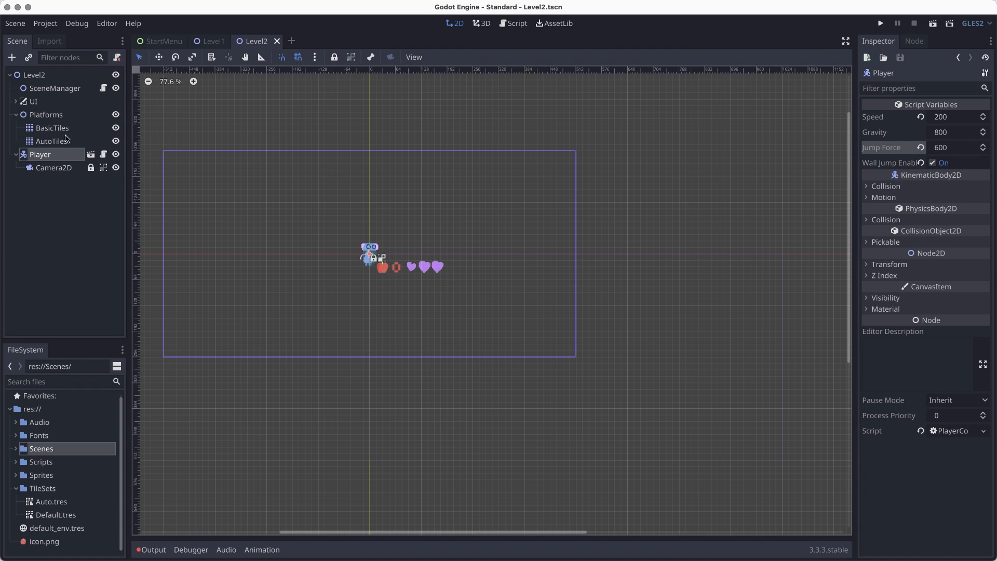
Paint a grass-topped row about 19 tiles wide on BasicTiles below the player, with a grassy corner tile at each end
left_click(55, 128)
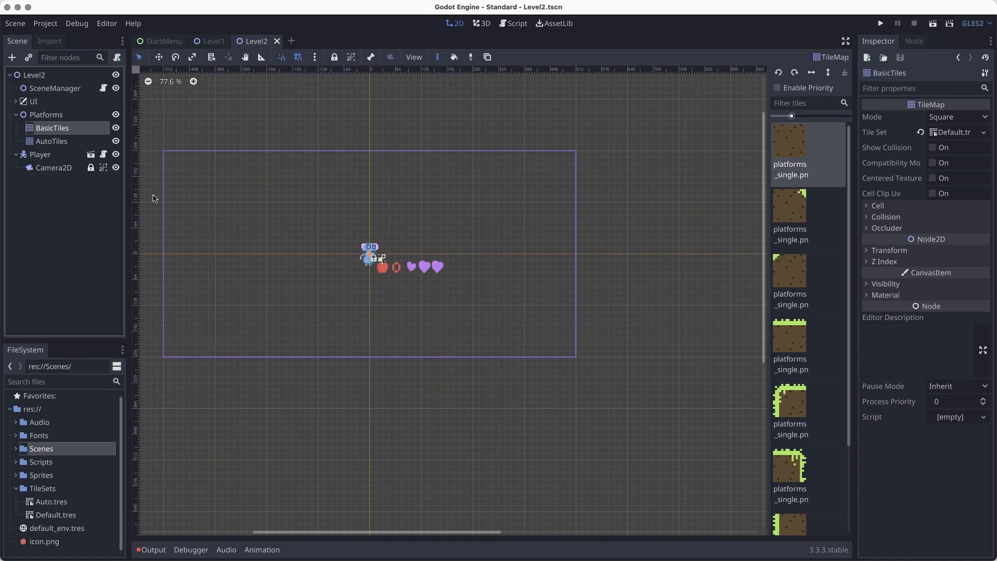
left_click(789, 340)
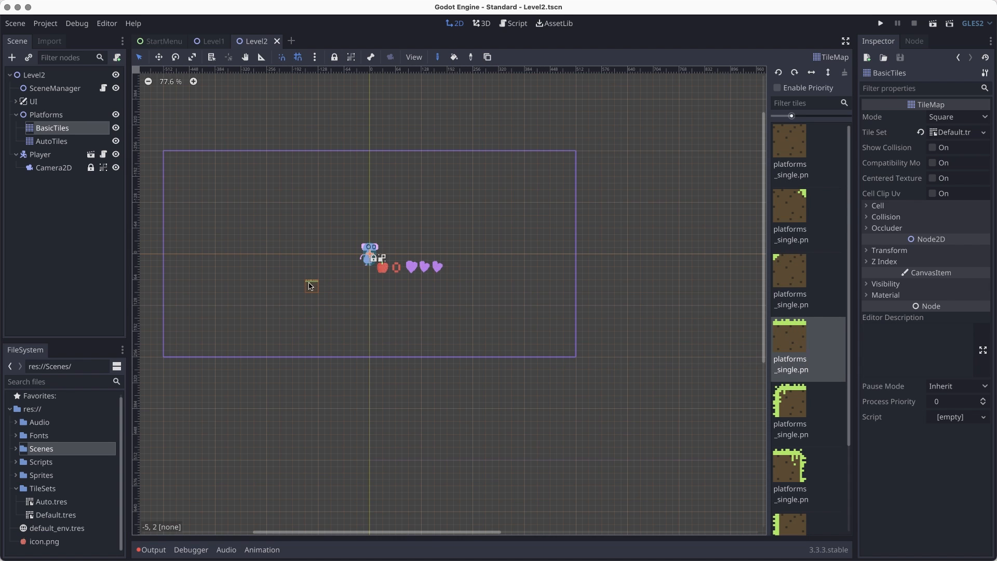
left_click_drag(286, 299, 492, 299)
left_click(790, 402)
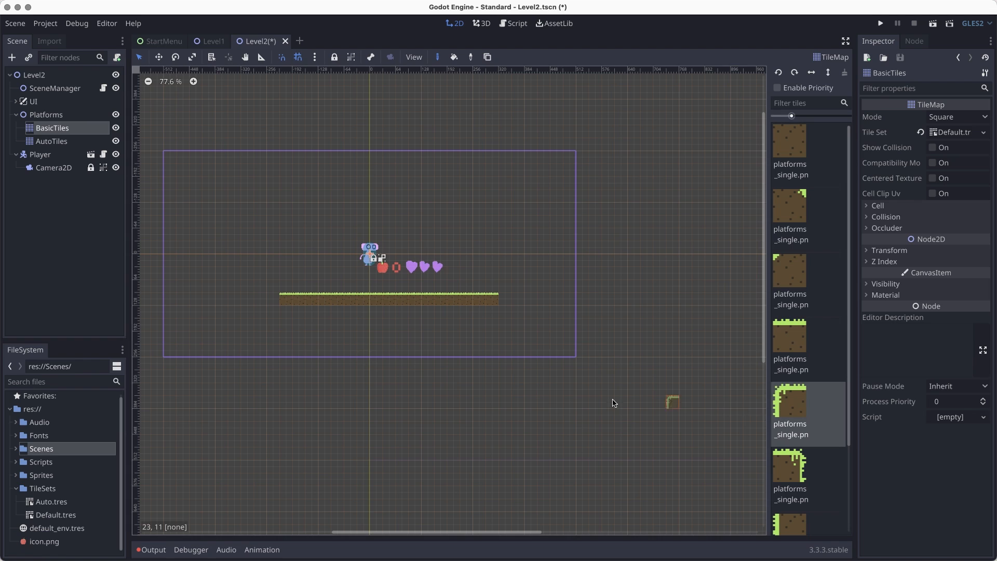
left_click(274, 299)
scroll(831, 457, "down", 3)
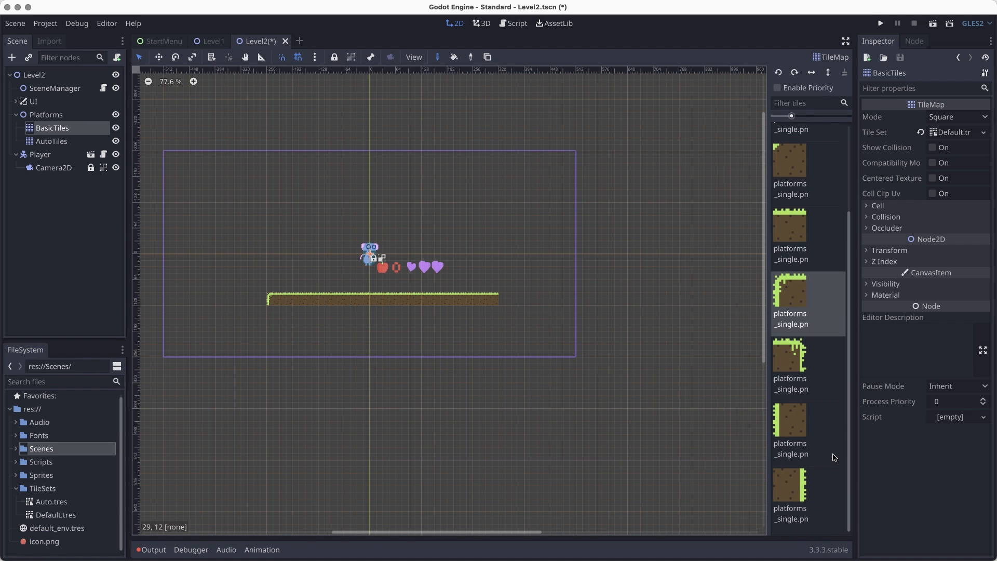
left_click(802, 365)
left_click(506, 301)
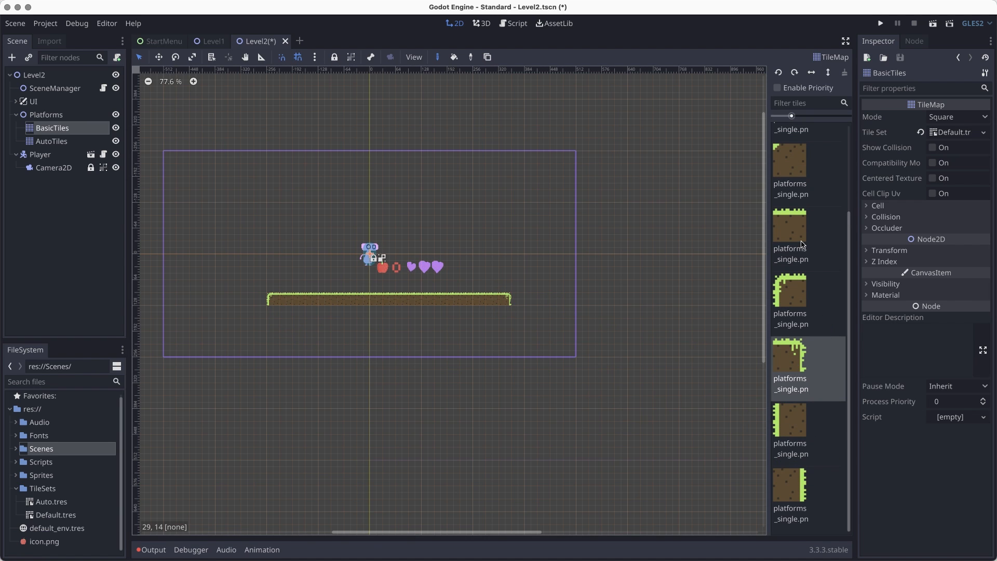
Paint straight columns of left-edge and right-edge grass tiles, about 27 tiles long, down from the two corners of the ground row
left_click(790, 431)
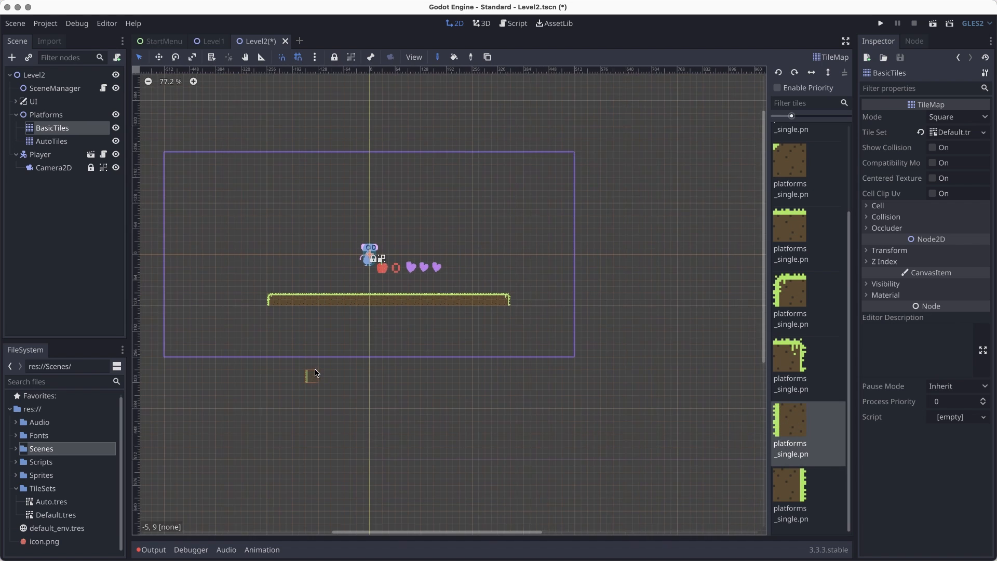
scroll(315, 373, "down", 5)
mouse_move(285, 185)
left_mouse_down()
mouse_move(269, 294)
mouse_move(312, 503)
mouse_move(285, 516)
left_mouse_up()
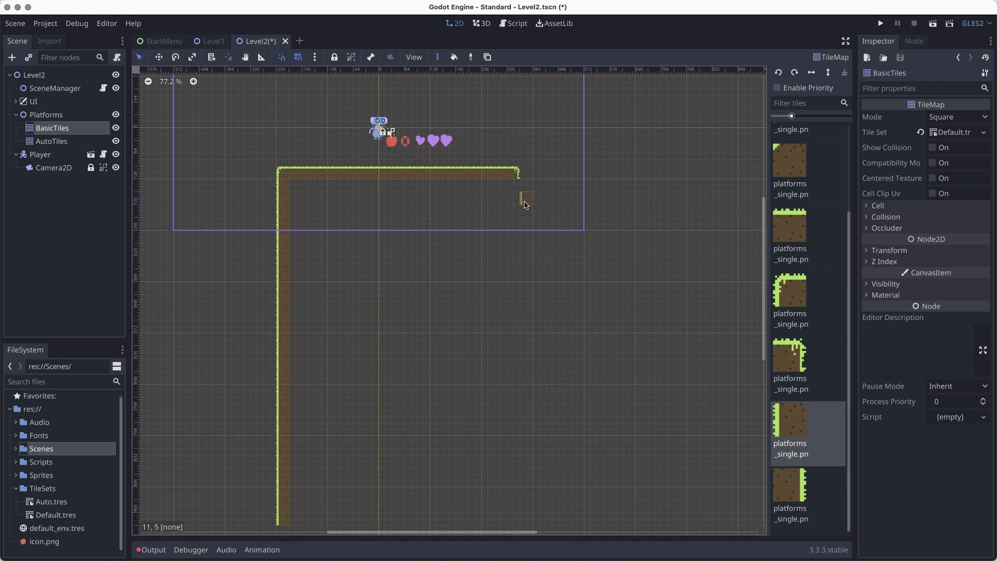
left_click(799, 491)
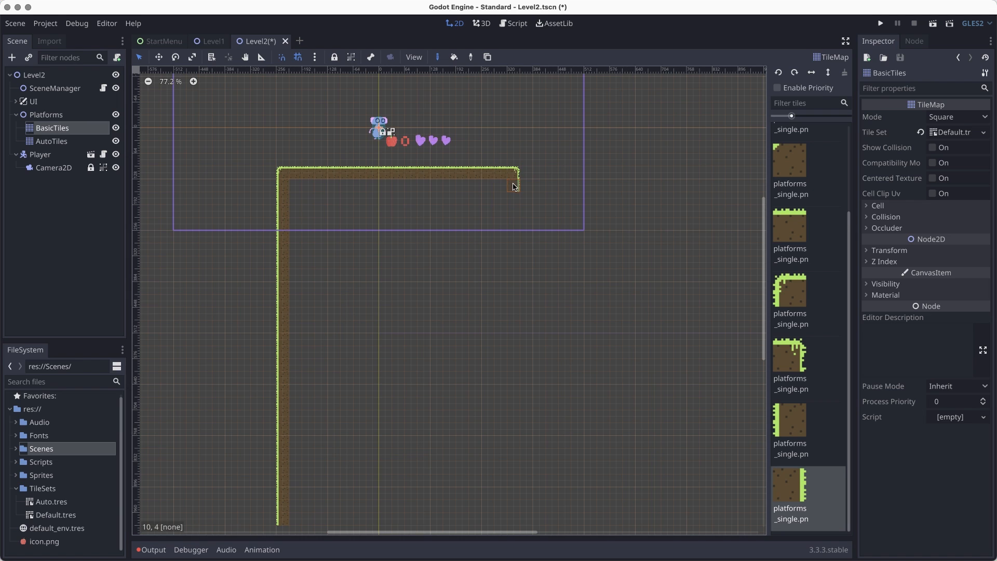
mouse_move(513, 186)
left_mouse_down("shift")
mouse_move(501, 443)
mouse_move(509, 527)
mouse_move(515, 521)
left_mouse_up("shift")
Fill the rectangular area between the two grass edge columns with the plain dirt tile
middle_click_drag(592, 451, 605, 381)
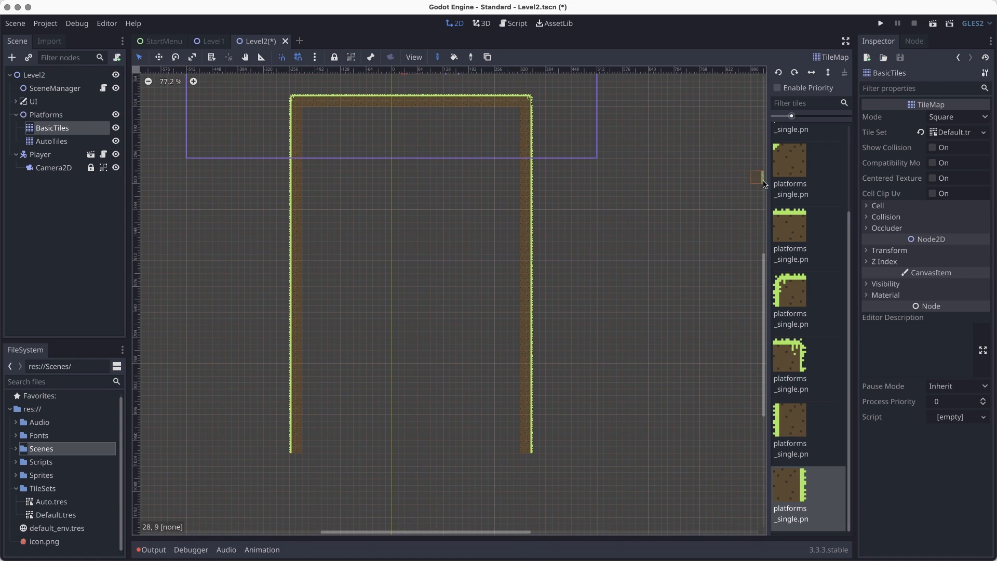
scroll(773, 176, "up", 5)
left_click(784, 151)
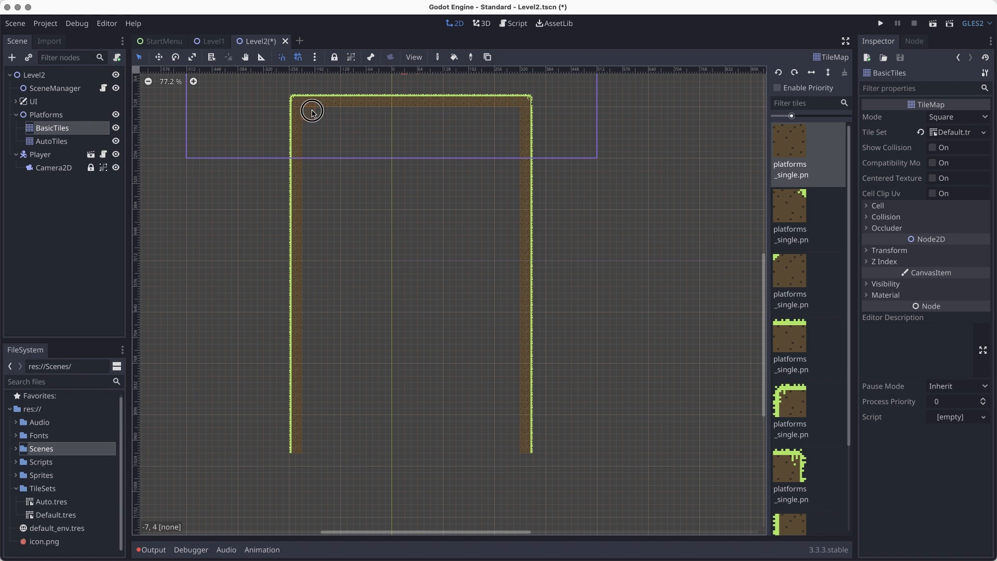
left_click_drag(312, 112, 513, 448, "ctrl+shift")
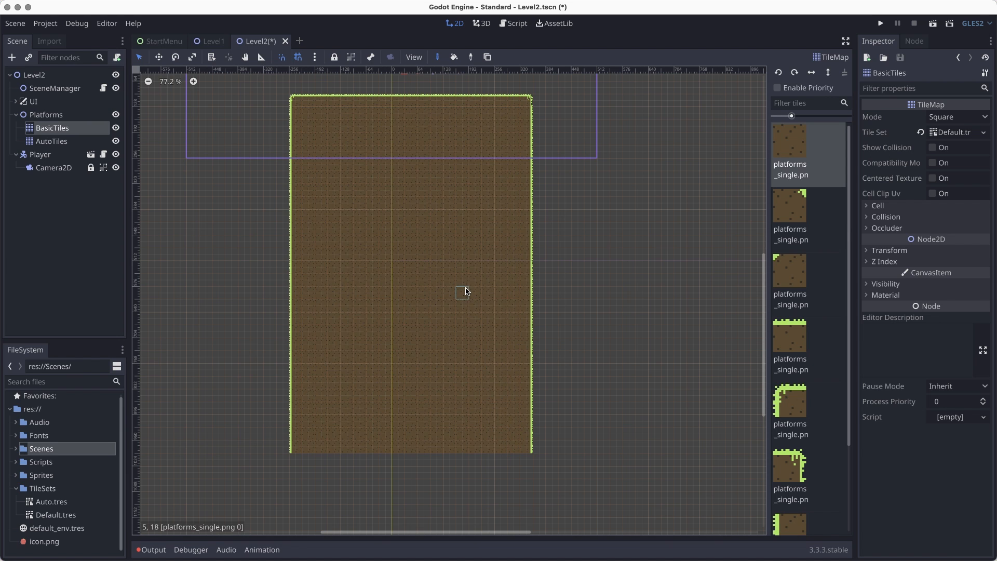
Tint the BasicTiles map purple by setting its Modulate colour to 8779ca, and copy the hex value
scroll(475, 346, "up", 8)
middle_click_drag(455, 197, 480, 430)
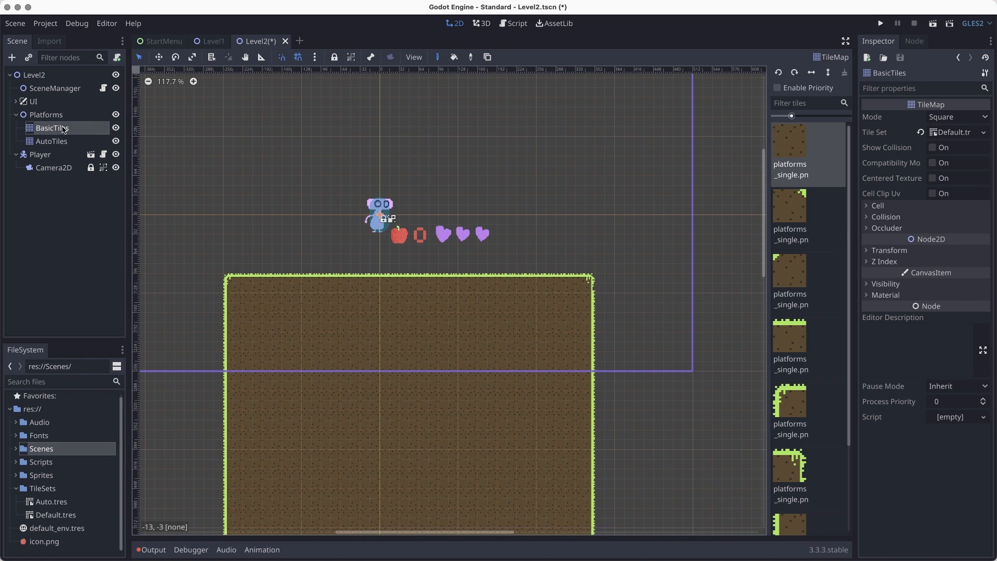
left_click(885, 284)
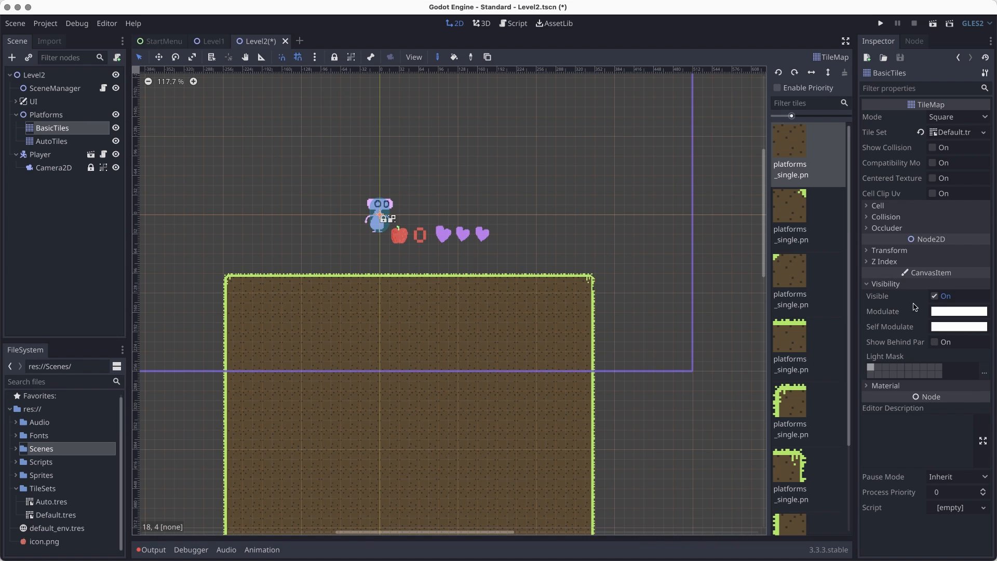
left_click(948, 312)
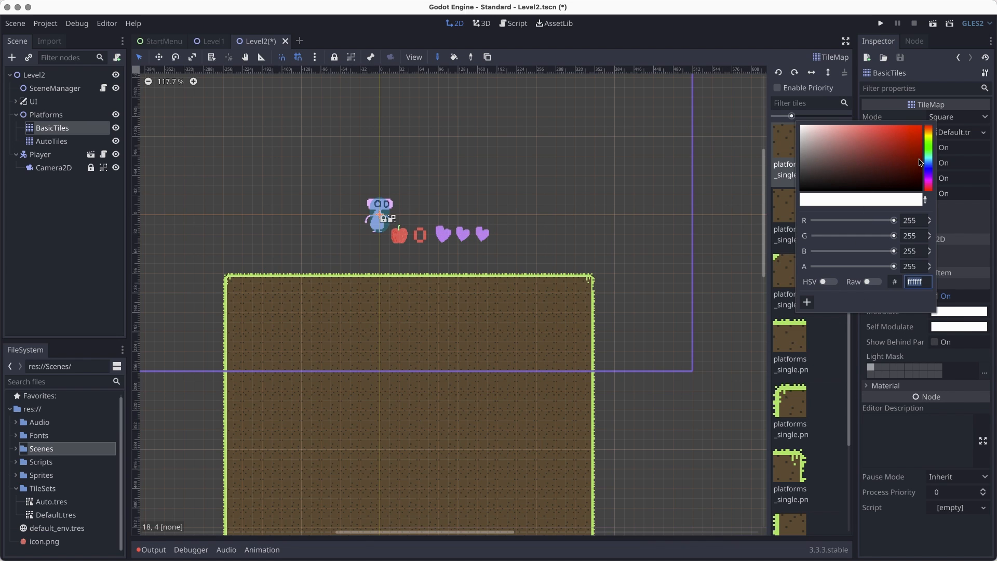
left_click(841, 130)
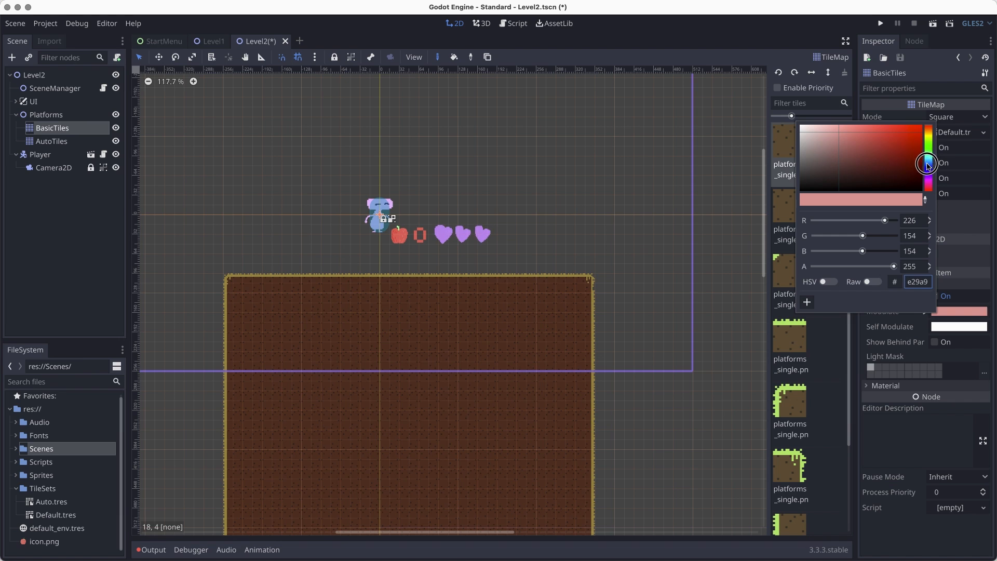
left_click(928, 164)
mouse_move(929, 165)
left_mouse_down()
mouse_move(929, 179)
mouse_move(929, 168)
left_mouse_up()
mouse_move(830, 137)
left_mouse_down()
mouse_move(857, 147)
mouse_move(848, 138)
left_mouse_up()
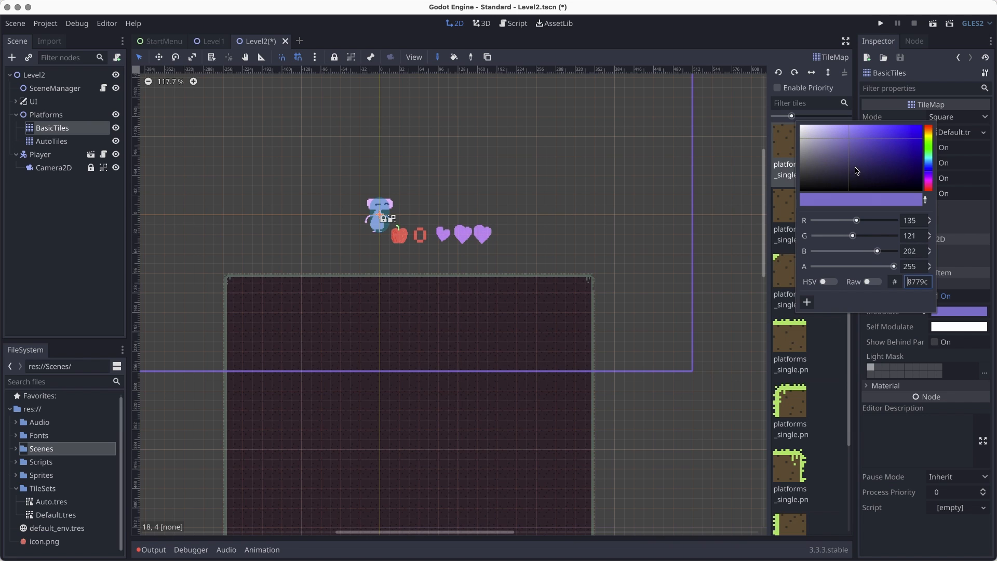
left_click(915, 282)
left_click(893, 326)
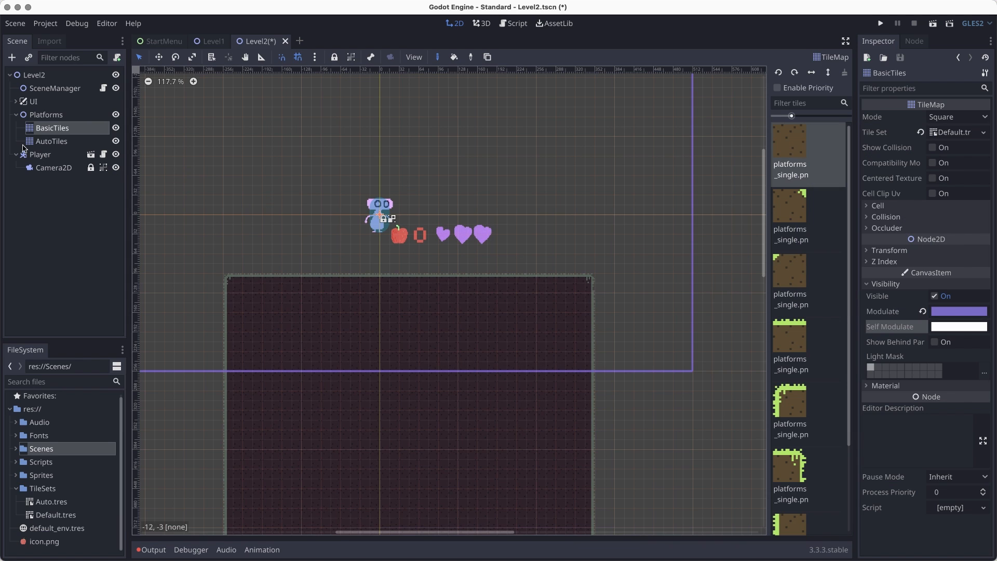
Give the AutoTiles map the same purple tint by setting its Modulate colour to 8779ca
left_click(41, 142)
left_click(886, 284)
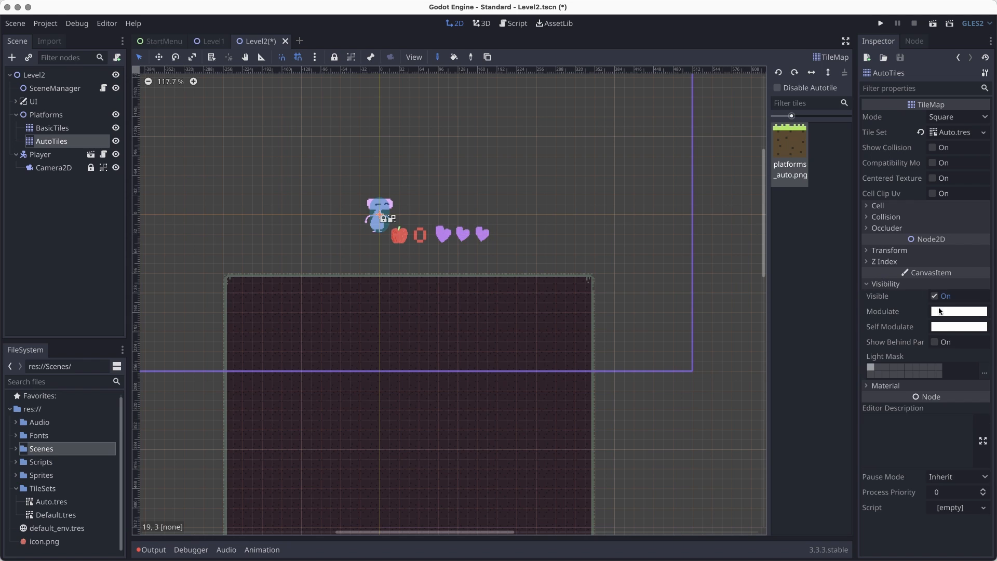
left_click(933, 310)
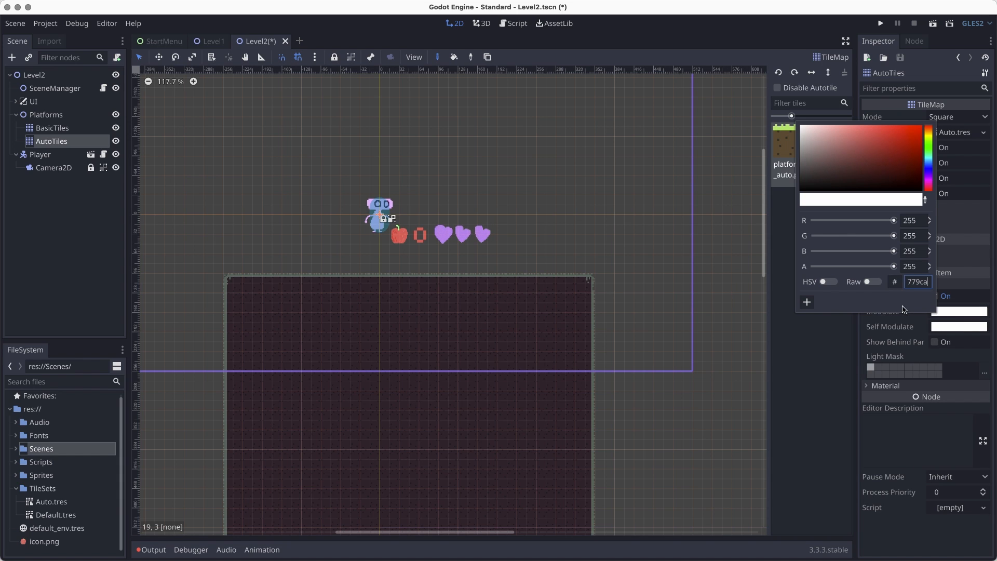
type("8779ca")
key("Return")
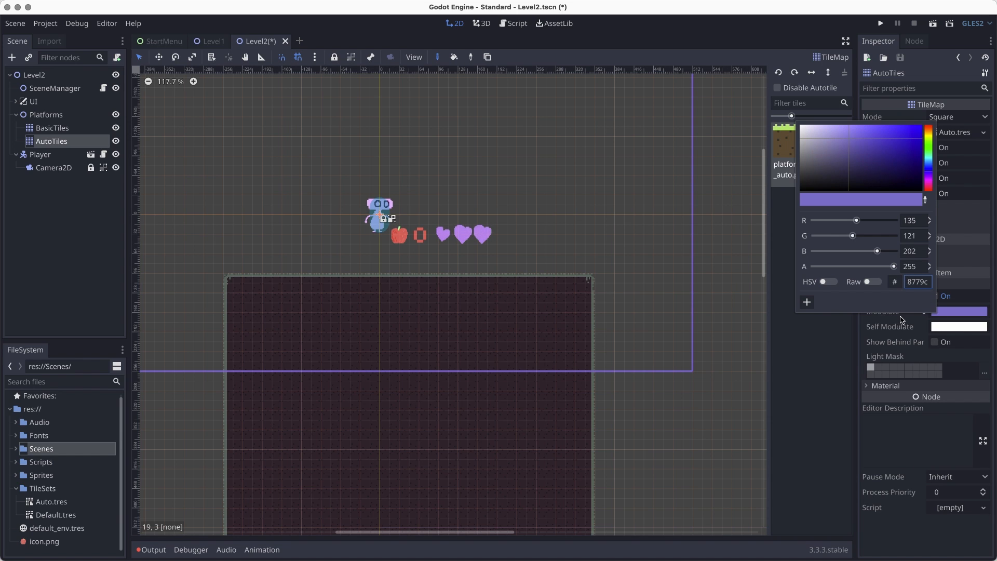
left_click(902, 319)
Paint a one-tile-high floating platform about 5 tiles wide on AutoTiles, up and to the left of the player, and save the scene
scroll(571, 202, "down", 2)
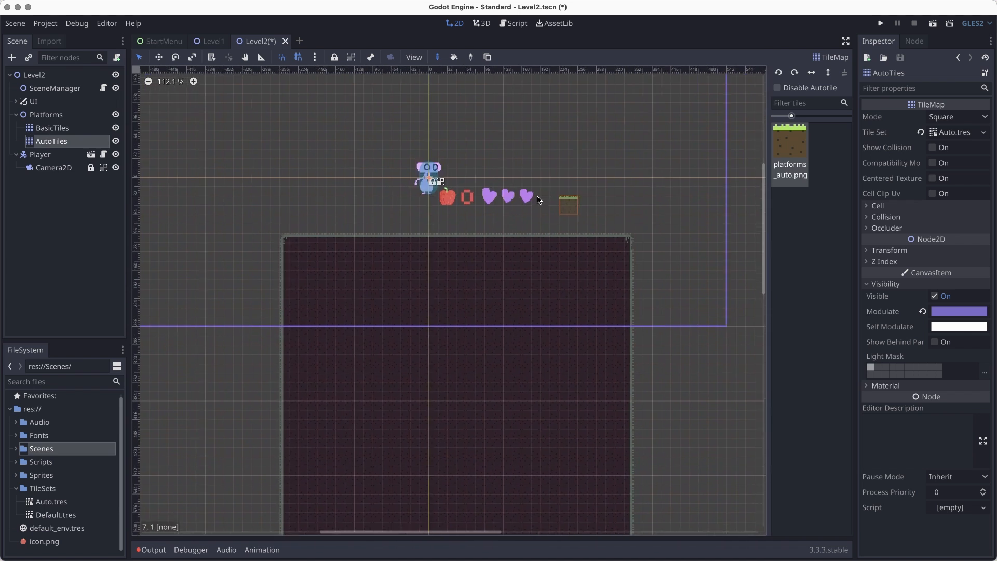
scroll(539, 200, "right", 2)
scroll(542, 234, "up", 4)
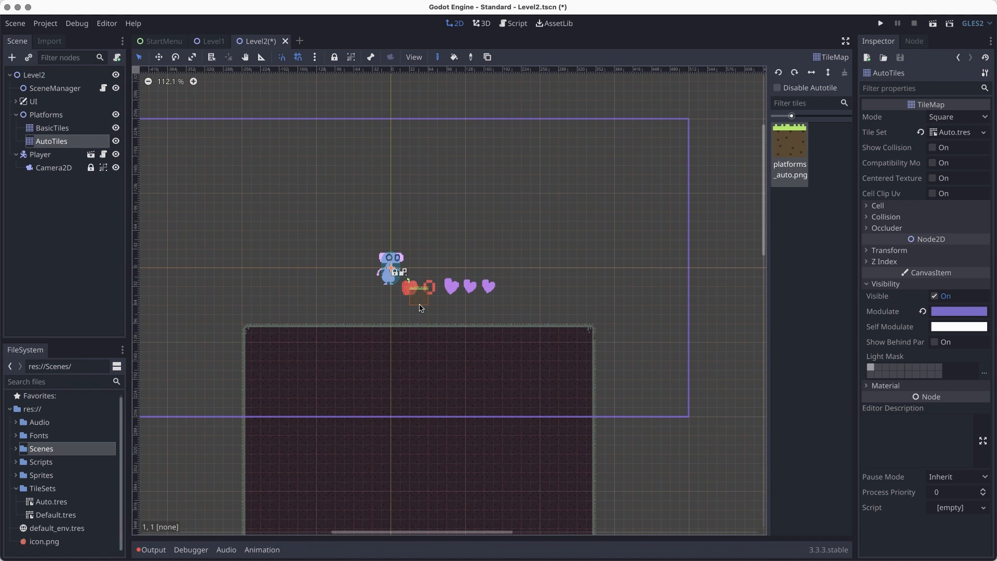
scroll(404, 240, "down", 1)
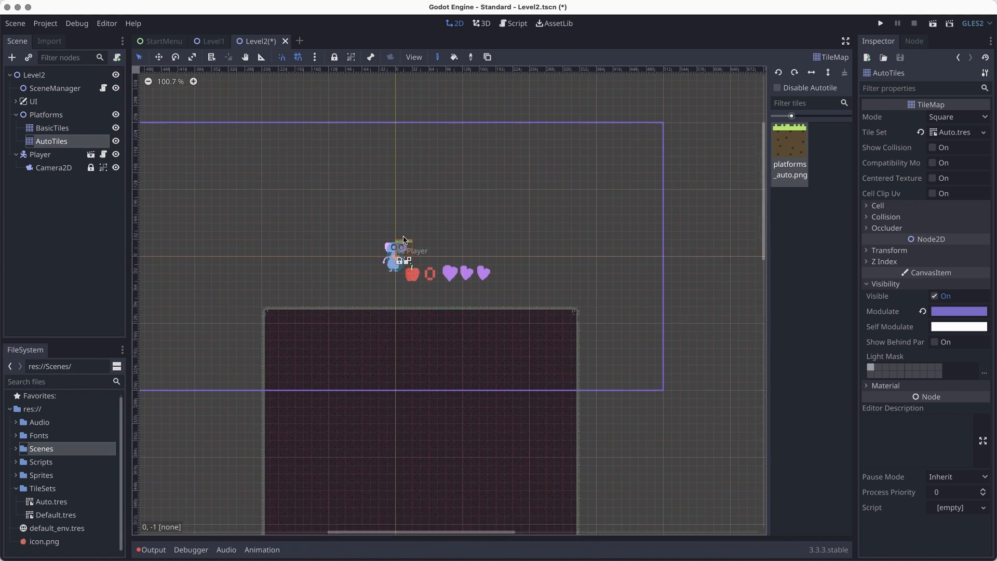
scroll(404, 239, "up", 3)
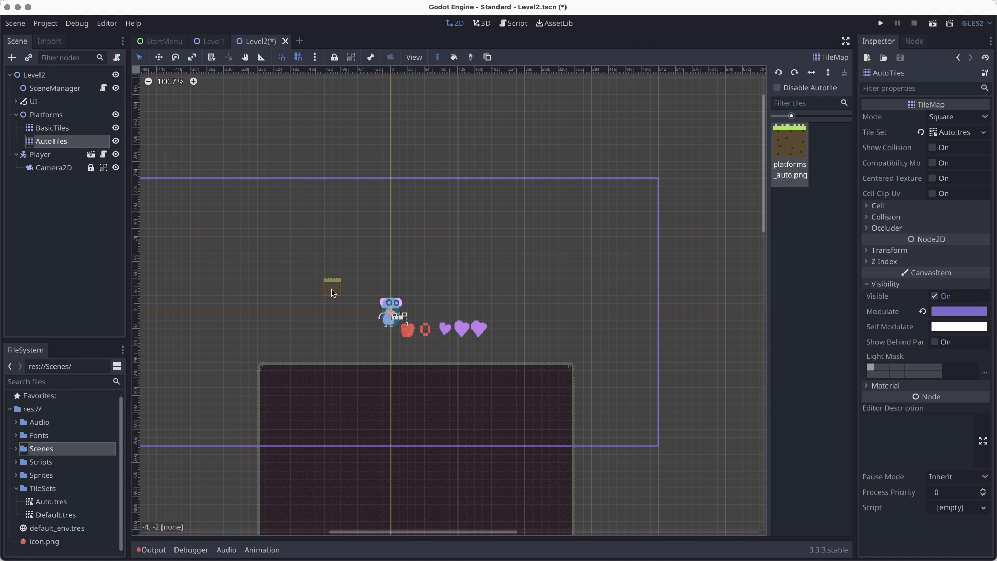
scroll(332, 281, "down", 3)
scroll(334, 258, "right", 2)
scroll(535, 365, "up", 2)
scroll(535, 365, "left", 4)
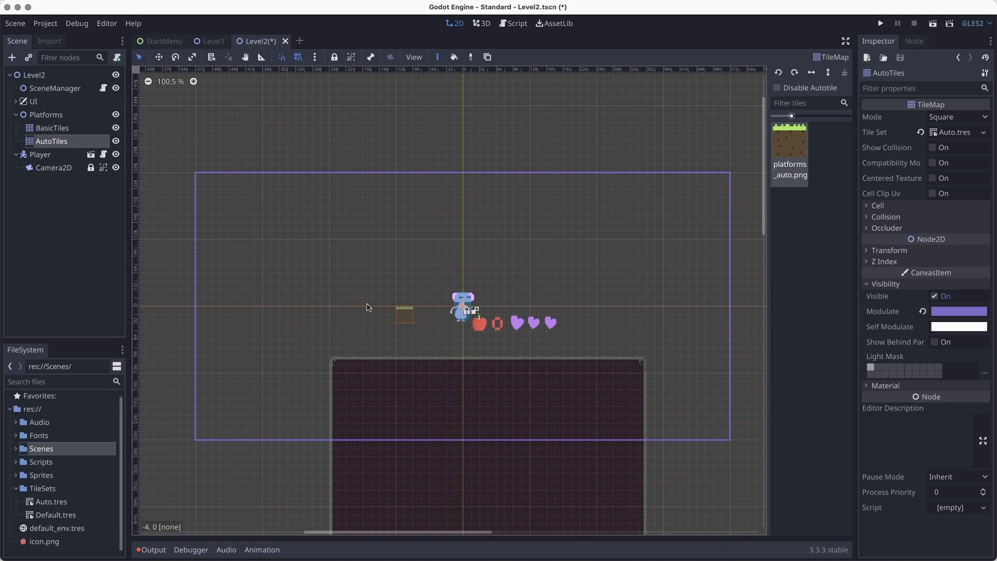
left_click_drag(323, 278, 418, 280)
scroll(374, 380, "right", 3)
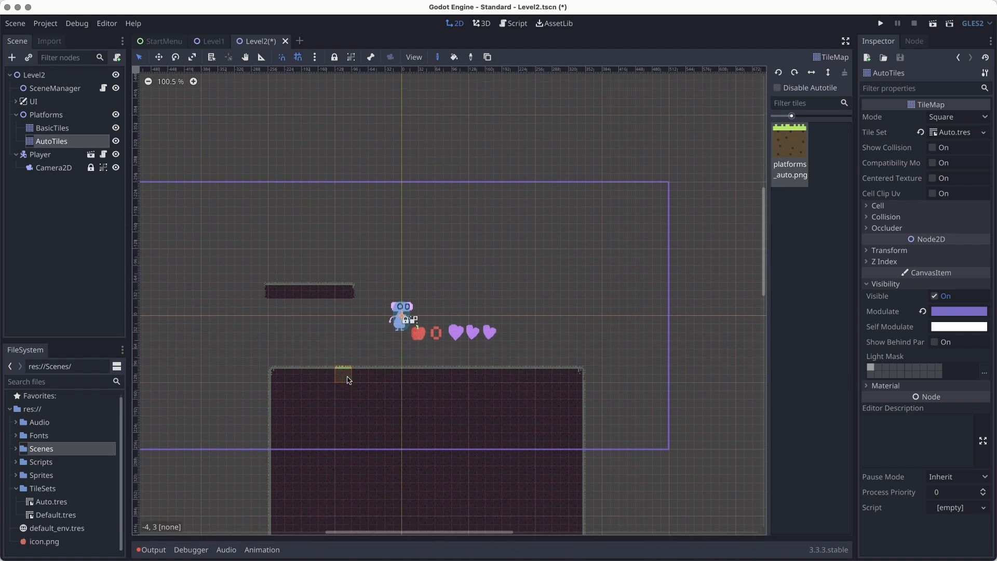
key("ctrl+s")
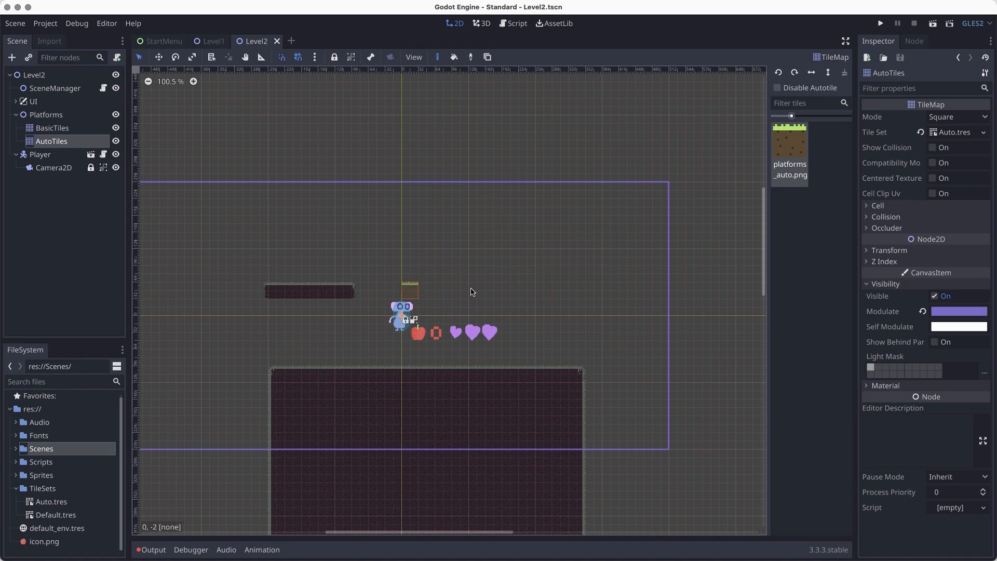
Run the Level2 scene, playtest jumping between the ground and the floating platform, and close the game
left_click(932, 23)
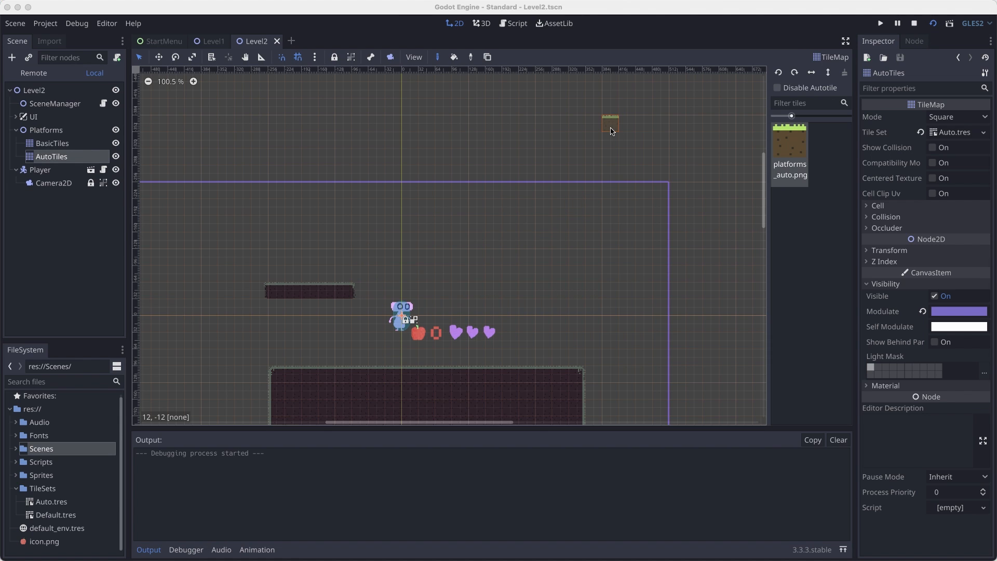
key("space")
key("Left")
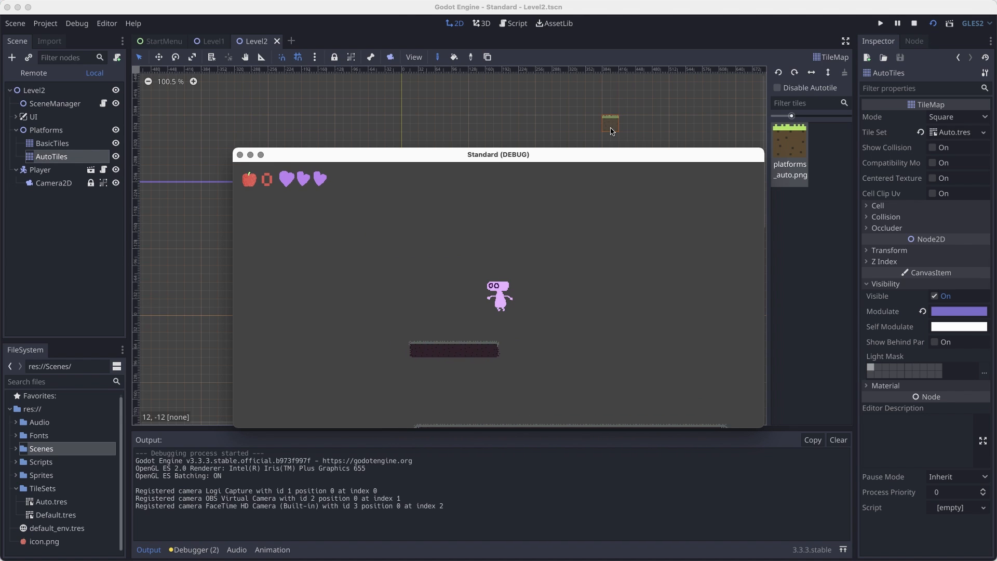
key("Right")
key("space")
key("Right")
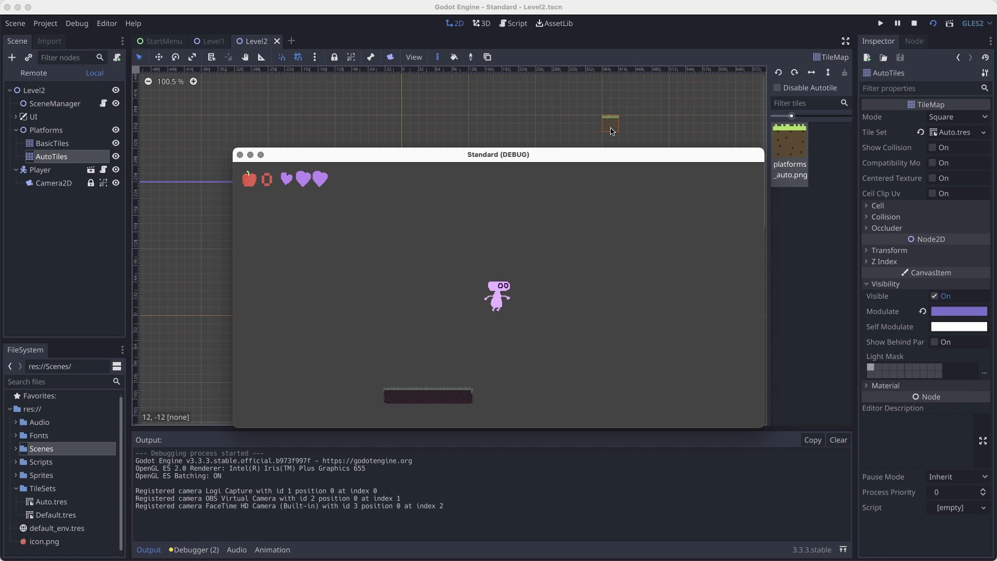
key("space")
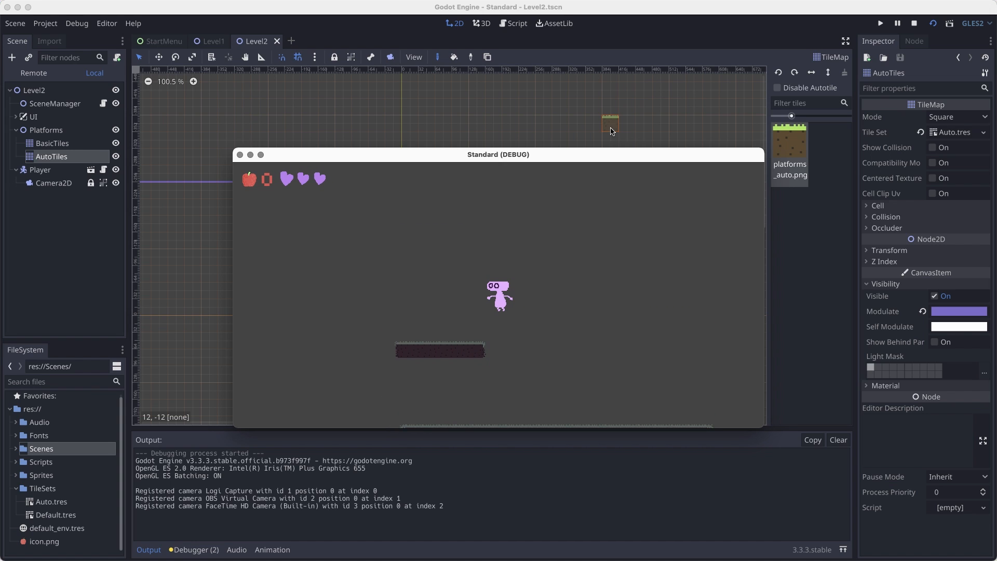
key("space")
key("Left")
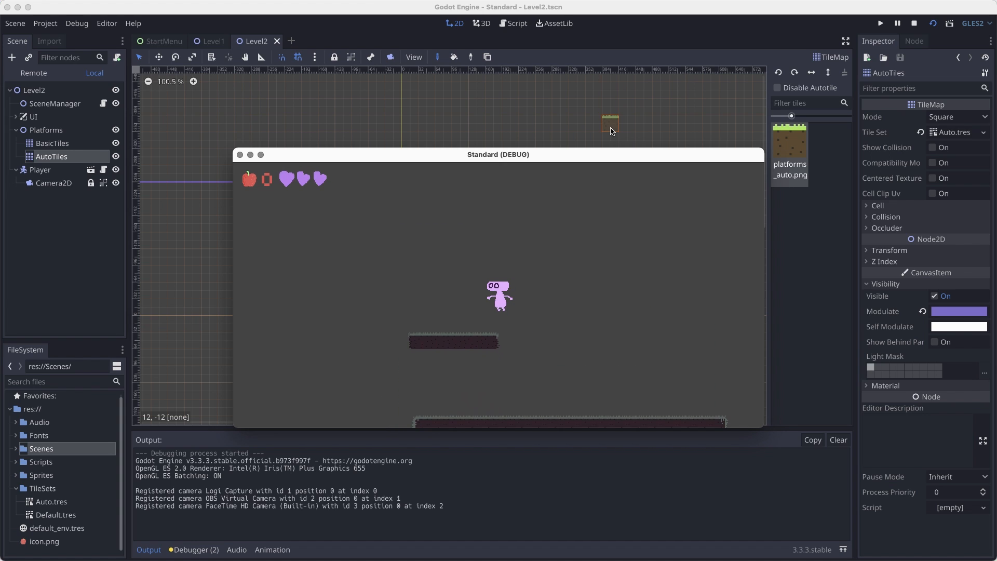
key("space")
key("Right")
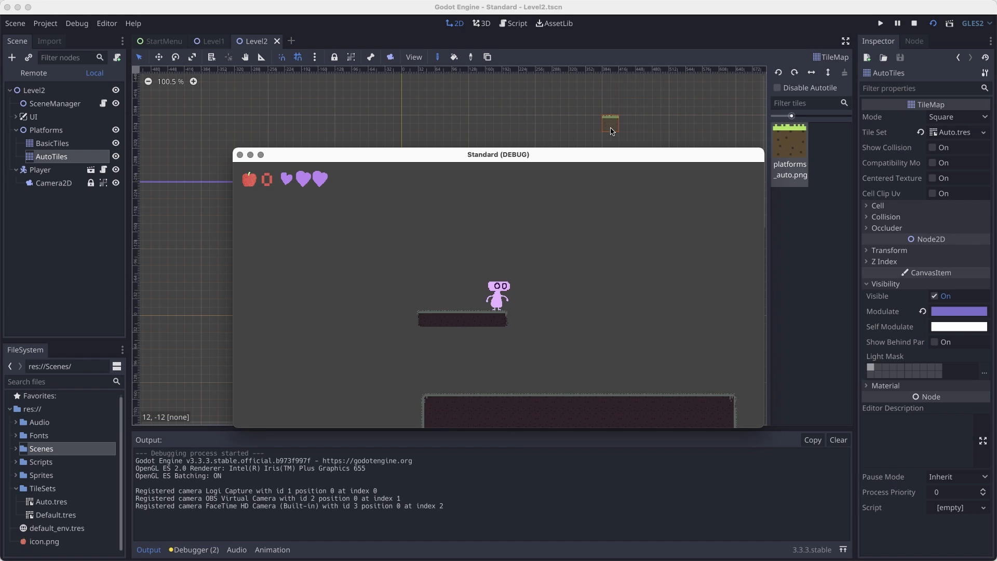
key("space")
key("Right")
key("Right")
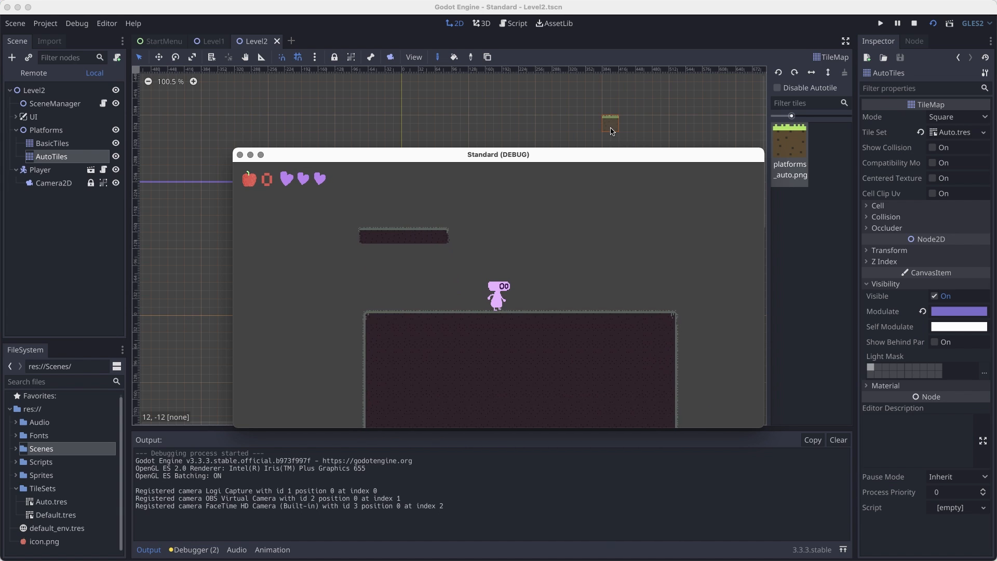
key("space")
key("Left")
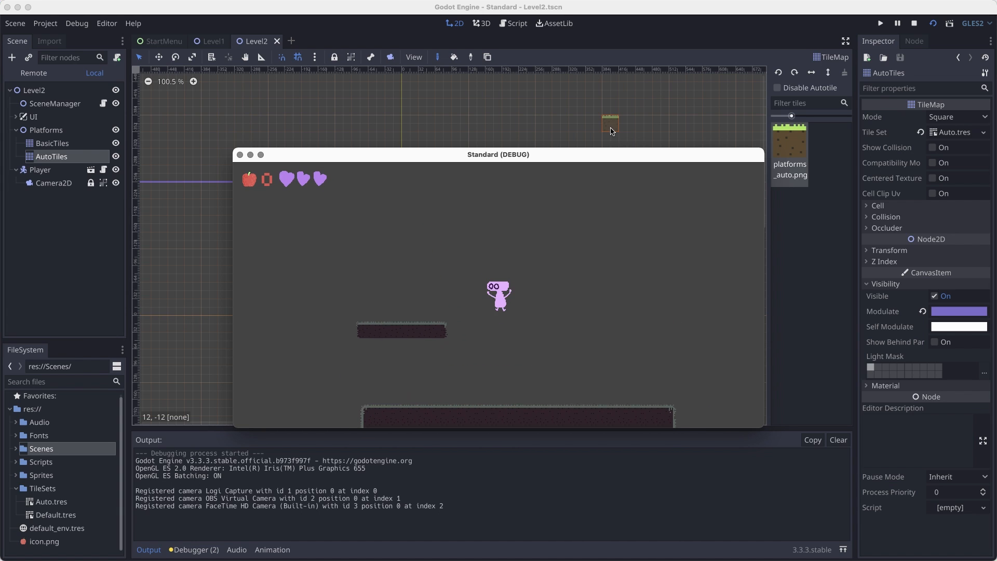
key("space")
key("Right")
key("Left")
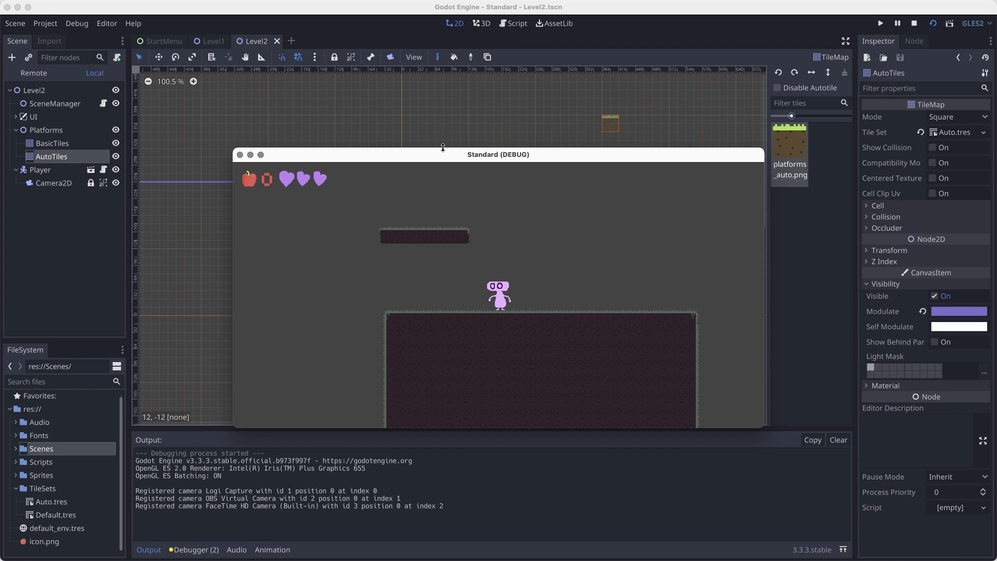
left_click(239, 155)
Paint a 6-tile-wide floating platform up and to the right of the player, and a second one at a higher level above the player
middle_click_drag(368, 287, 316, 283)
left_click_drag(412, 243, 516, 234)
scroll(409, 254, "left", 3)
scroll(409, 255, "up", 2)
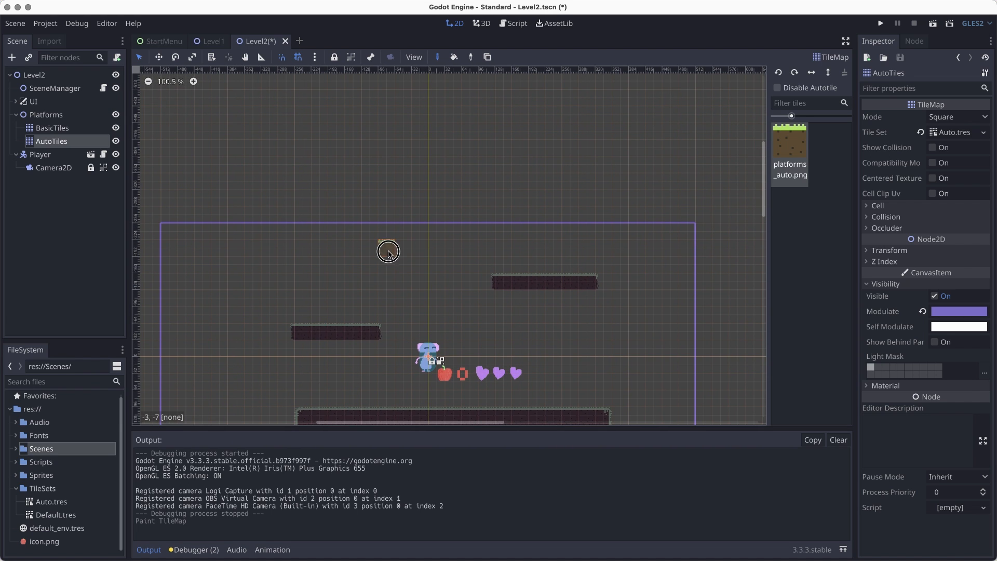
left_click_drag(388, 252, 478, 250)
Paint a 6-tile-wide platform further up on the left, and erase the stray tile beside the platform above the player, leaving it 4 tiles wide
scroll(447, 312, "up", 3)
scroll(448, 313, "left", 2)
left_click_drag(307, 232, 401, 231)
scroll(415, 280, "right", 3)
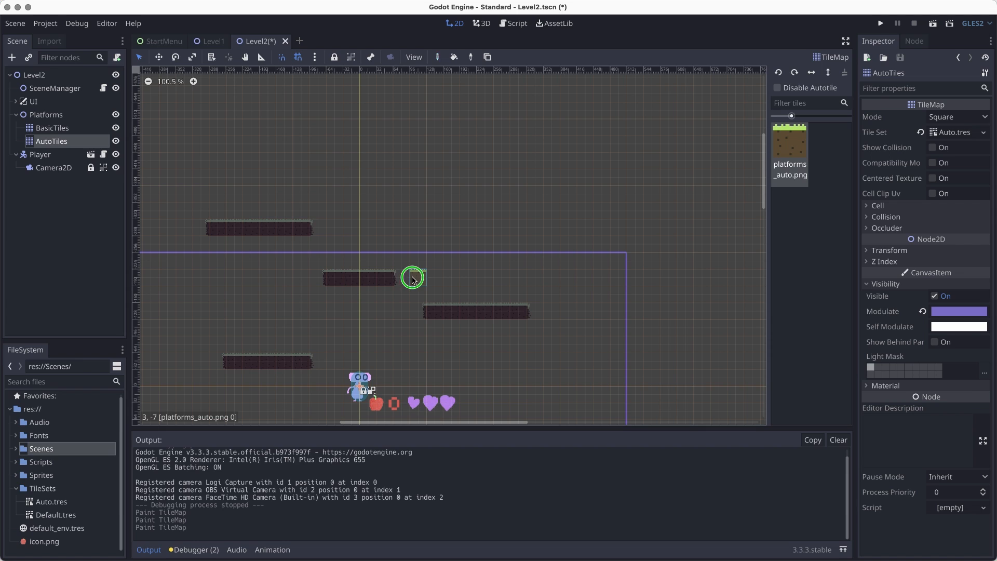
right_click(413, 279)
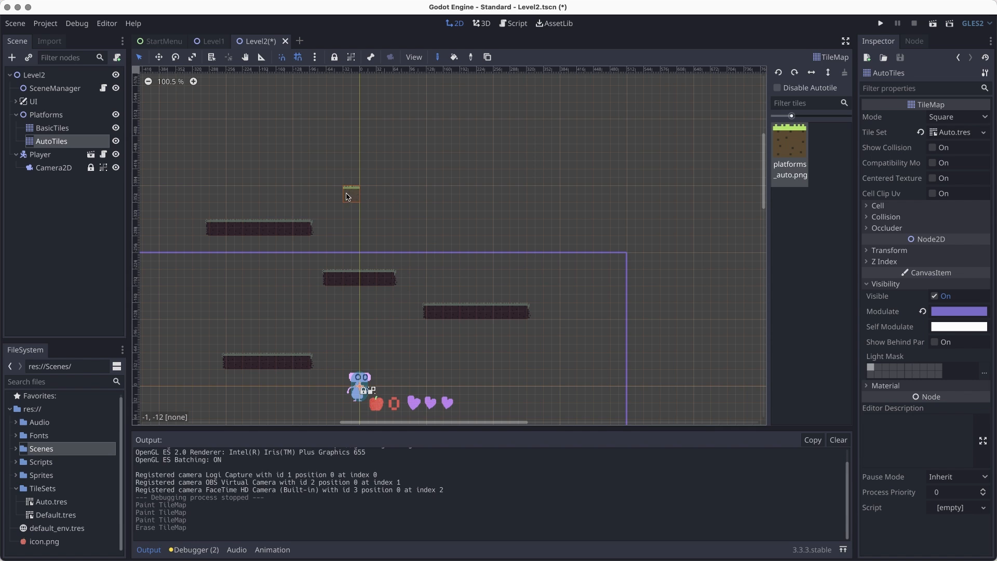
Paint a 5-tile-wide platform above the existing ones and a 6-tile-wide one higher to its right, erasing the stray tiles between them
mouse_move(348, 196)
left_mouse_down()
mouse_move(441, 195)
mouse_move(529, 233)
left_mouse_up()
scroll(467, 220, "up", 3)
scroll(467, 221, "right", 2)
right_click(435, 218)
right_click(437, 229)
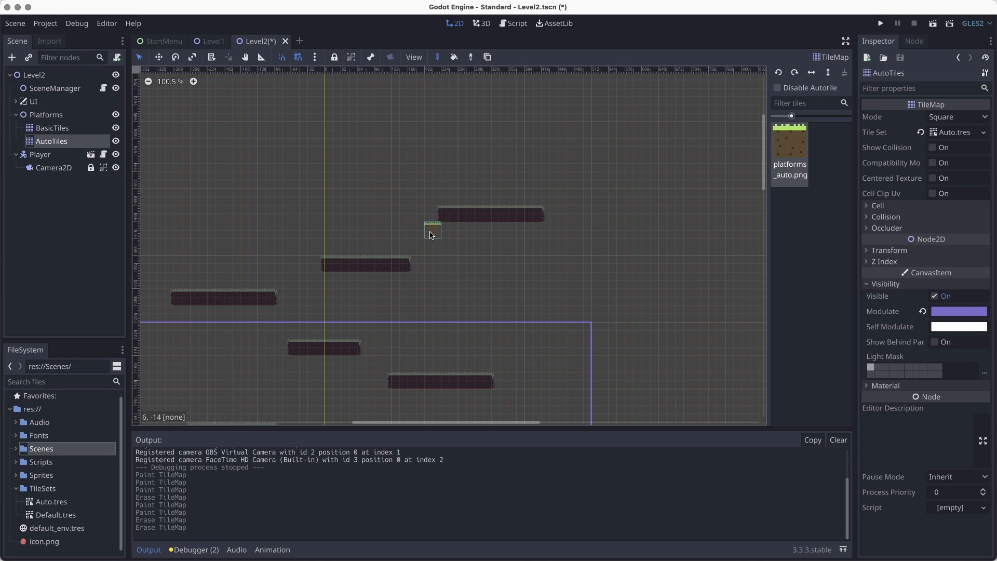
Paint a 5-tile-wide platform above the highest one, offset to its left, and a 3-tile-wide platform at the far left
left_click_drag(351, 184, 445, 176)
scroll(554, 218, "left", 3)
scroll(554, 218, "down", 1)
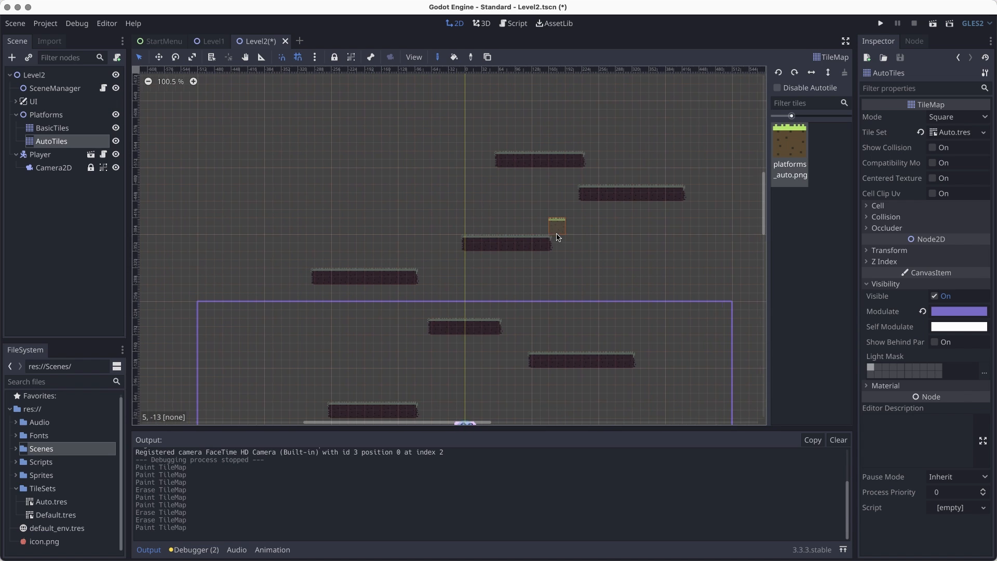
left_click_drag(265, 203, 356, 205)
key("super+z")
left_click(312, 215)
Paint a 4-tile-wide platform above and to the right of the 3-tile-wide one, and save the scene
scroll(338, 208, "up", 5)
scroll(337, 207, "right", 2)
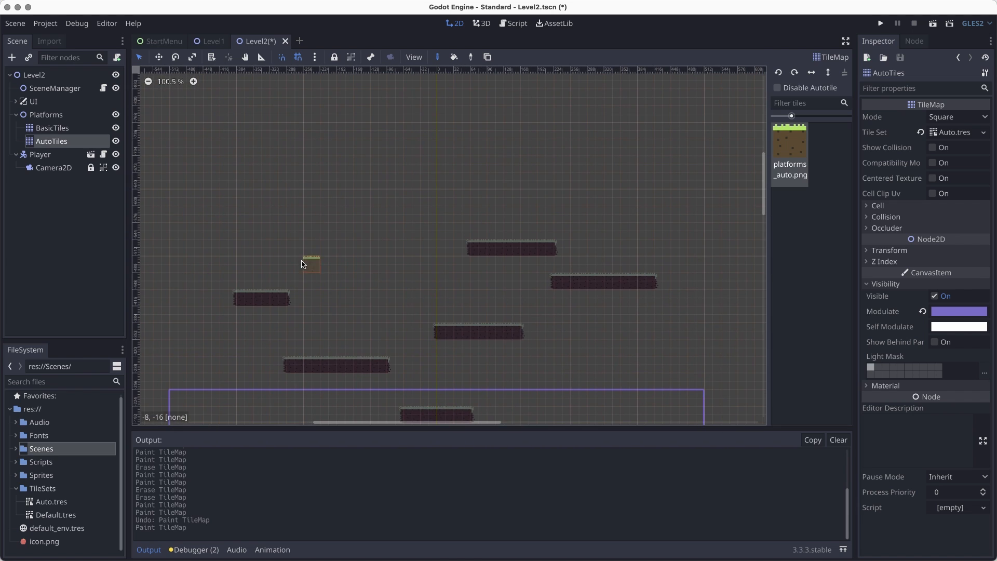
left_click(359, 250)
scroll(420, 176, "down", 5)
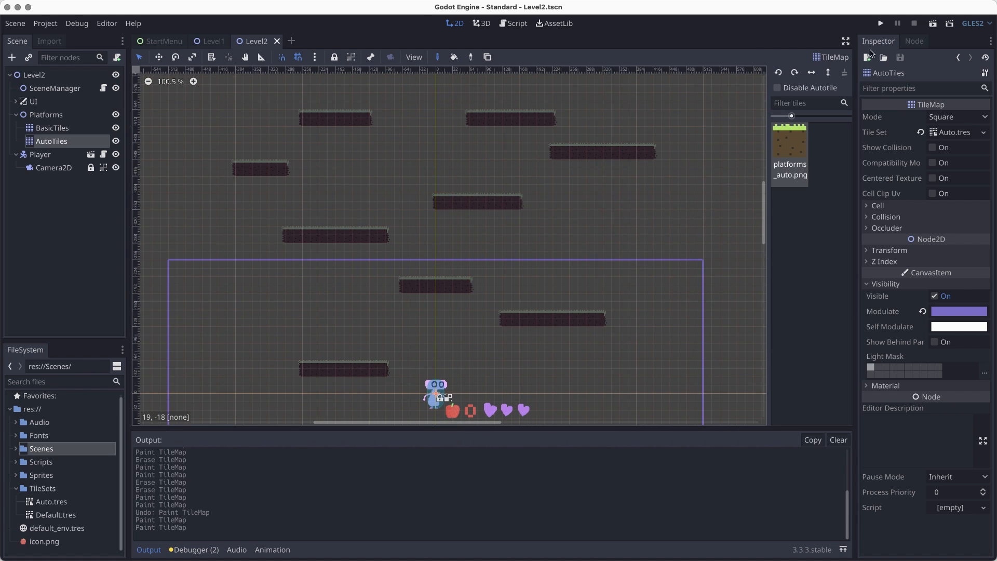
Run the Level2 scene and playtest climbing the new platforms towards the top of the level
left_click(931, 24)
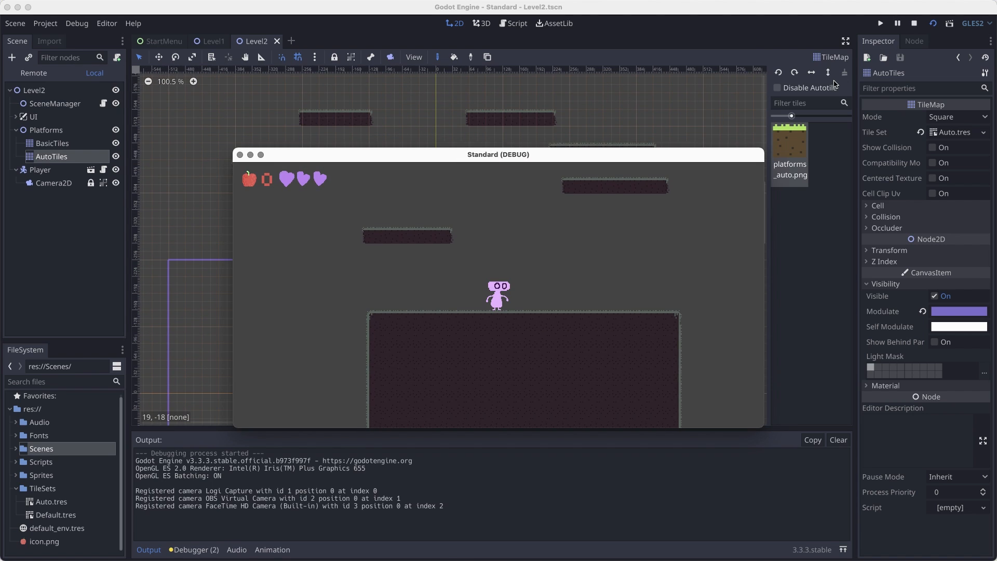
key("space")
key("Right")
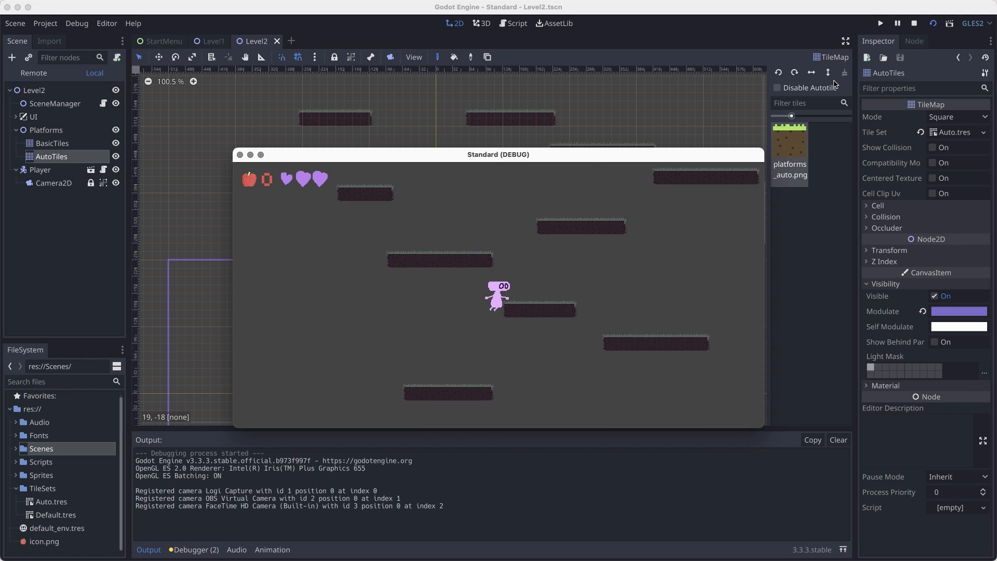
key("Left")
key("space")
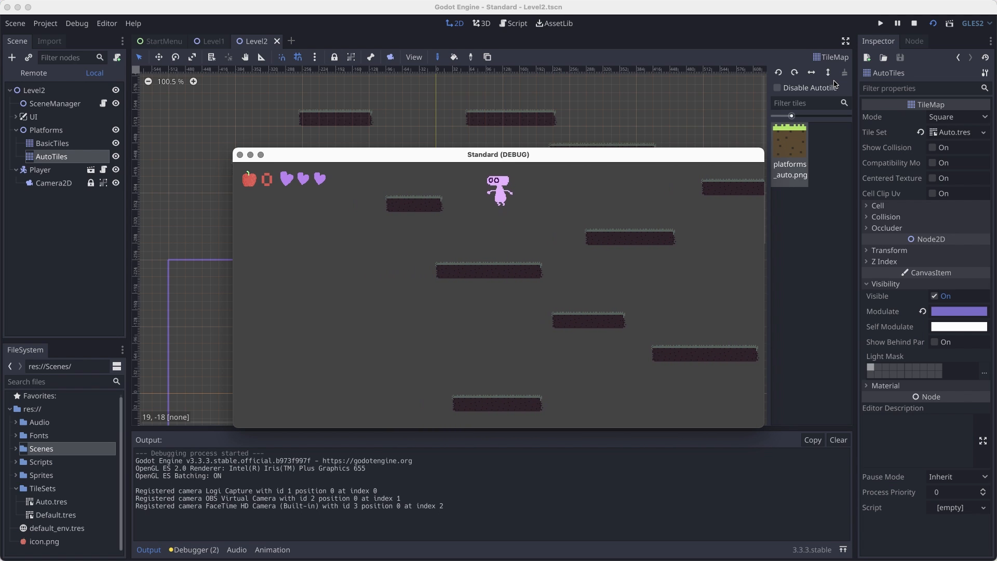
key("Right")
key("space")
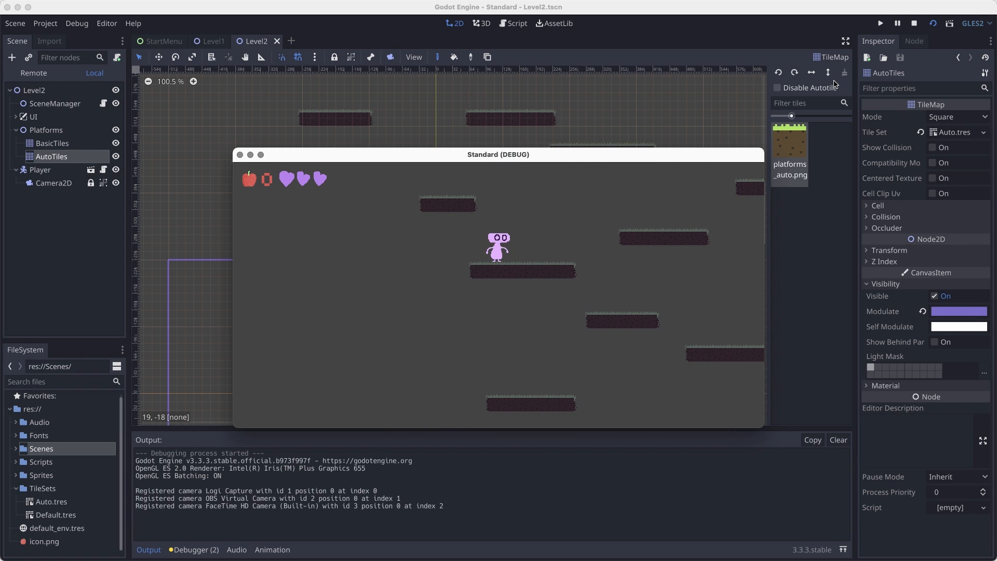
key("space")
key("Left")
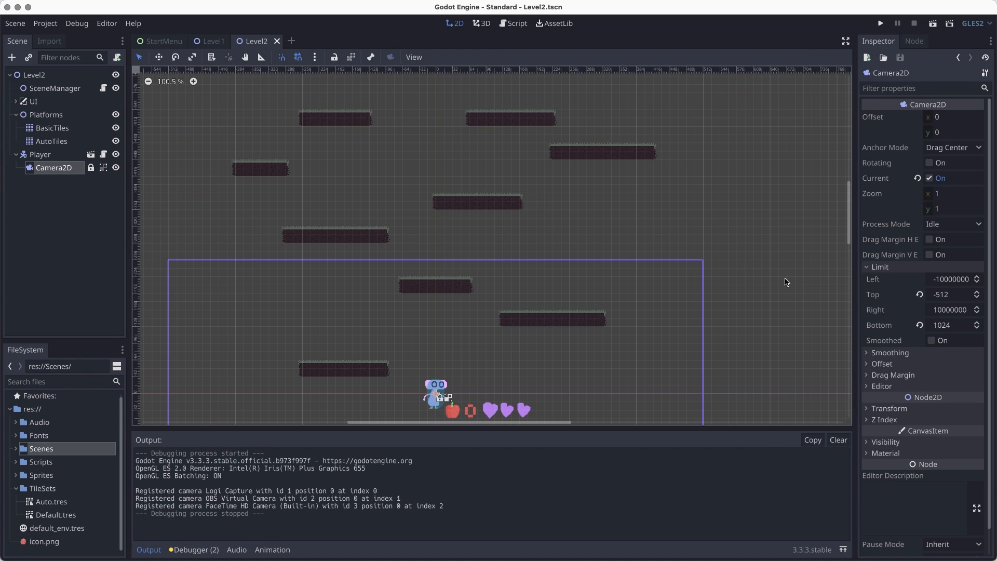
Reset the top limit of the player's Camera2D to its default of -10000000 and save the scene
left_click(919, 295)
key("super+s")
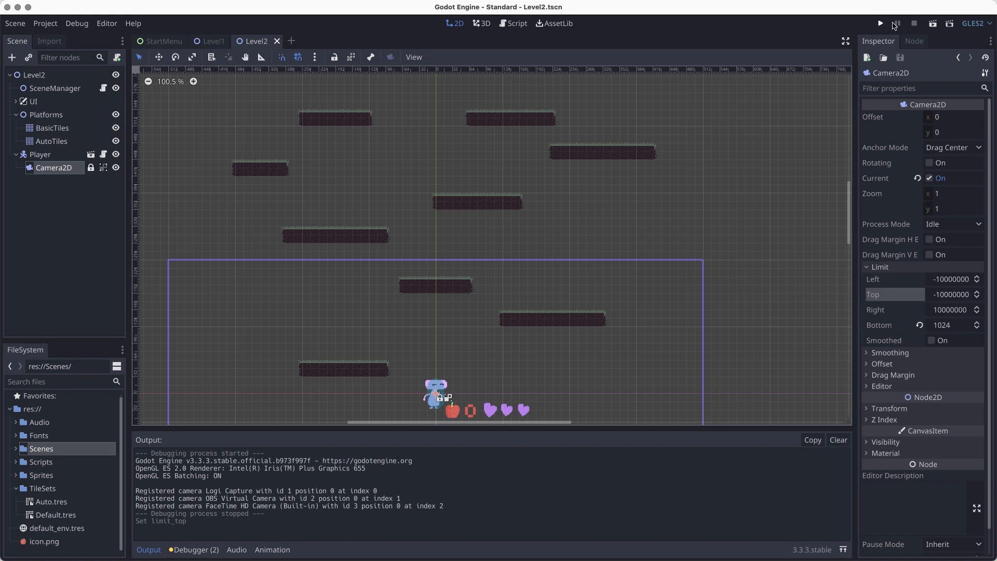
Run the Level2 scene again, climb to the highest platforms to test the camera following the player, and close the game
left_click(932, 24)
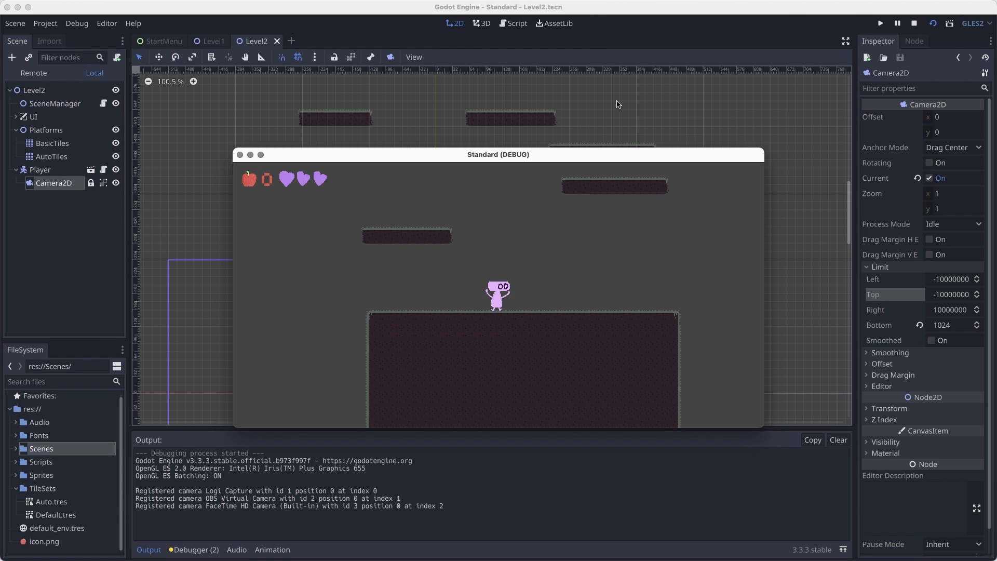
key("Left")
key("space")
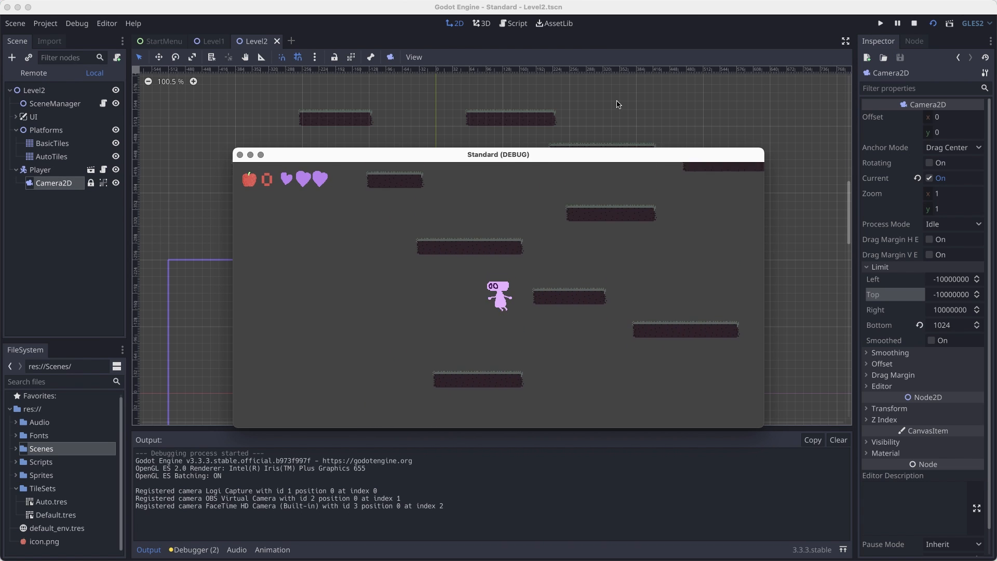
key("Right")
key("space")
key("Left")
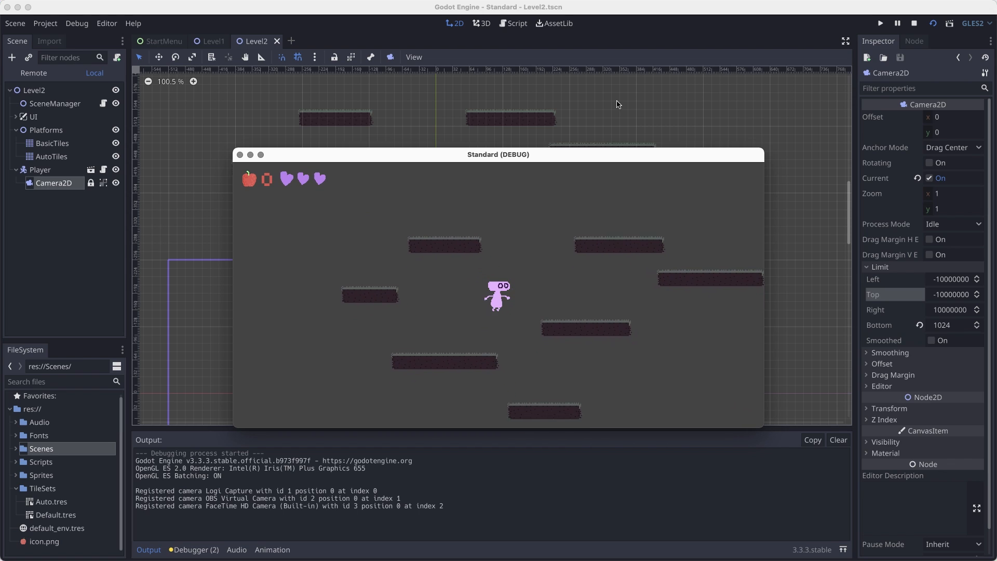
key("Right")
key("space")
key("Right")
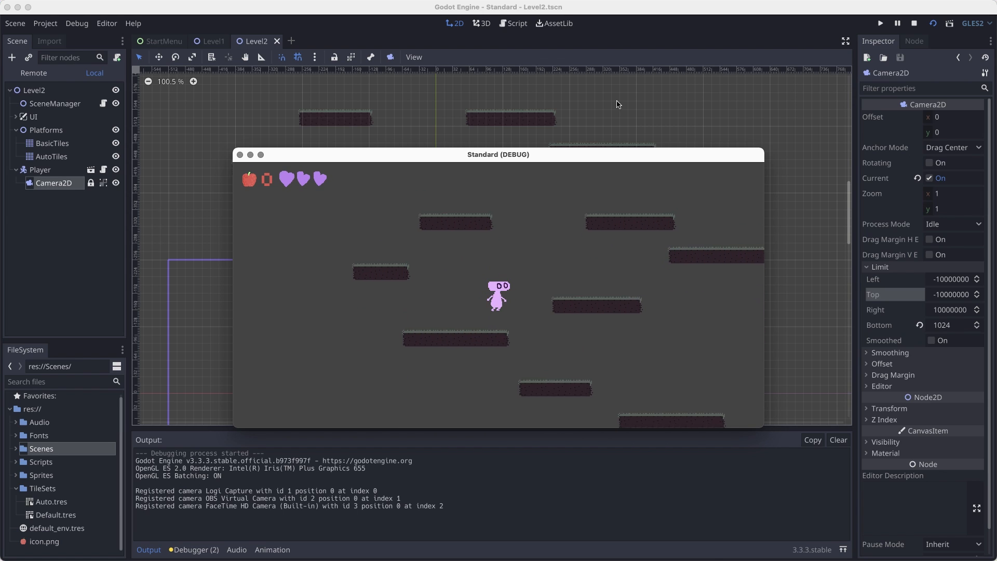
key("space")
key("Left")
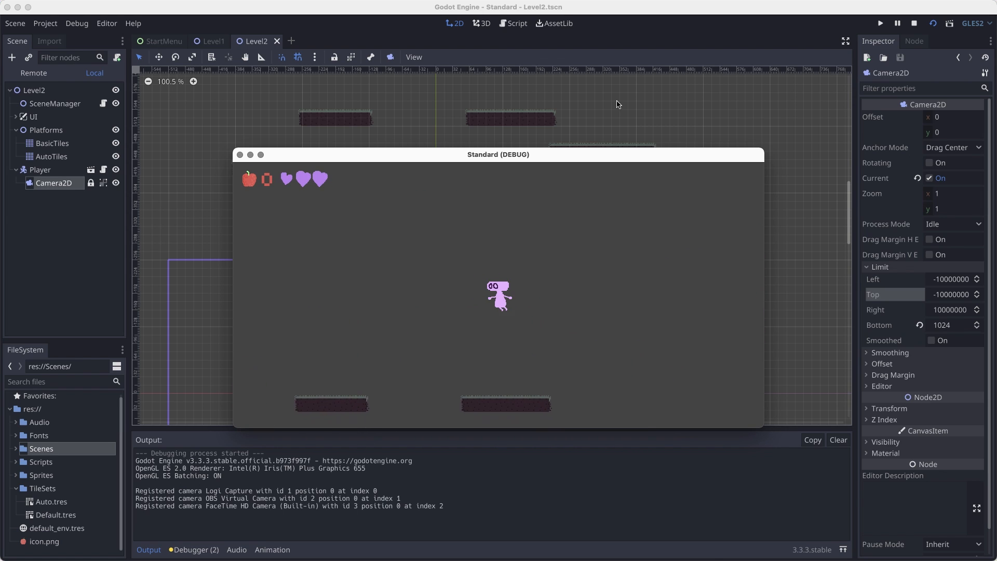
key("Left")
key("space")
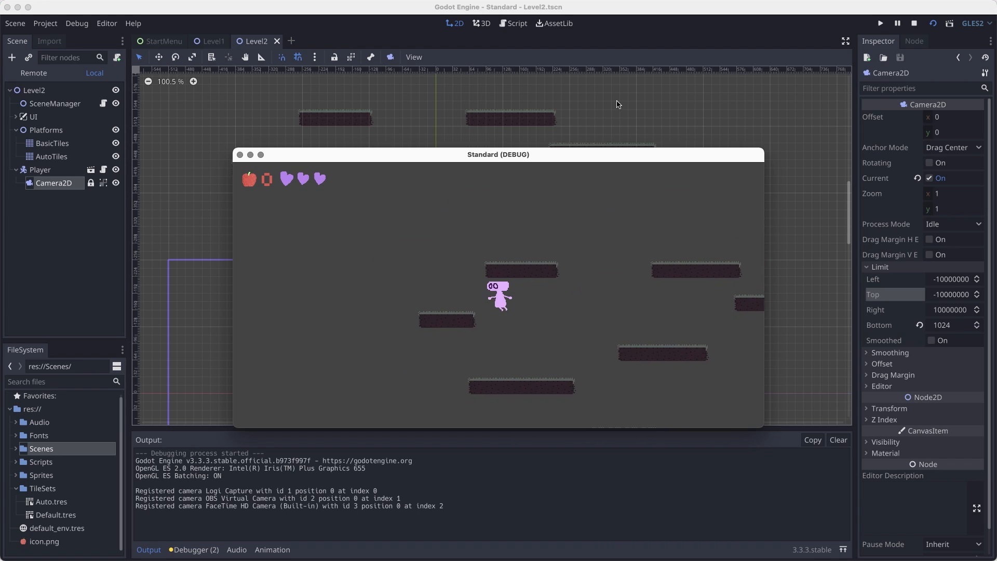
key("space")
key("Right")
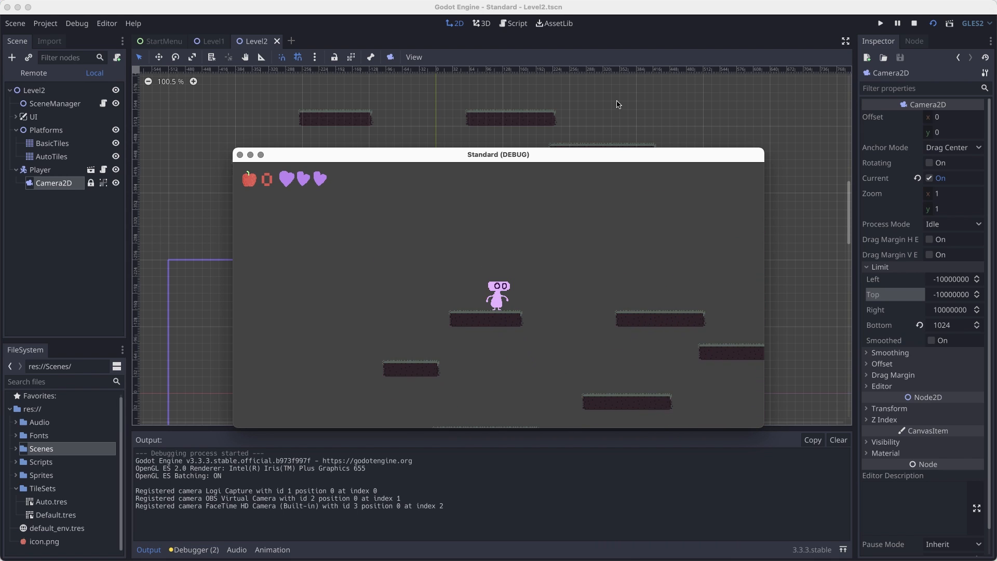
key("space")
key("Right")
key("space")
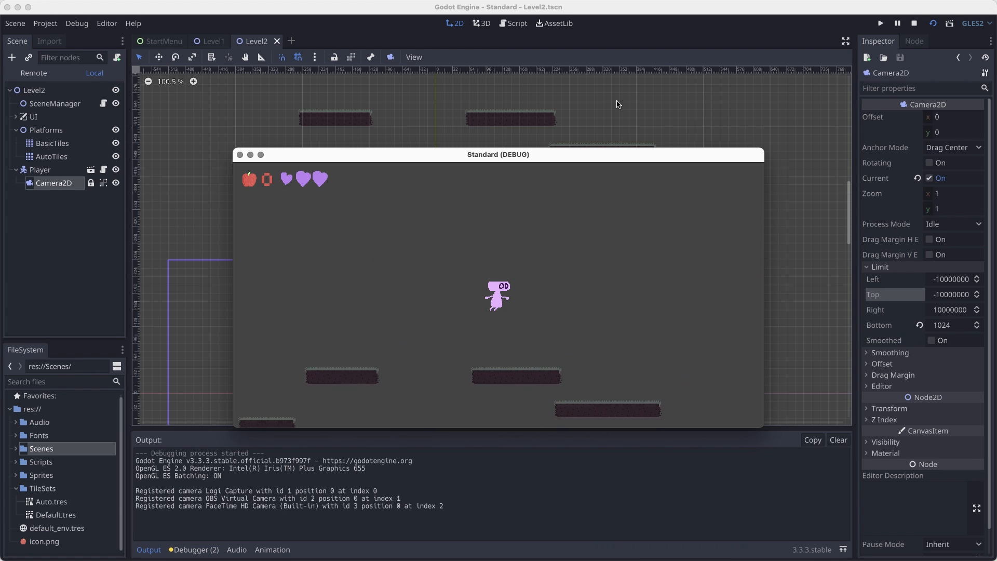
key("Right")
key("space")
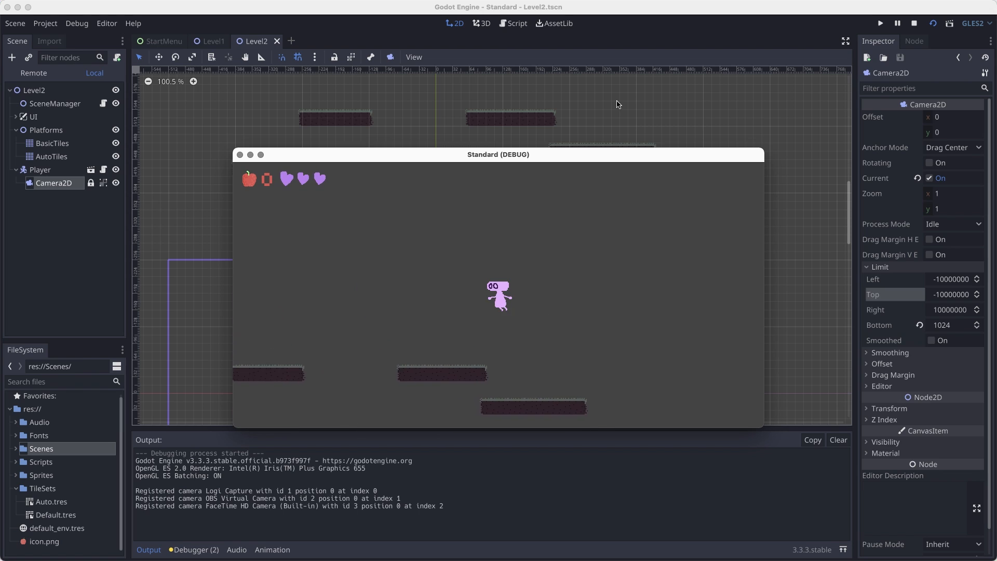
key("Left")
key("space")
key("Left")
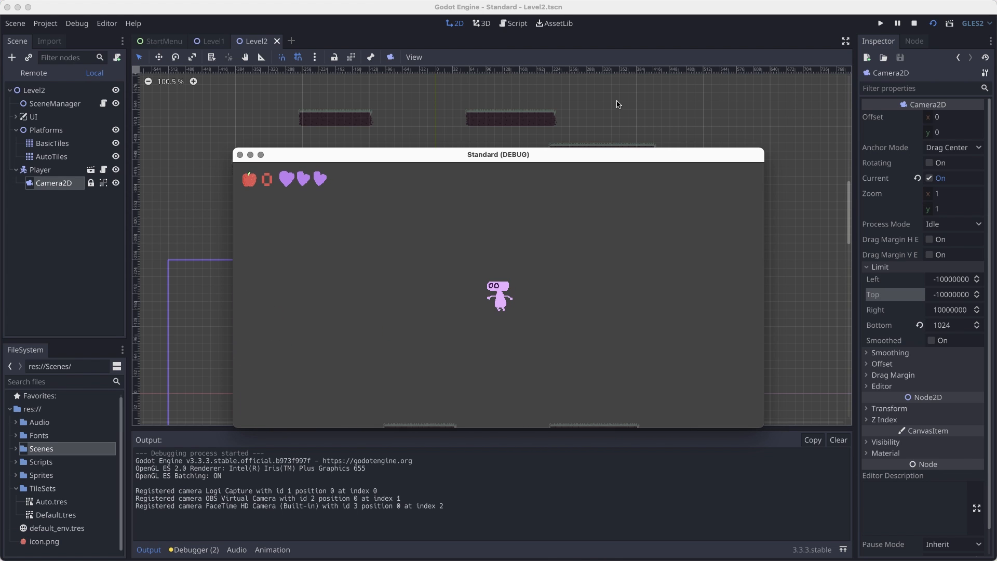
left_click(240, 154)
Paint a 5-tile-wide platform on AutoTiles above the upper-left 4-tile-wide platform
scroll(322, 222, "up", 8)
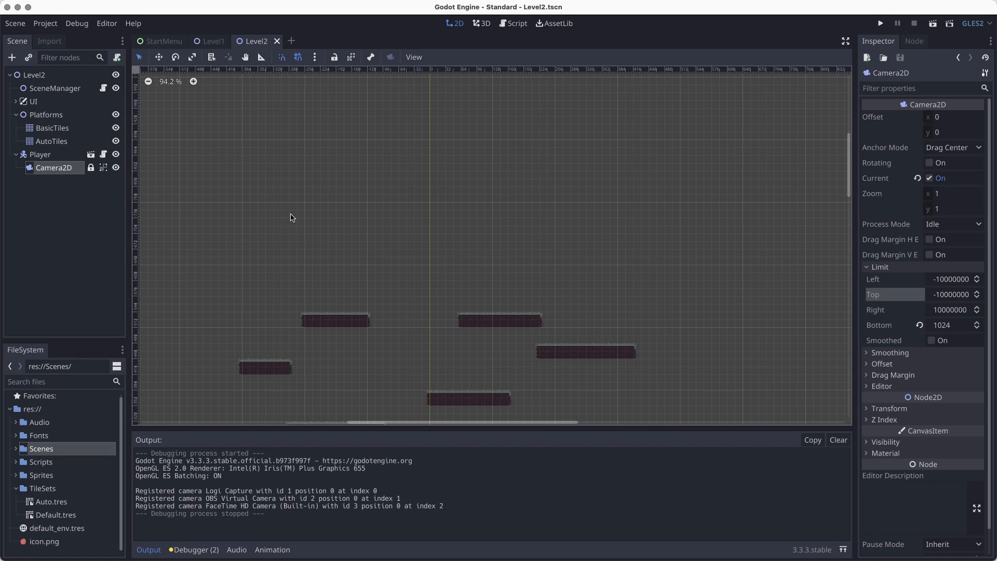
left_click(57, 142)
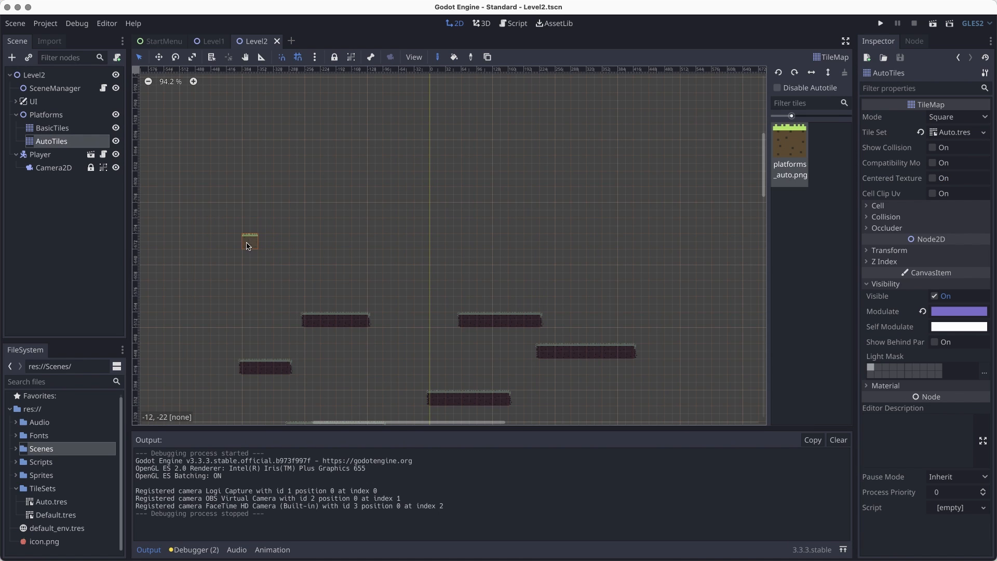
left_click_drag(256, 246, 345, 247)
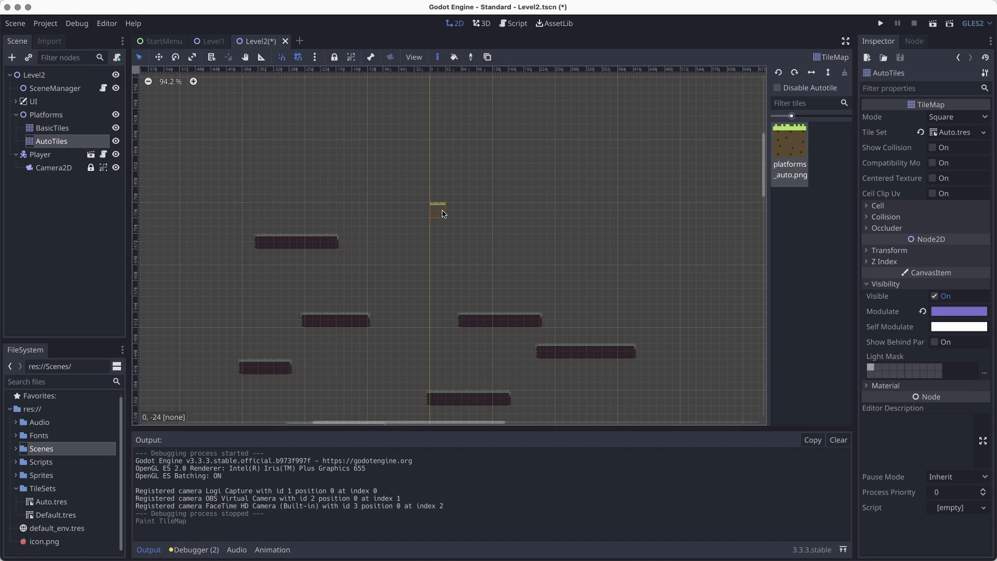
Paint a 9-tile-wide platform above and to the right of the highest 5-tile-wide platform, plus a 5-tile-wide platform farther right and slightly lower
left_click_drag(504, 201, 570, 197)
middle_click_drag(657, 277, 514, 251)
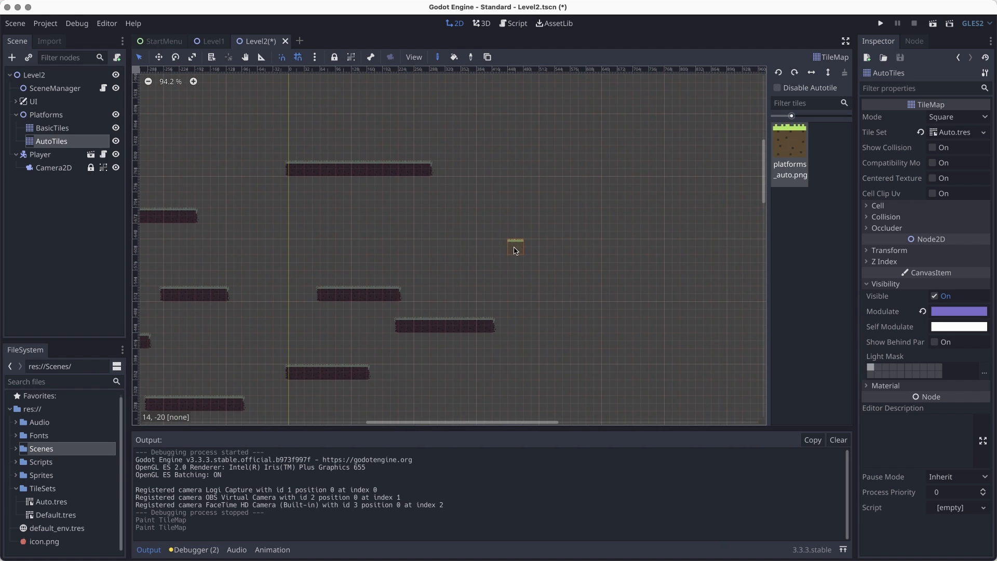
left_click_drag(499, 232, 590, 229)
Extend the climb above the 9-tile-wide platform with two 5-tile-wide platforms and a 3-tile-wide platform on alternating sides
scroll(518, 342, "up", 3)
scroll(519, 342, "left", 2)
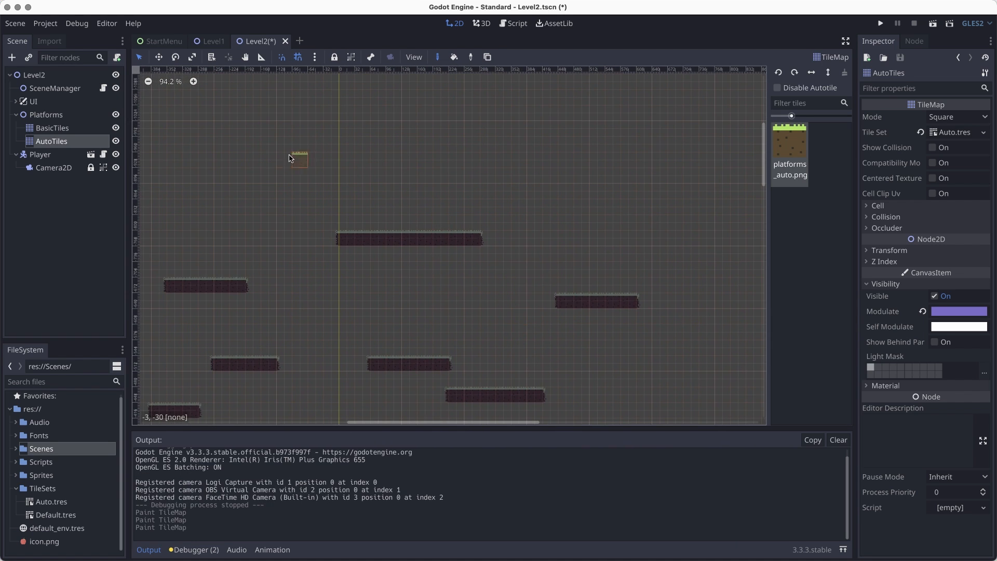
left_click_drag(289, 158, 385, 171)
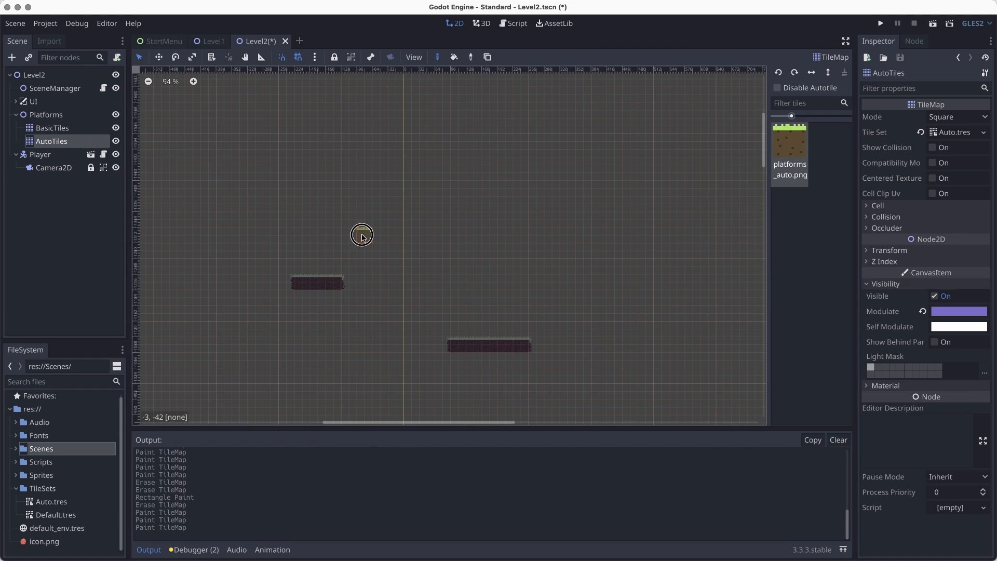
Paint two 2-tile-wide platforms stepping up to the right above the 3-tile-wide platform, and undo the extra paint stroke after them
left_click_drag(375, 237, 410, 242)
scroll(476, 205, "up", 3)
scroll(476, 205, "left", 1)
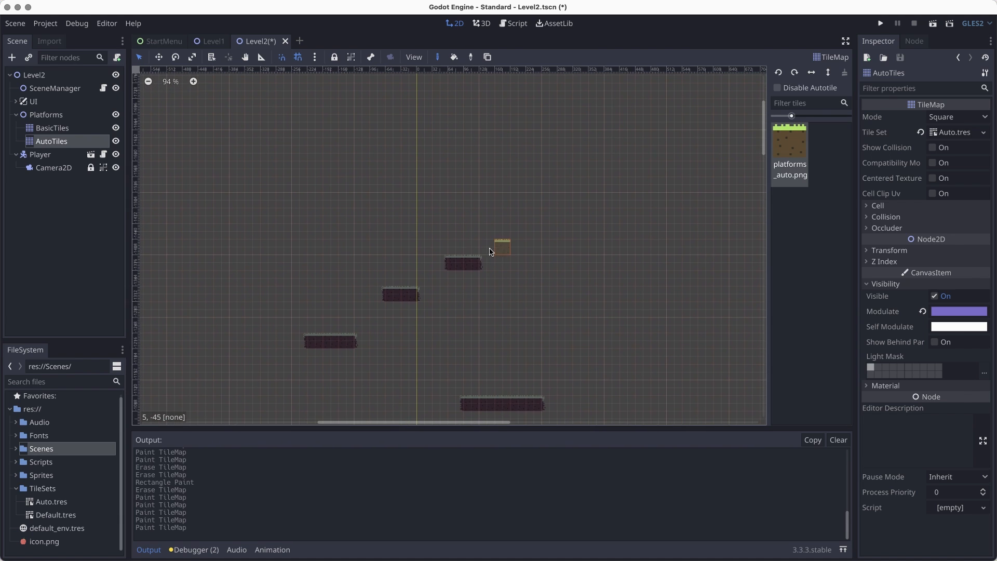
key("super+z")
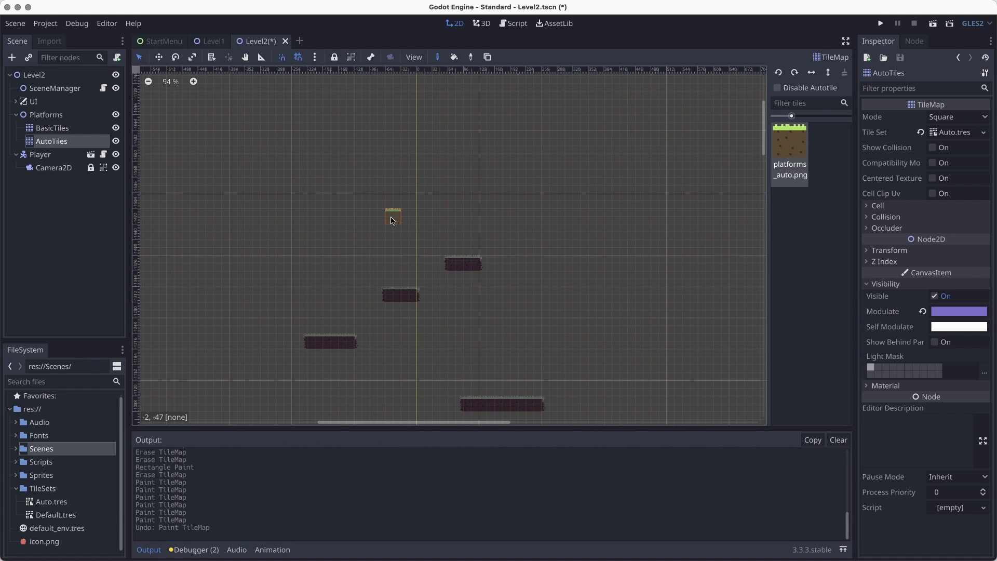
Paint two single-tile platforms stepping up to the left above the upper 2-tile-wide platform
scroll(410, 281, "up", 2)
scroll(410, 281, "left", 1)
left_click(408, 284)
left_click_drag(325, 218, 360, 220)
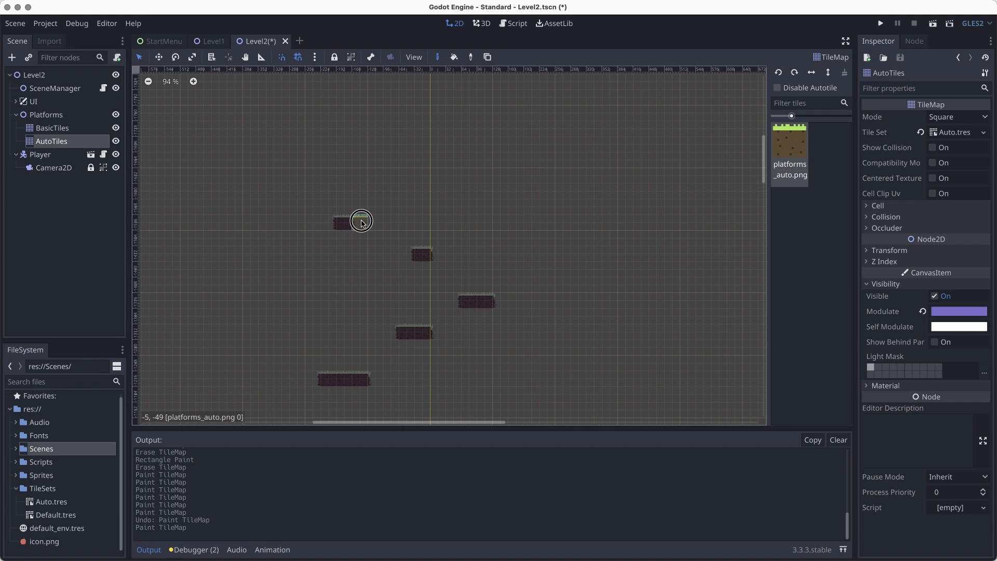
Top the climb with a 2-tile-wide platform and a 6-tile-wide platform above it to the right, and save the scene
scroll(372, 233, "up", 4)
scroll(371, 234, "right", 1)
left_click_drag(420, 263, 419, 263)
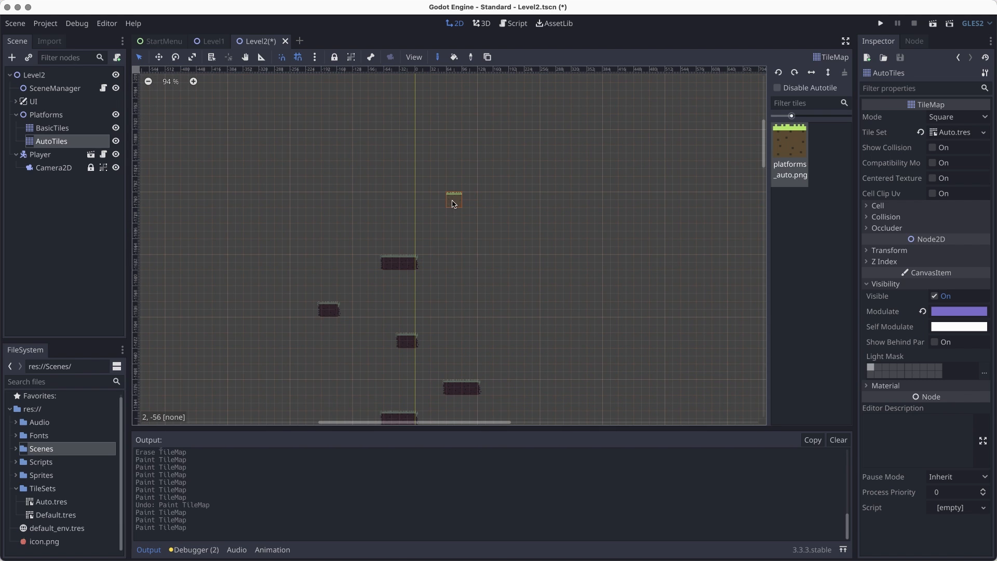
left_click_drag(453, 200, 561, 200)
scroll(452, 361, "up", 2)
scroll(452, 362, "right", 2)
scroll(451, 362, "up", 1)
scroll(451, 362, "right", 1)
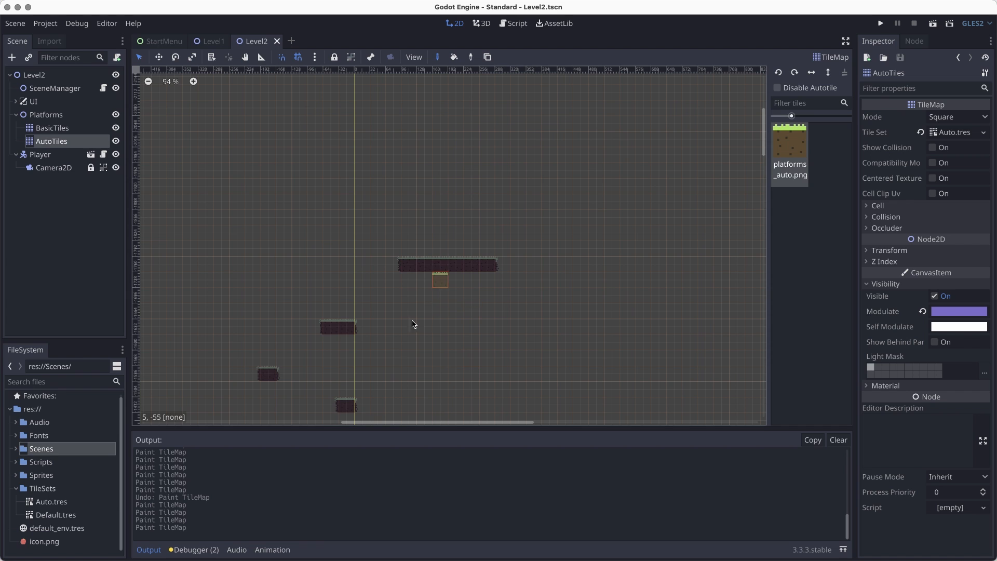
Run the Level2 scene and climb the lower platforms from the ground block towards the 9-tile-wide platform
scroll(401, 360, "down", 5)
middle_click_drag(432, 358, 467, 120)
scroll(448, 259, "down", 6)
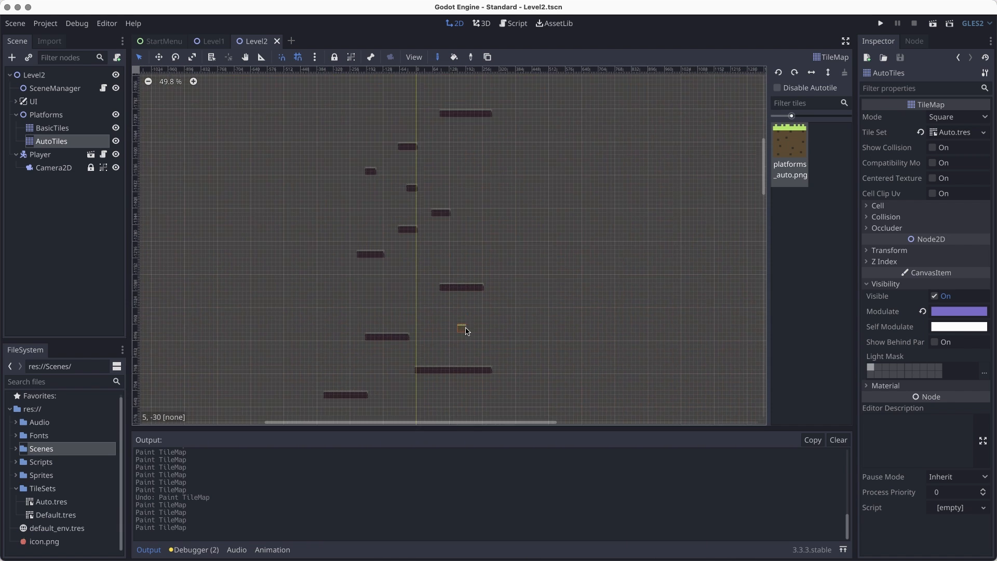
scroll(465, 331, "down", 2)
middle_click_drag(451, 343, 445, 188)
scroll(456, 216, "down", 2)
left_click(933, 23)
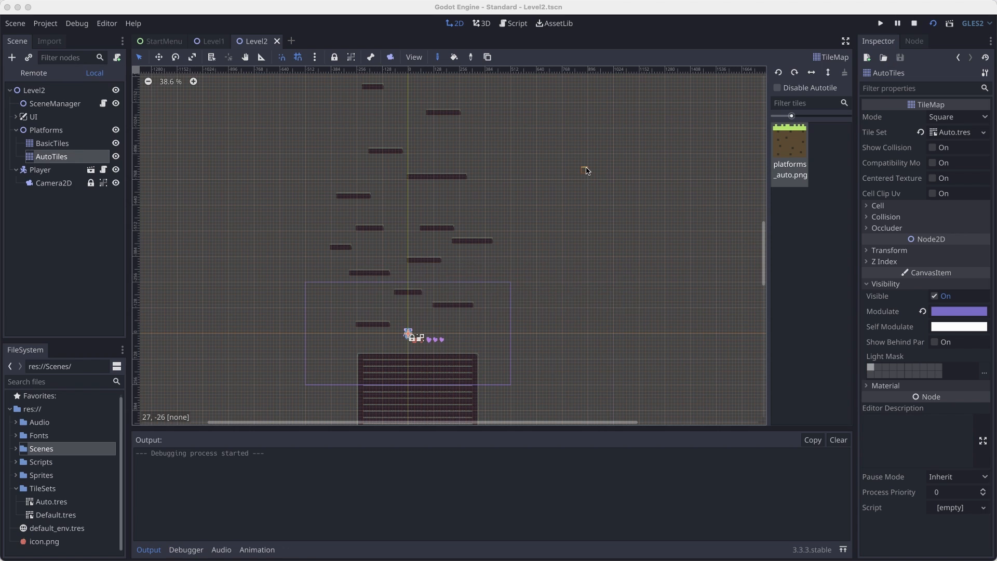
key("space")
key("Left")
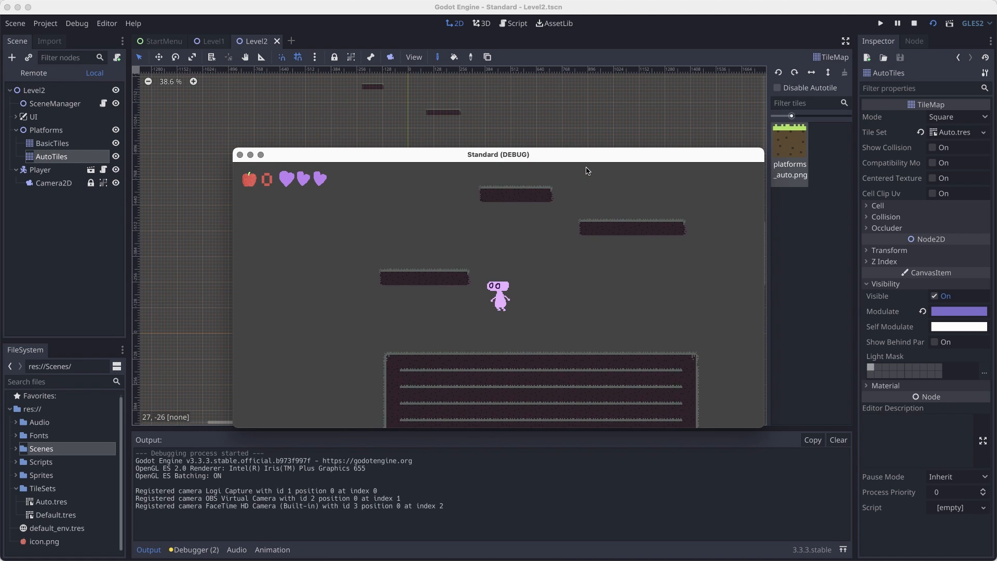
key("space")
key("Right")
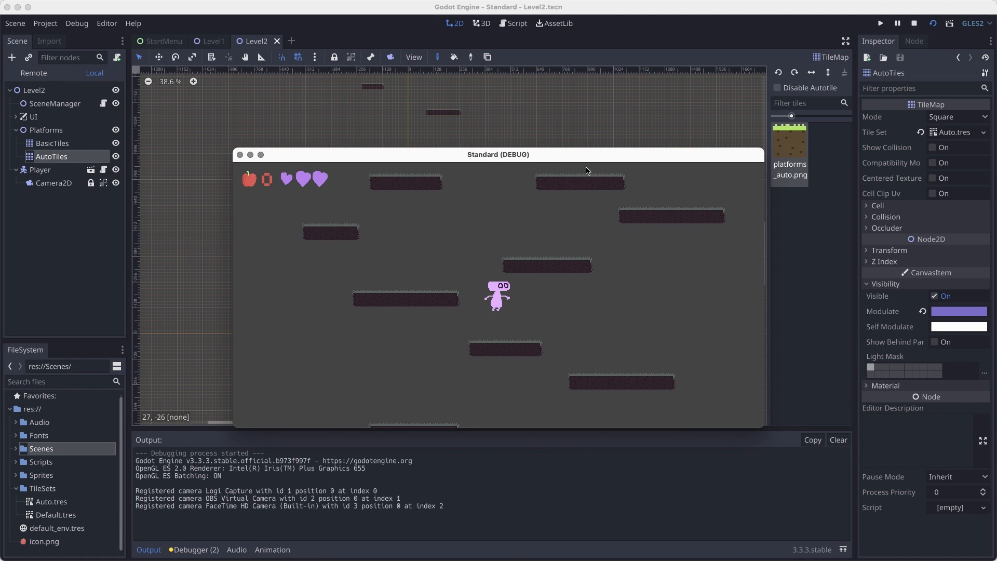
key("Left")
key("space")
key("Left")
key("space")
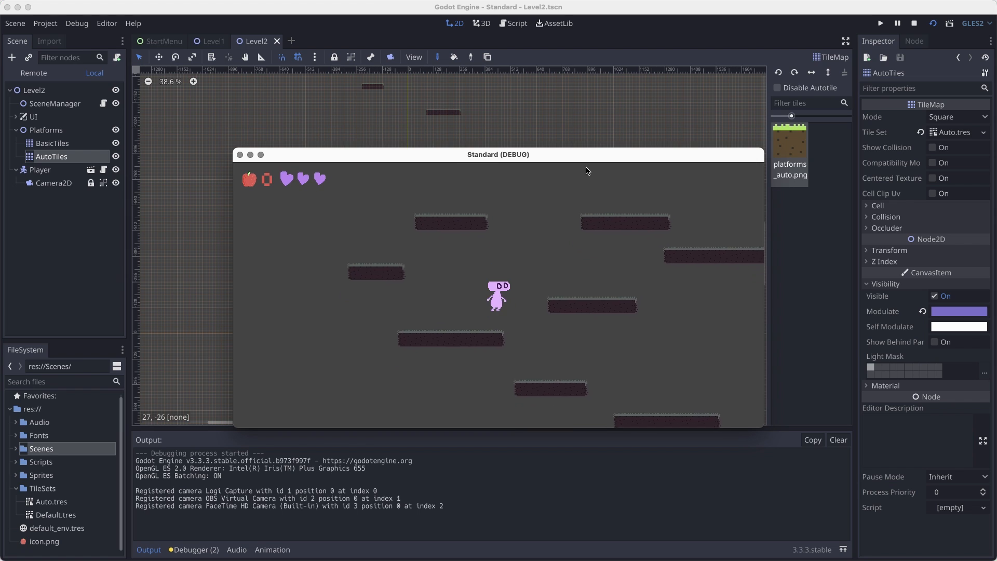
key("Right")
key("Left")
key("space")
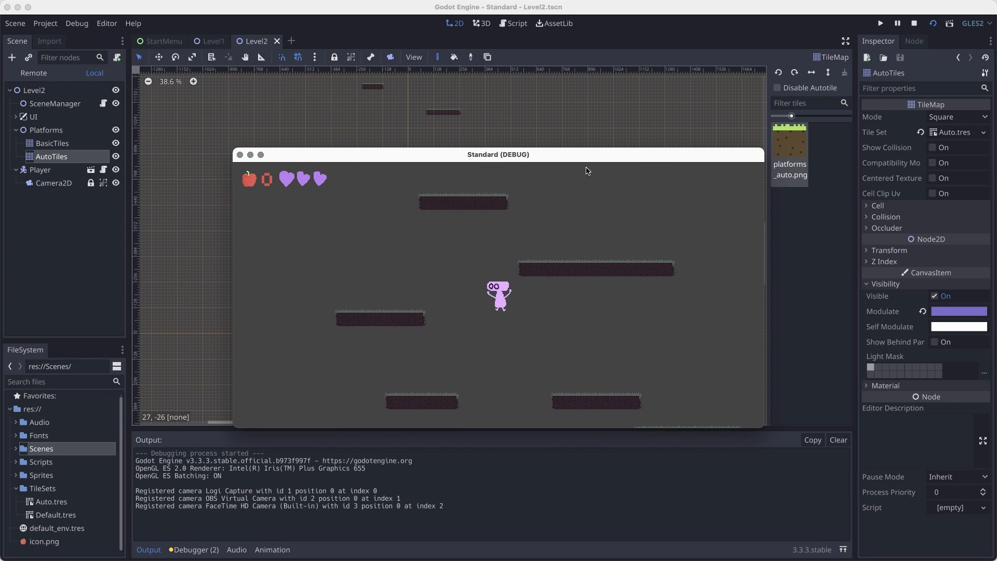
Playtest the jumps past the 9-tile-wide platform up to the 5-tile-wide platform below the small platforms
key("Right")
key("space")
key("Left")
key("space")
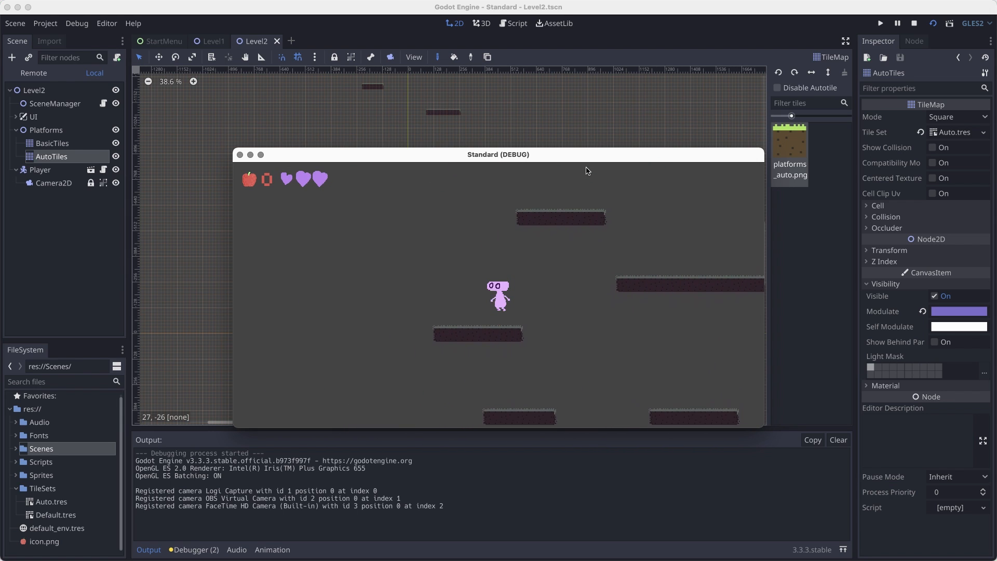
key("Right")
key("Left")
key("Right")
key("Left")
key("space")
key("Right")
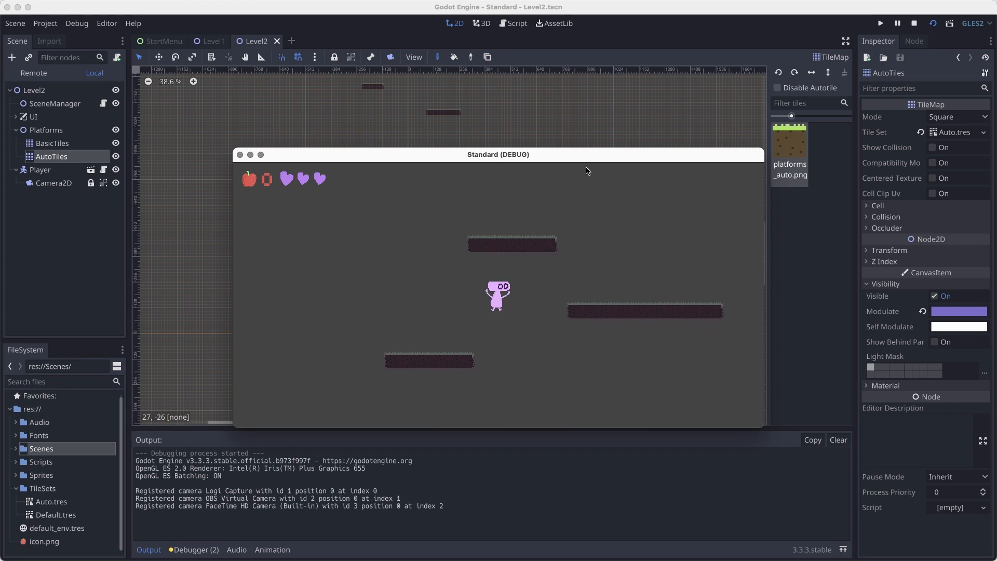
key("Left")
key("Right")
key("space")
key("Left")
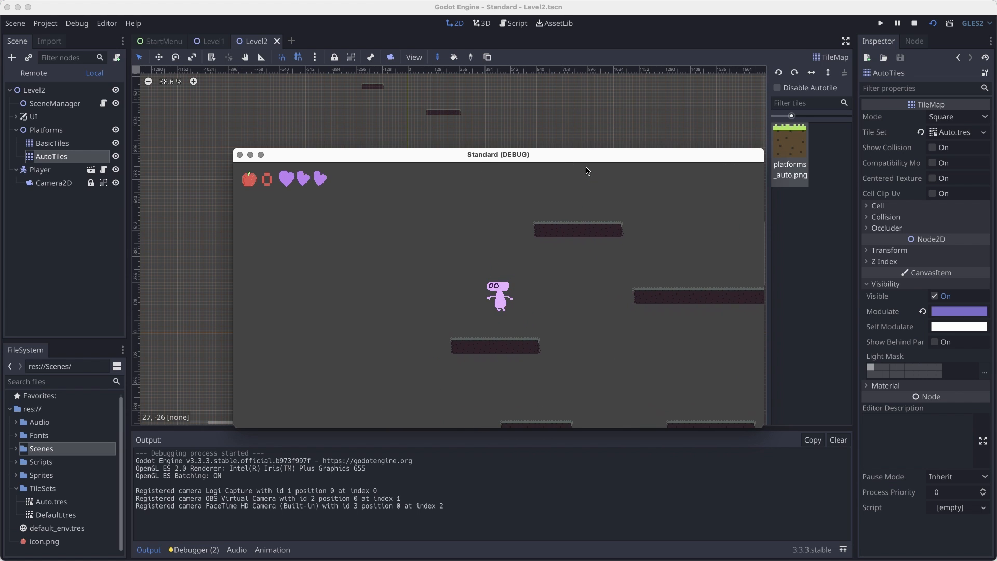
key("space")
key("Right")
key("space")
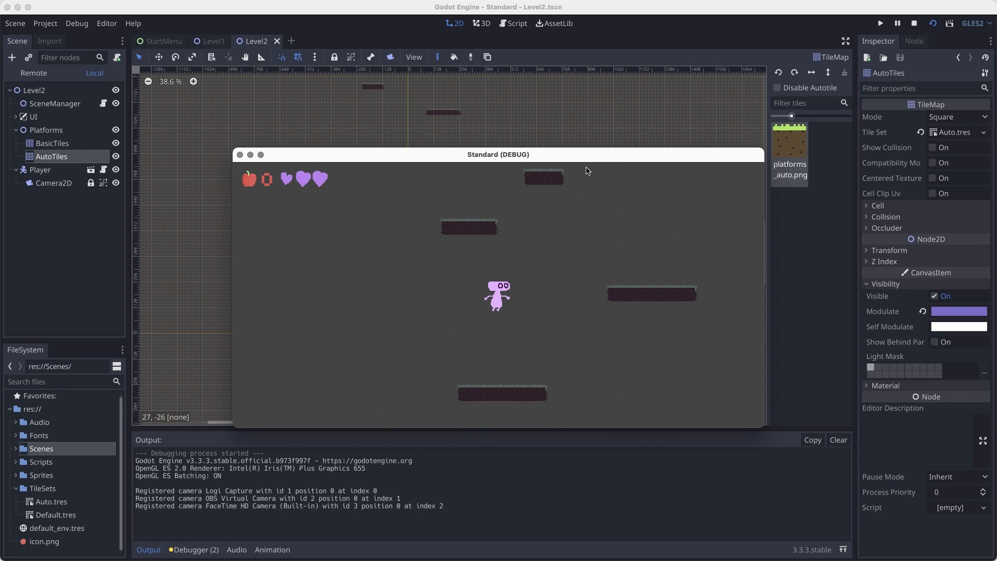
key("Right")
key("space")
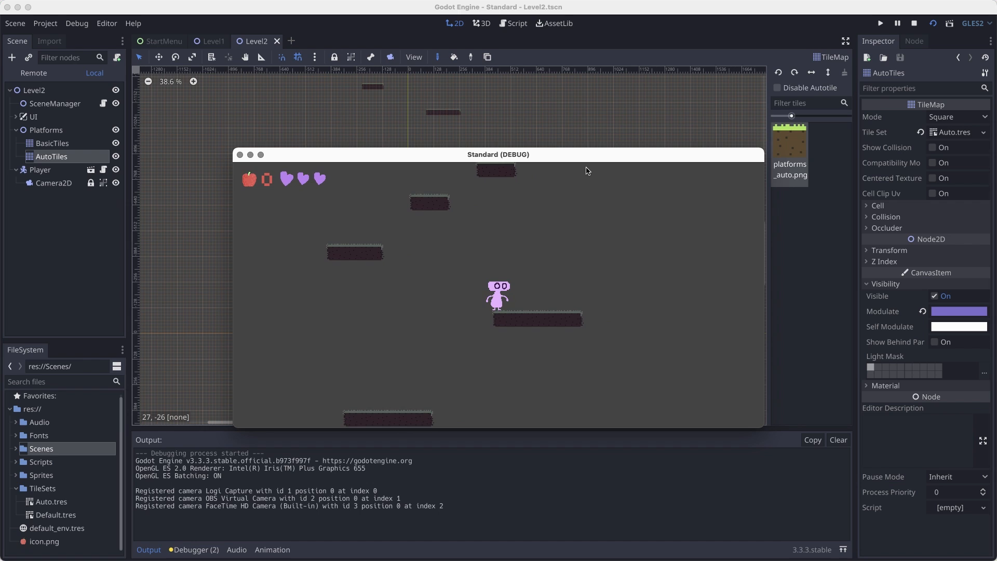
Playtest the jumps across the 2-tile-wide and single-tile platforms near the top, and close the game
key("space")
key("Right")
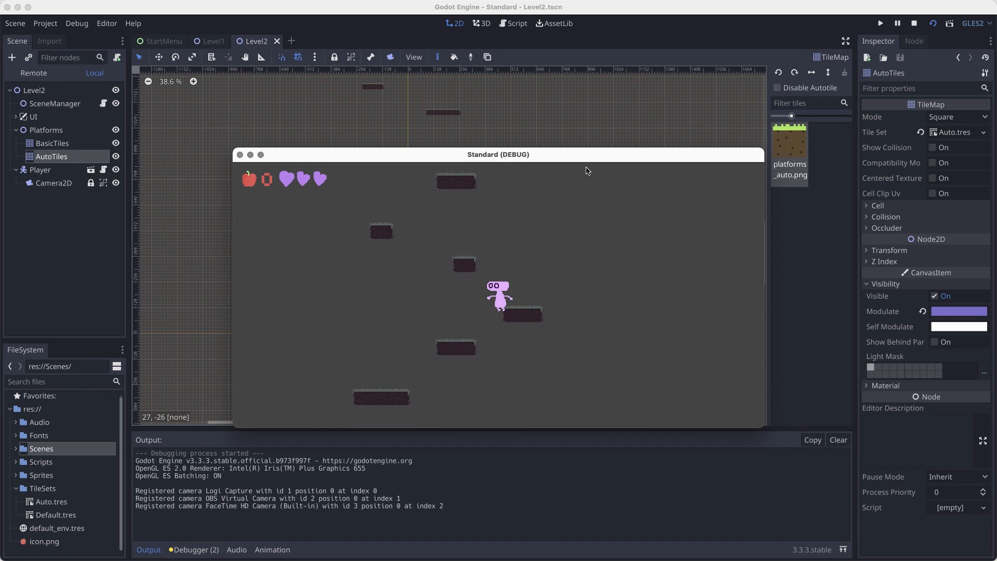
key("Left")
key("space")
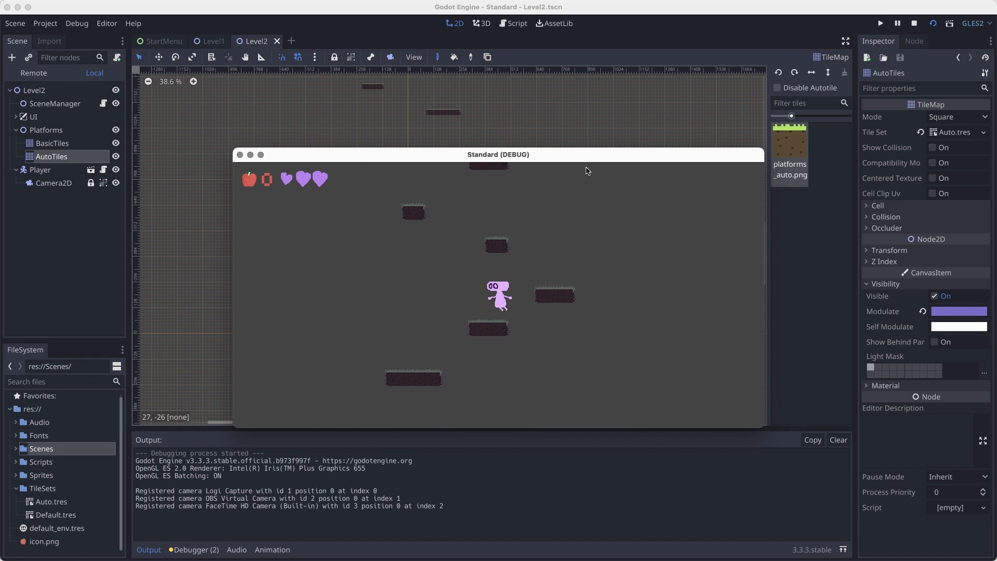
key("space")
key("Right")
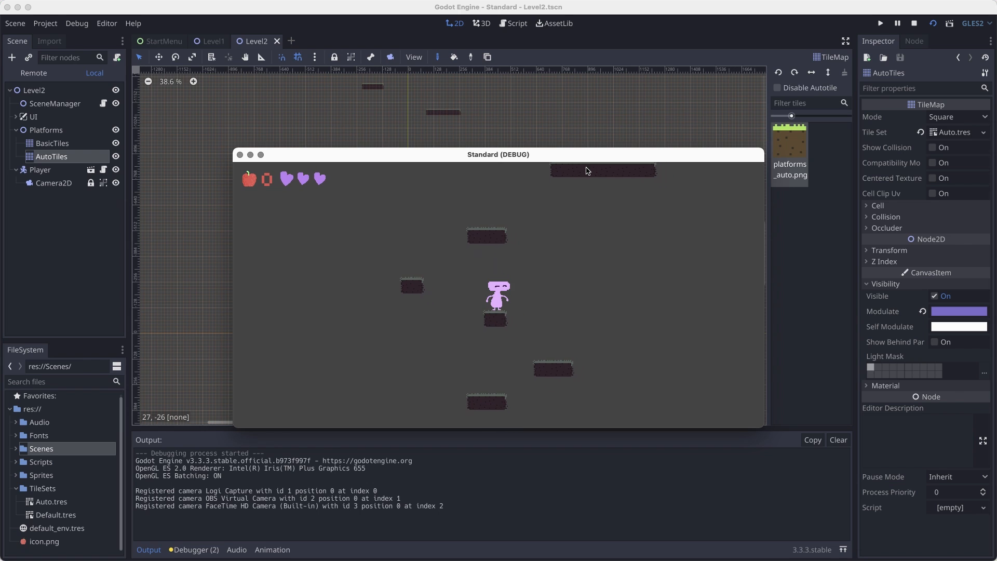
key("Left")
key("space")
key("Left")
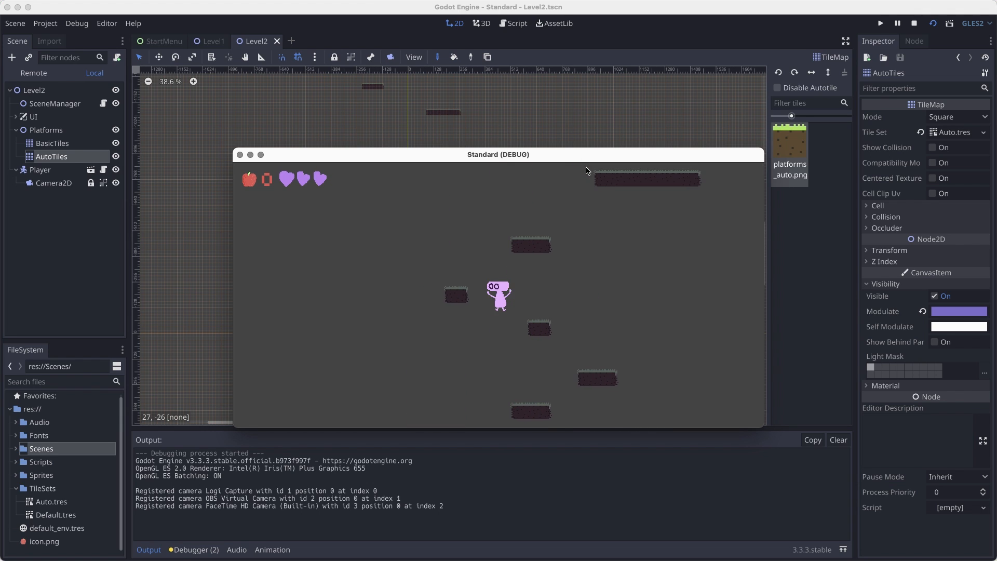
key("Right")
key("Right")
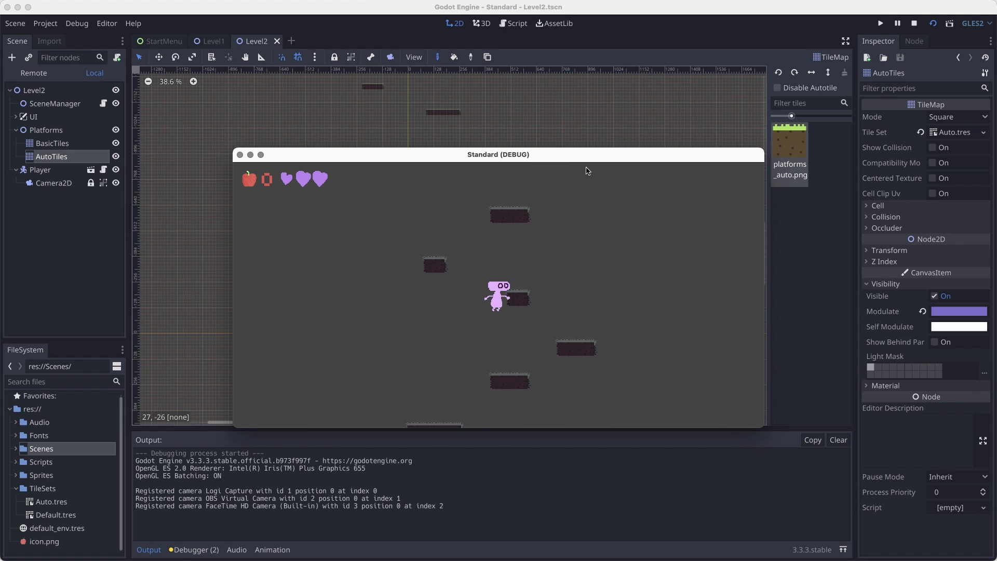
key("space")
key("Right")
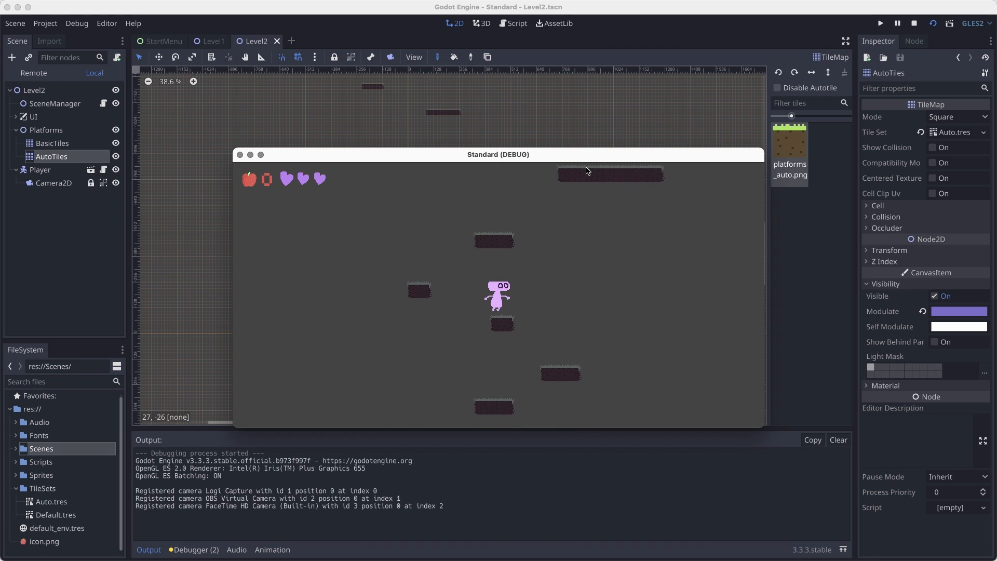
key("space")
key("space")
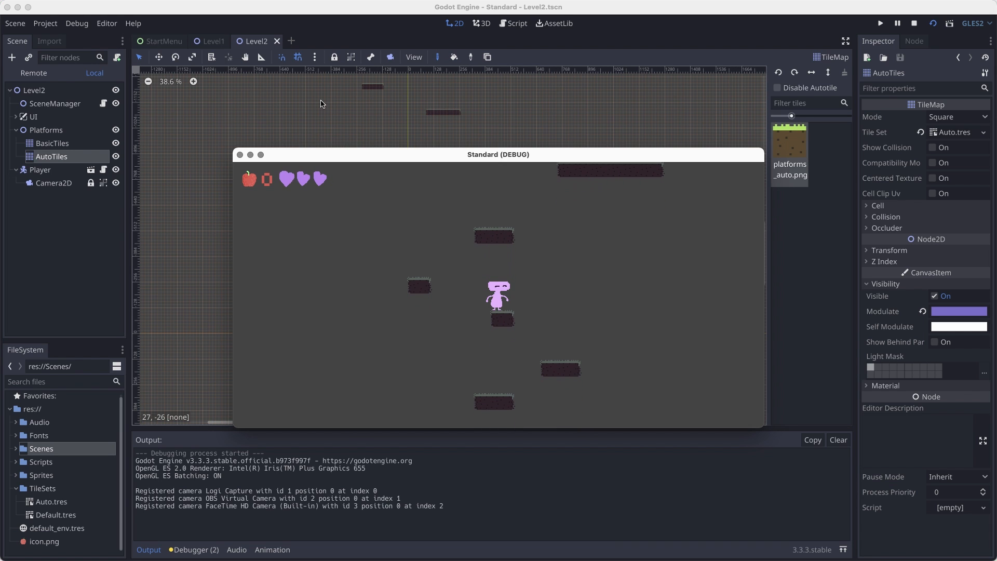
left_click(240, 155)
Erase the single-tile platform beside the vertical axis and the 2-tile-wide platform above it on AutoTiles
scroll(445, 140, "down", 3)
middle_click_drag(445, 140, 462, 360)
scroll(453, 325, "up", 15)
scroll(455, 310, "up", 2)
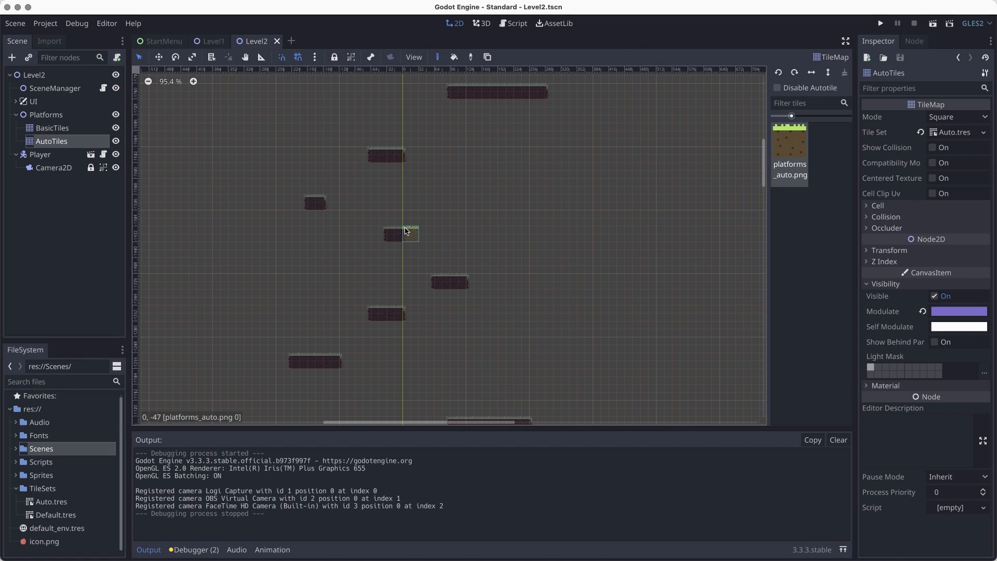
right_click_drag(406, 232, 360, 232)
right_click_drag(379, 161, 419, 162)
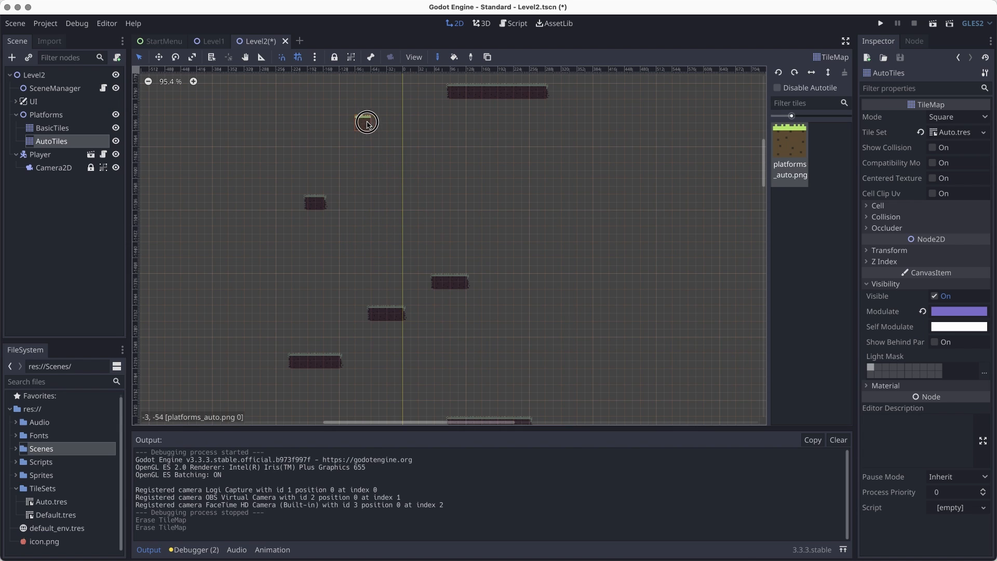
Paint three single-tile platforms below the 6-tile-wide platform, one on the left and two on the right, shifting the lower right one two tiles right
left_click(537, 217)
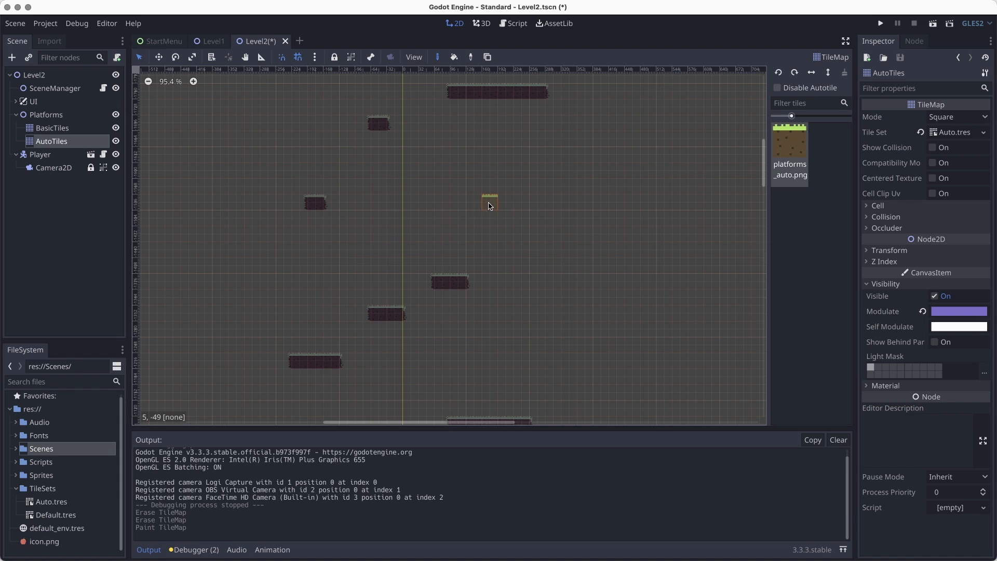
left_click_drag(499, 204, 533, 203)
left_click_drag(608, 138, 638, 141)
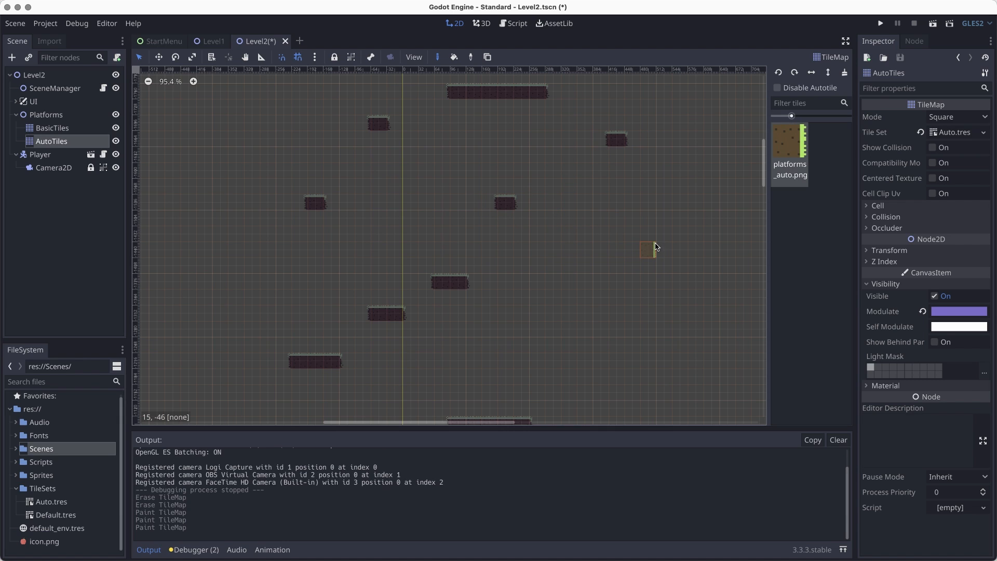
right_click_drag(518, 203, 525, 223)
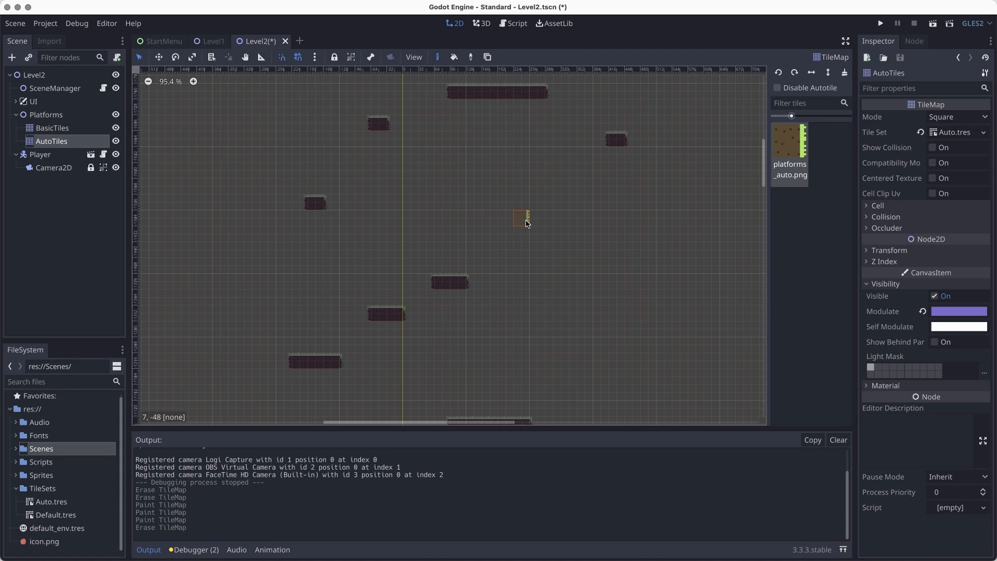
Run the Level2 scene again, playtest climbing over the new single-tile platforms towards the 6-tile-wide top platform, and close the game
key("super+r")
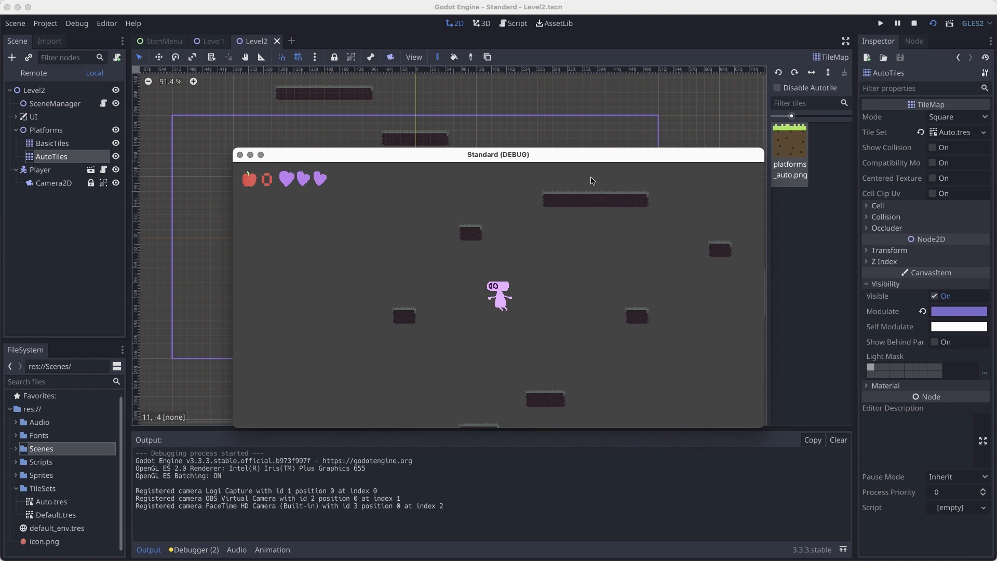
key("space")
key("Right")
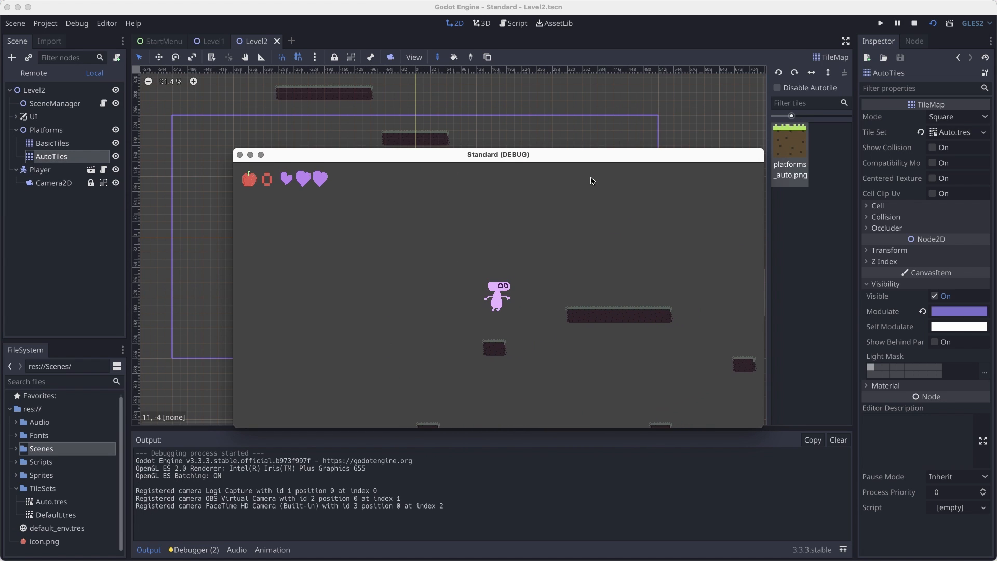
left_click(240, 155)
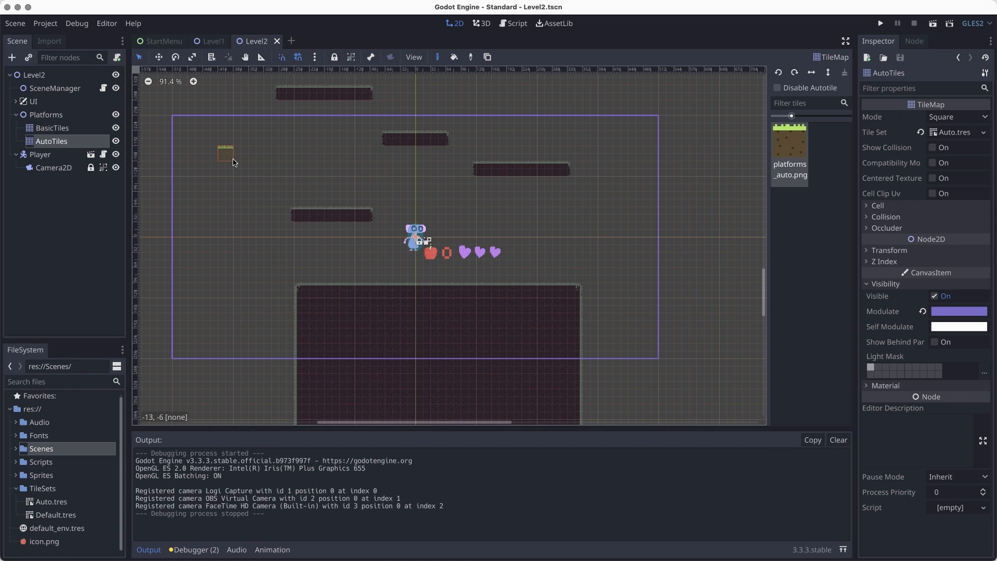
scroll(508, 280, "down", 5)
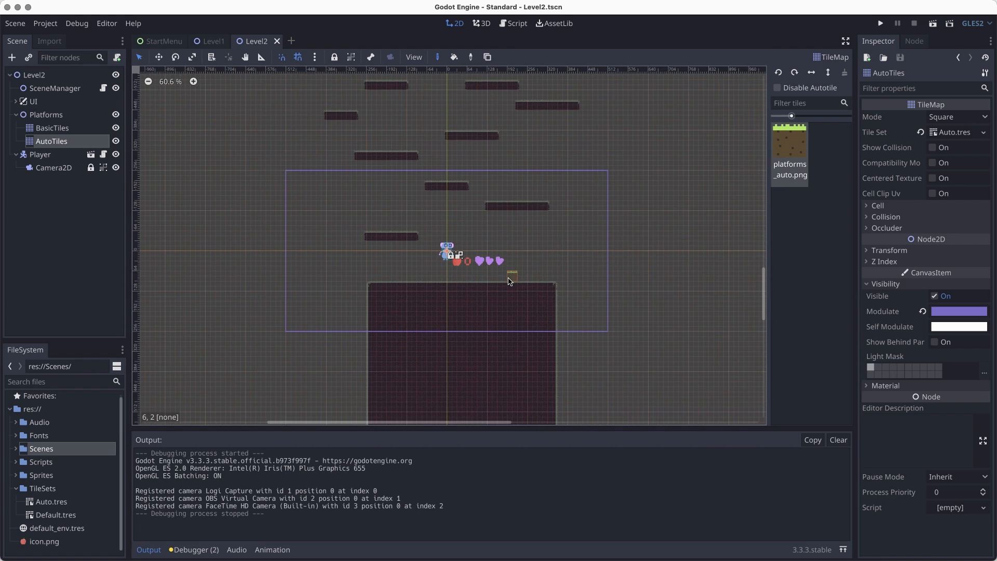
scroll(502, 330, "down", 2)
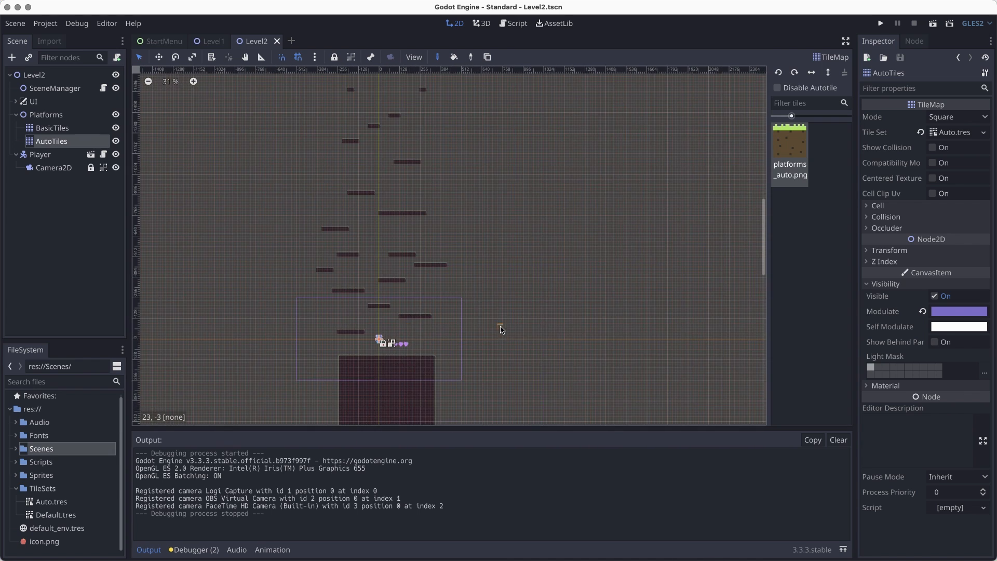
scroll(523, 390, "up", 2)
scroll(563, 278, "down", 4)
scroll(501, 263, "up", 4)
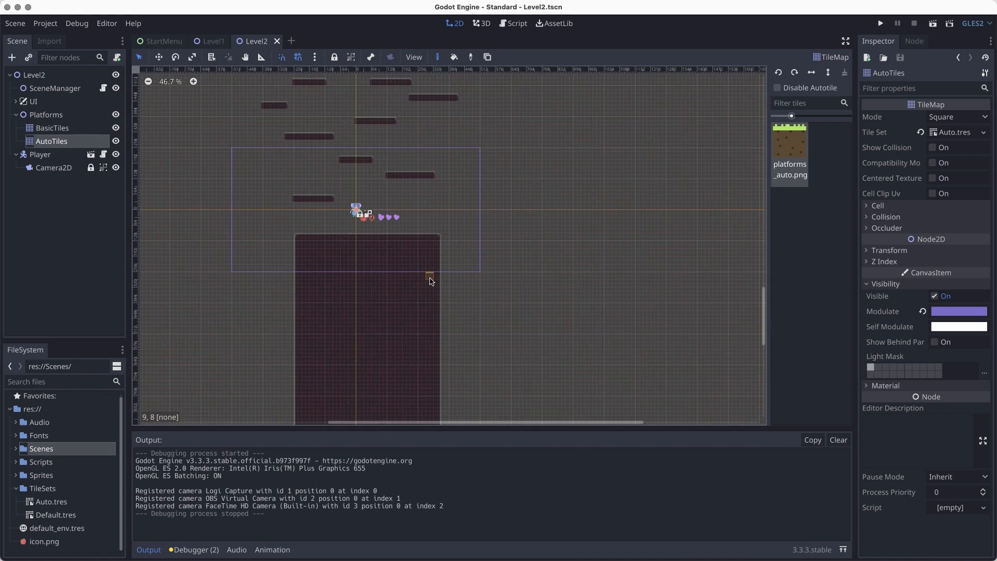
scroll(480, 332, "up", 2)
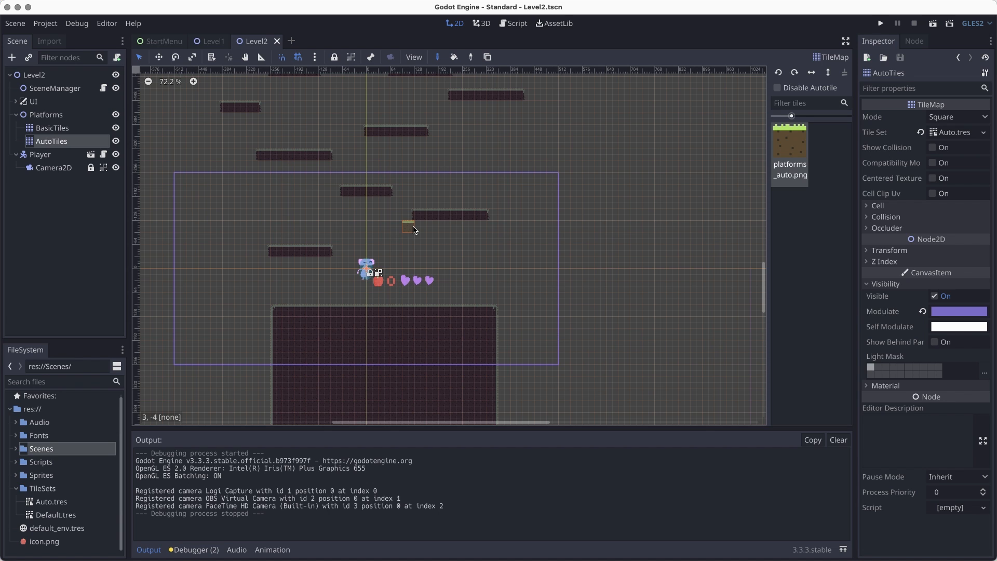
scroll(414, 230, "up", 3)
Add a Node2D child to the Level2 root node and name it Apples
left_click(16, 114)
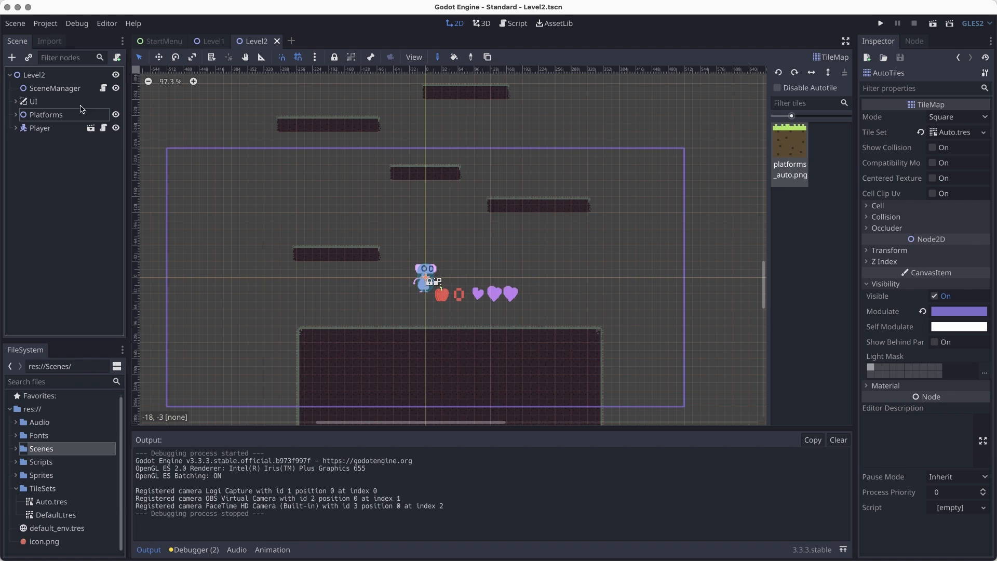
left_click(31, 75)
right_click(24, 75)
left_click(57, 85)
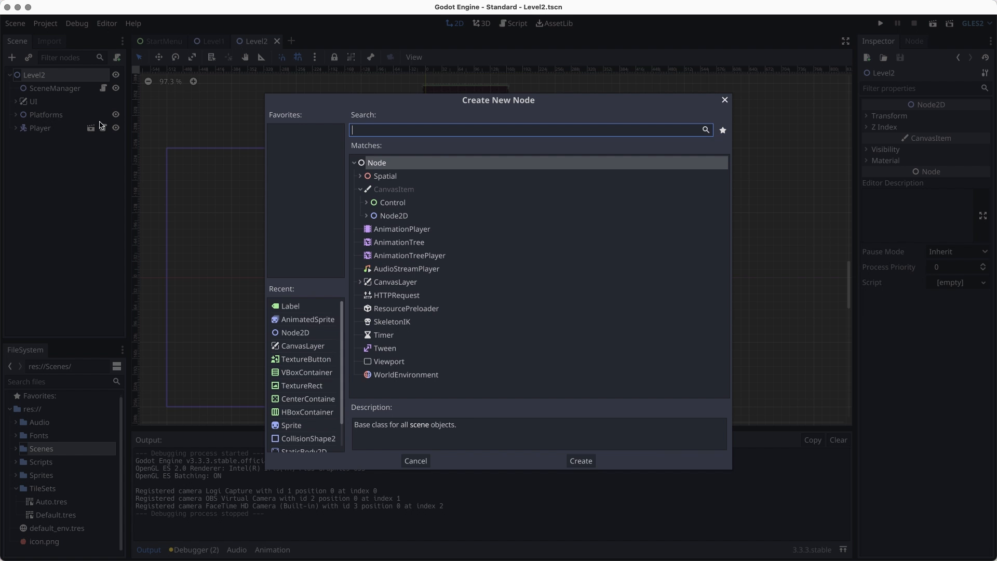
type("node2d")
key("Return")
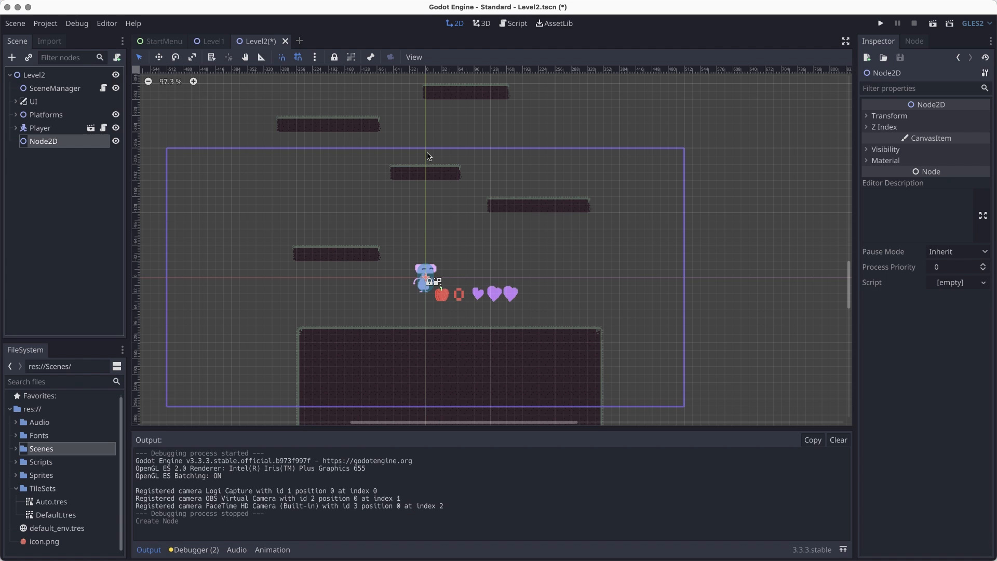
double_click(68, 141)
type("Apples")
key("Return")
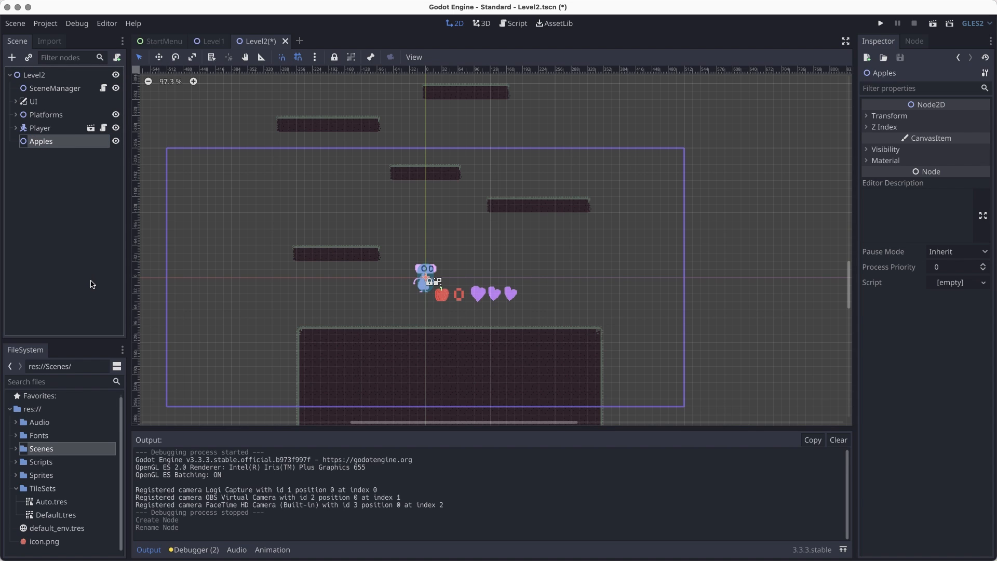
Duplicate the Apples node to create two sibling containers named Snakes and Vines
key("super+d")
key("F2")
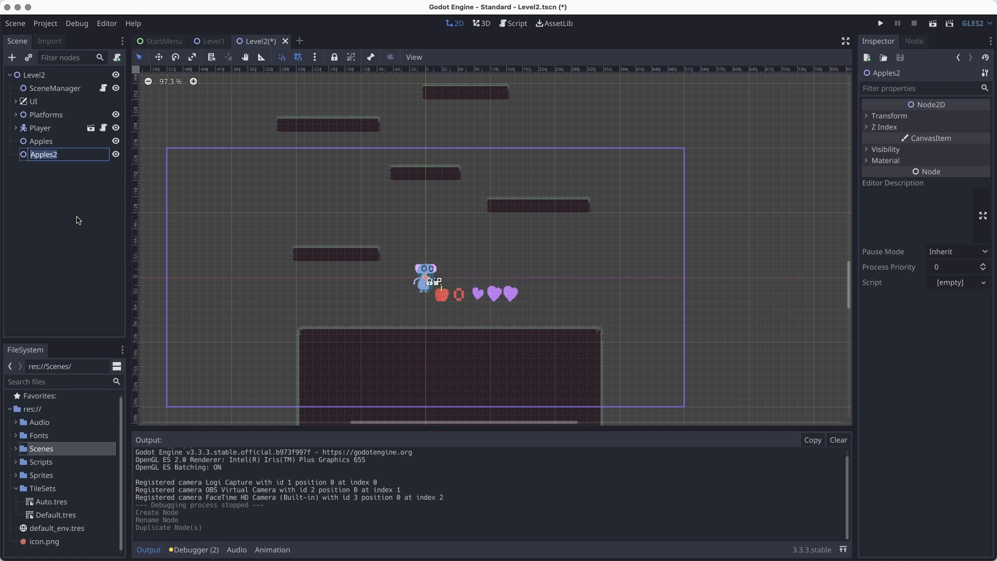
type("Snakes")
key("Return")
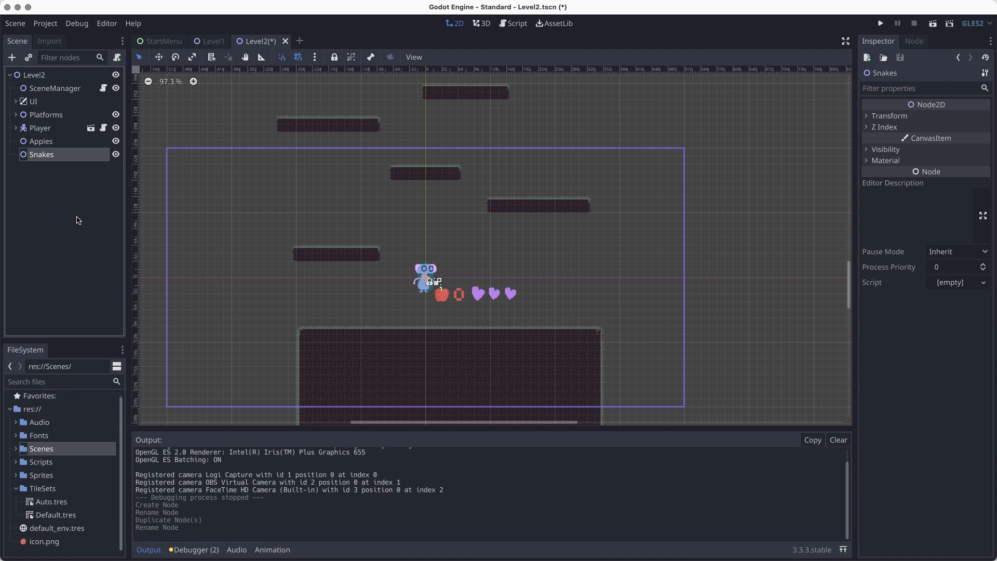
key("super+d")
key("F2")
type("Vine")
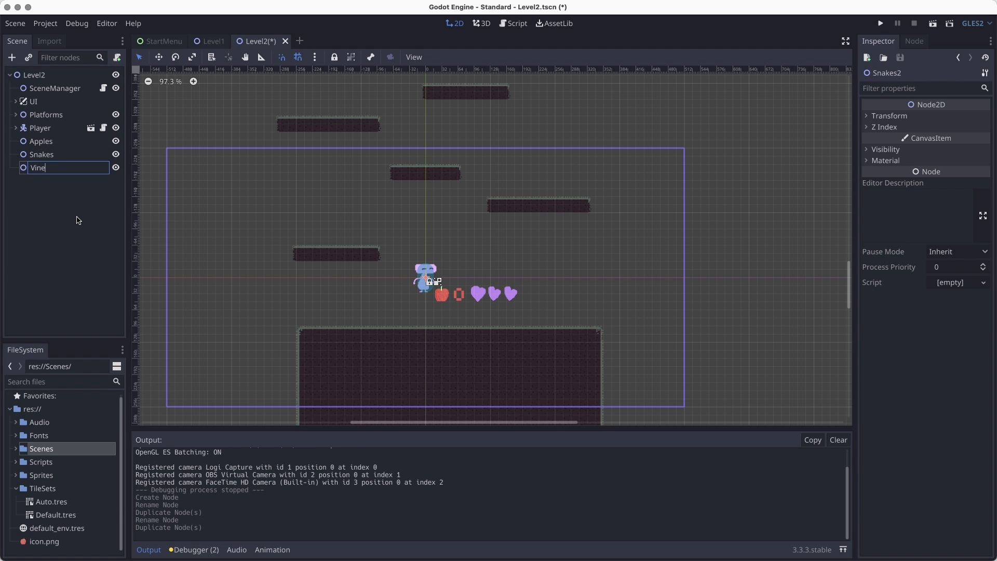
type("s")
key("Return")
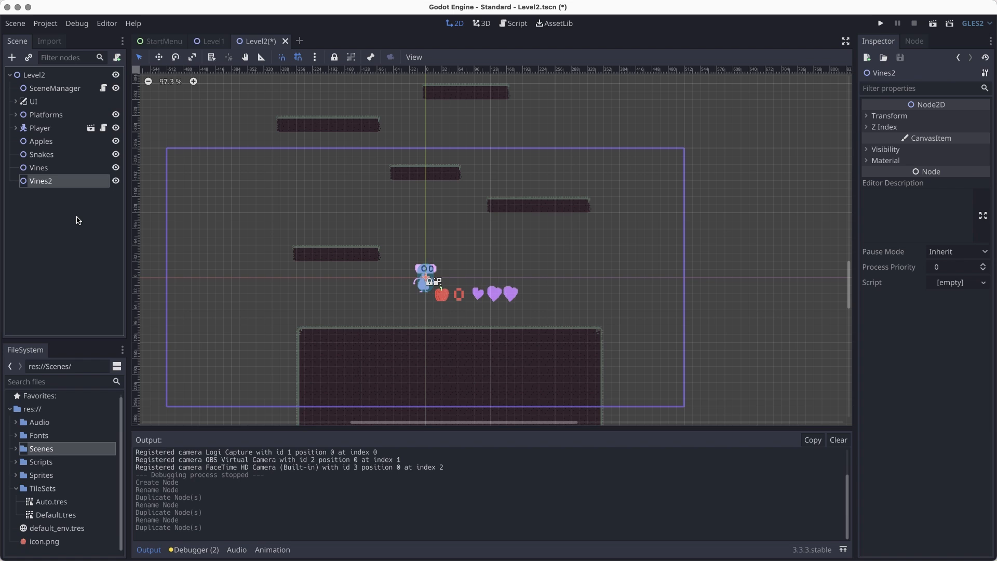
Name a further copy of the Vines node Lifes
left_click(76, 212)
left_click(61, 181)
left_click(61, 183)
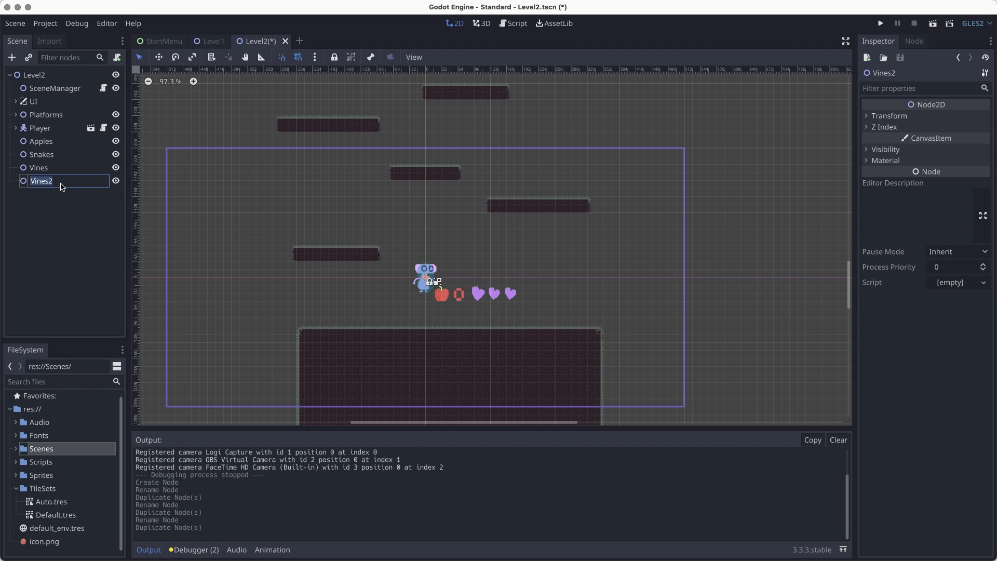
type("Lif")
key("Return")
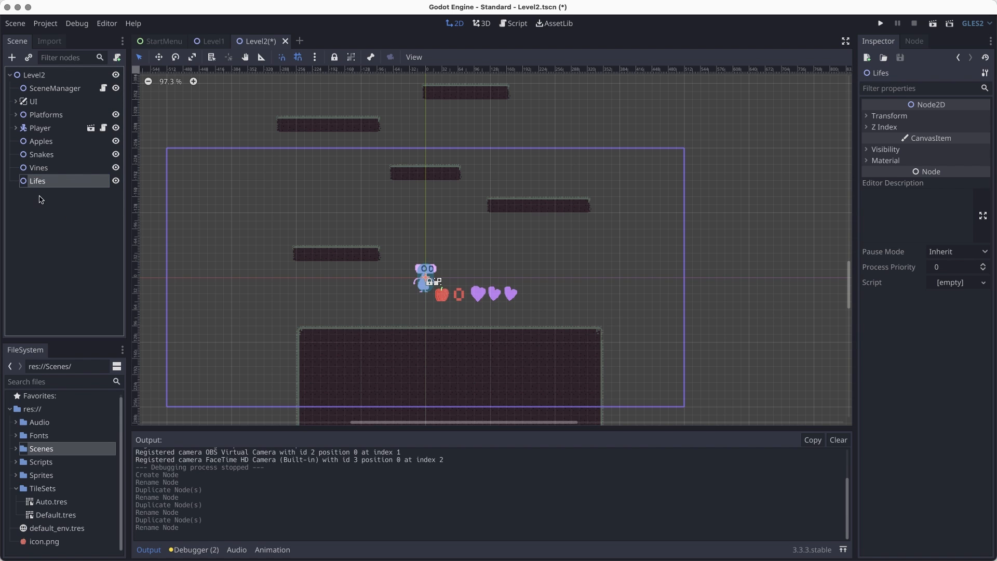
left_click(41, 200)
Move the Player node below Lifes, to the end of the Level2 scene tree
left_click(40, 142)
left_click(41, 155, "shift")
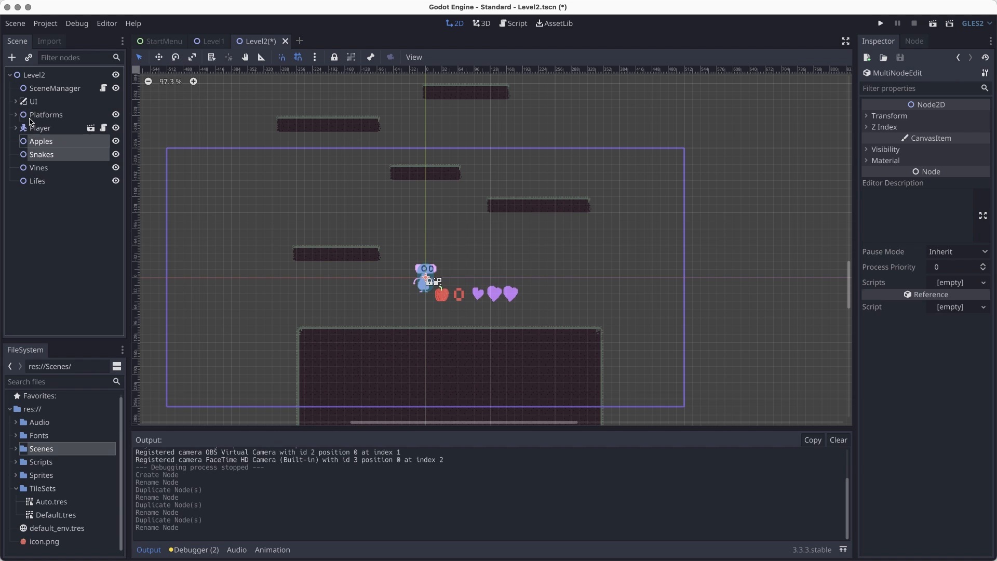
left_click_drag(32, 128, 51, 192)
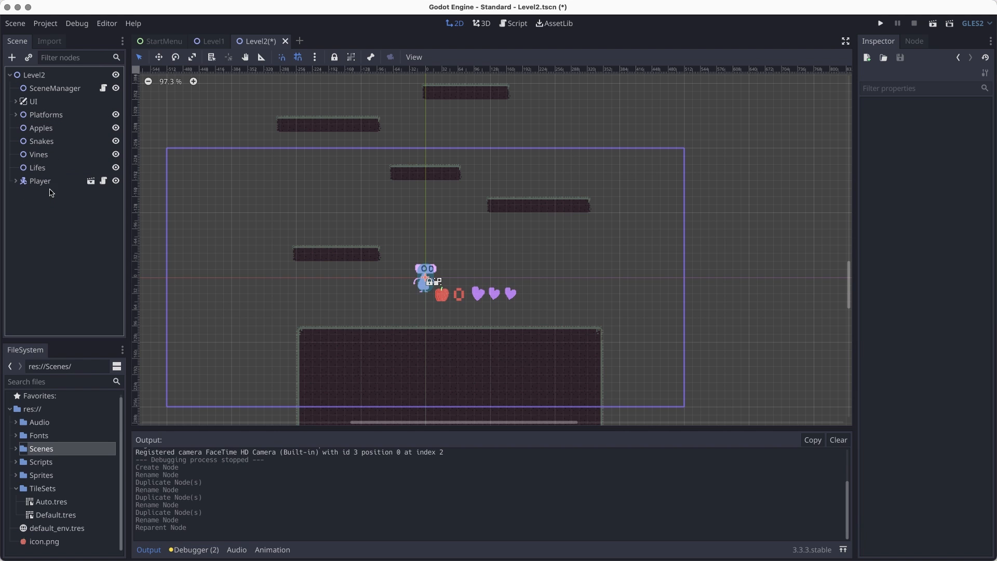
Instance the Item.tscn scene as a child of the Apples node
left_click(41, 129)
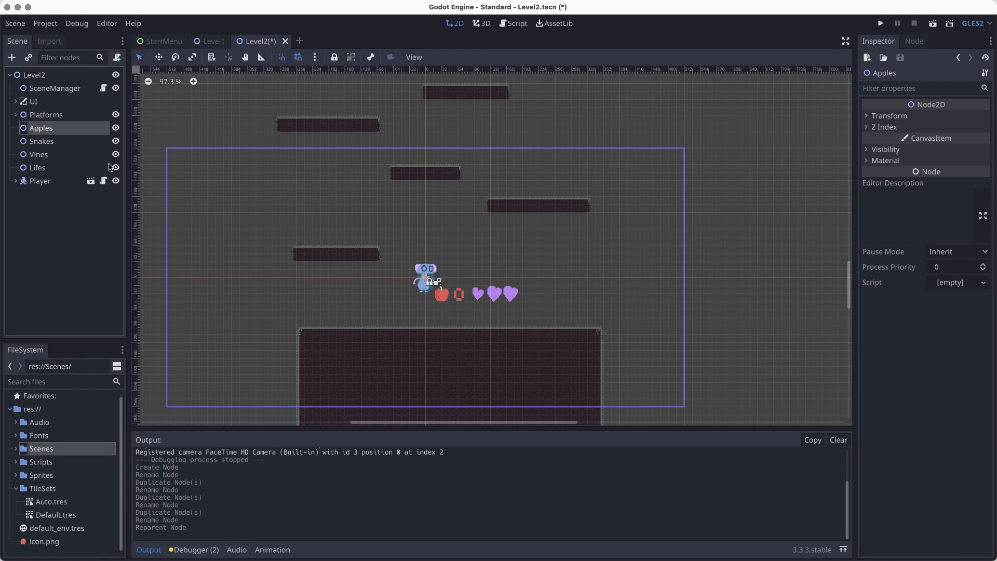
right_click(58, 136)
left_click(78, 148)
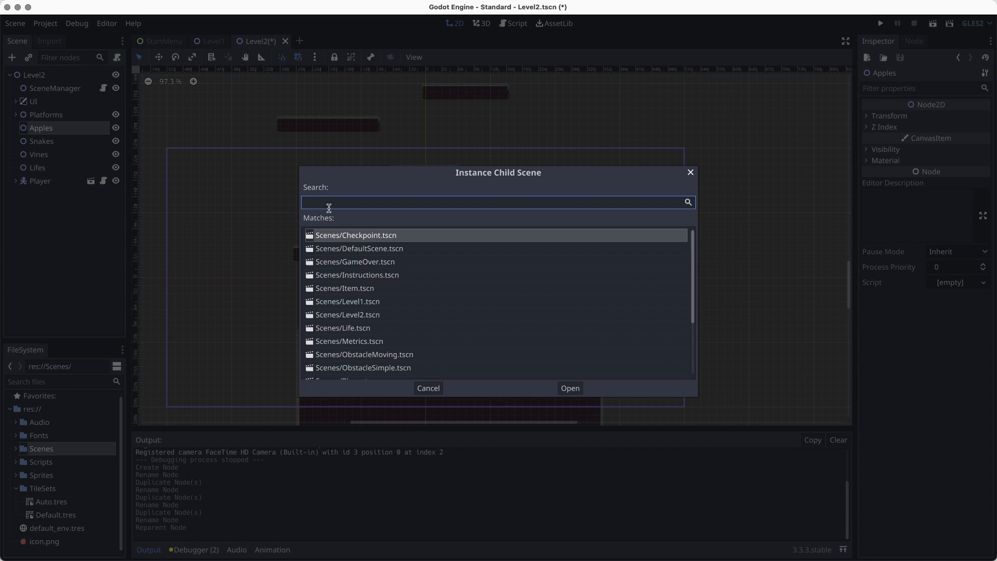
type("app")
key("BackSpace")
key("BackSpace")
key("BackSpace")
type("item")
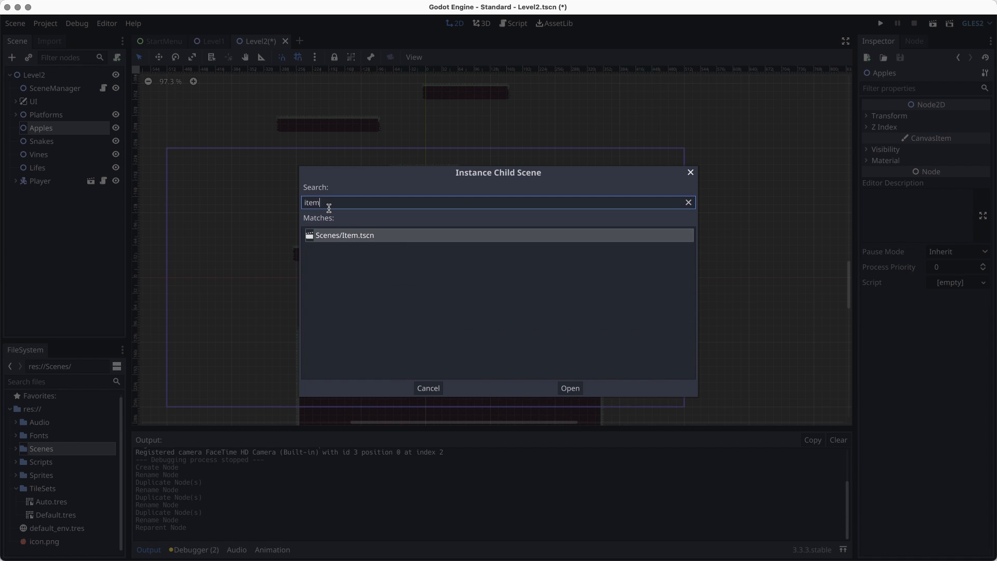
key("Return")
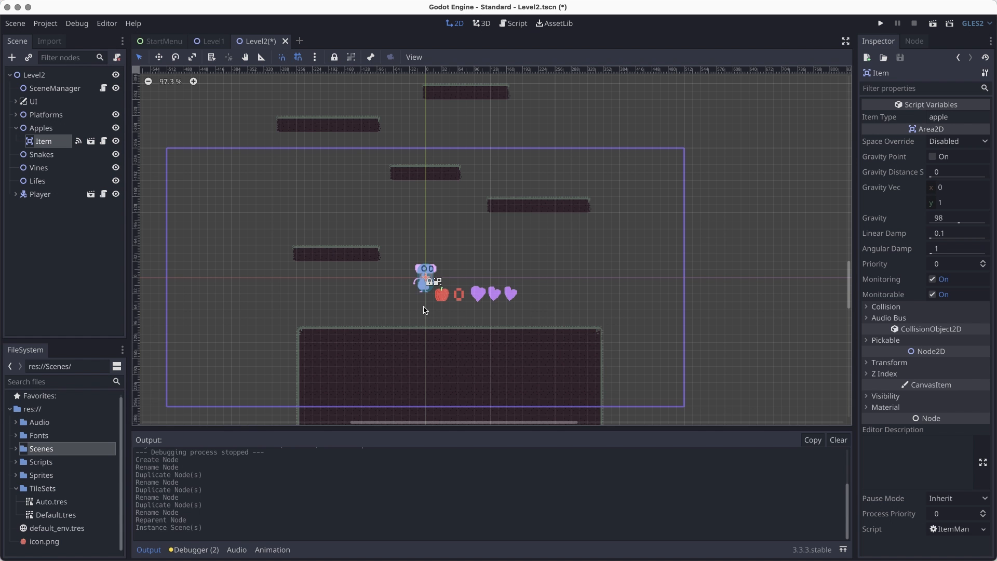
Lock the Player node and group it with its children so they cannot be selected in the viewport
left_click(42, 195)
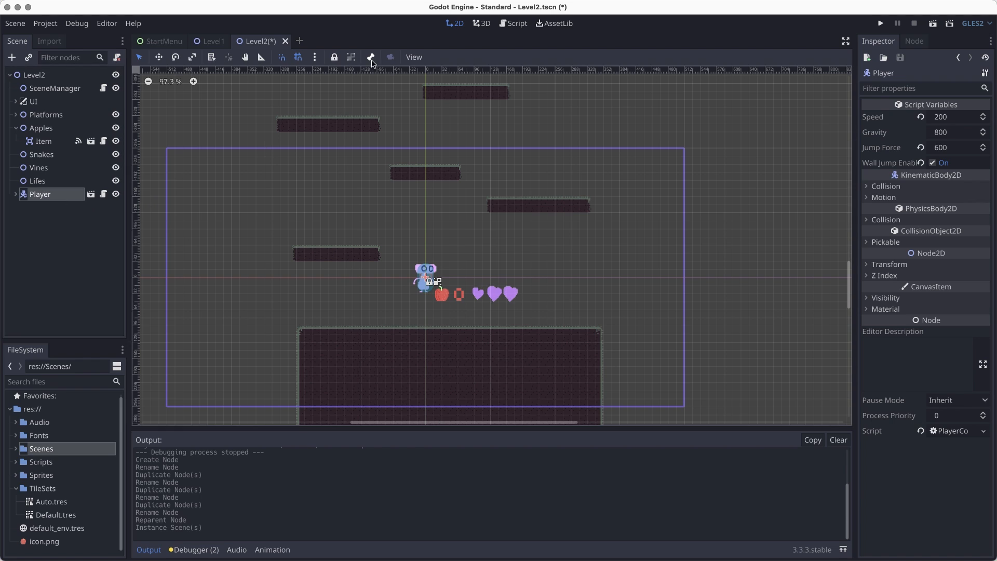
left_click(335, 57)
left_click(351, 57)
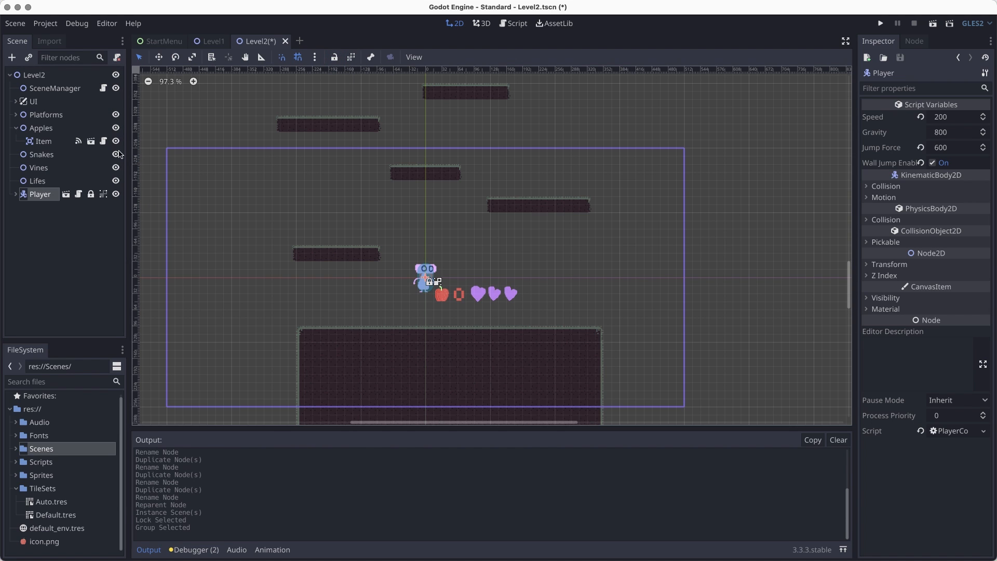
Place the apple Item above the short platform that crosses the vertical axis, at (-32, -240)
left_click(47, 141)
left_click_drag(425, 278, 425, 278)
left_click_drag(425, 279, 306, 207)
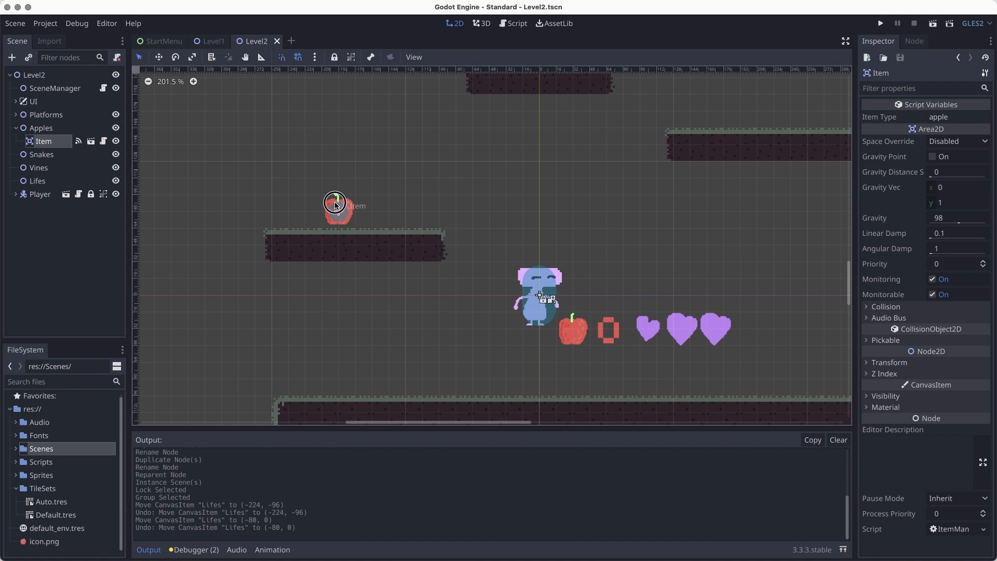
scroll(359, 335, "up", 4)
left_click_drag(317, 326, 510, 173)
middle_click_drag(510, 173, 396, 263)
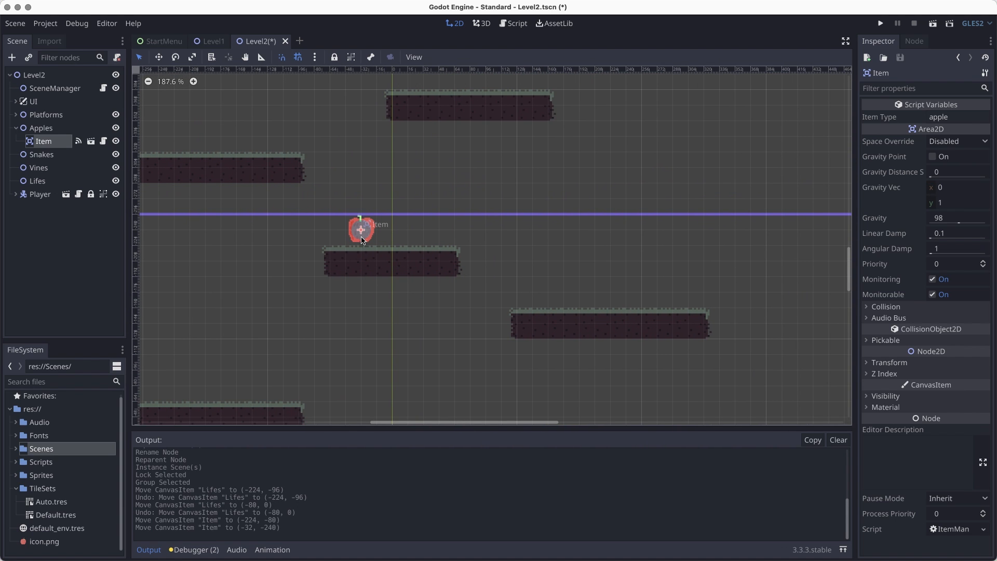
Try to duplicate the apple and place the copy beside it at (32, -240)
key("ctrl+d")
left_click_drag(361, 240, 424, 240)
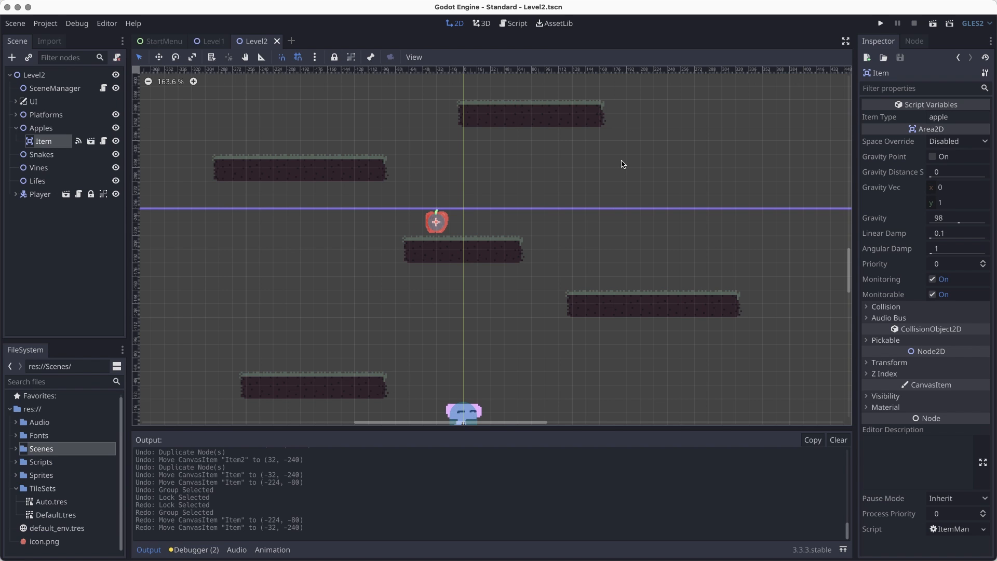
Start connecting the apple Item's item_collected signal, choosing SceneManager as the receiving node
middle_click_drag(501, 255, 454, 297)
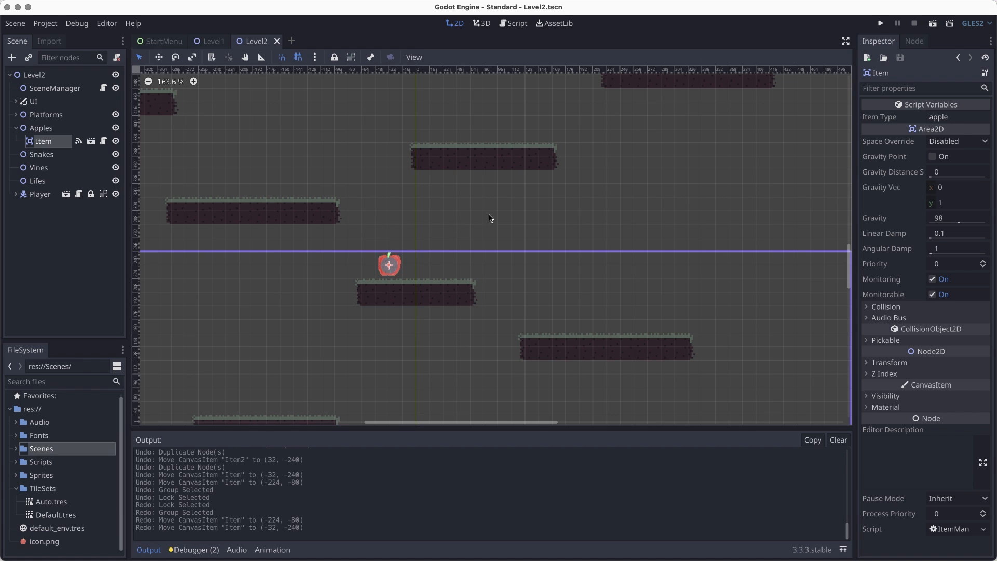
left_click(914, 41)
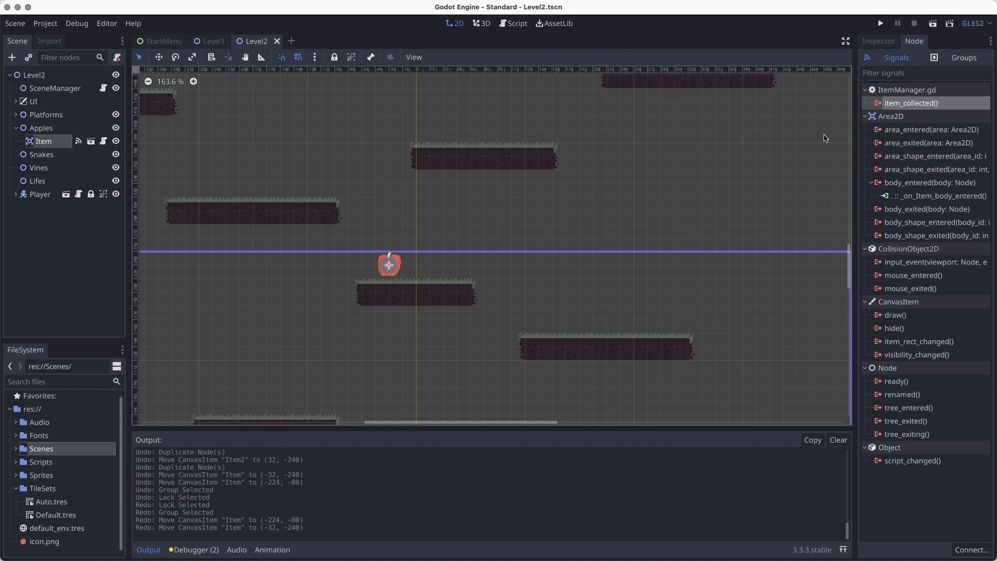
double_click(911, 103)
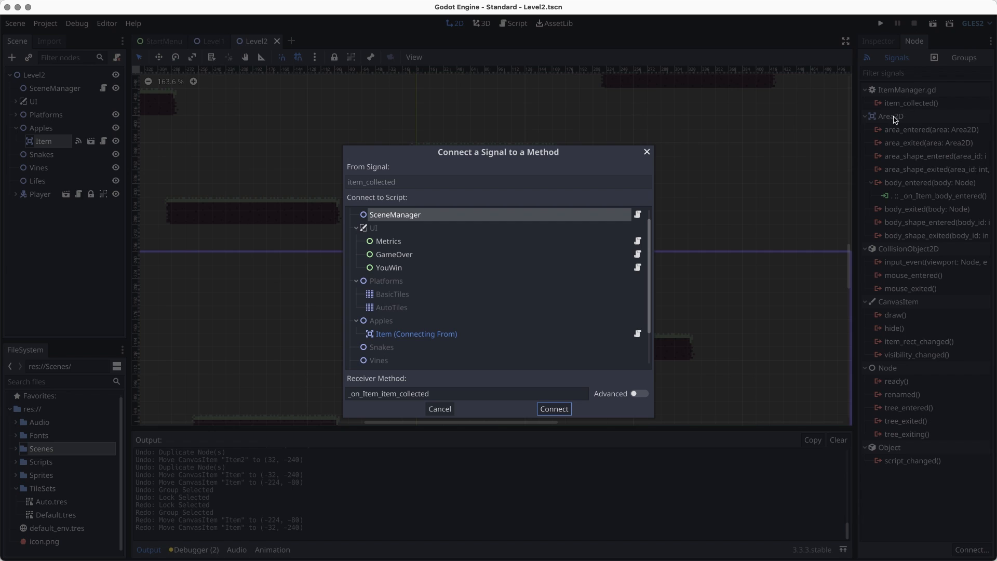
left_click(415, 214)
Change the receiver method to _on_item_collected and connect the signal
left_click_drag(377, 394, 366, 394)
left_click(373, 394)
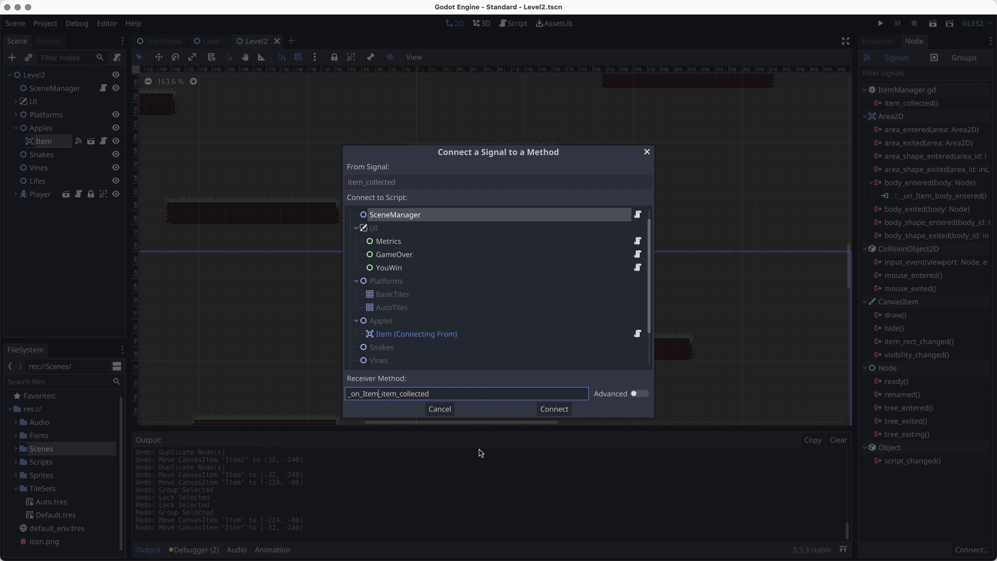
key("BackSpace")
key("BackSpace")
key("BackSpace")
key("BackSpace")
key("BackSpace")
left_click(568, 410)
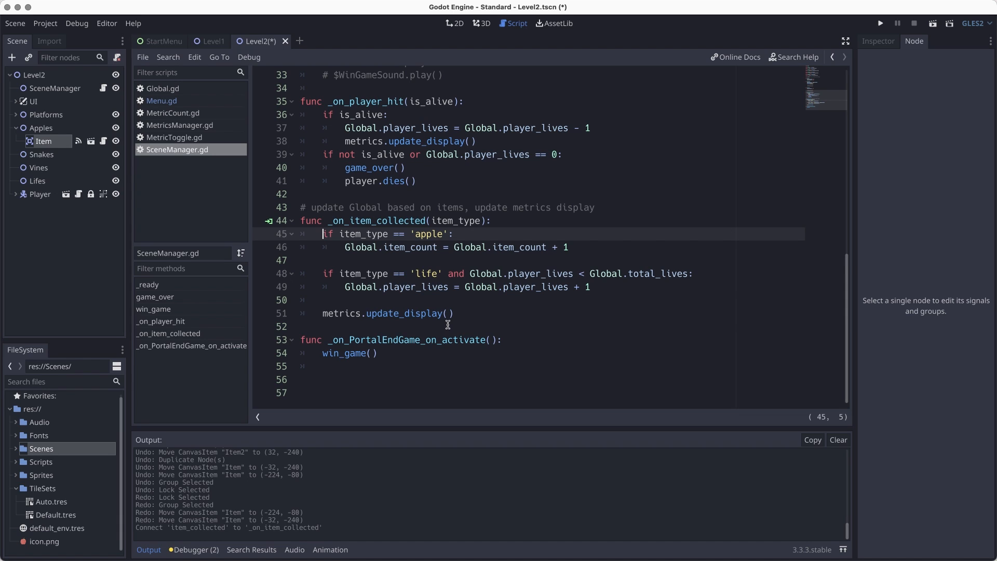
Save the scene and return from the _on_item_collected function in SceneManager.gd to the 2D view
key("super+s")
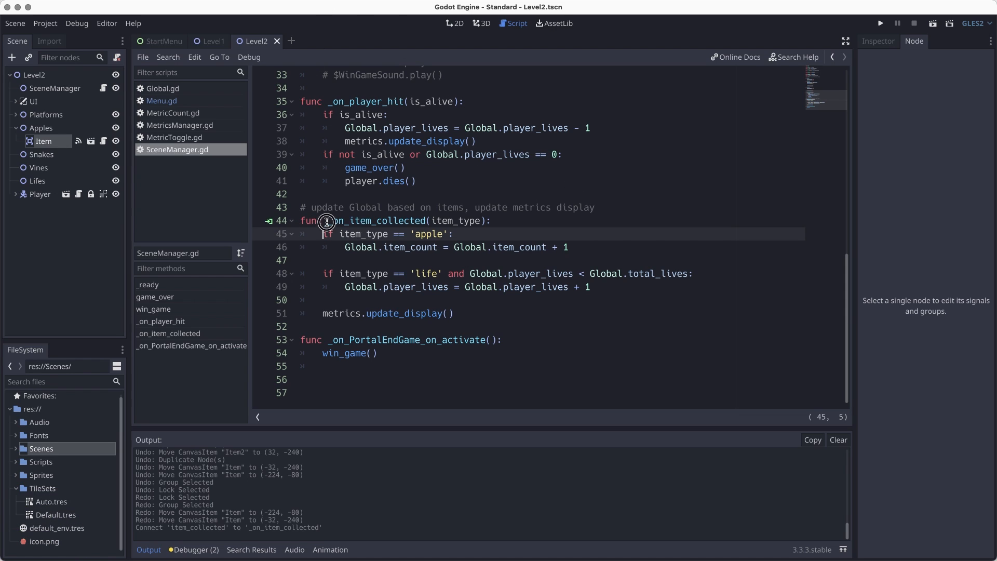
left_click_drag(328, 220, 424, 221)
key("alt+1")
key("super+s")
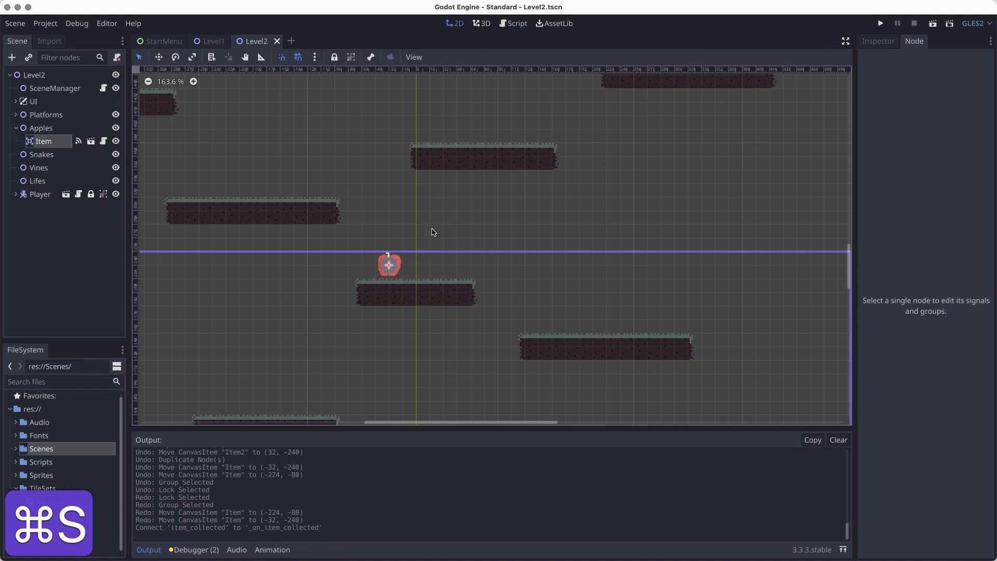
Duplicate the connected apple, place the copy on the same platform at (32, -240), and return to its properties
key("super+d")
left_click_drag(444, 267, 445, 266)
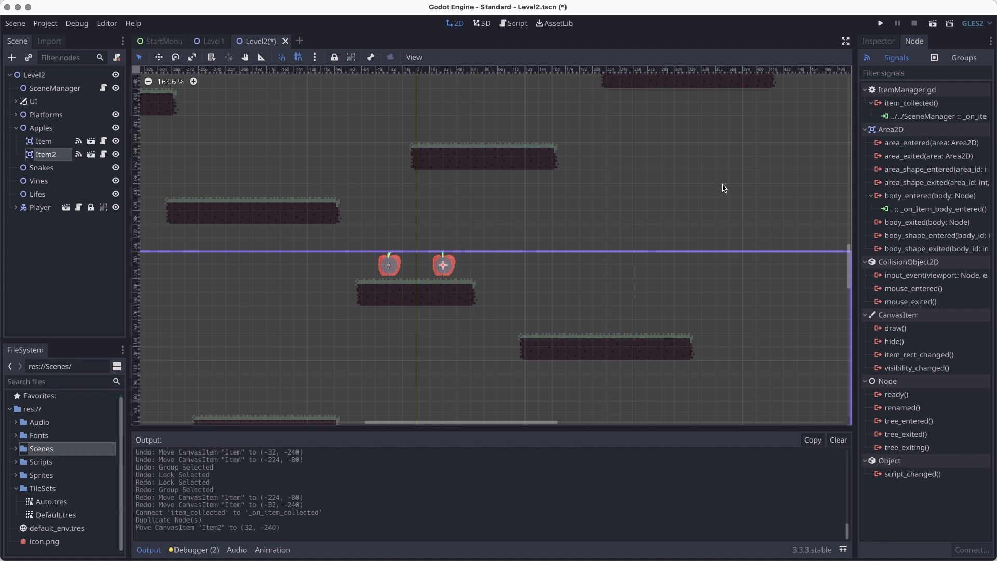
left_click(878, 41)
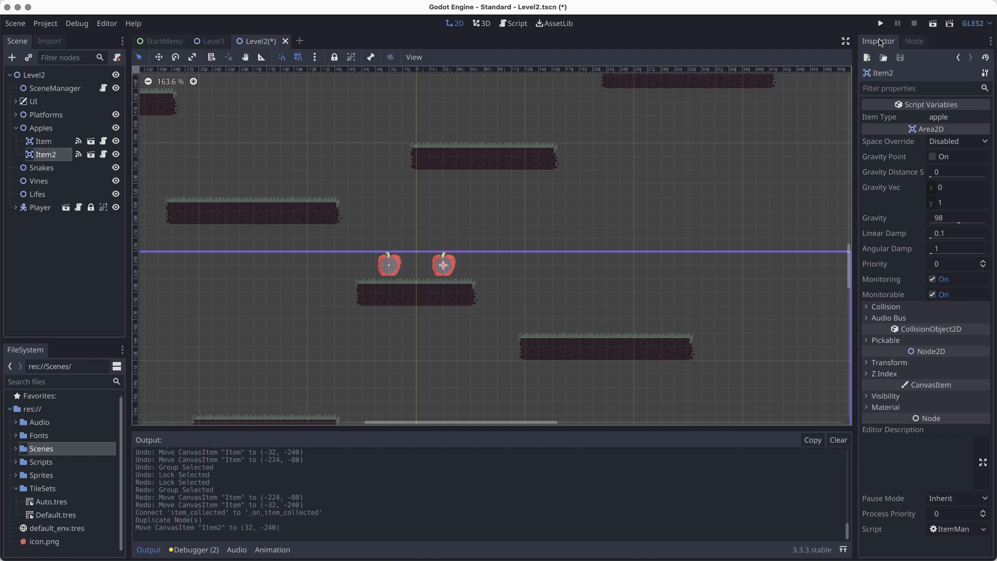
Duplicate the apple twice and place the copies on the small platform further up at (-368, -464) and (-304, -464)
scroll(606, 230, "down", 9)
middle_click_drag(488, 213, 475, 235)
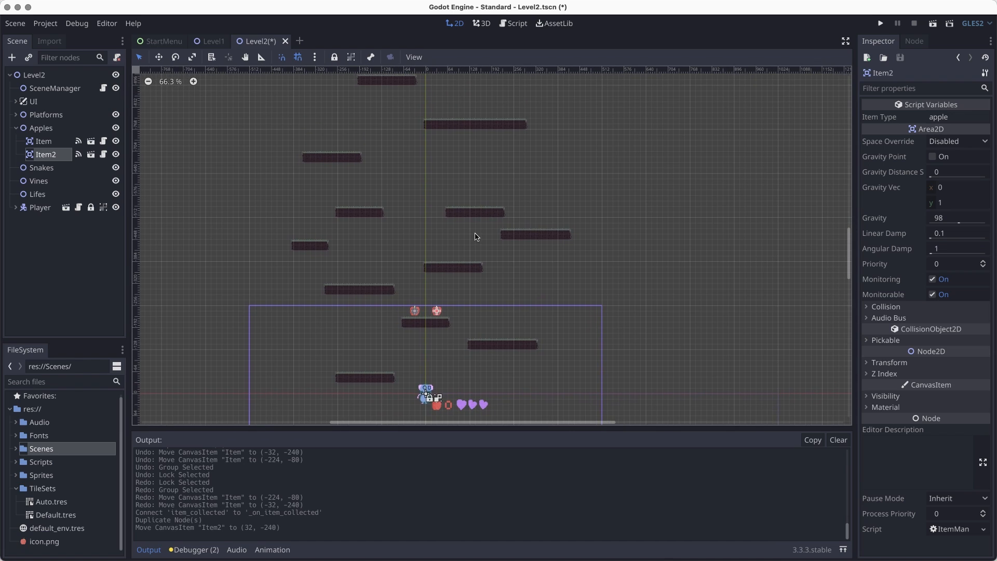
key("super+d")
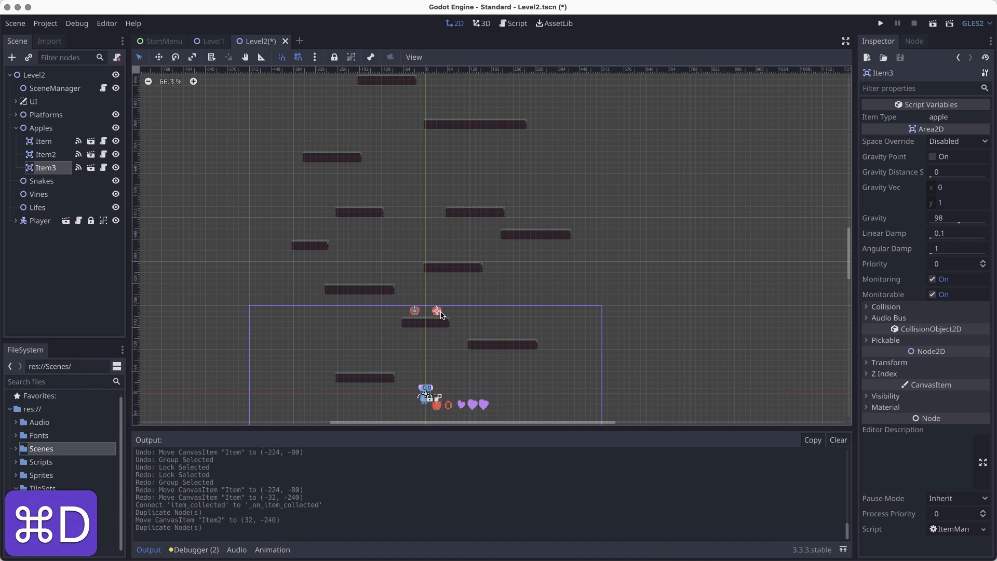
left_click_drag(436, 310, 319, 238)
key("super+d")
Duplicate two more apples and place them together on the higher platform at (-144, -944) and (-80, -944)
key("super+d")
scroll(436, 291, "up", 5)
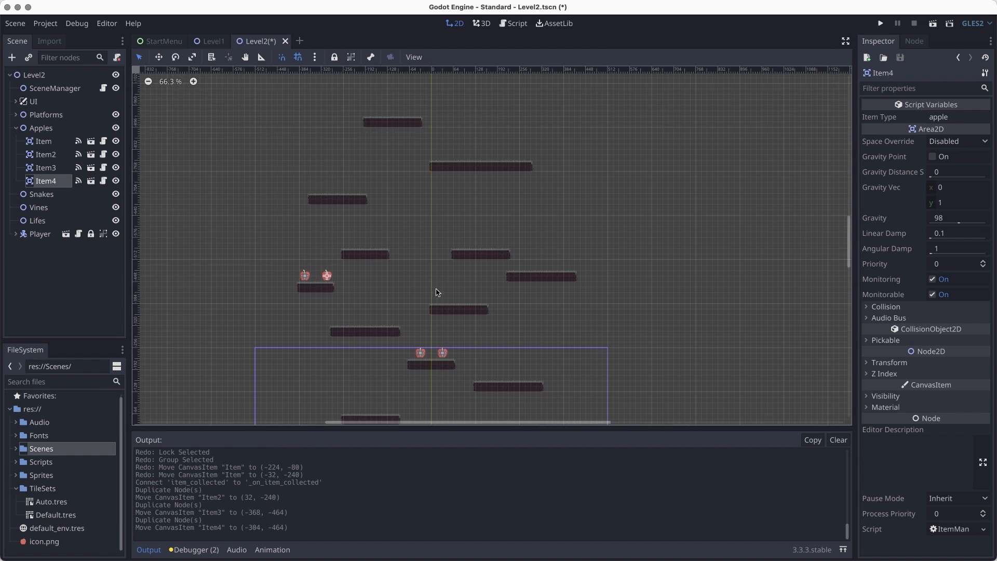
left_click_drag(332, 333, 400, 168)
scroll(400, 167, "up", 5)
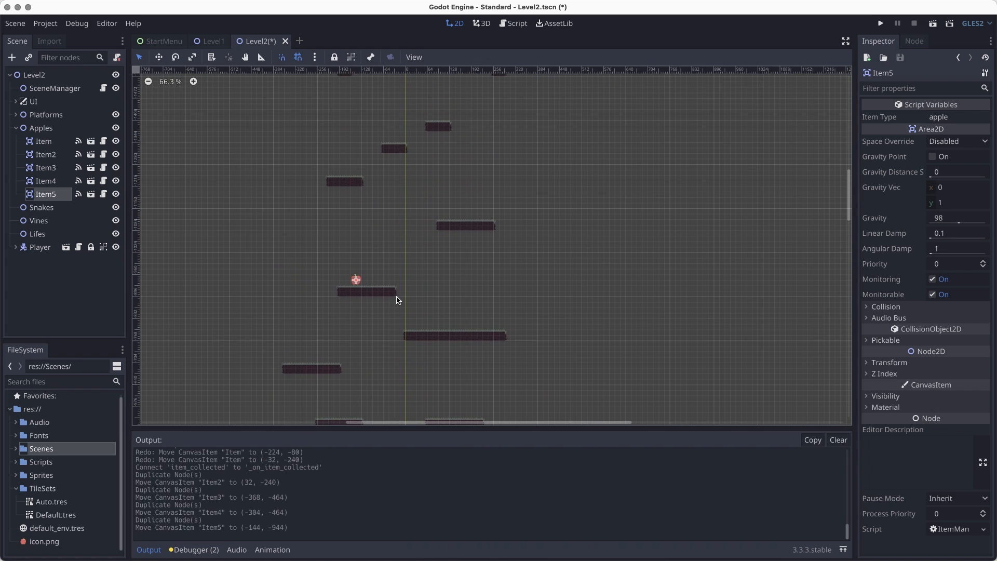
key("super+d")
left_click_drag(358, 281, 379, 279)
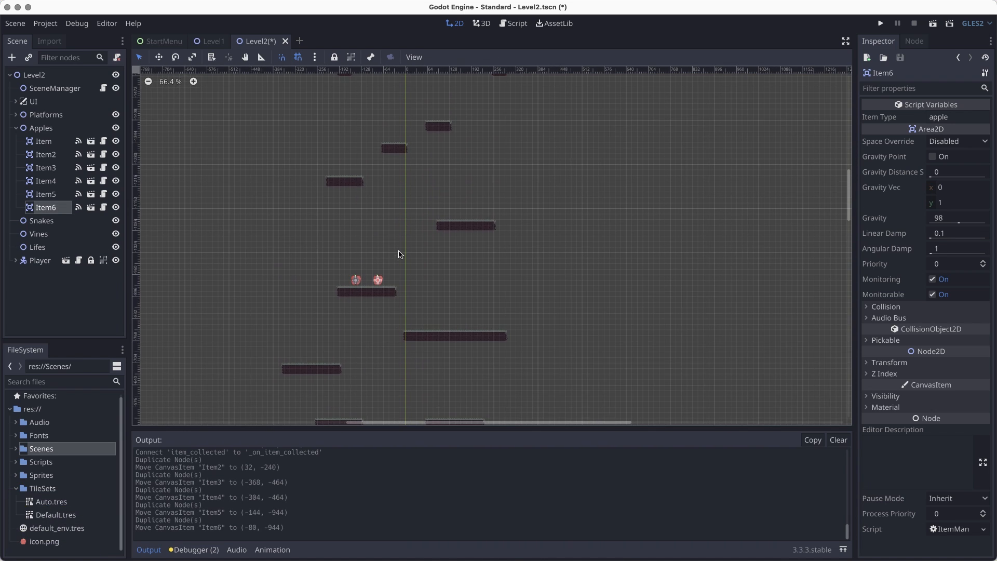
Duplicate two apples onto separate small platforms near the level's top at (-176, -1584) and (272, -1584), and save the scene
scroll(399, 270, "up", 3)
key("super+d")
left_click_drag(371, 338, 493, 118)
key("super+d")
middle_click_drag(485, 292, 466, 188)
scroll(465, 249, "down", 3)
middle_click_drag(467, 253, 478, 180)
scroll(512, 187, "down", 10)
scroll(478, 180, "up", 15)
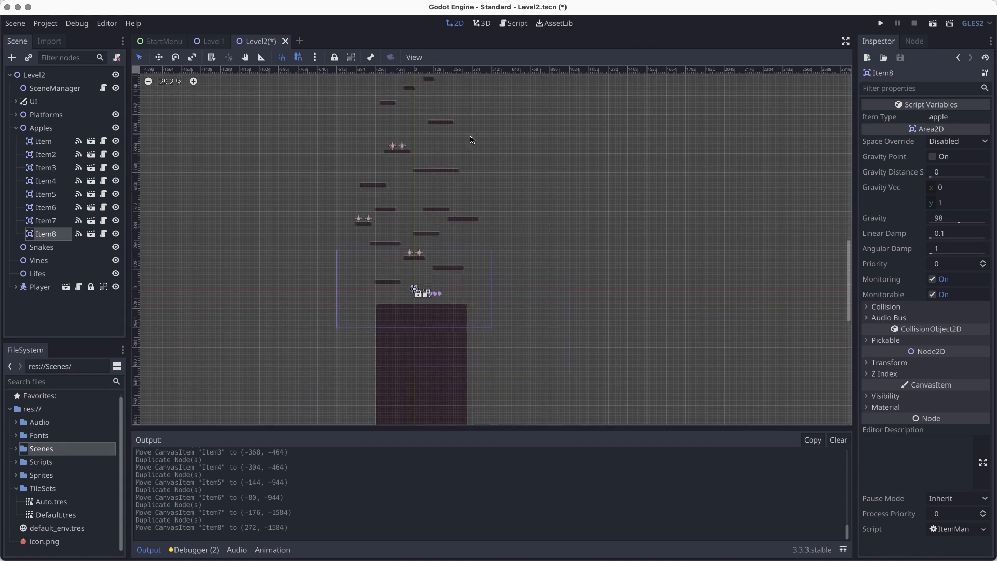
key("super+s")
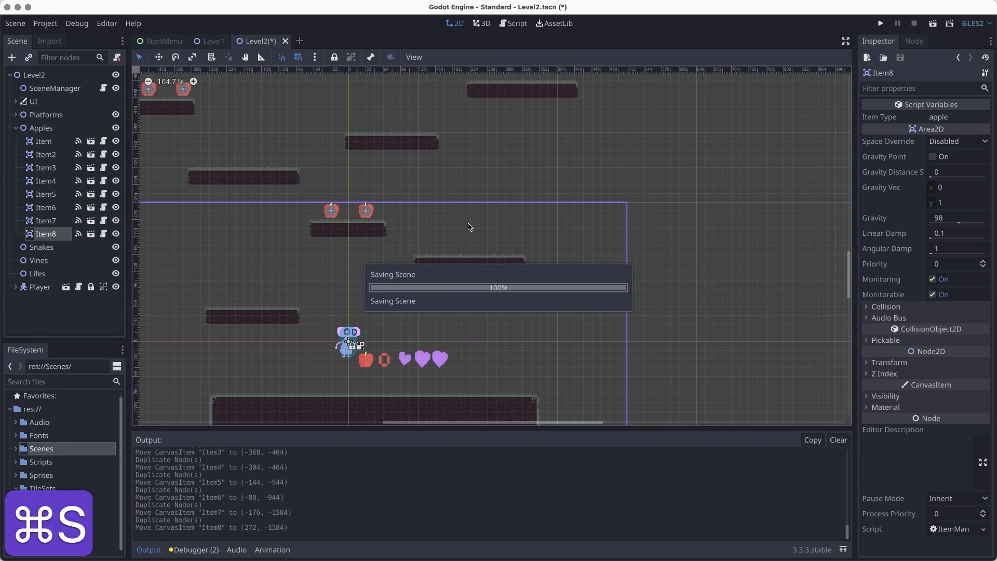
scroll(358, 212, "up", 6)
Move the Lifes container directly below the collapsed Apples container, instance the Life scene inside it, and save
left_click(15, 127)
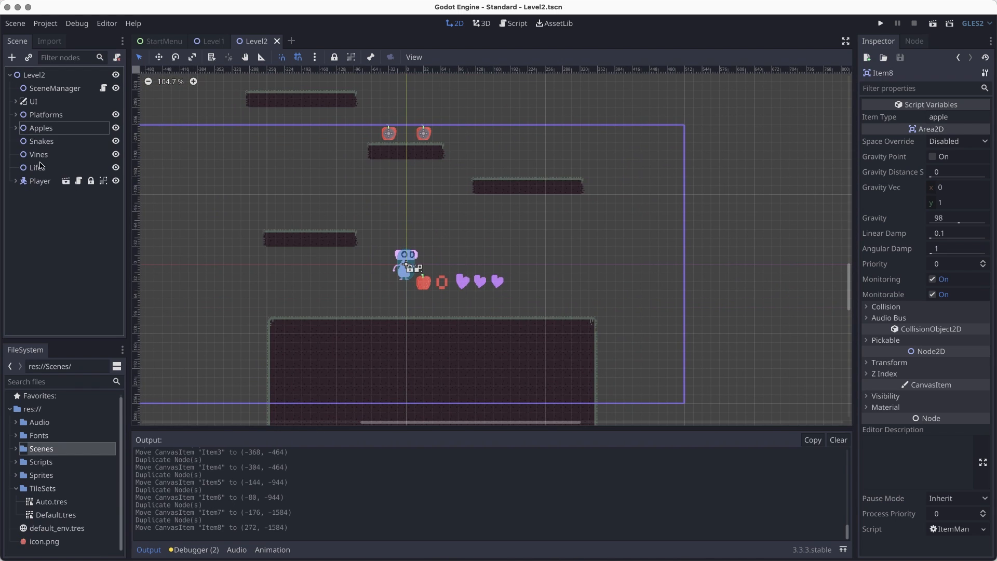
left_click_drag(40, 165, 40, 135)
left_click(26, 57)
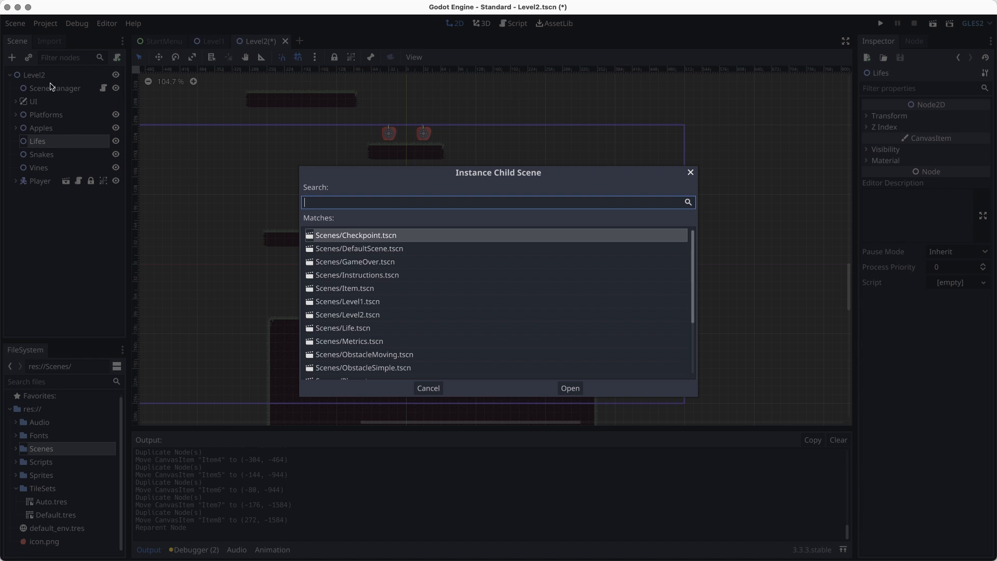
type("life")
key("Return")
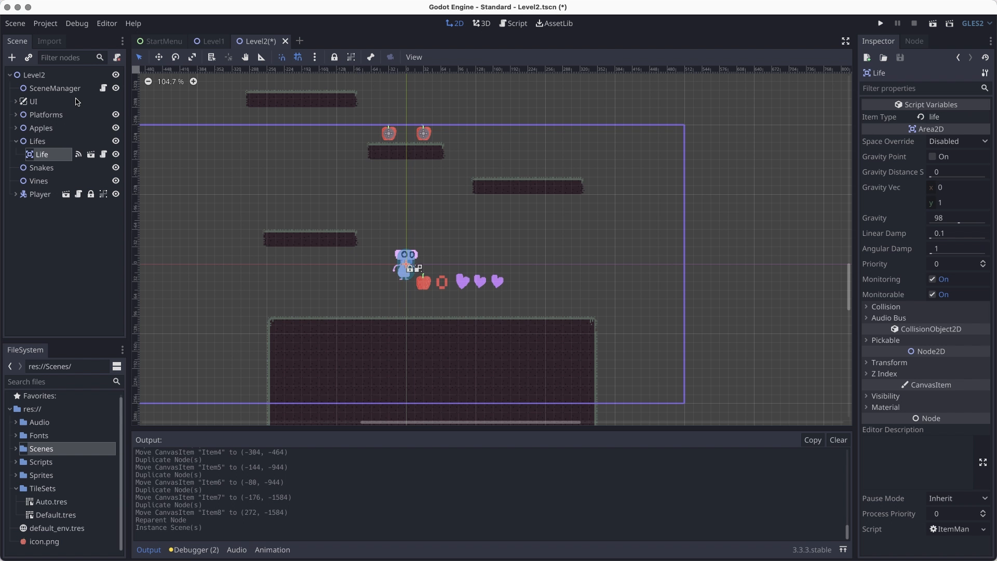
key("super+s")
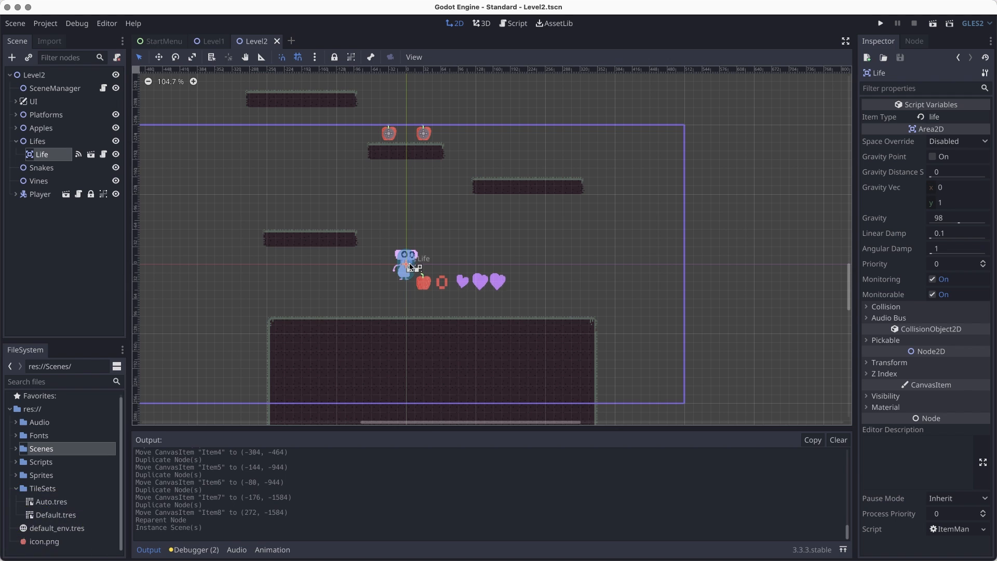
scroll(436, 249, "down", 8)
scroll(436, 258, "down", 7)
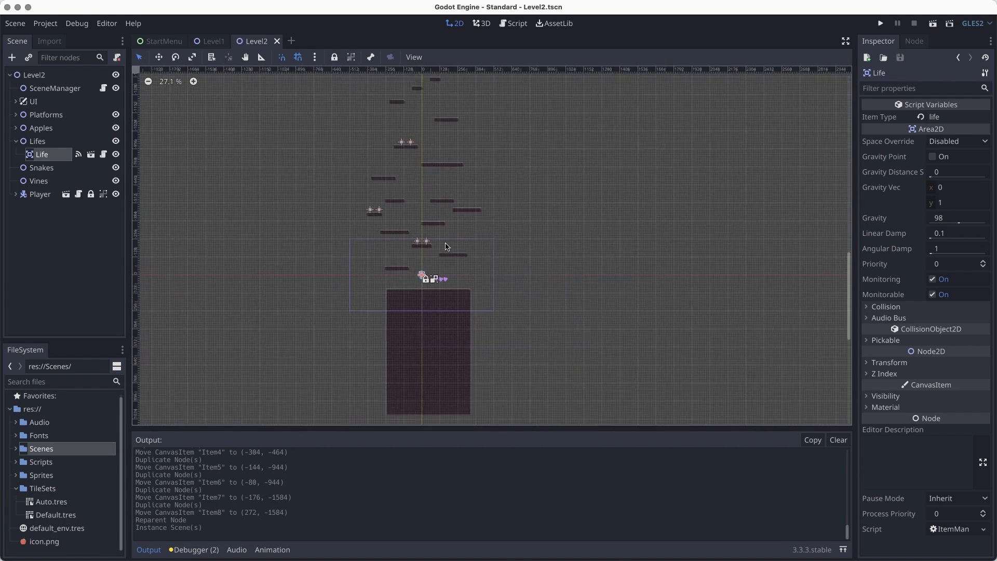
scroll(396, 277, "up", 8)
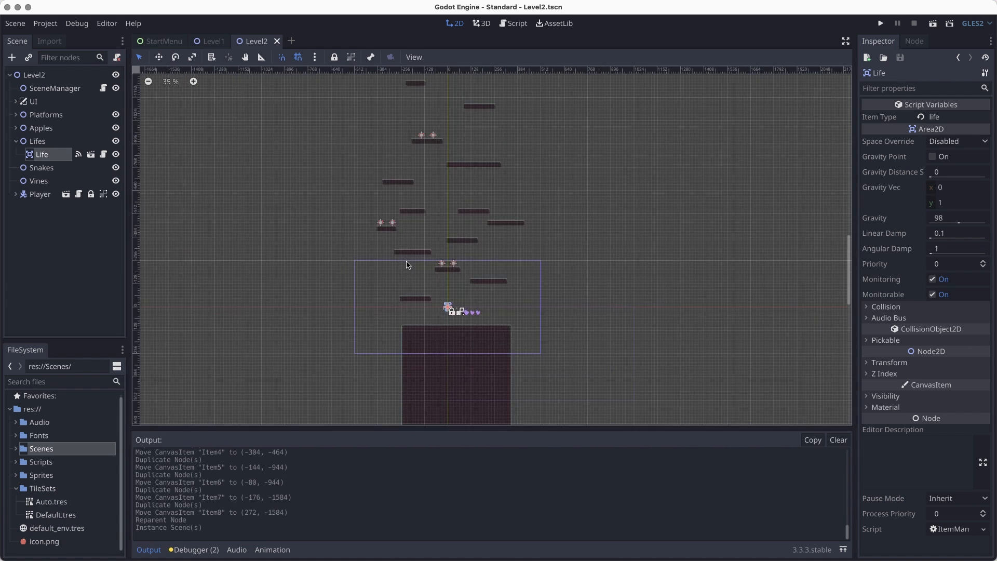
left_click(478, 321)
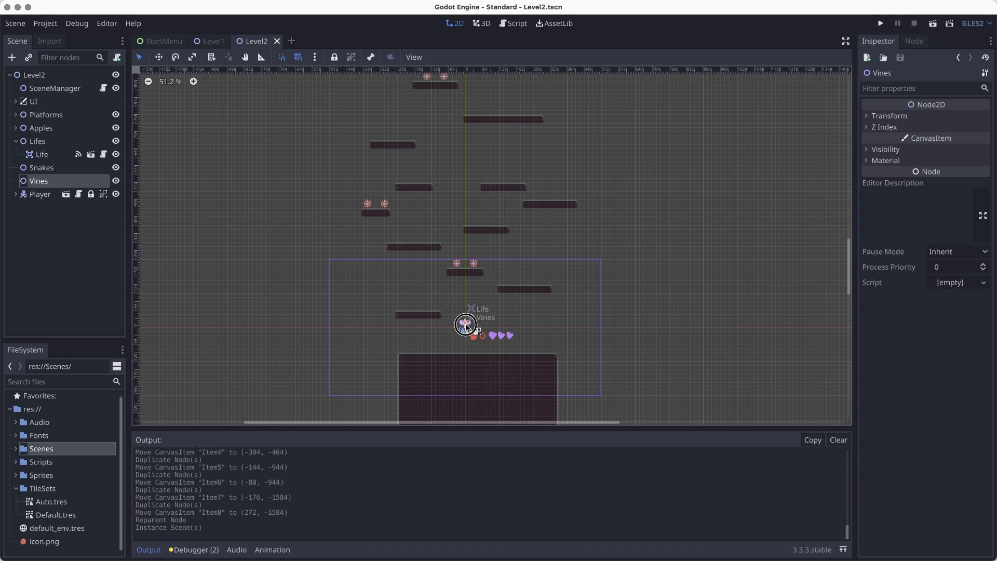
left_click_drag(465, 328, 473, 301)
key("super+z")
Place the Life heart just above the platform higher up the level at (176, -1136) and save the scene
scroll(488, 326, "up", 3)
scroll(488, 326, "up", 3)
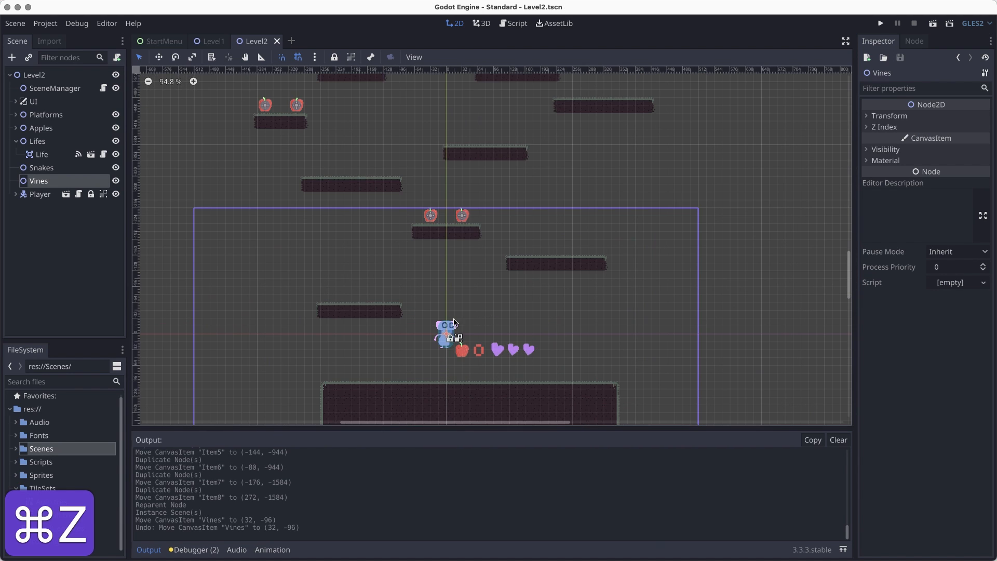
left_click(491, 152)
scroll(416, 340, "down", 7)
left_click_drag(491, 151, 441, 143)
scroll(439, 176, "up", 6)
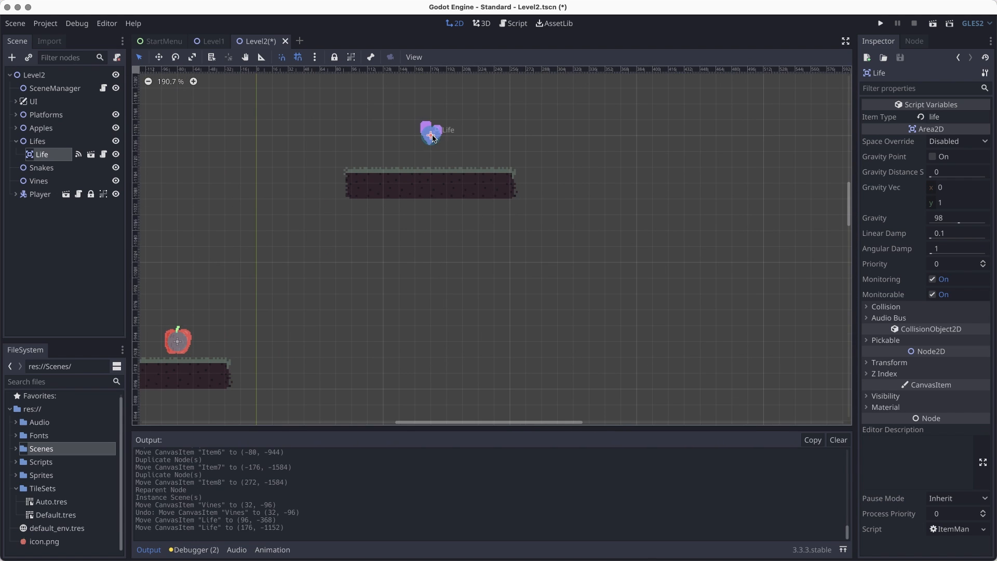
left_click_drag(436, 139, 436, 155)
scroll(416, 256, "down", 1)
middle_click_drag(416, 256, 410, 367)
scroll(410, 367, "up", 2)
key("super+s")
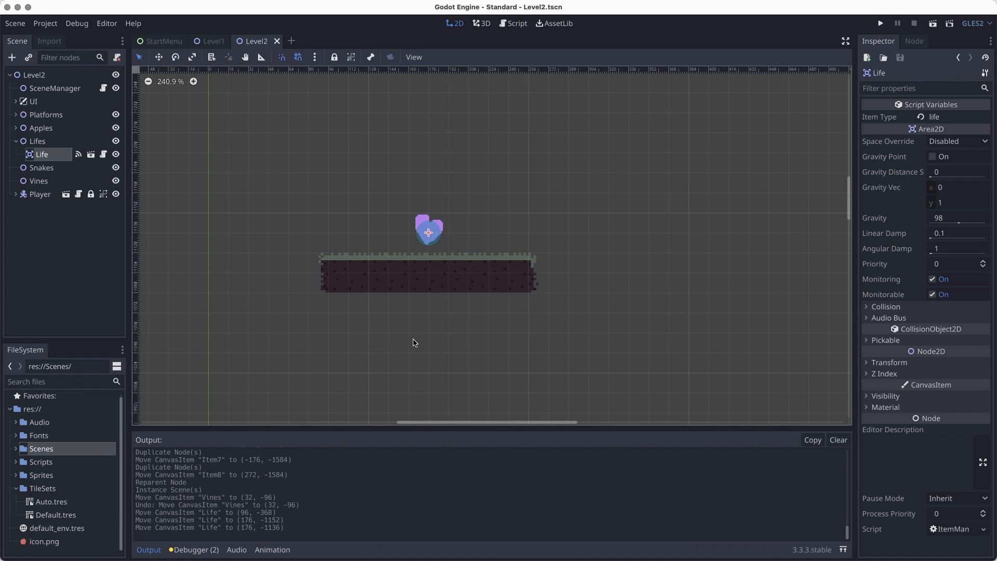
Connect the Life node's item_collected signal to SceneManager with the receiver method _on_item_collected
scroll(414, 343, "down", 2)
scroll(414, 342, "down", 7)
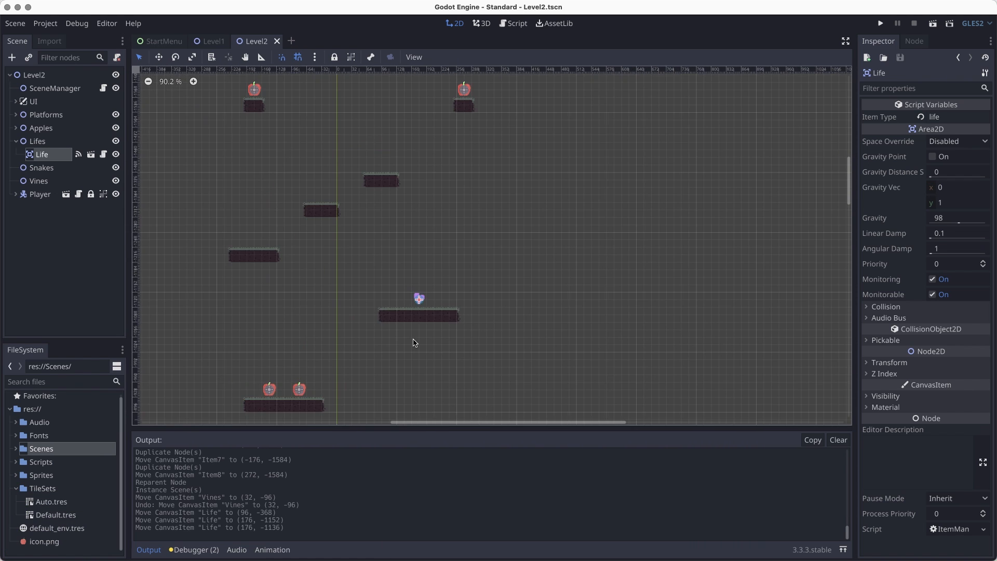
middle_click_drag(414, 342, 435, 258)
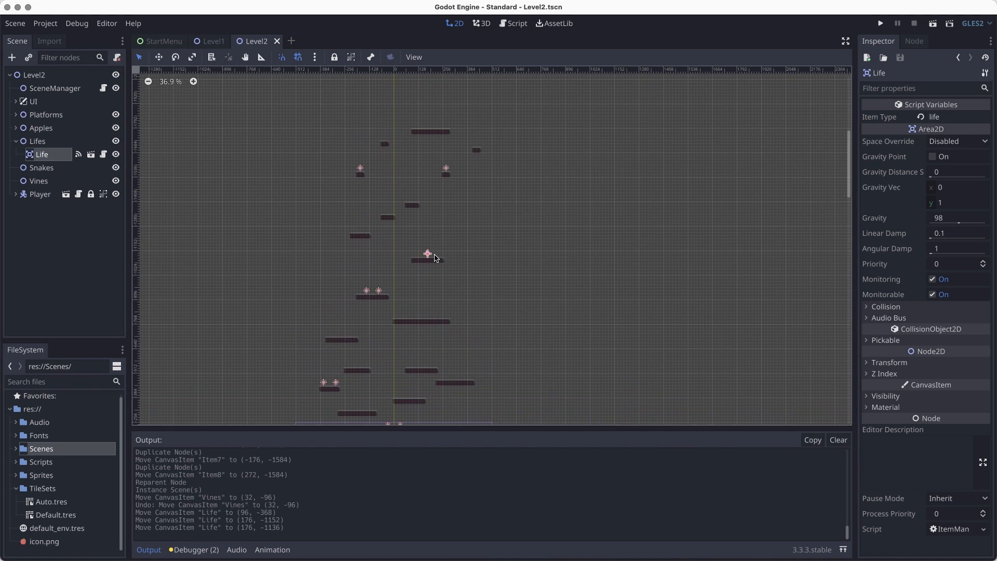
scroll(435, 258, "up", 7)
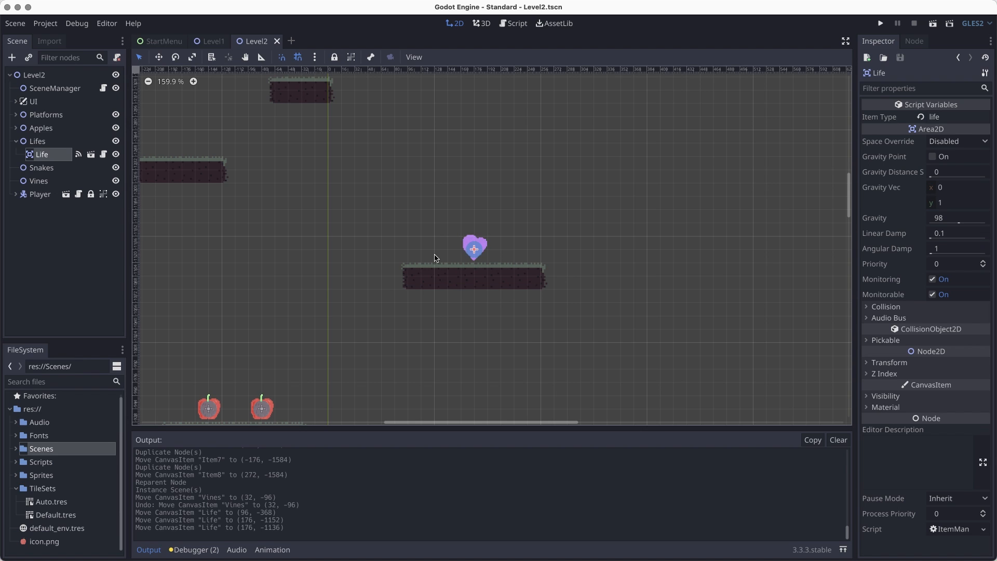
left_click(923, 41)
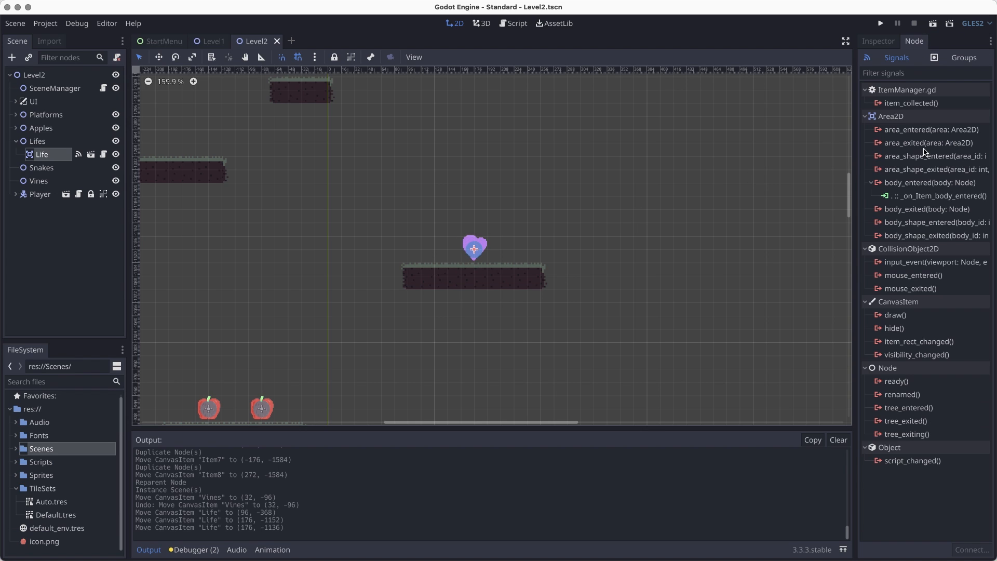
double_click(908, 103)
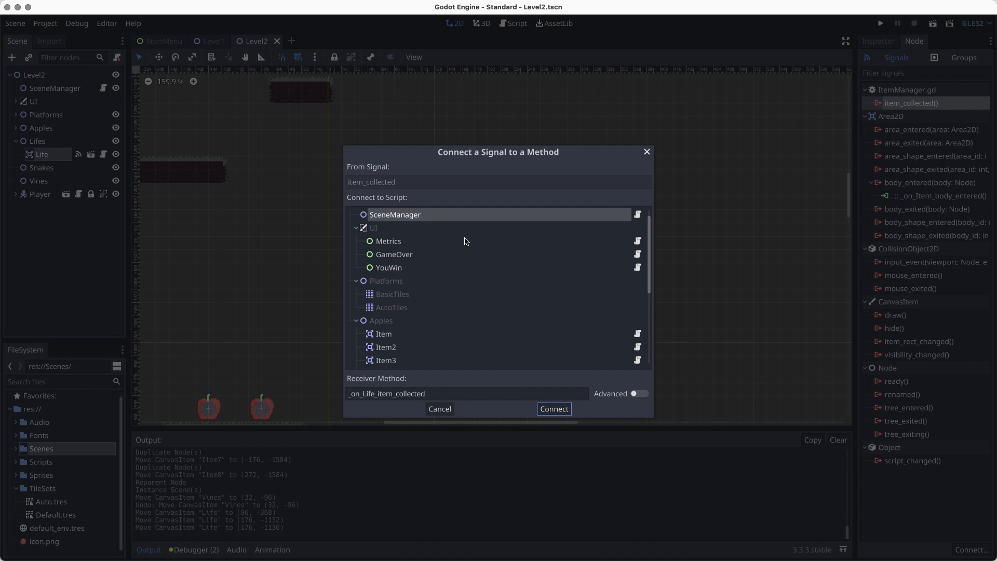
left_click_drag(376, 398, 359, 397)
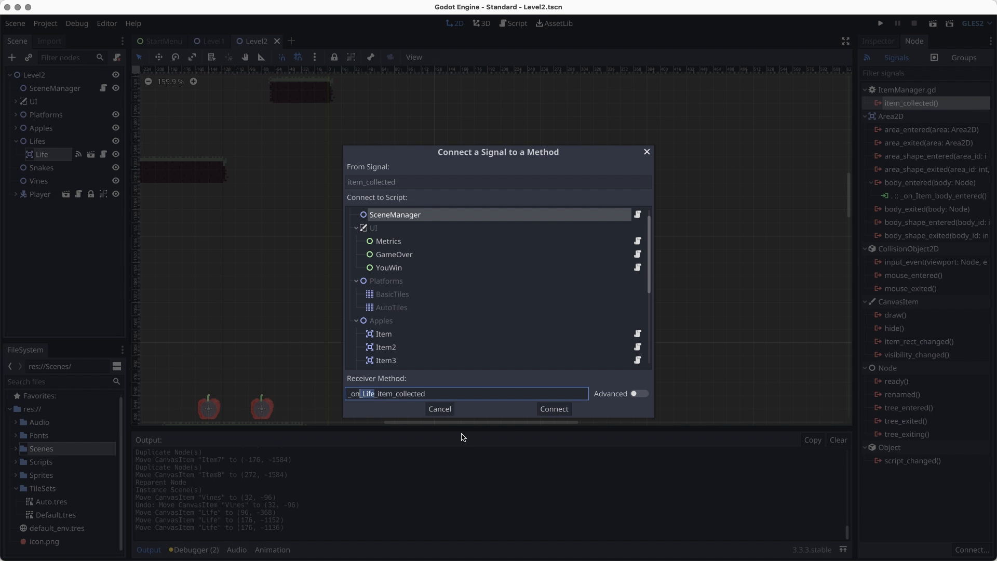
key("BackSpace")
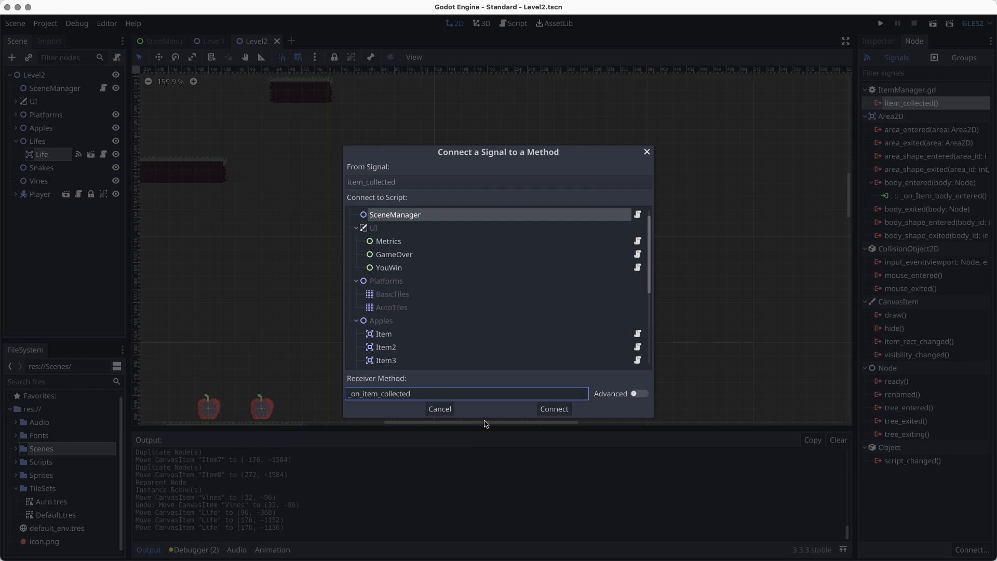
left_click(561, 411)
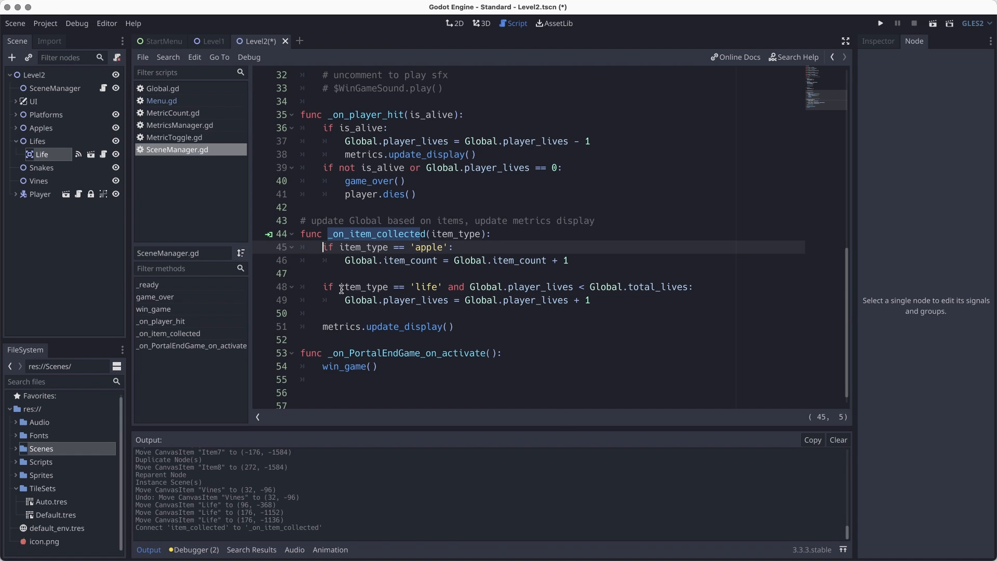
Review the 'life' condition in SceneManager.gd's _on_item_collected function, then save the scene and return to the 2D view
left_click_drag(324, 286, 696, 287)
left_click(696, 286)
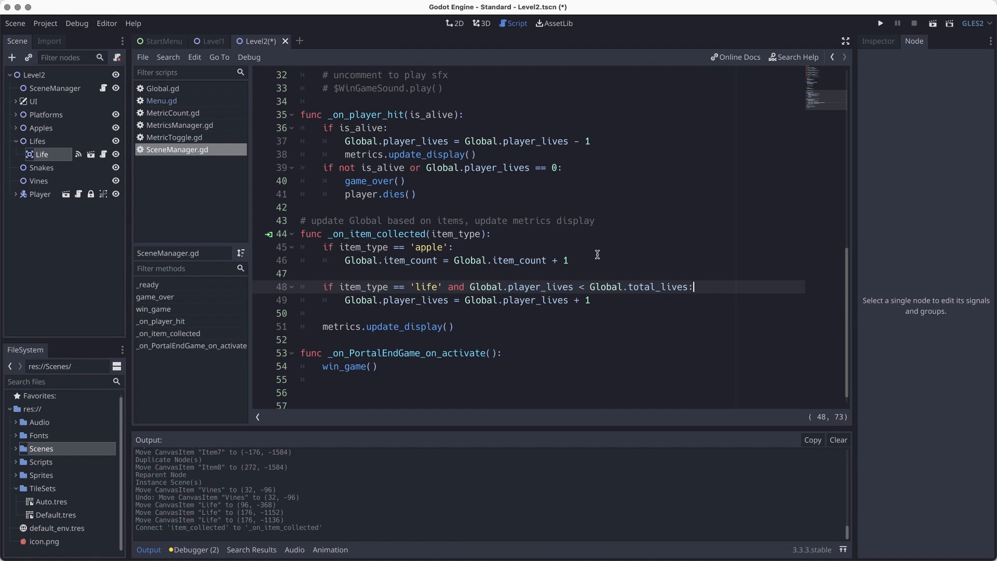
key("super+s")
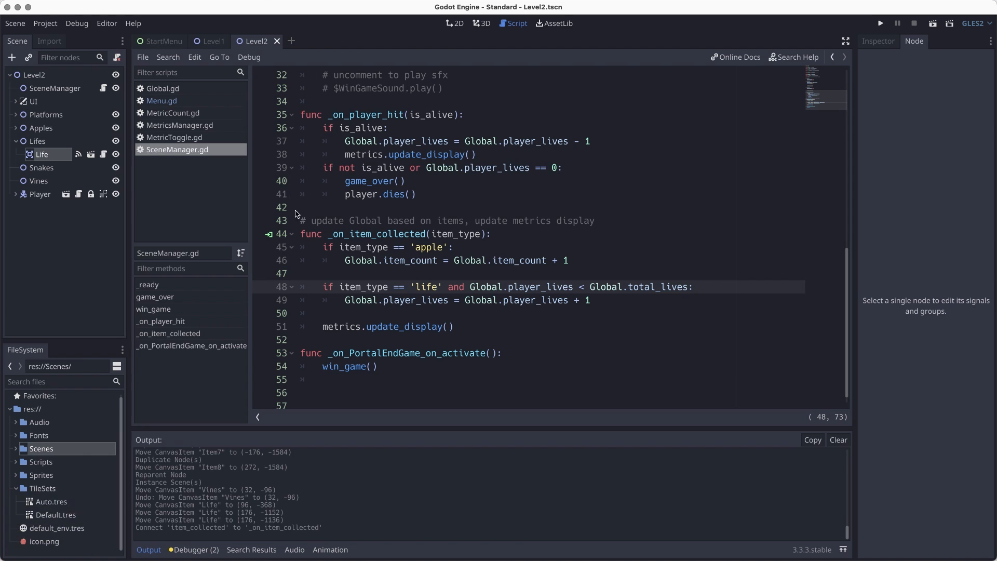
key("super+s")
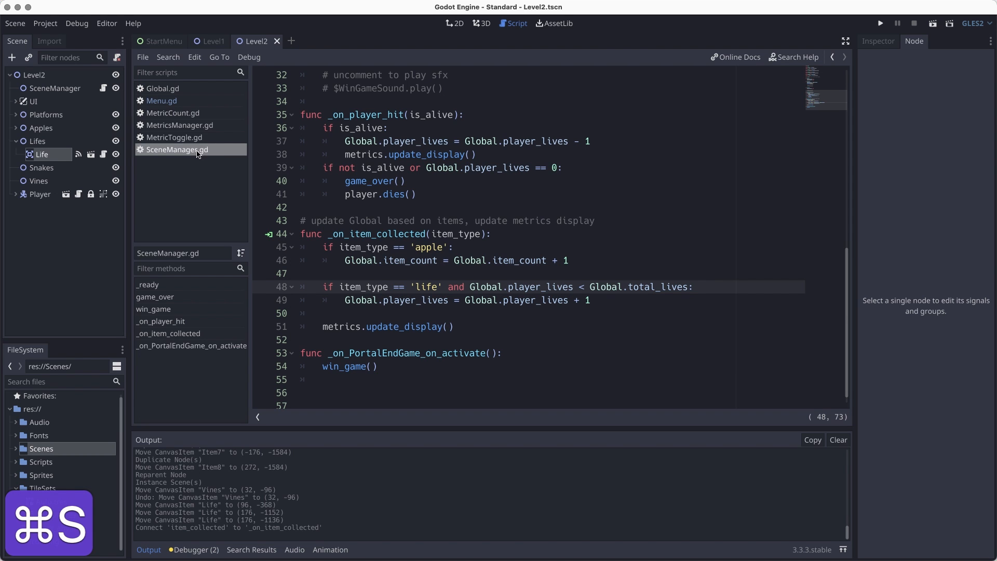
left_click(454, 23)
key("f")
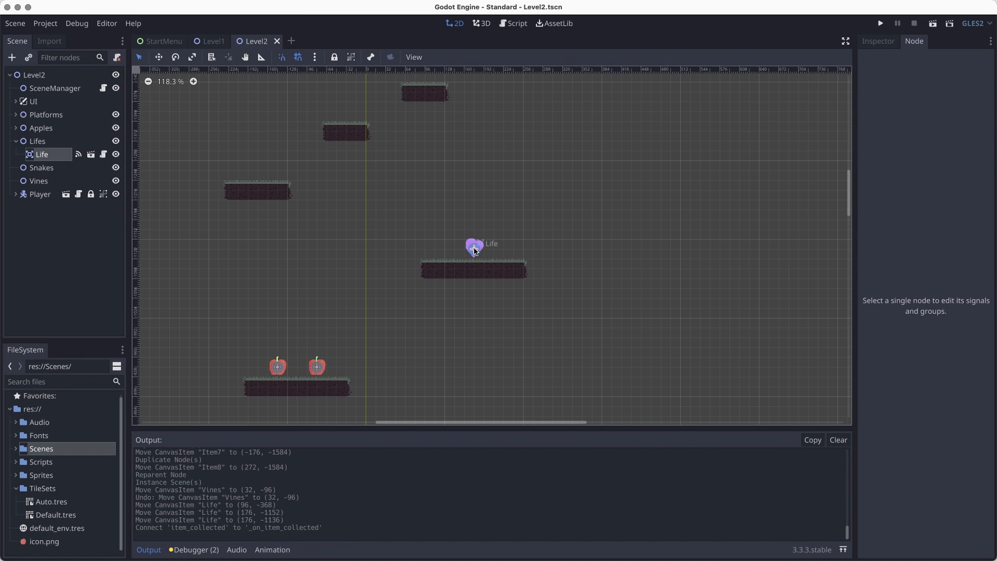
scroll(474, 249, "down", 5)
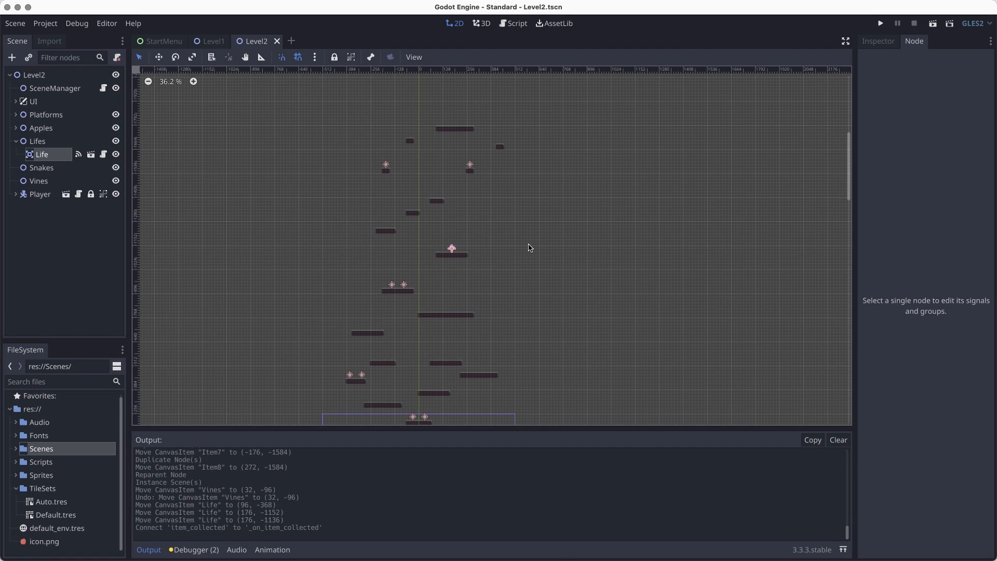
key("super+s")
Move the Vines container above Snakes in the scene tree, select it, and save the scene
scroll(509, 323, "down", 3)
left_click(57, 171)
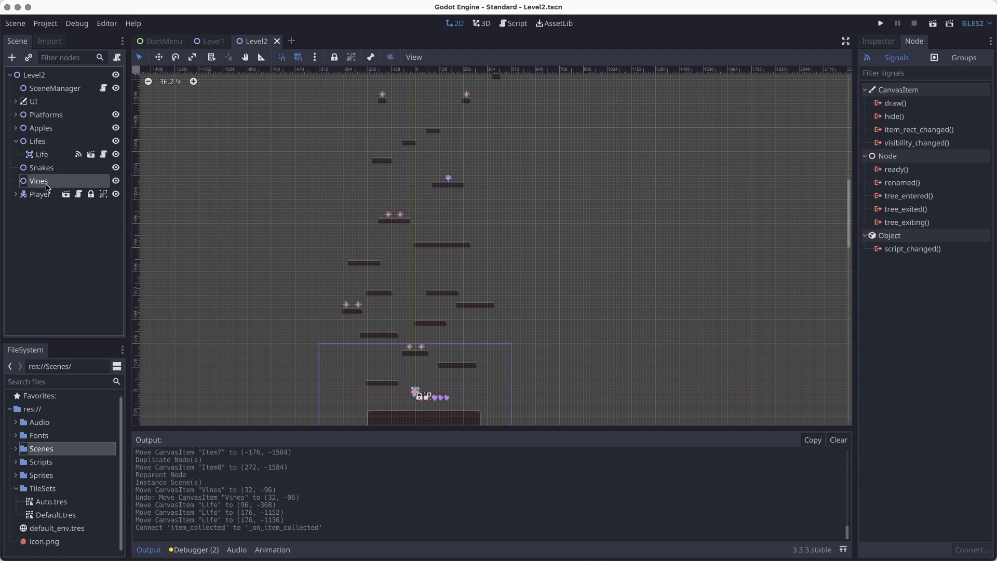
left_click_drag(41, 182, 48, 162)
scroll(251, 262, "up", 5)
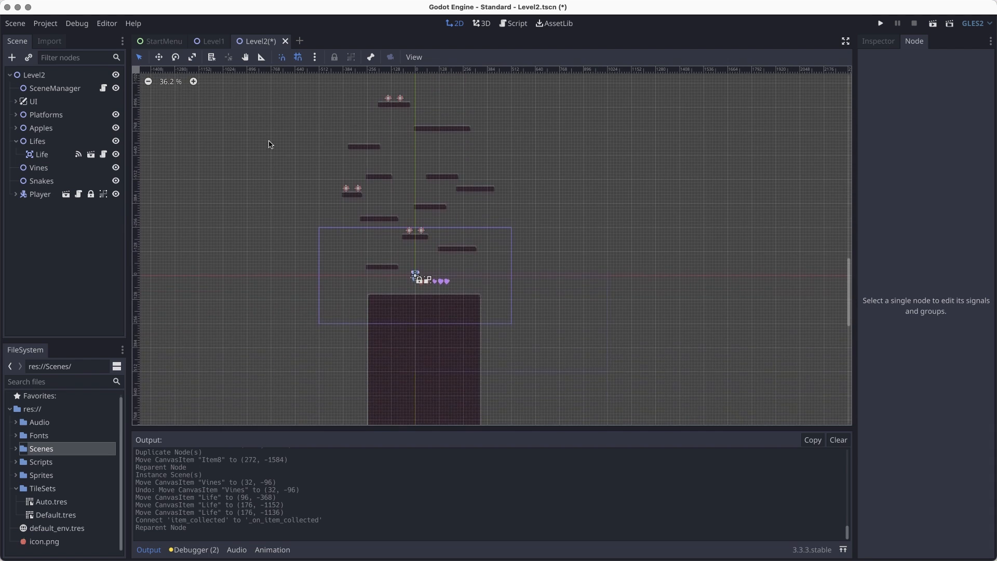
left_click(58, 167)
scroll(207, 238, "right", 3)
middle_click_drag(303, 264, 317, 329)
key("super+s")
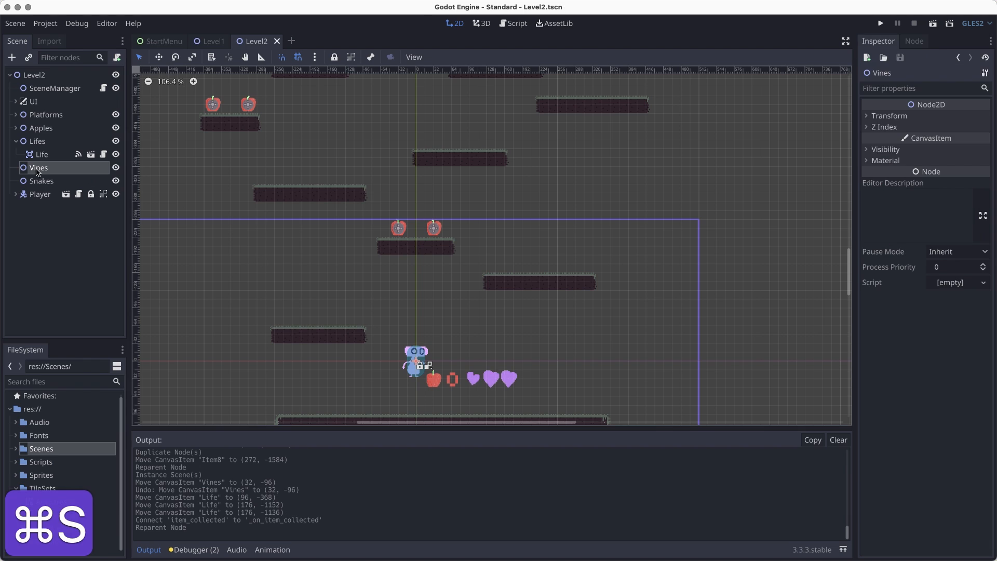
Instance ObstacleSimple.tscn under the Vines container and place it on the low platform beside the player at (-208, -80)
right_click(42, 169)
left_click(61, 188)
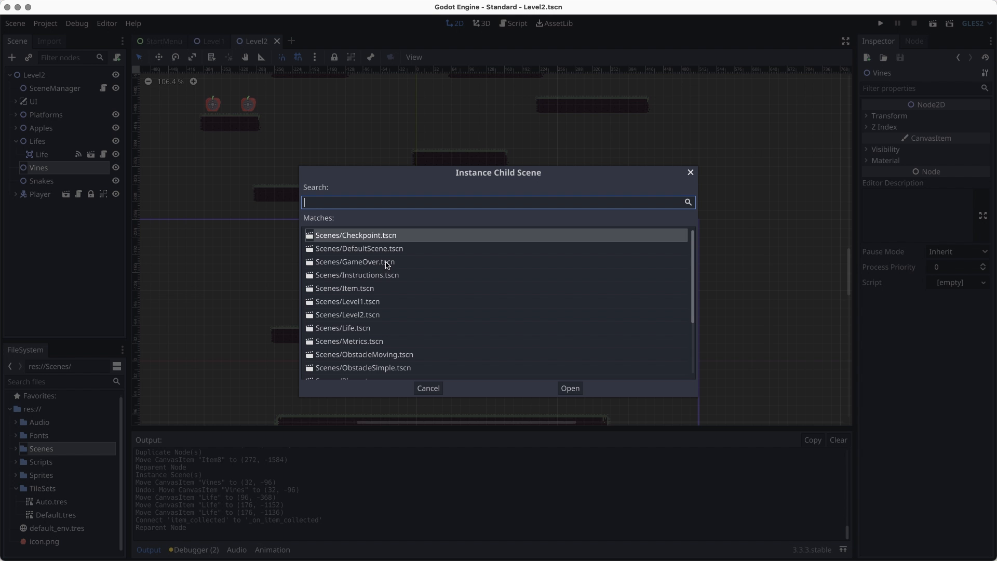
type("obs")
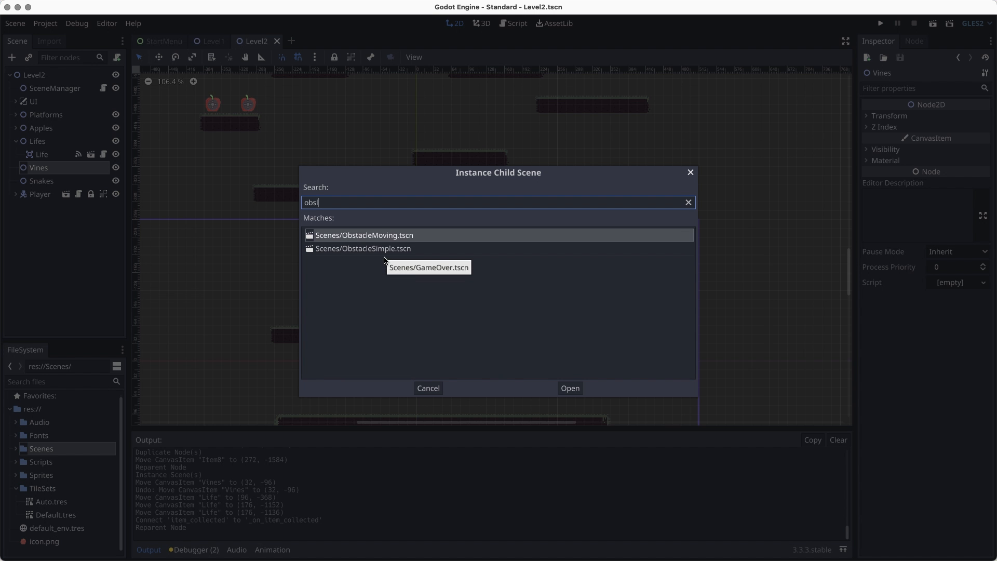
key("Down")
key("Return")
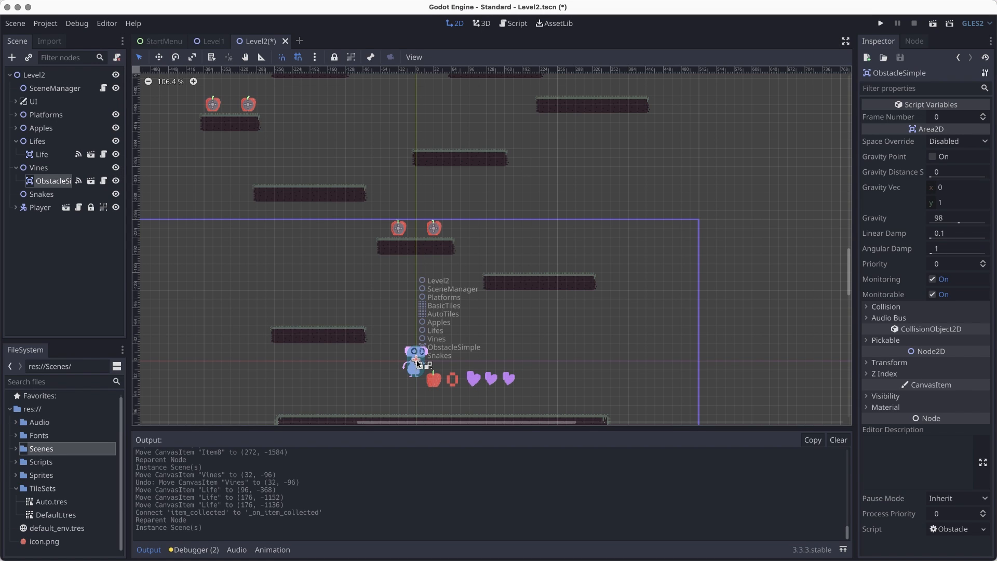
left_click_drag(416, 362, 304, 320)
scroll(382, 318, "up", 5)
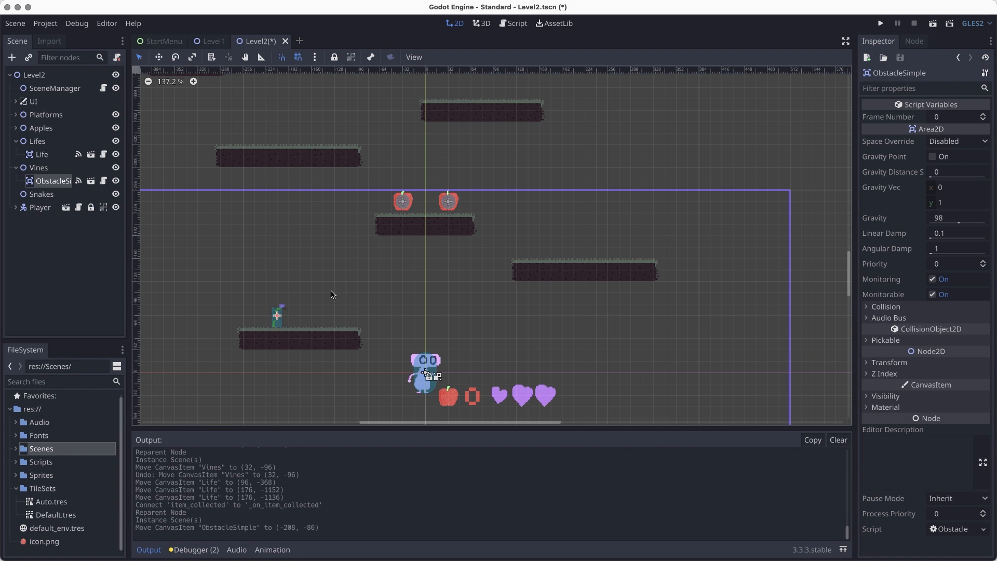
Connect the Player's player_hit signal to SceneManager with the receiver method _on_player_hit, then save the scene and return to the 2D view
left_click(915, 40)
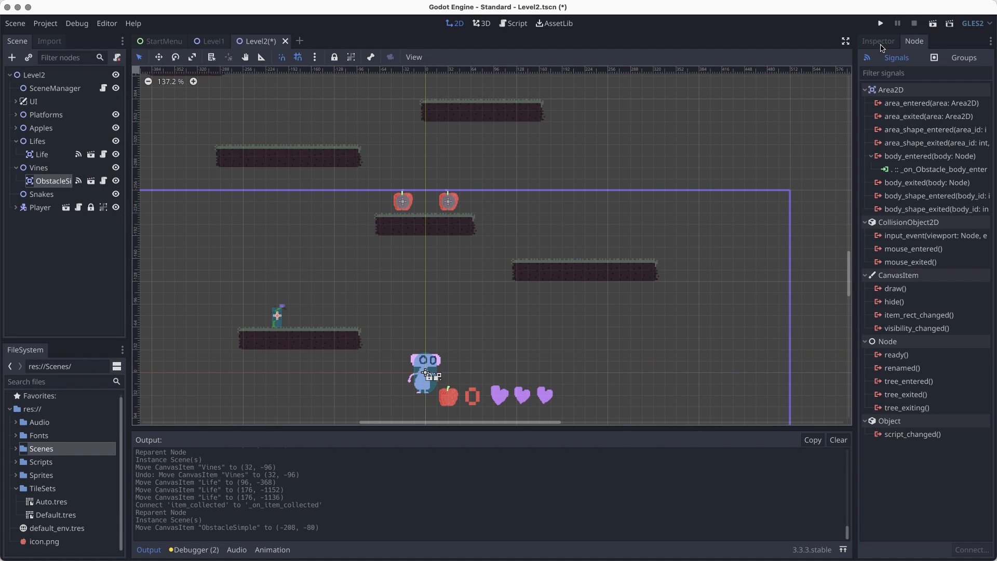
left_click(878, 40)
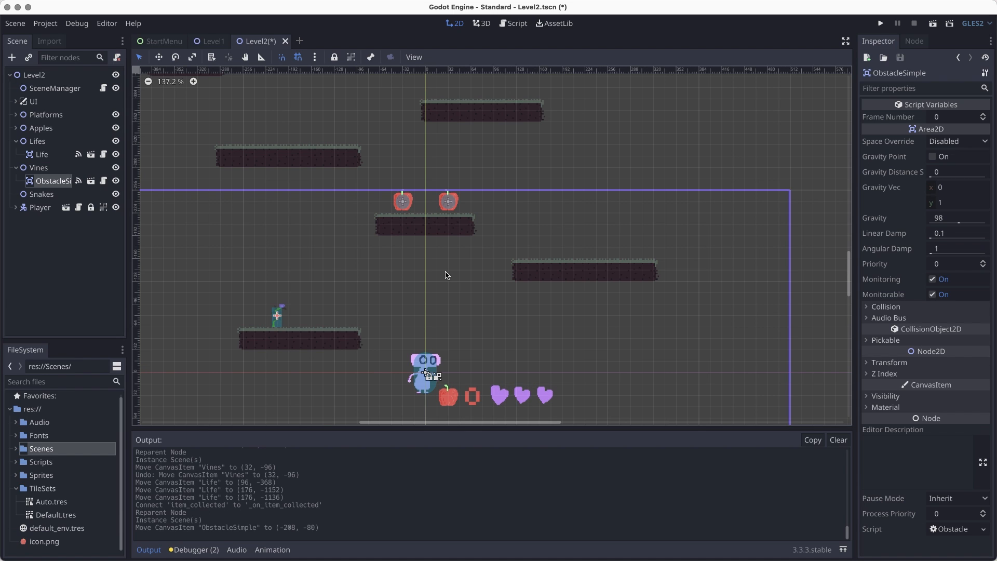
left_click(30, 210)
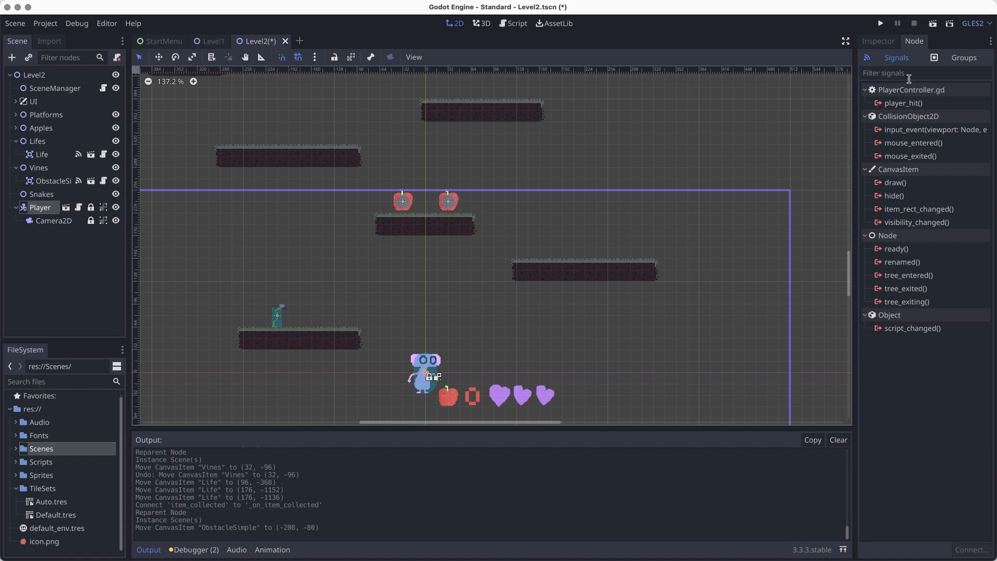
double_click(911, 104)
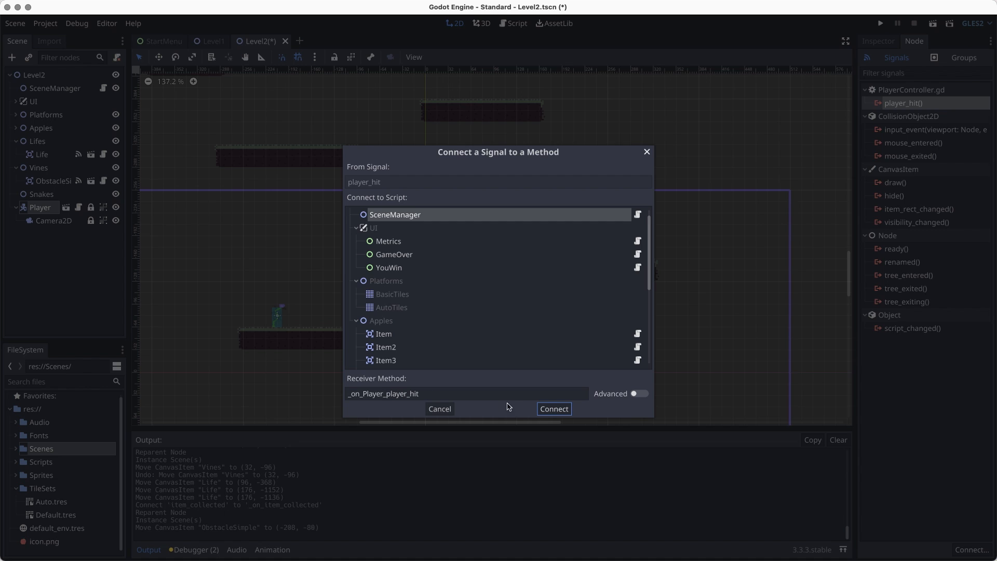
left_click_drag(383, 393, 362, 391)
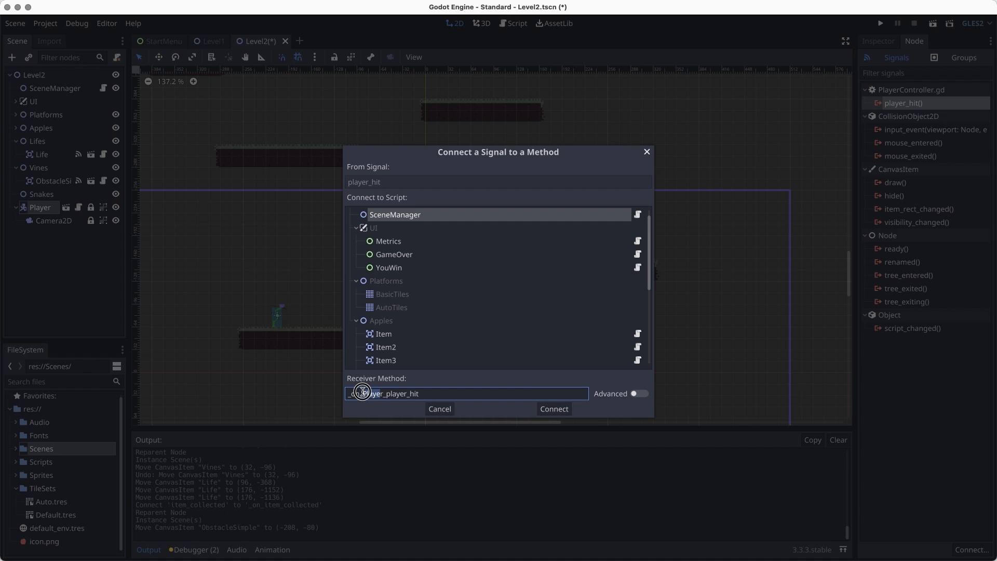
key("BackSpace")
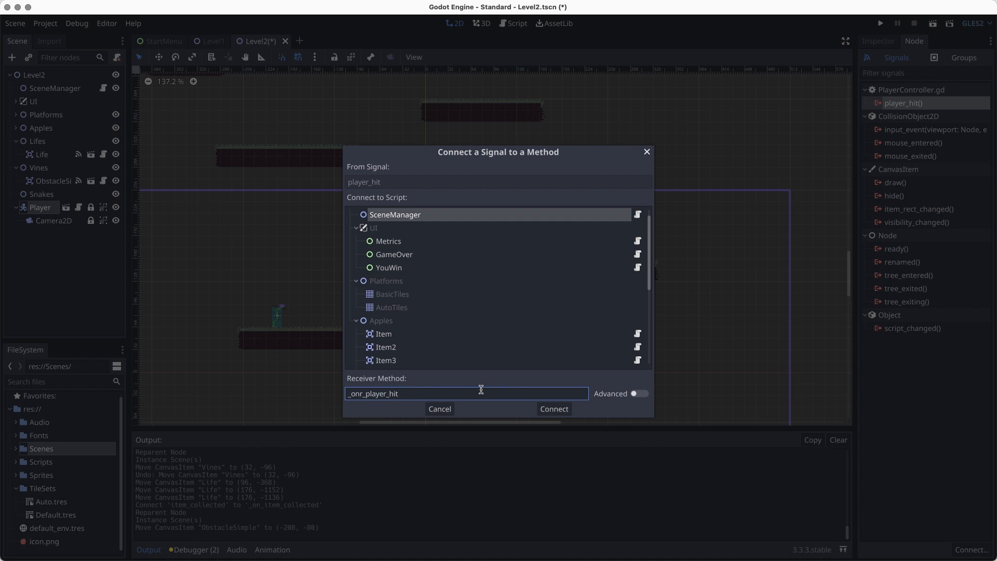
left_click(551, 409)
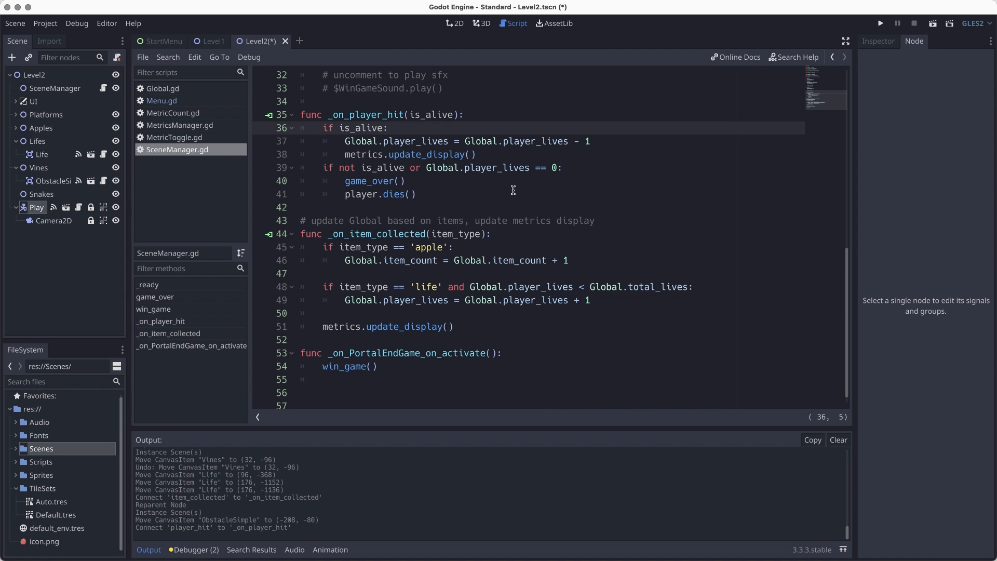
key("super+s")
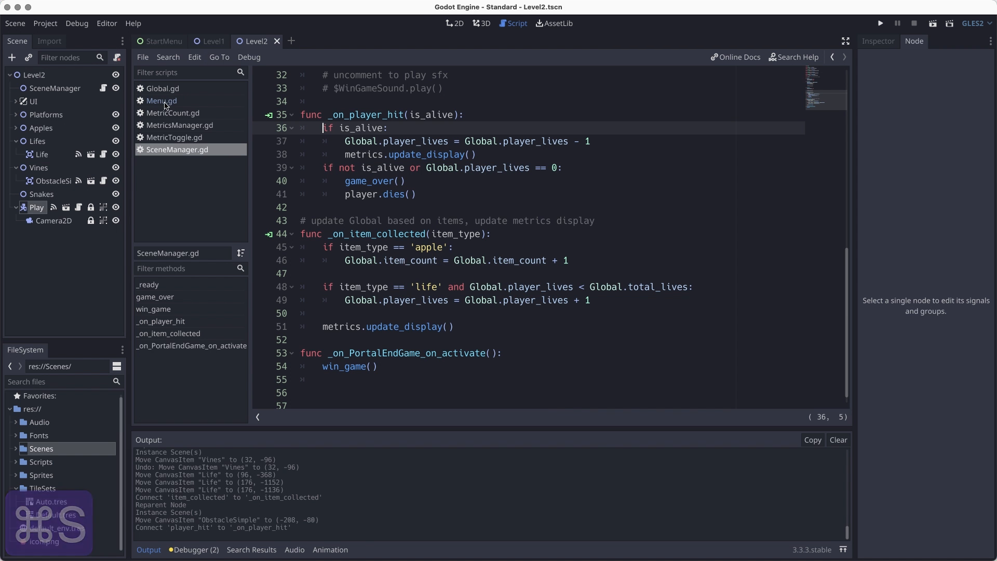
left_click(454, 24)
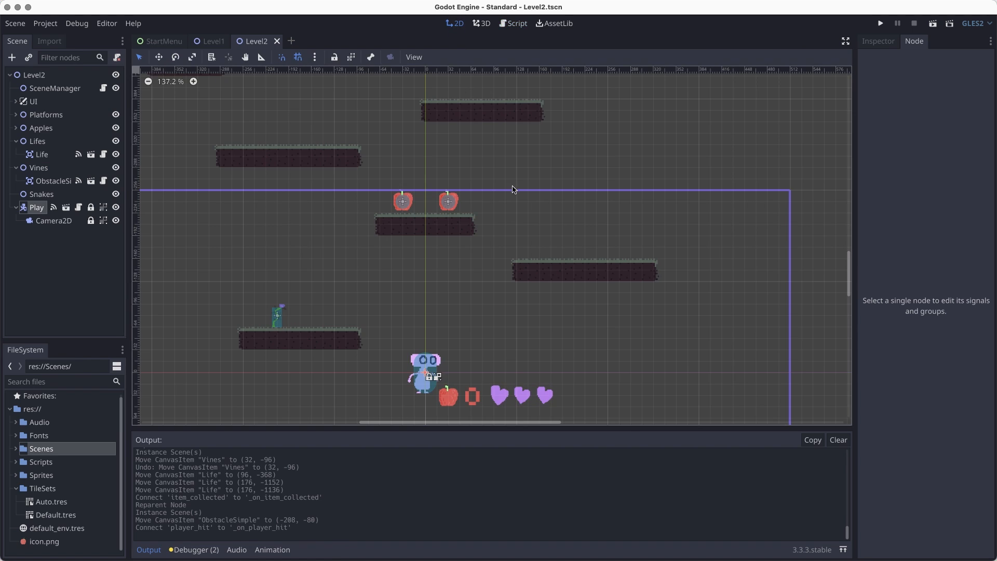
Move the vine onto the second platform at (160, -176) with frame number 1 and save the scene
left_click(279, 319)
key("super+s")
left_click_drag(279, 318, 540, 249)
left_click(875, 45)
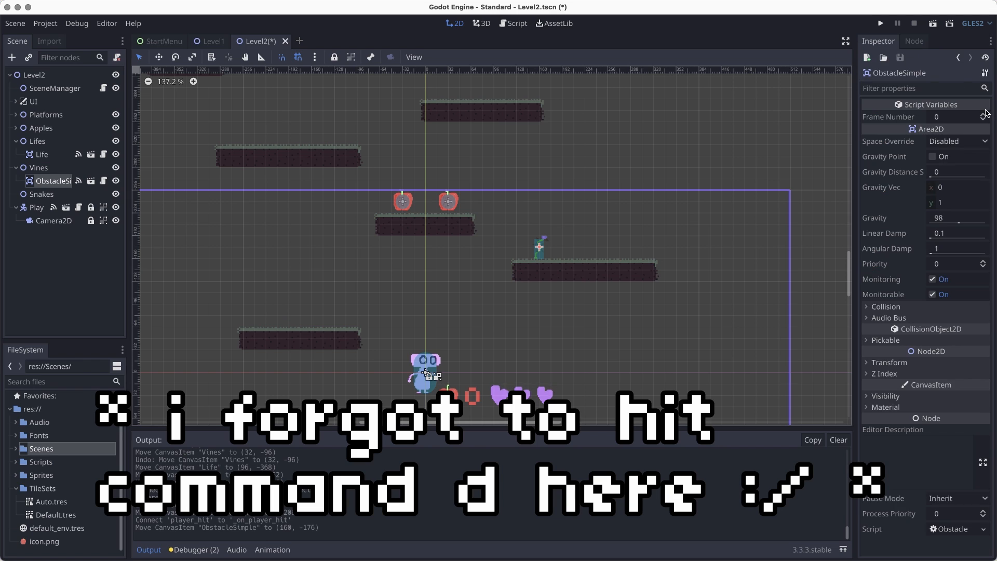
left_click(983, 115)
scroll(655, 301, "up", 3)
key("super+s")
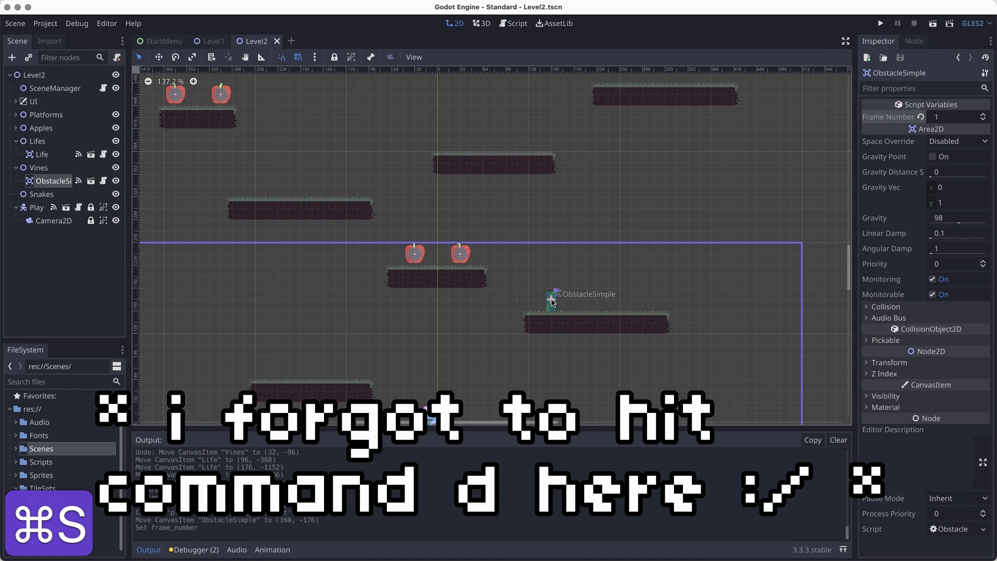
Move the vine onto the platform above the first apples at (-192, -336) with frame number 2 and save the scene
left_click_drag(552, 299, 301, 185)
left_click(983, 114)
scroll(643, 285, "up", 5)
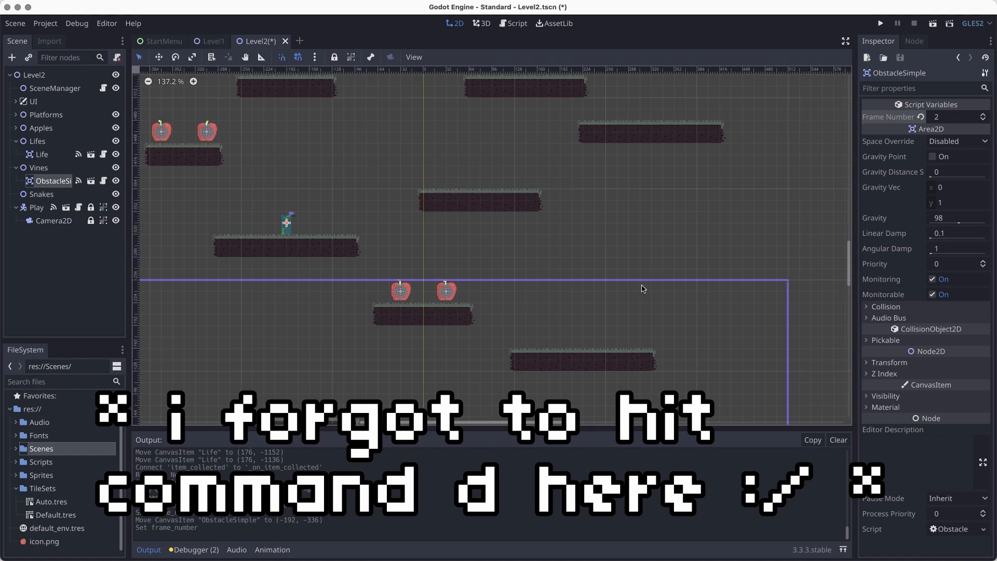
key("super+s")
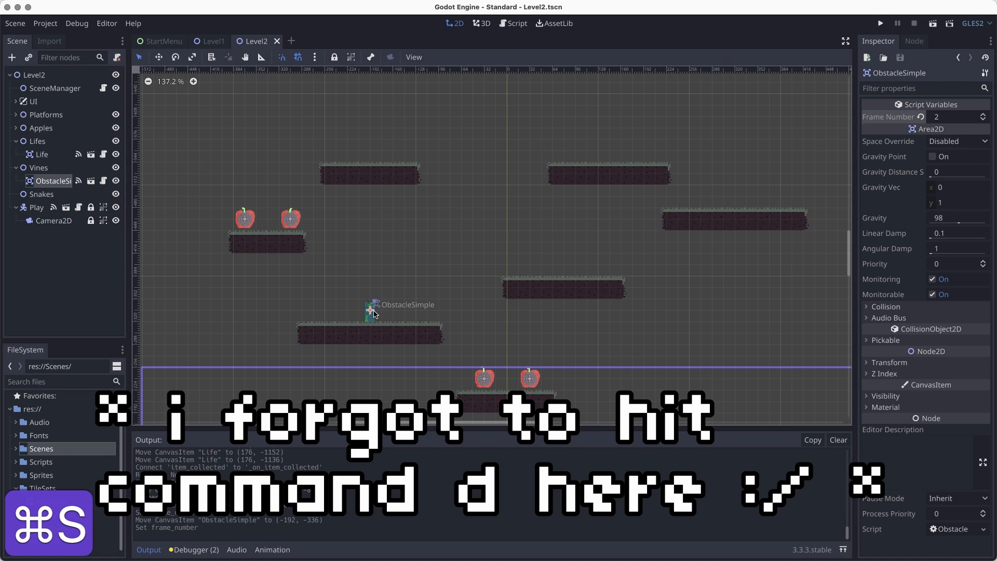
Move the vine between the two apples at (-336, -464), set its frame number to 1, and save the scene
left_click_drag(371, 311, 268, 219)
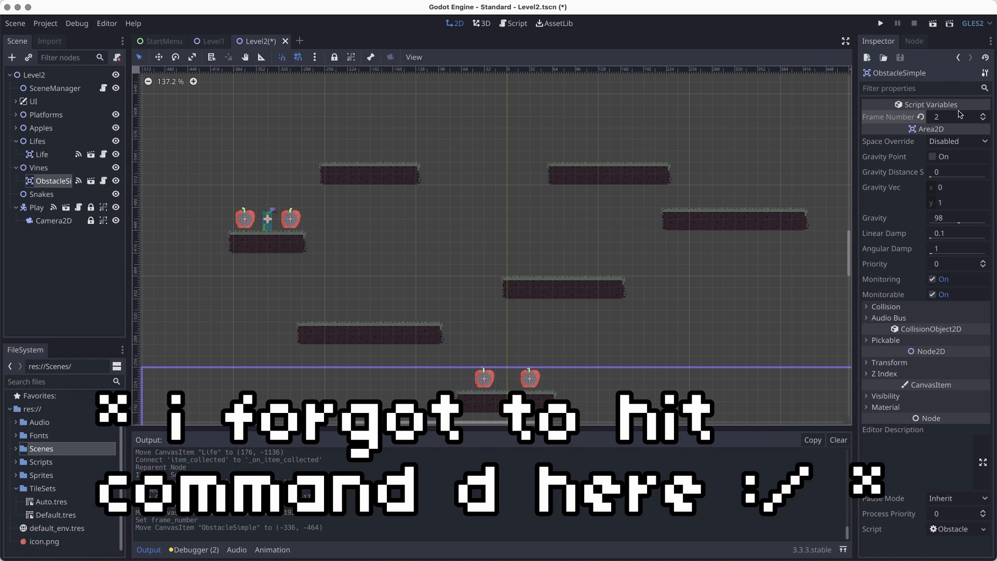
left_click(981, 120)
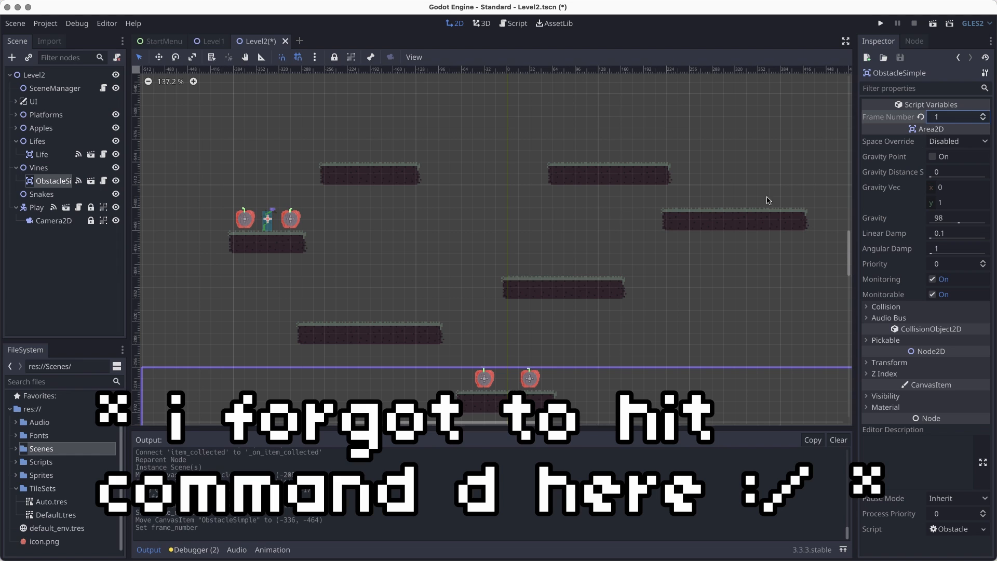
scroll(328, 290, "right", 3)
scroll(328, 290, "up", 1)
key("super+s")
Move the vine to (272, -496), place a duplicate with frame number 0 at (368, -496) on the same platform, and save
left_click_drag(196, 245, 699, 221)
key("super+d")
left_click(983, 120)
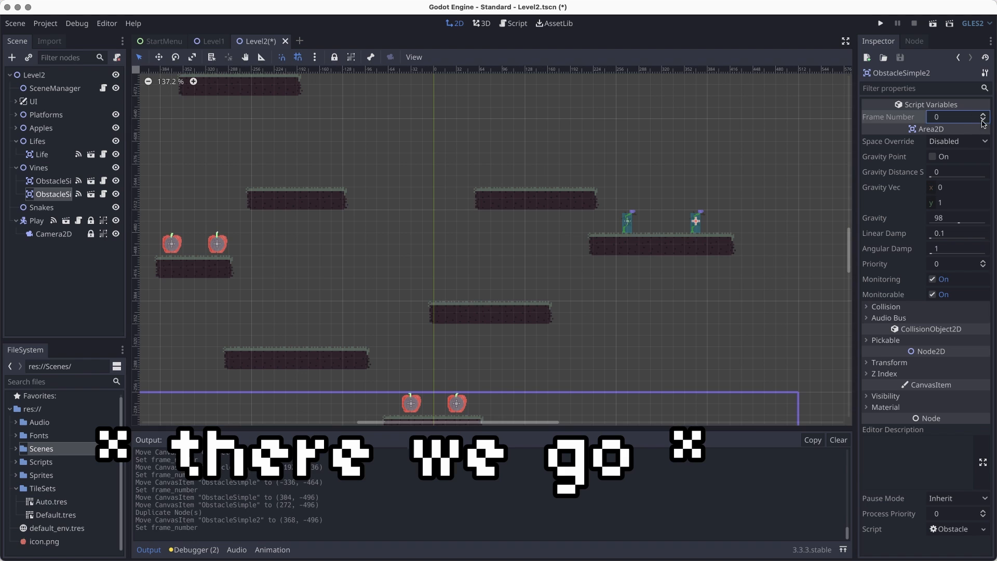
key("super+s")
Duplicate the vine onto the next platform higher up at (-320, -720) and set the copy's frame number to 1
scroll(690, 228, "up", 4)
scroll(690, 229, "left", 2)
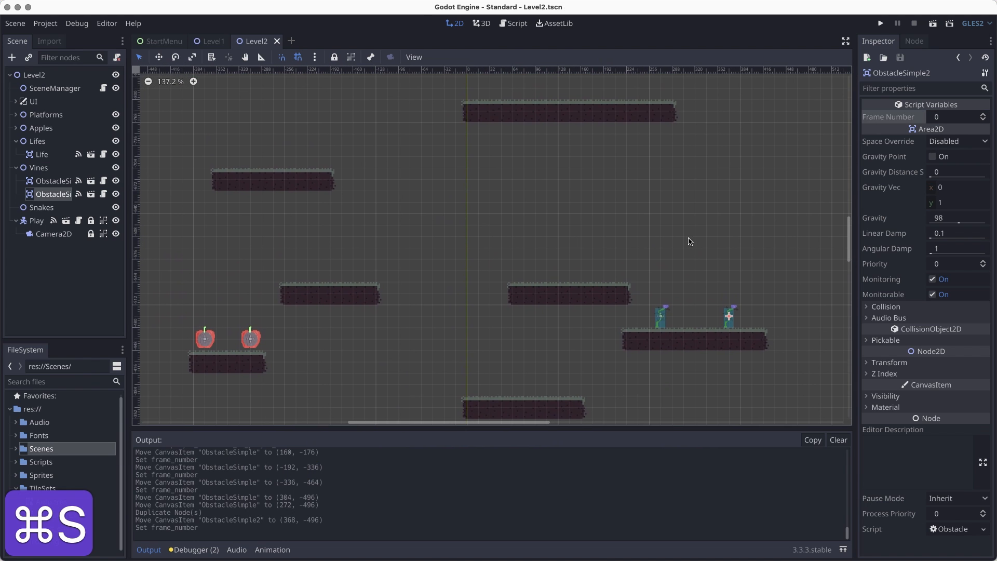
key("super+d")
left_click_drag(662, 323, 243, 164)
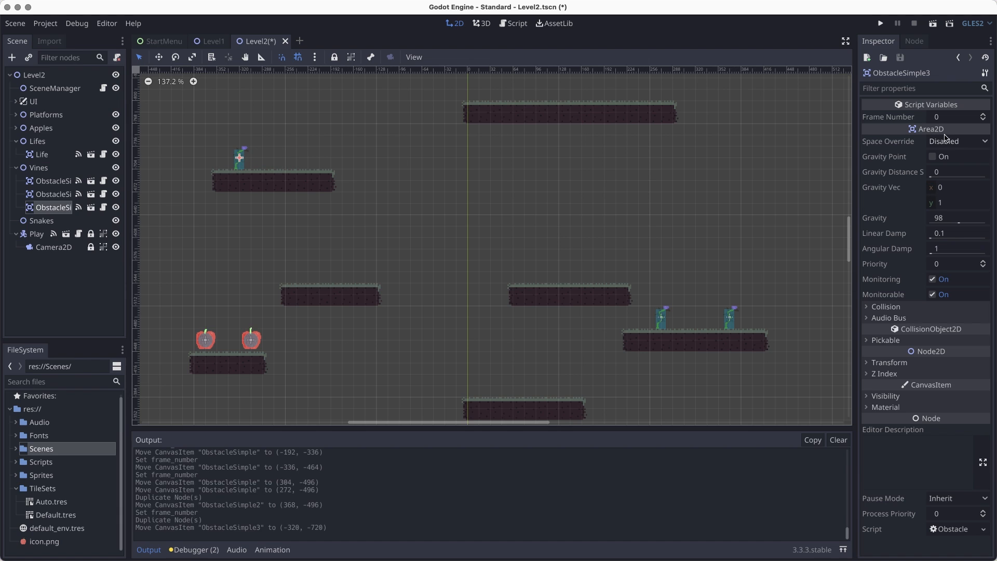
left_click(981, 115)
Place another duplicate vine on the same platform at (-224, -720) with frame number 0
scroll(367, 189, "up", 3)
scroll(283, 231, "up", 1)
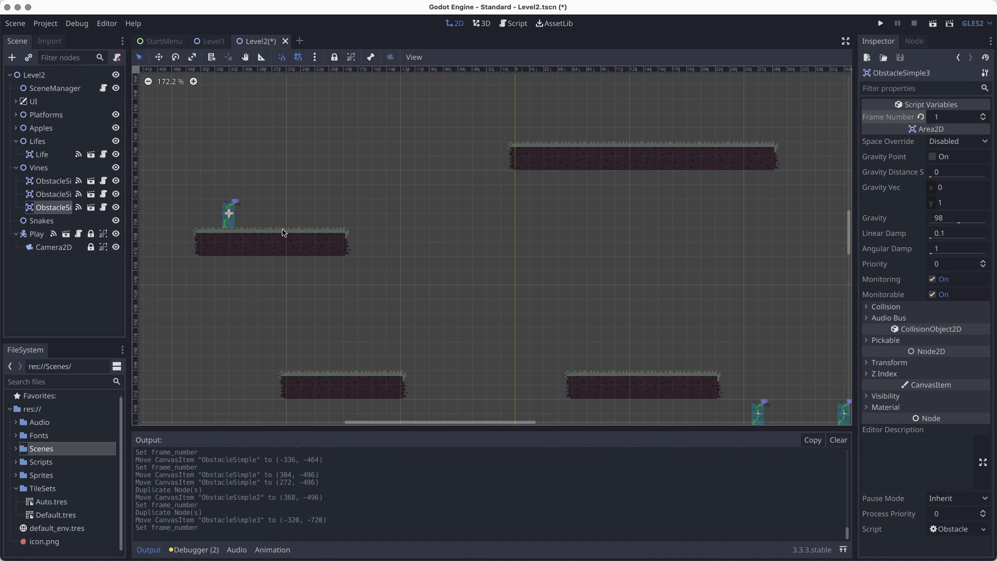
key("super+d")
left_click_drag(226, 215, 314, 213)
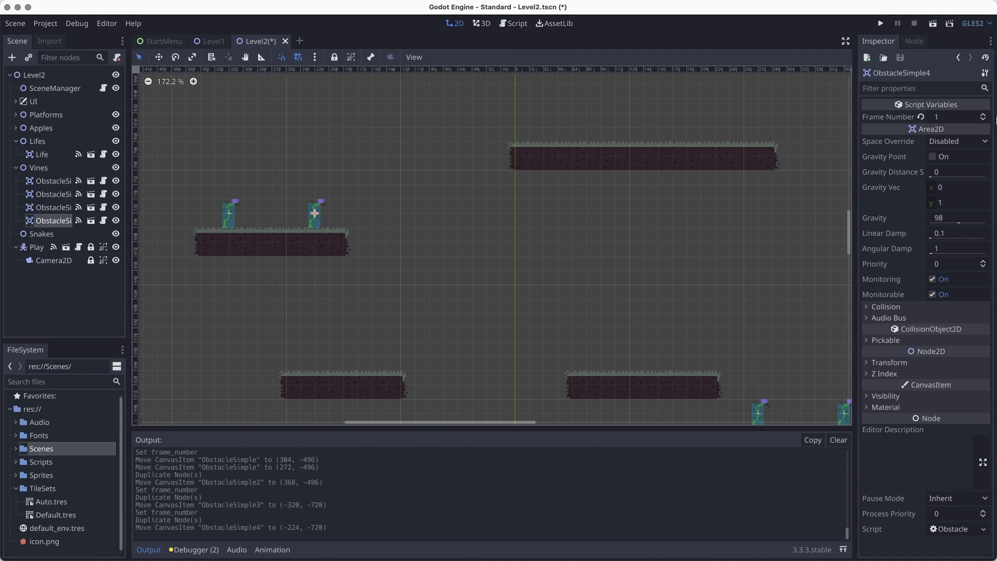
left_click(982, 118)
Duplicate the vine between the two apples at (-112, -944) and set the copy's frame number to 1
scroll(690, 291, "down", 5)
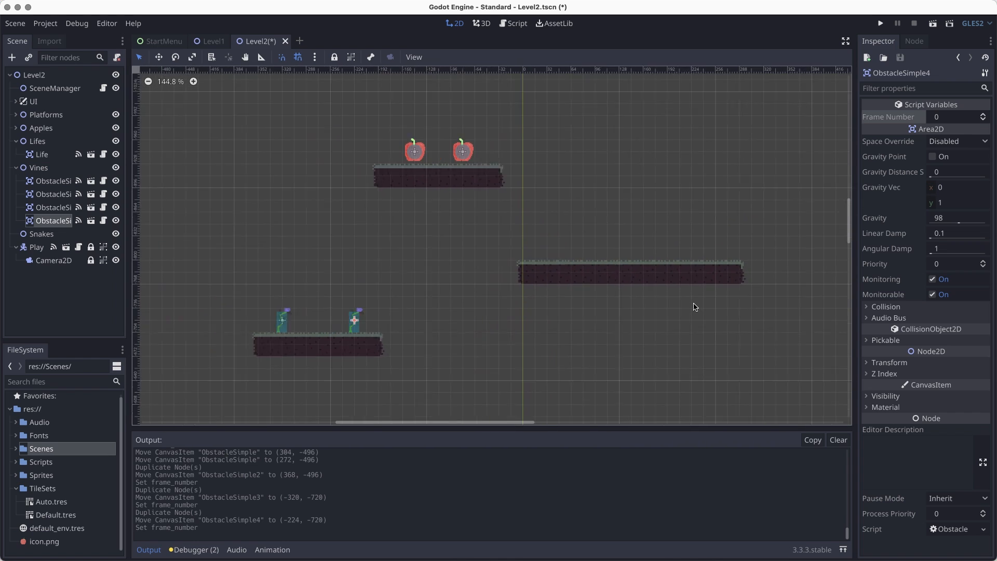
key("super+d")
left_click_drag(431, 315, 497, 188)
left_click(984, 116)
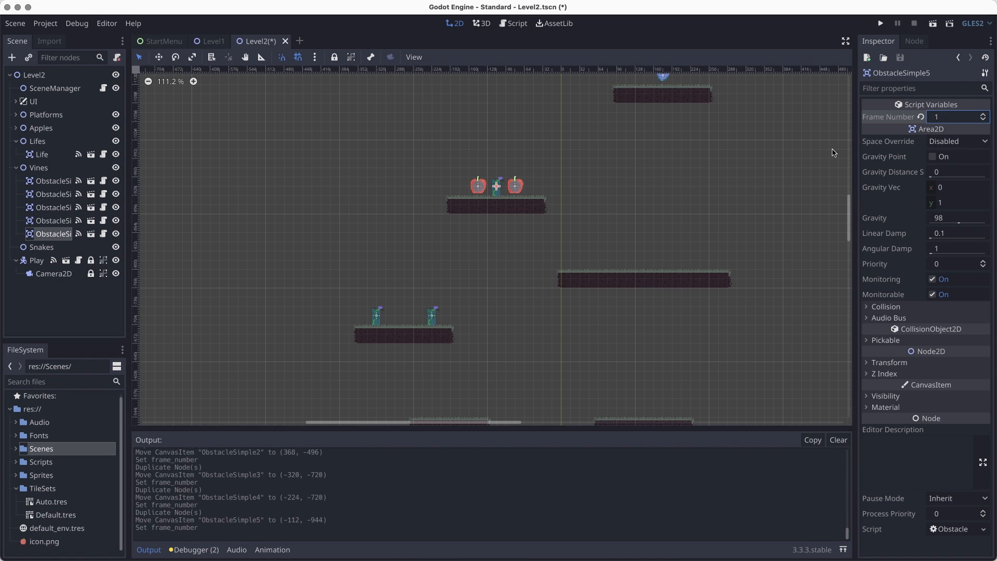
Place duplicate vines on either side of the Life heart at (128, -1136) and (224, -1136), giving the second one frame number 2
middle_click_drag(831, 152, 638, 275)
key("super+d")
left_click_drag(307, 309, 498, 200)
key("super+d")
scroll(603, 244, "up", 2)
middle_click_drag(576, 228, 601, 293)
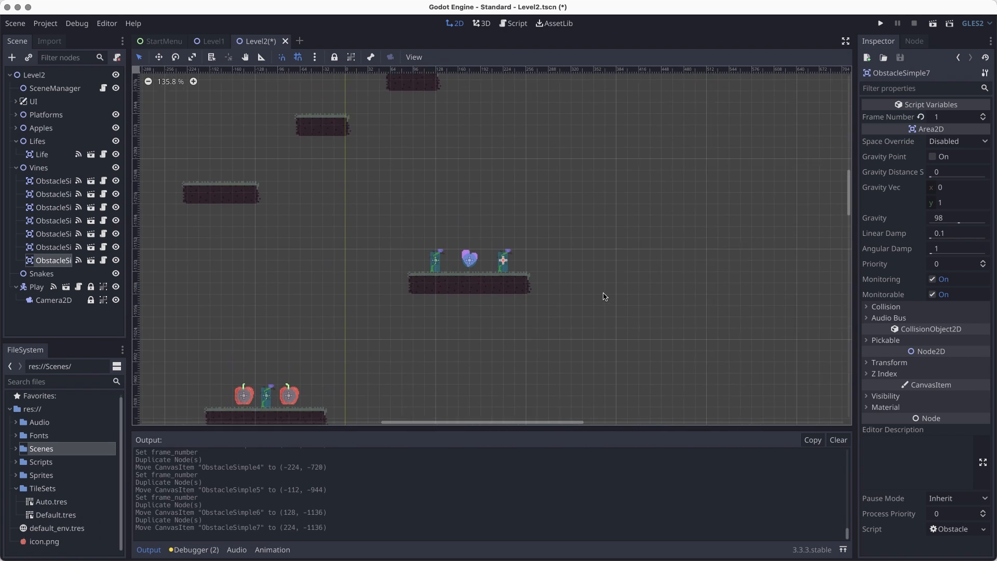
scroll(600, 292, "up", 3)
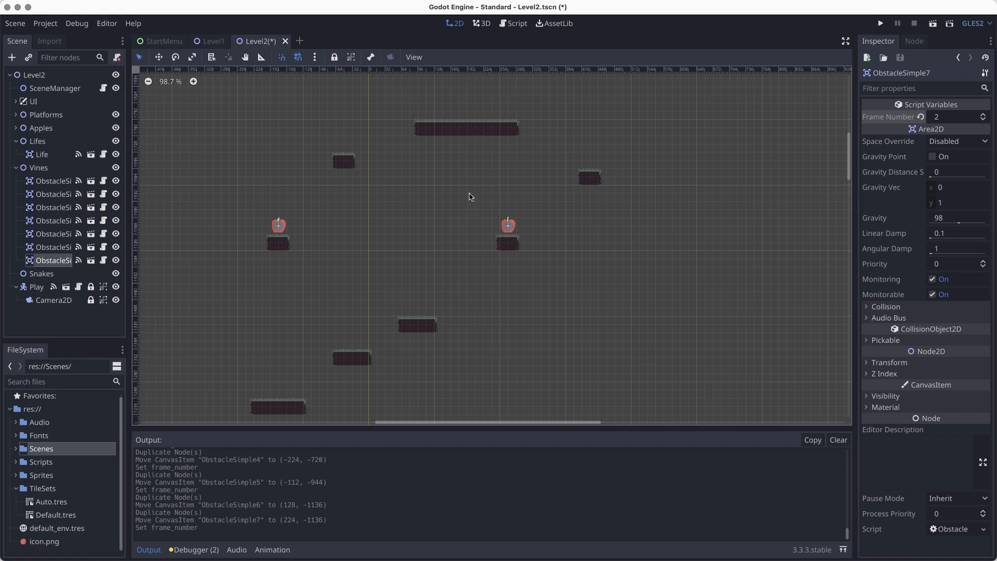
Place two duplicate vines on the wide topmost platform at (128, -1808) and (256, -1808)
scroll(647, 89, "down", 5)
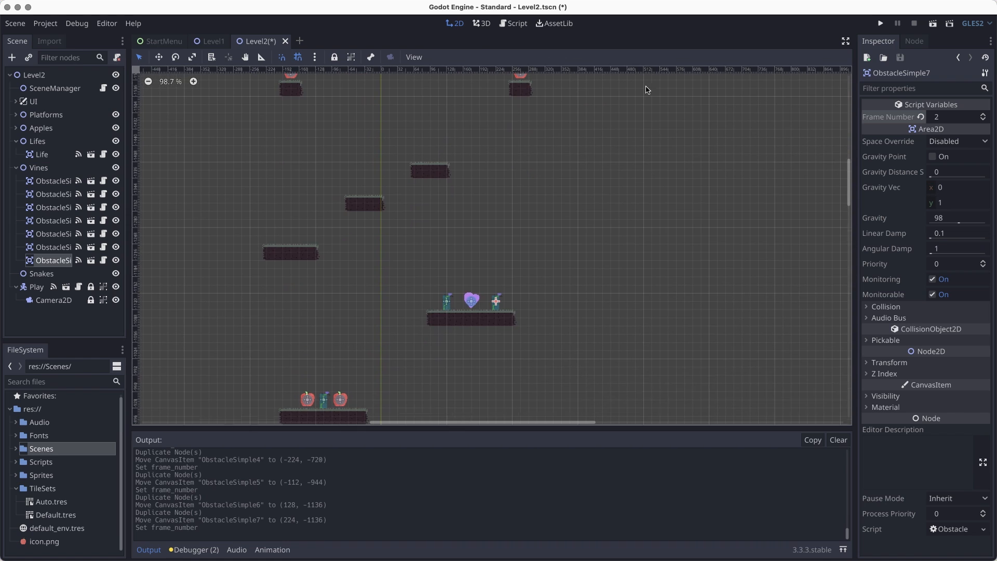
scroll(527, 243, "down", 3)
scroll(519, 338, "up", 1)
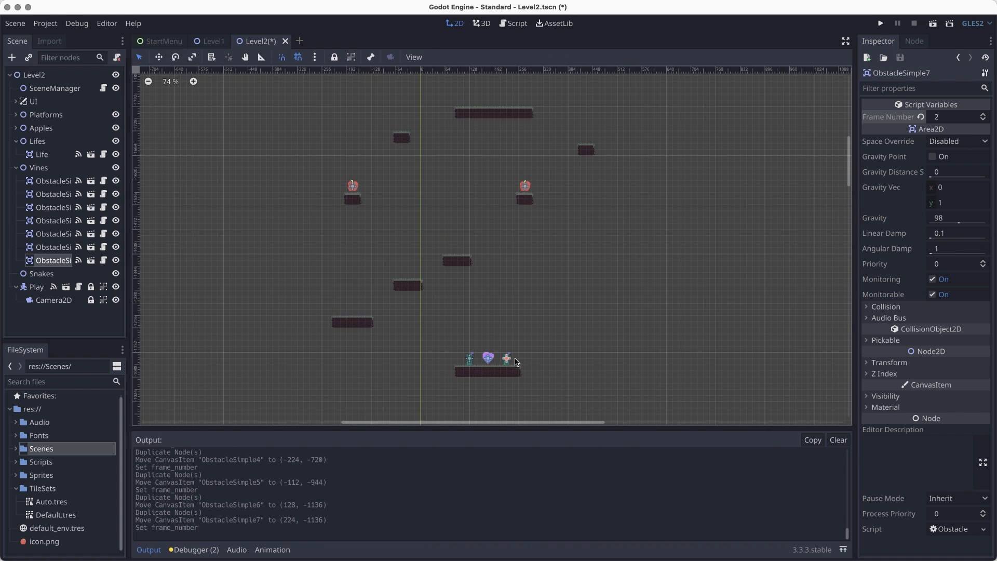
key("super+d")
left_click_drag(508, 362, 469, 100)
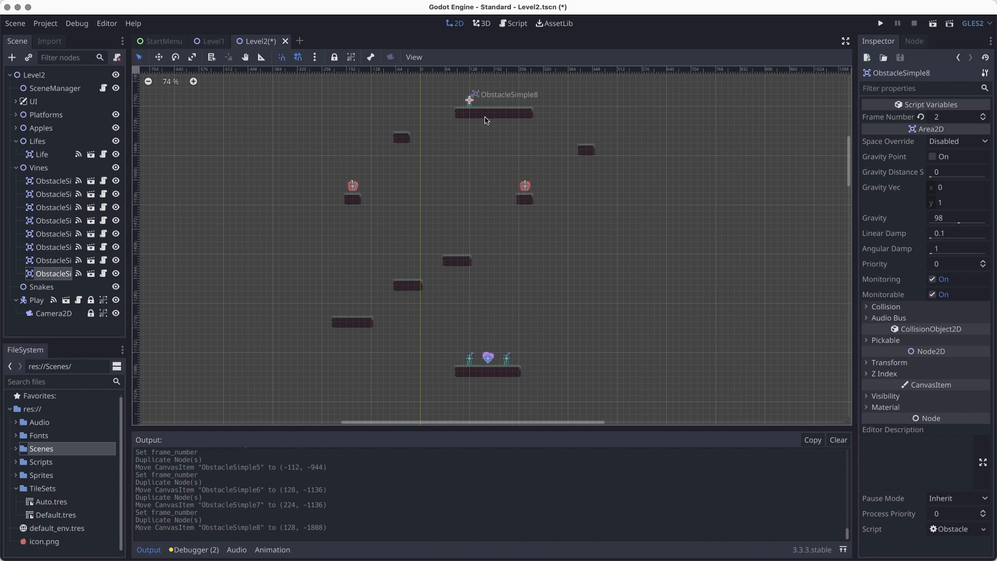
key("super+d")
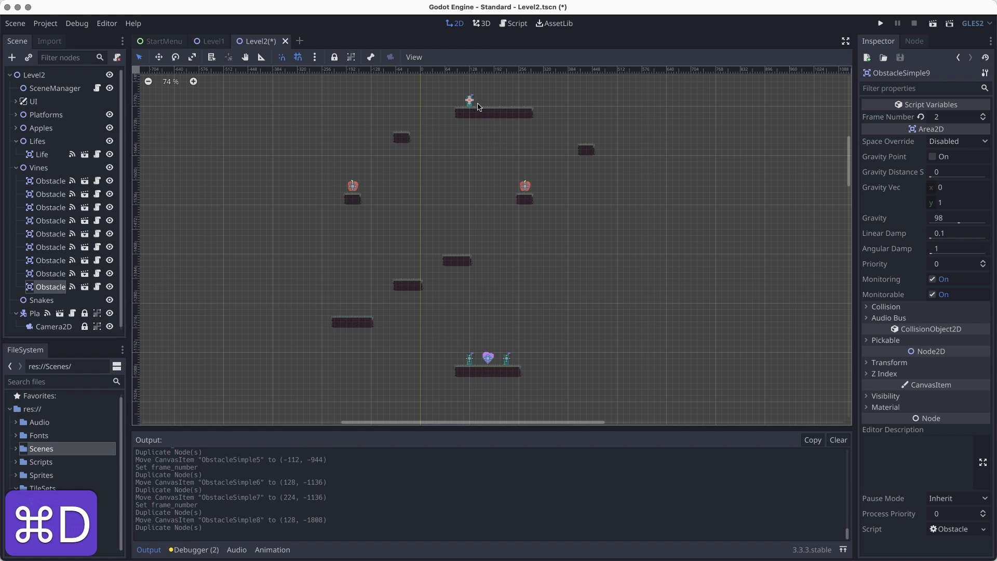
left_click_drag(469, 100, 521, 99)
Spread the two vines on the topmost platform outward to (112, -1808) and (272, -1808)
scroll(530, 165, "up", 9)
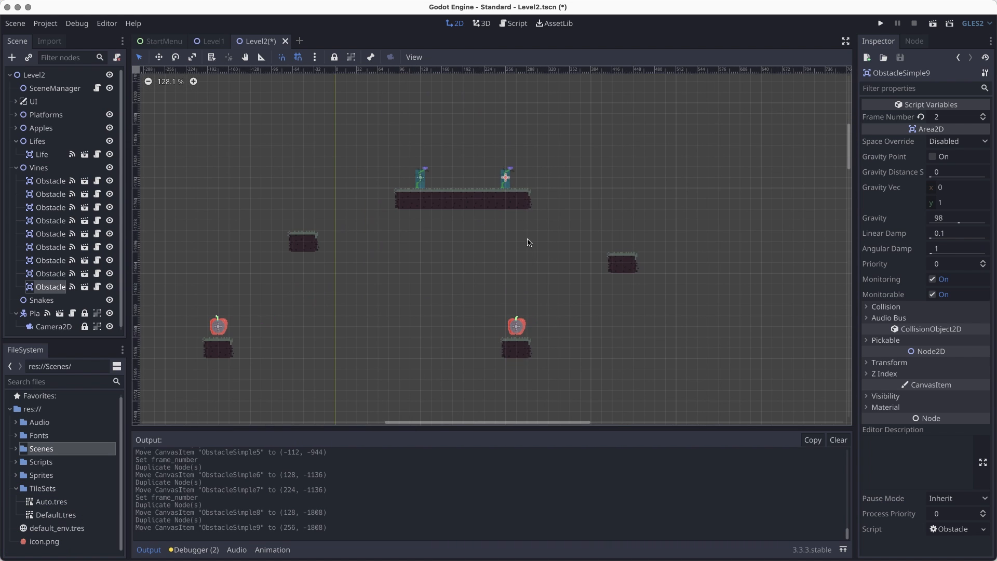
middle_click_drag(483, 282, 478, 355)
scroll(476, 348, "up", 8)
left_click_drag(331, 200, 309, 200)
left_click_drag(514, 200, 537, 201)
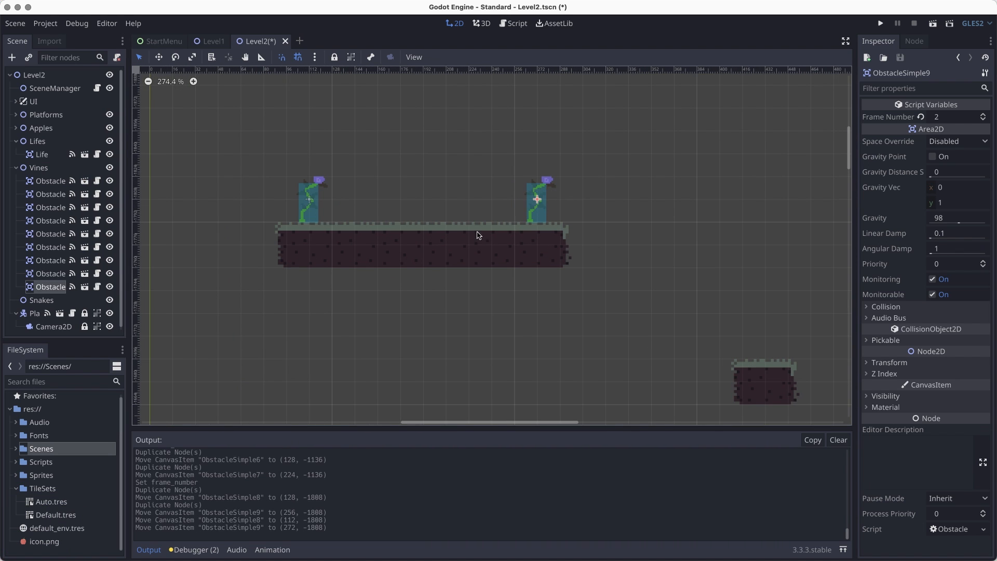
Duplicate the second vine on the topmost platform in place, collapse the Vines container, and save the scene
scroll(445, 242, "down", 6)
key("super+d")
scroll(445, 242, "down", 4)
middle_click_drag(445, 242, 463, 278)
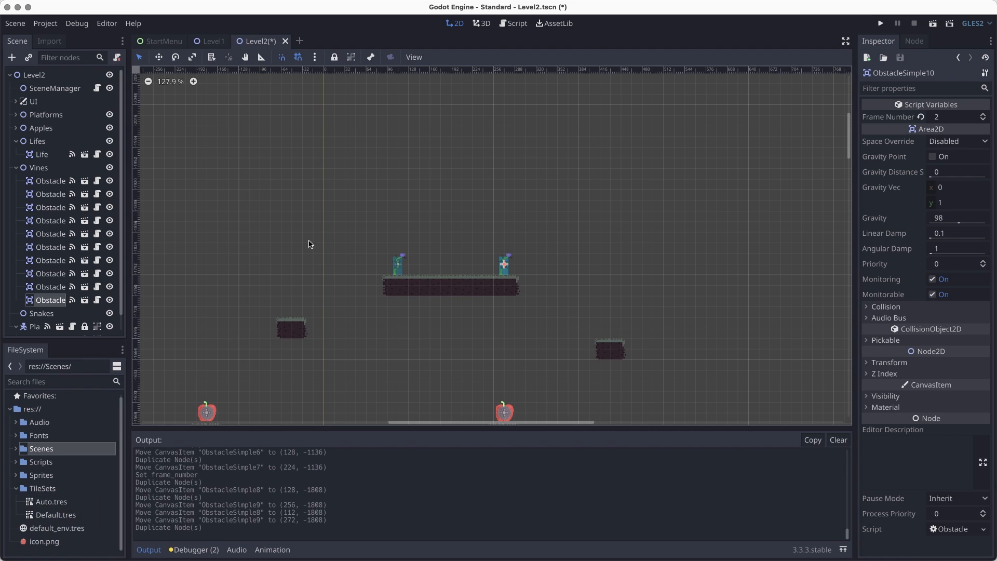
left_click(16, 168)
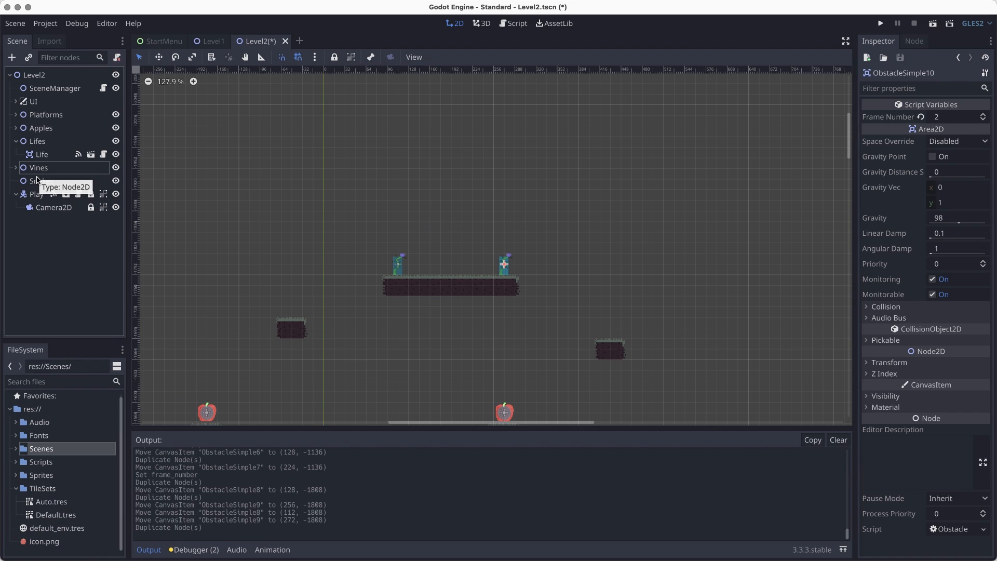
key("super+s")
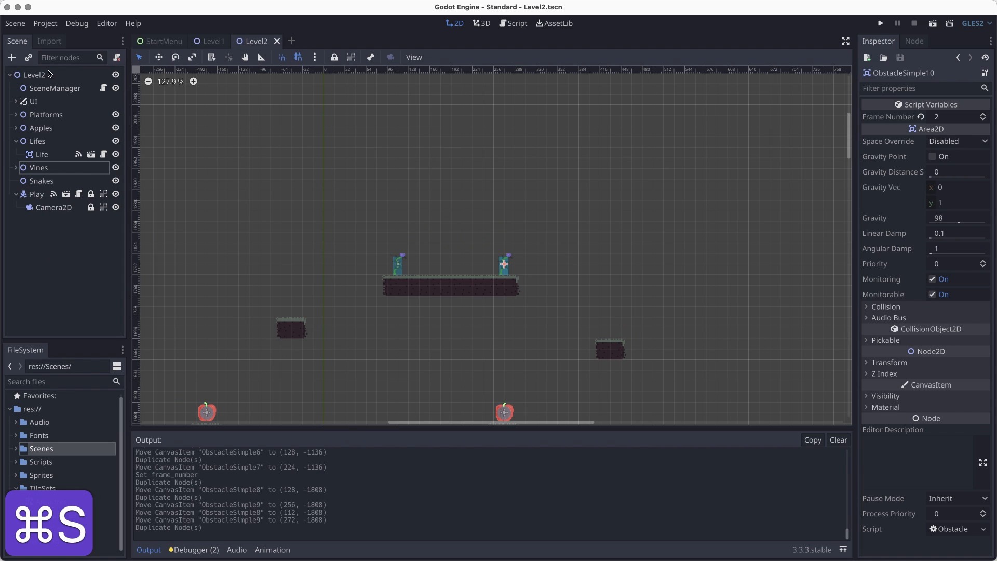
Merge the Portals node with its portal from Level1.tscn into the Level2 root node
left_click(41, 75)
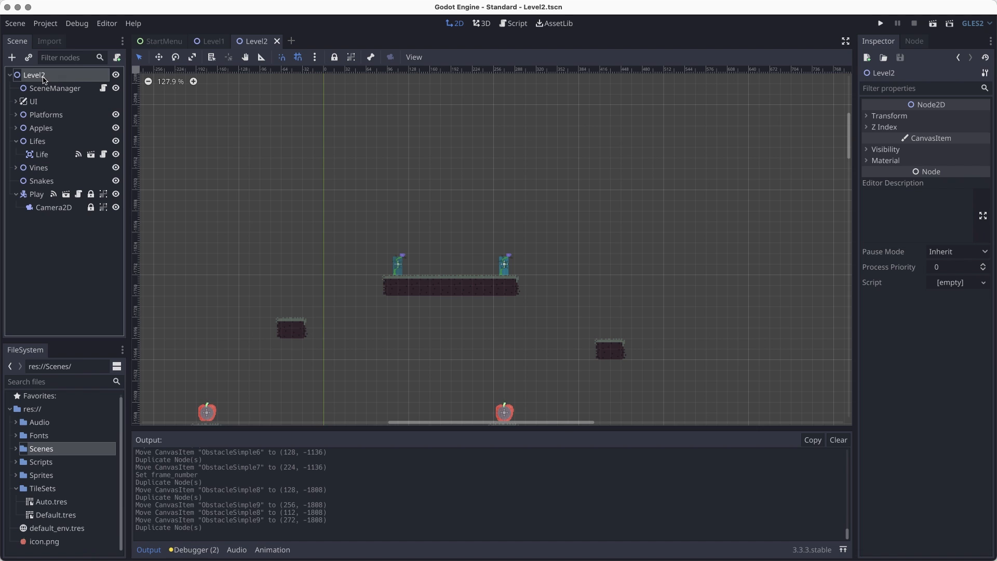
right_click(43, 78)
left_click(140, 225)
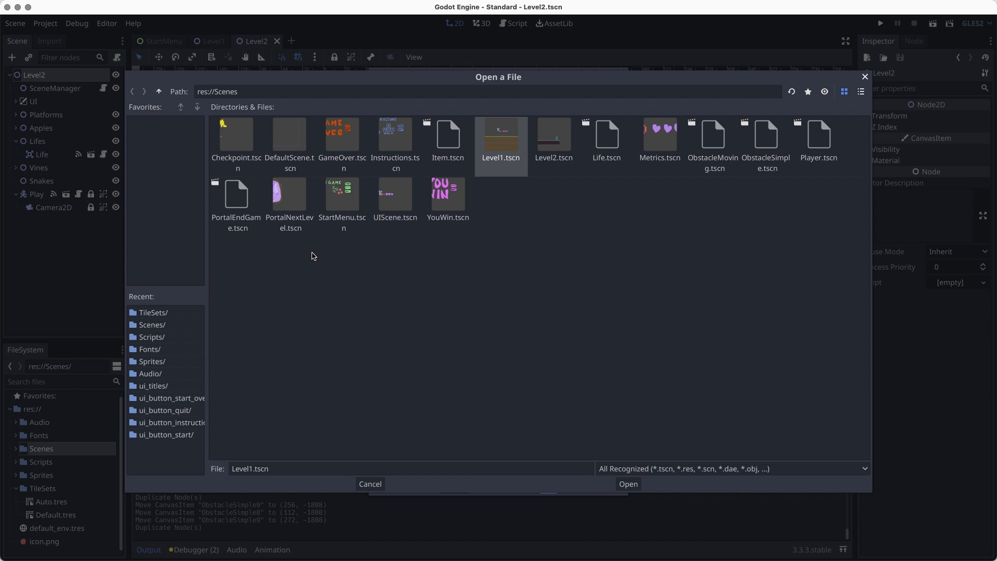
double_click(514, 152)
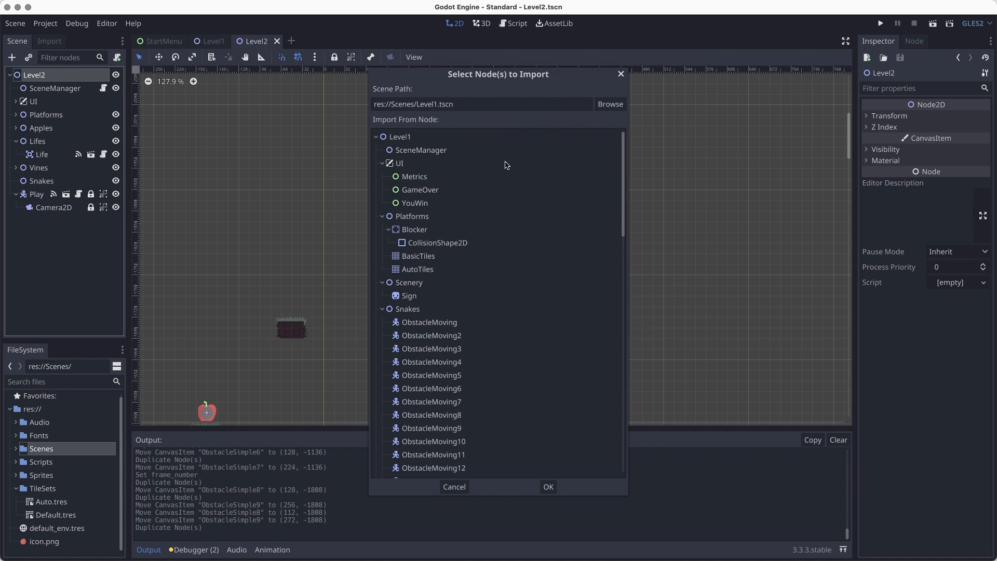
left_click(382, 308)
left_click(382, 282)
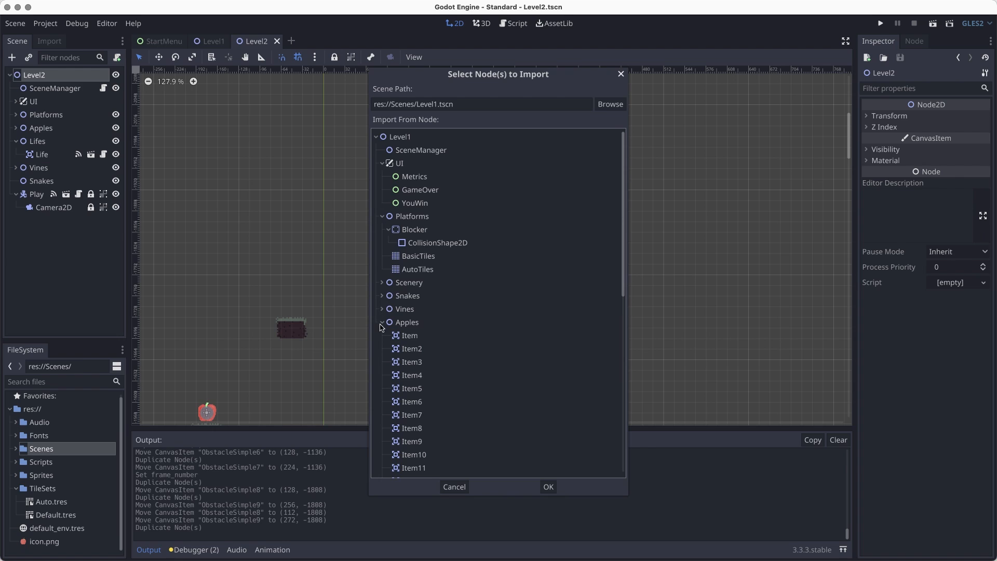
left_click(382, 322)
left_click(382, 335)
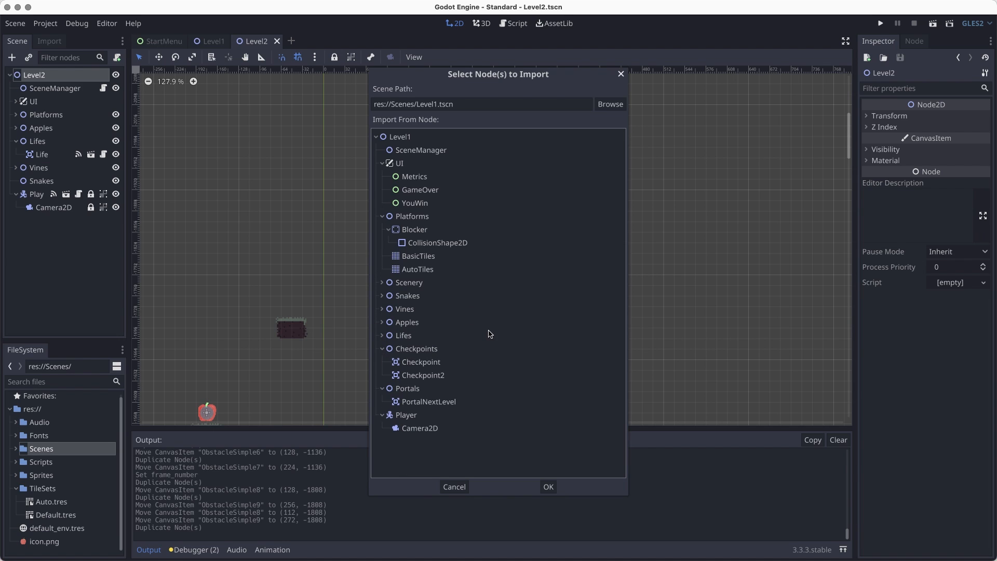
left_click(410, 388)
left_click(548, 487)
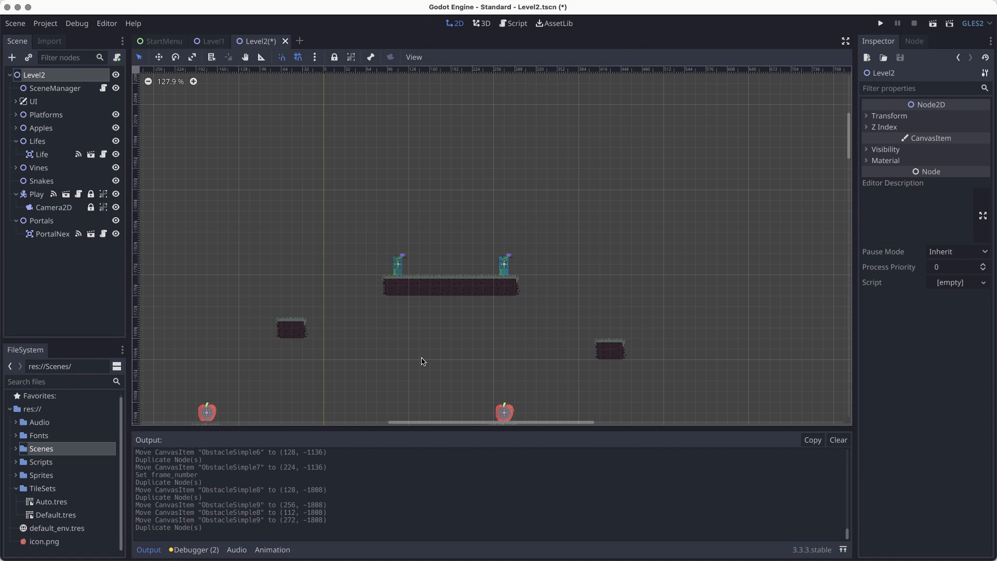
Set the imported PortalNextLevel node's position to x 200, y -1800
left_click(51, 234)
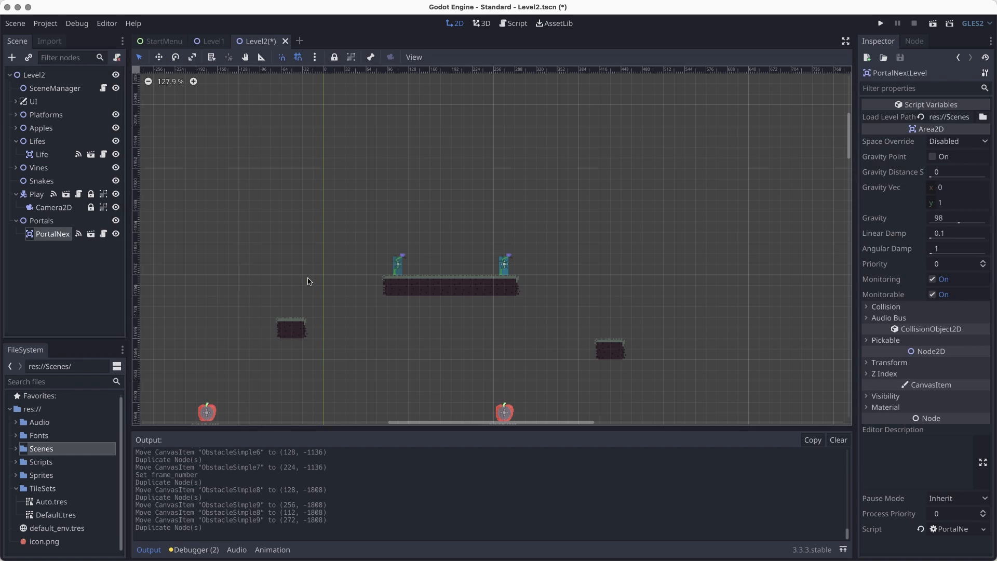
scroll(310, 280, "down", 10)
middle_click_drag(373, 342, 294, 137)
scroll(529, 275, "down", 10)
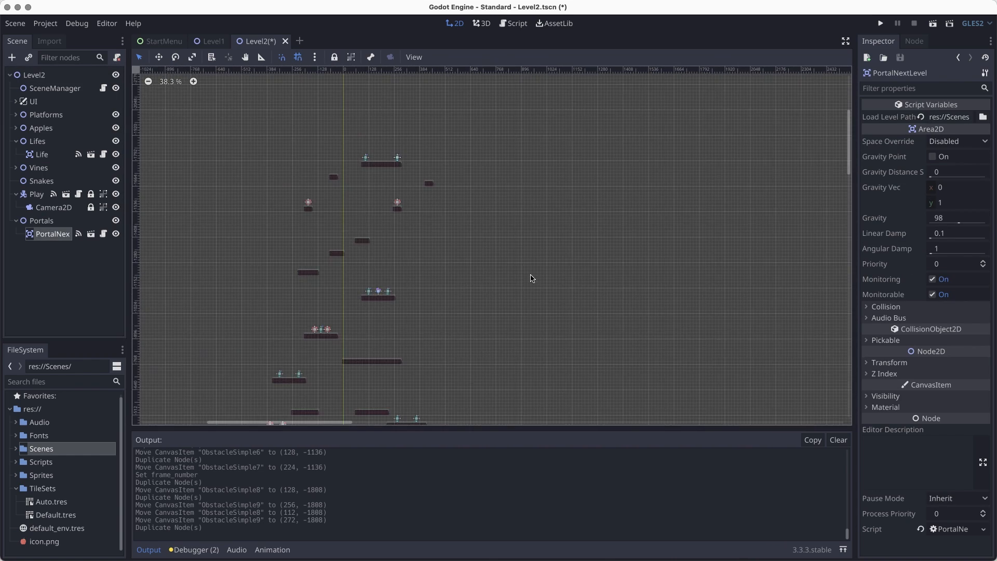
scroll(545, 285, "left", 2)
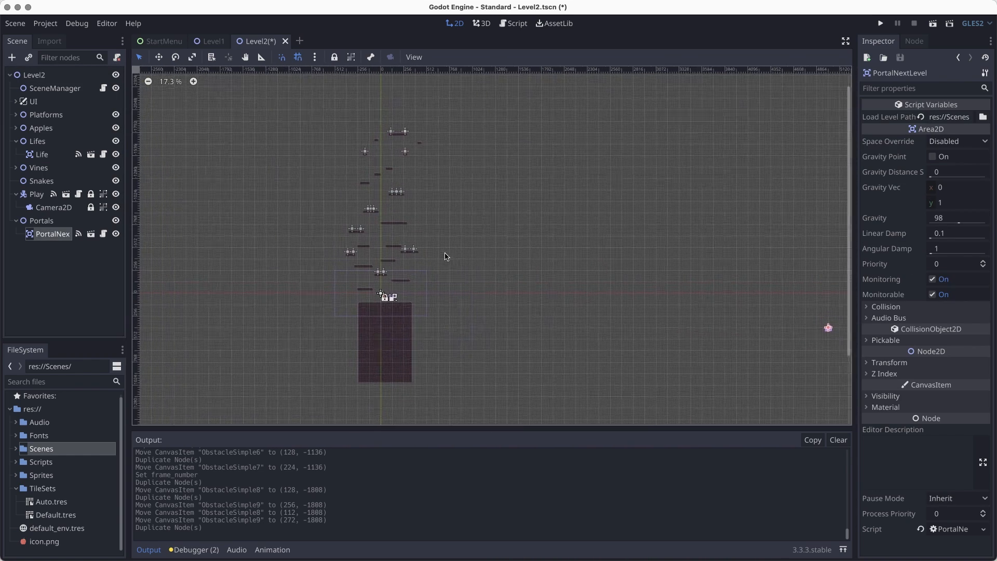
scroll(445, 256, "up", 5)
scroll(464, 298, "up", 10)
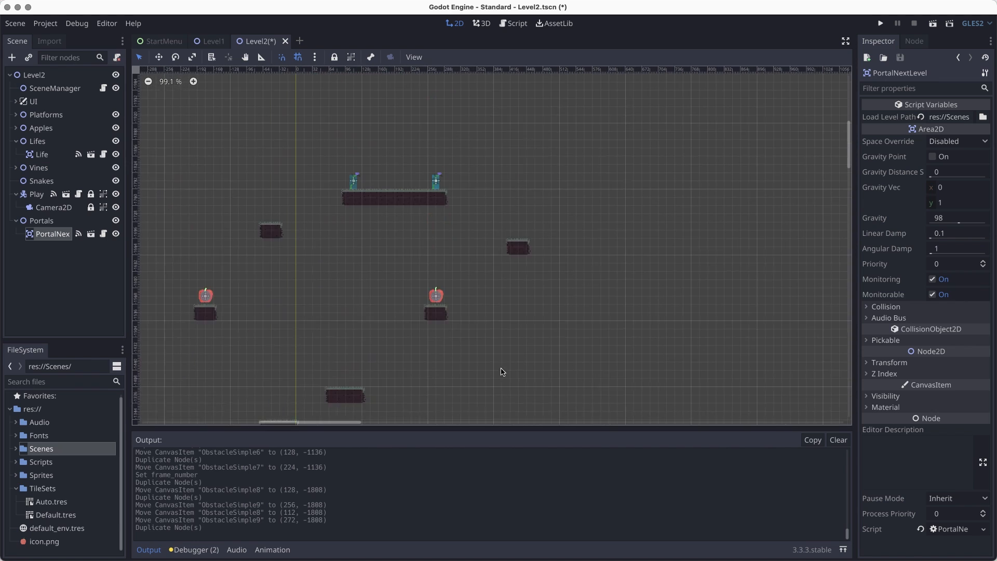
scroll(464, 306, "up", 3)
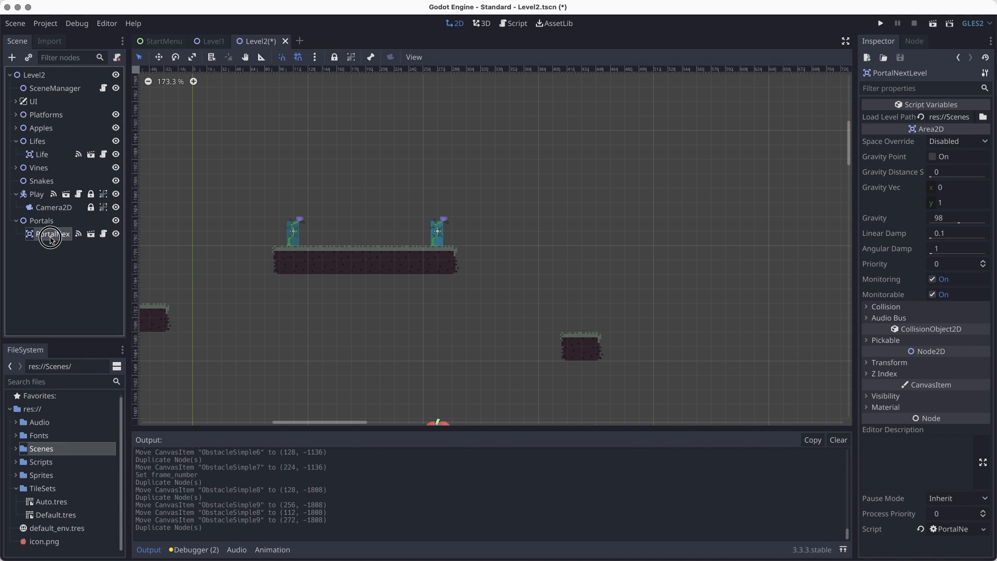
left_click(888, 363)
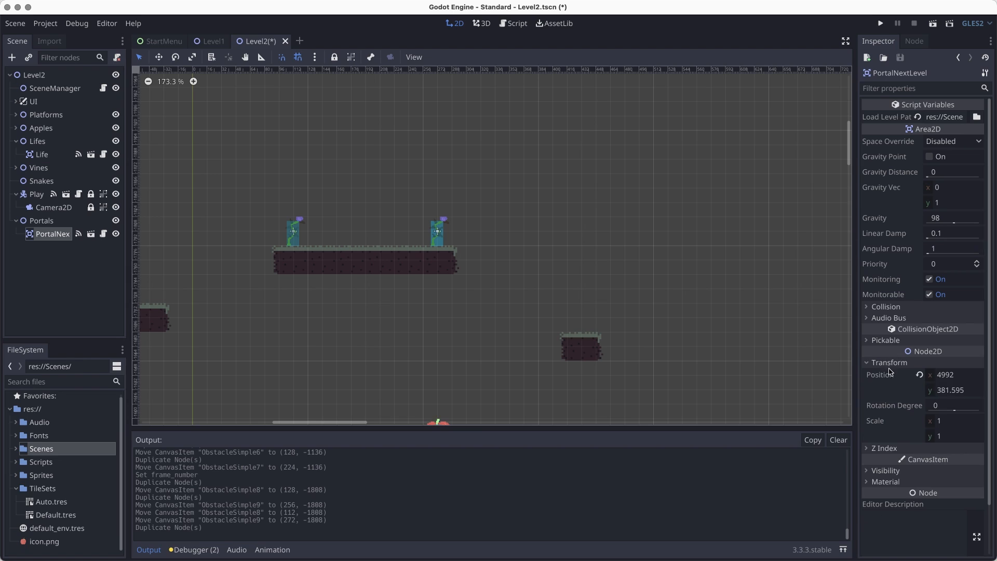
left_click(949, 377)
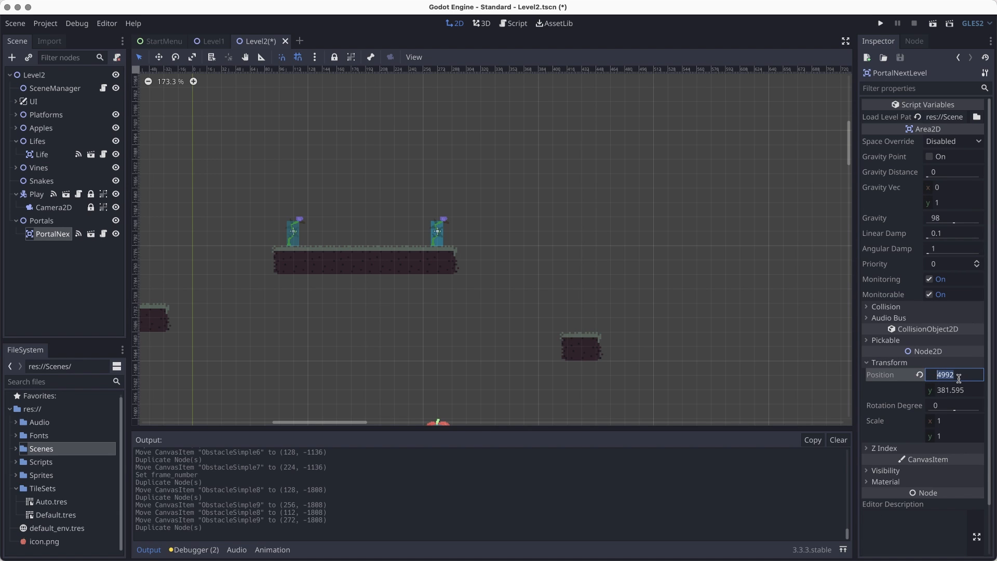
key("Tab")
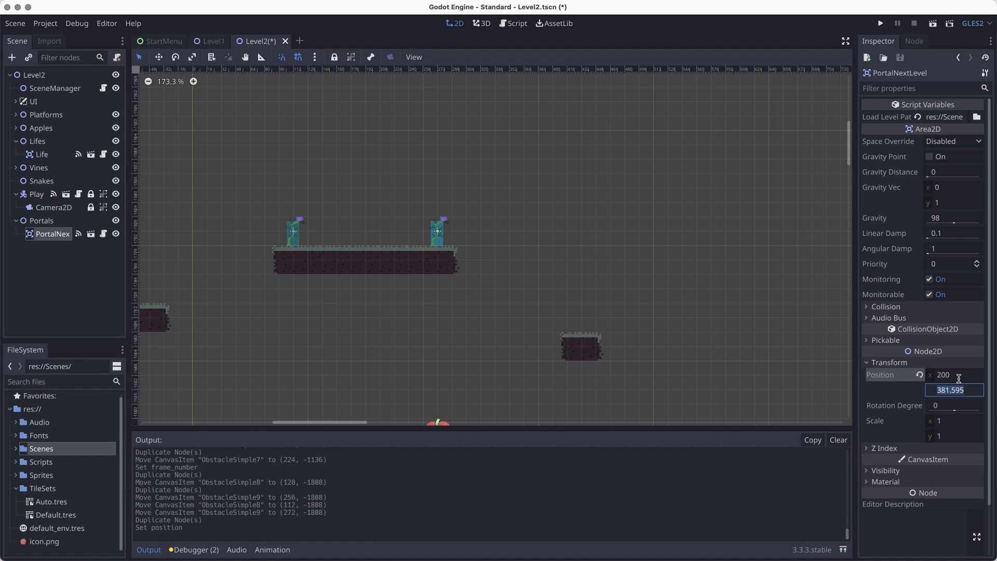
key("Return")
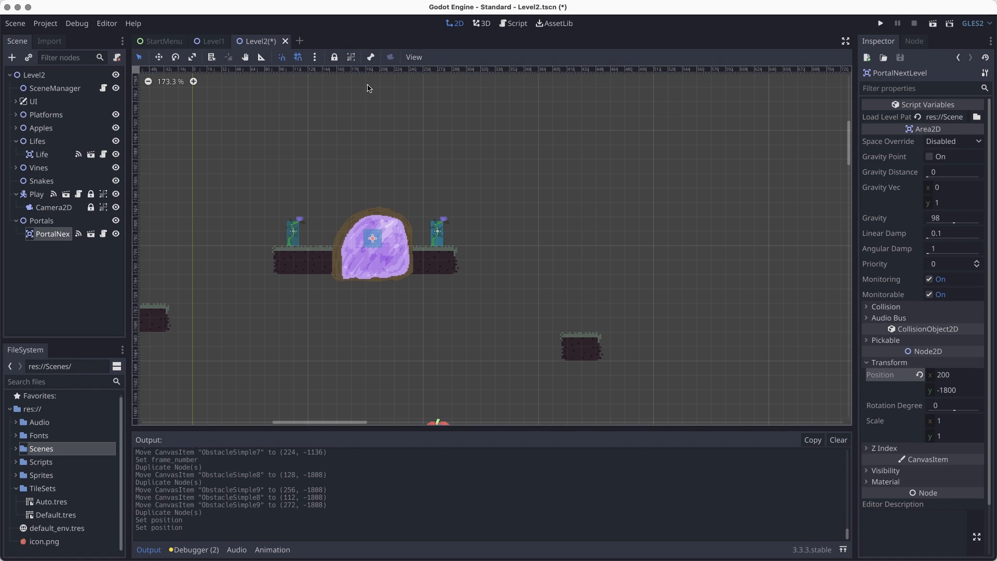
Move the portal onto the highest platform between the two vine obstacles, at position 192, -1824, and save the scene
left_click_drag(374, 244, 370, 212)
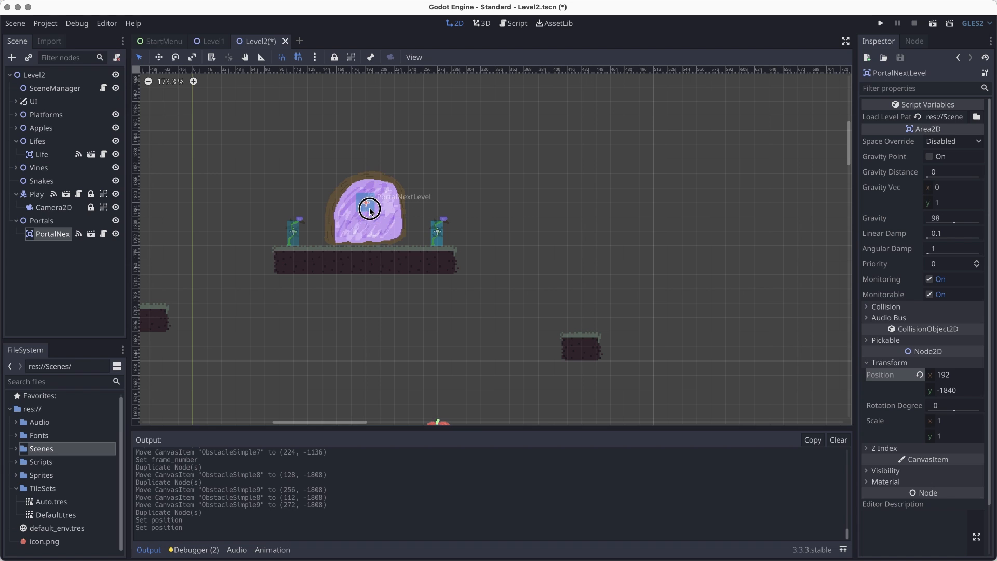
scroll(405, 292, "up", 4)
scroll(420, 341, "up", 3)
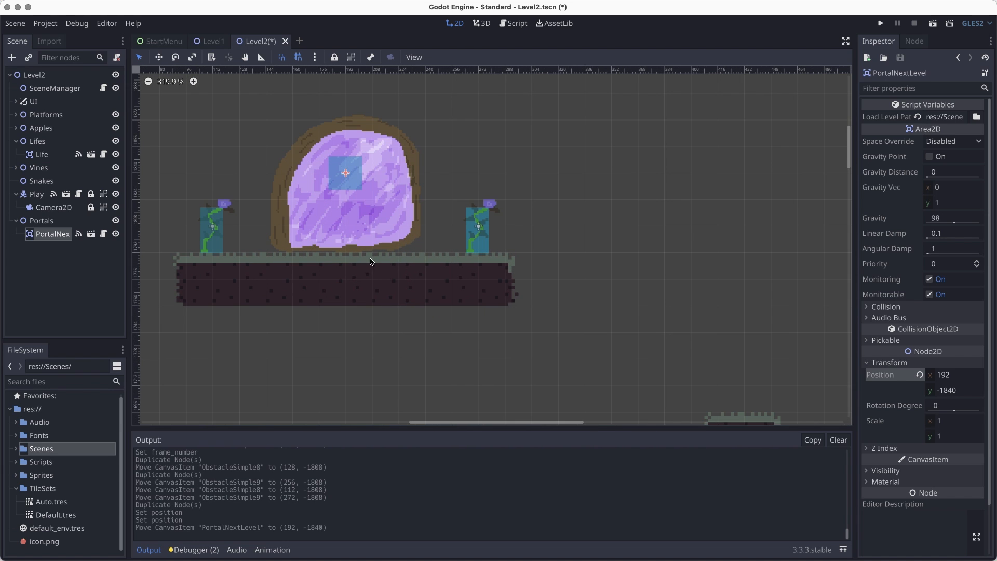
left_click_drag(346, 173, 351, 199)
key("super+s")
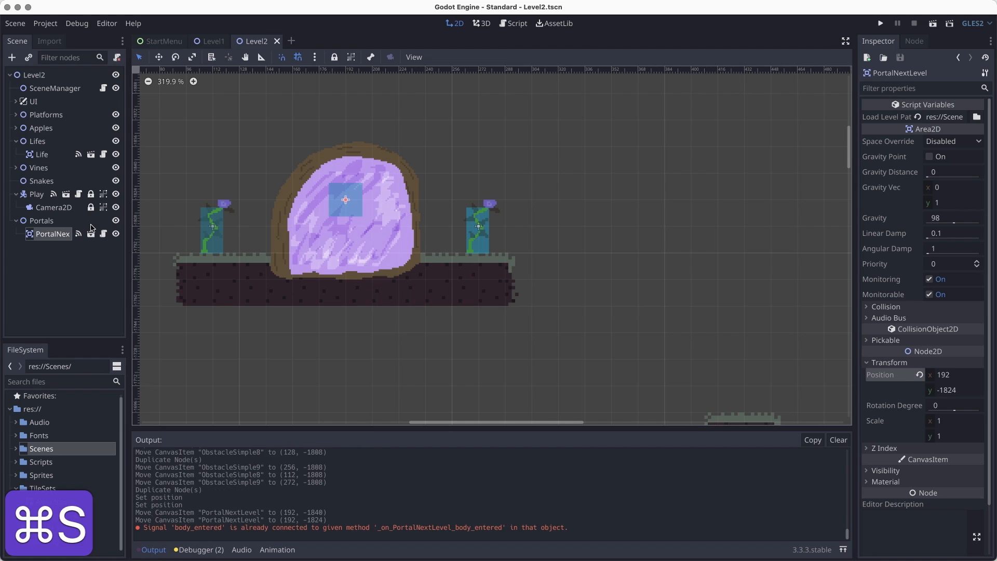
Copy the hex code of the Modulate colour from the BasicTiles tilemap under Platforms
left_click(16, 114)
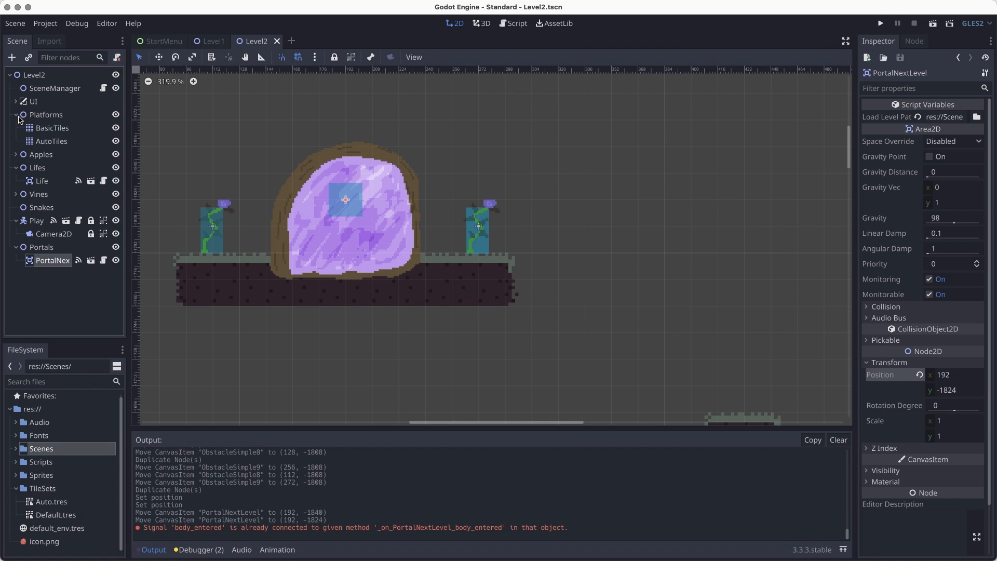
left_click(52, 128)
left_click(955, 312)
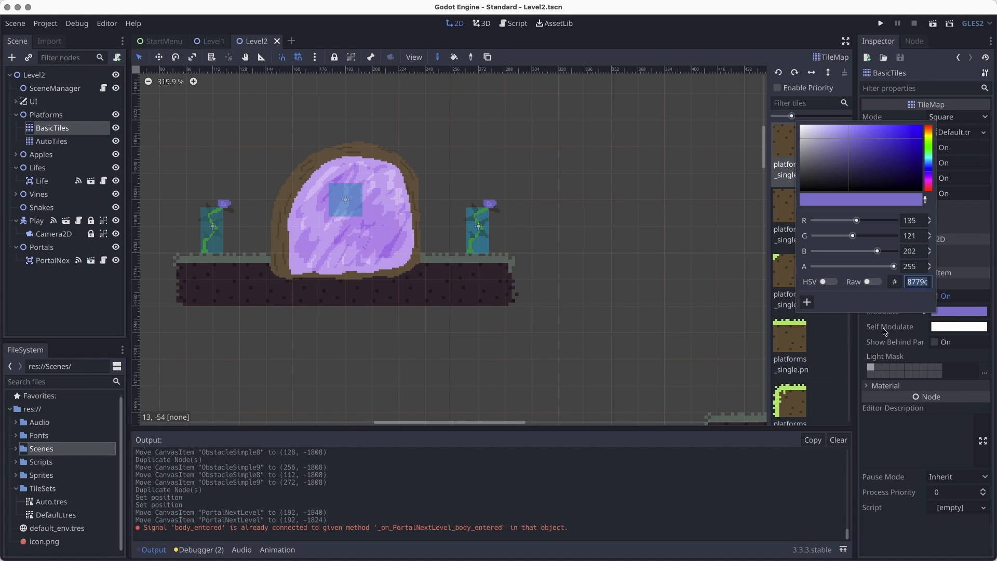
double_click(912, 282)
key("super+c")
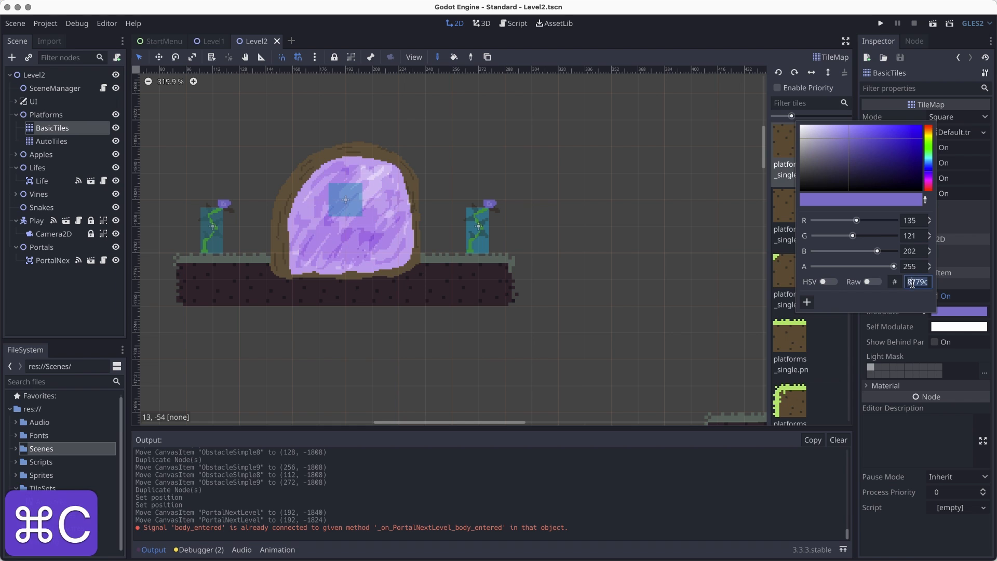
Apply the copied purple (RGB 135, 121, 202) as the Modulate colour of the PortalNextLevel node
left_click(912, 338)
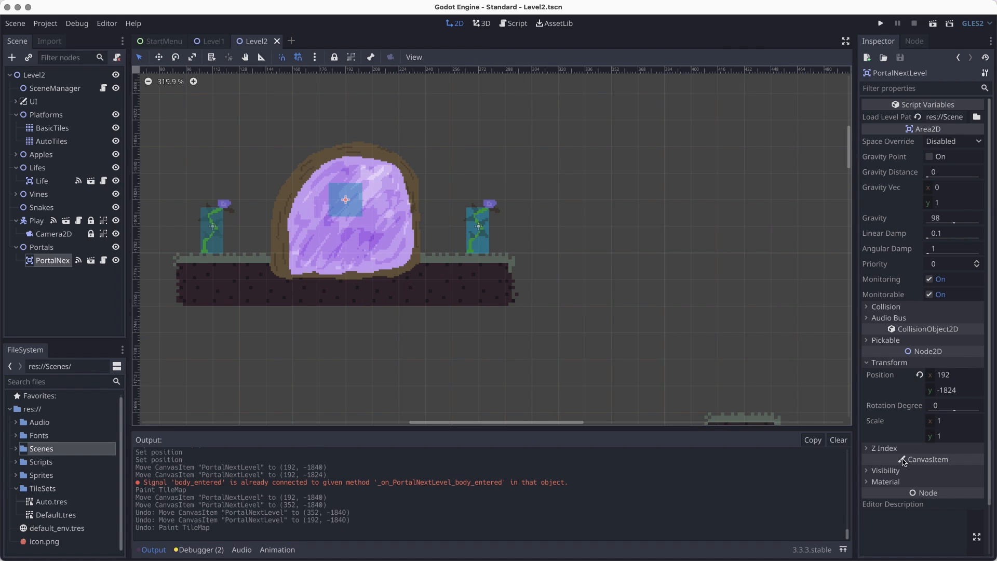
left_click(885, 470)
left_click(954, 498)
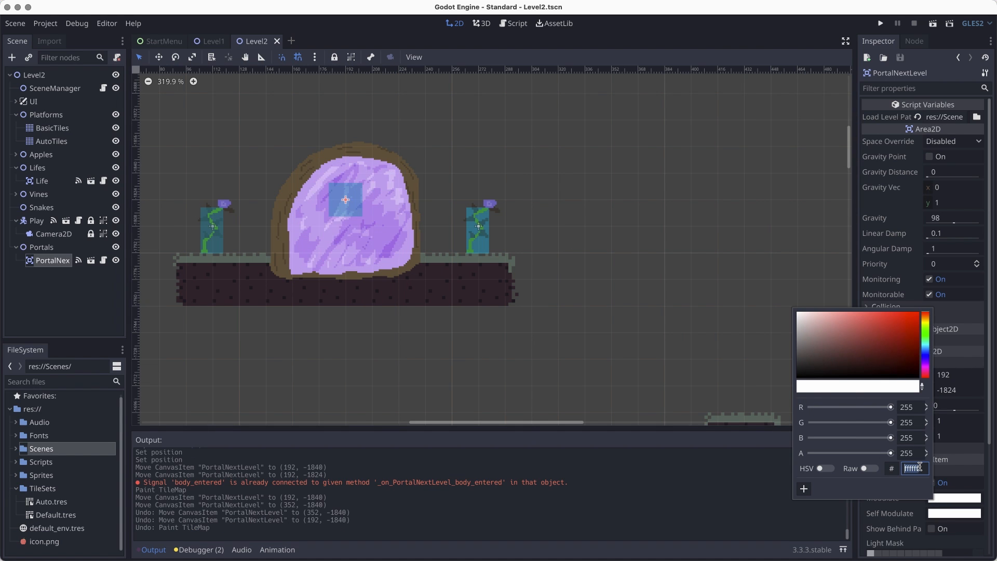
key("super+v")
key("Return")
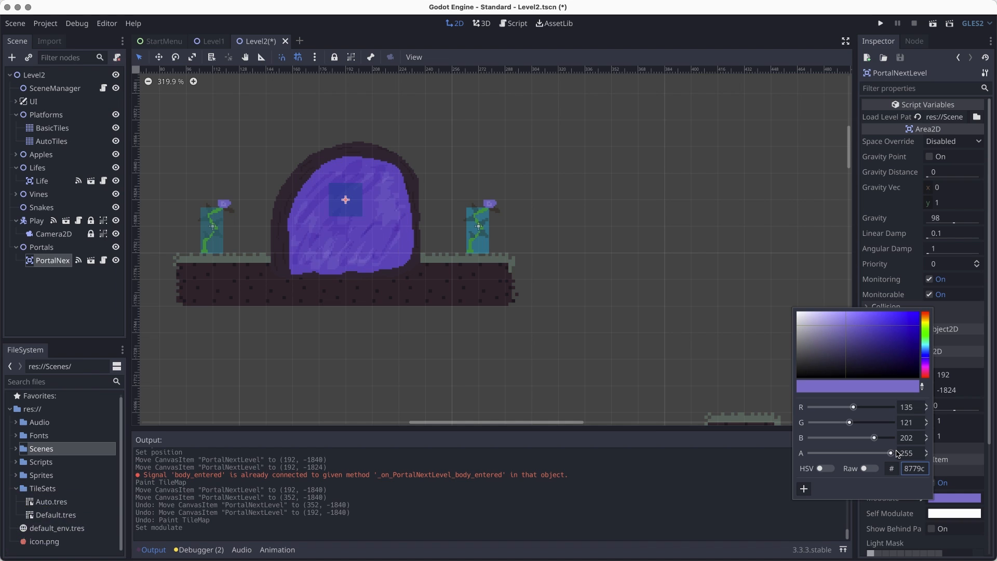
left_click(674, 246)
left_click(348, 196)
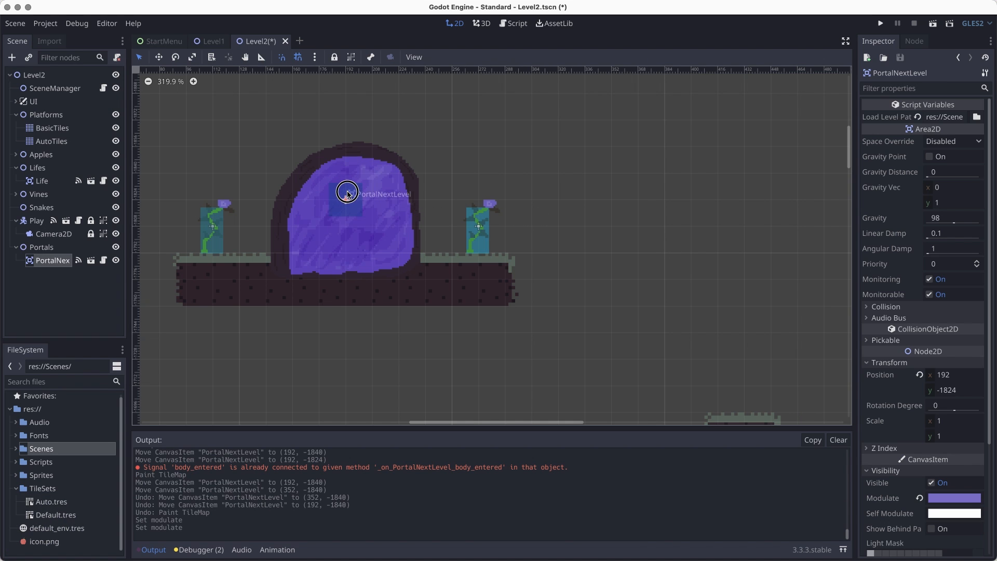
Collapse the portal's visibility properties and inspect its transform values
scroll(218, 239, "up", 2)
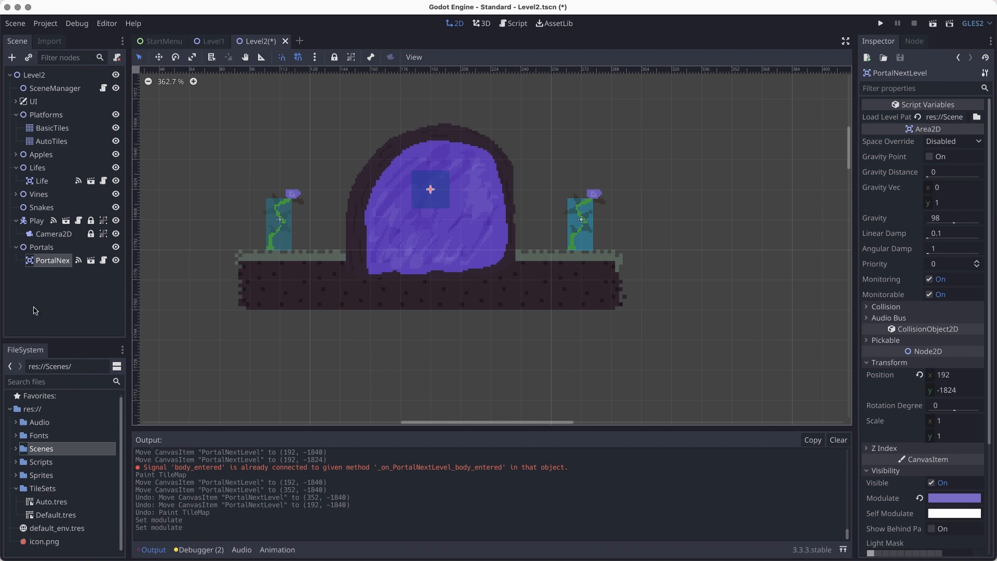
scroll(893, 234, "down", 3)
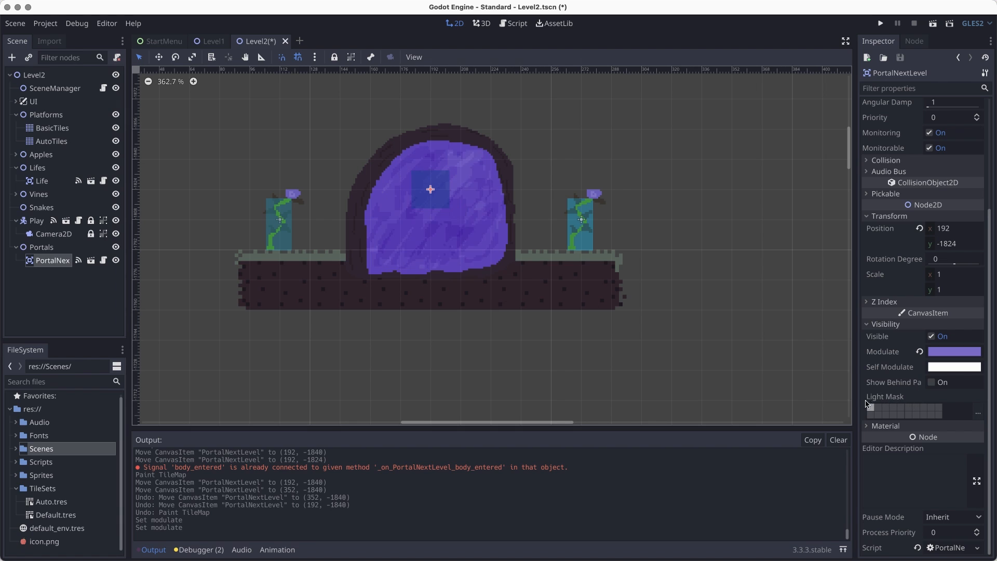
left_click(867, 325)
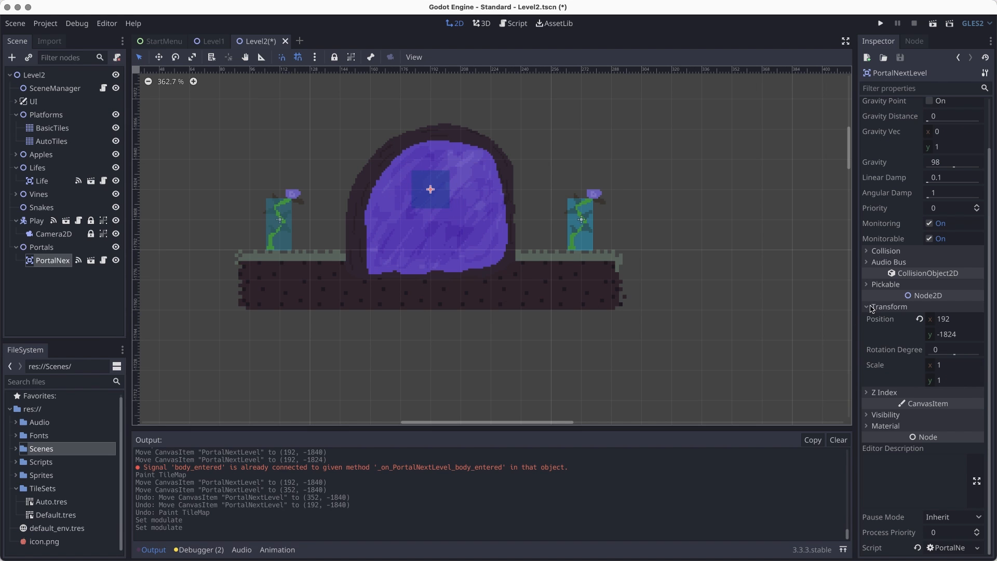
left_click(872, 306)
left_click(51, 262)
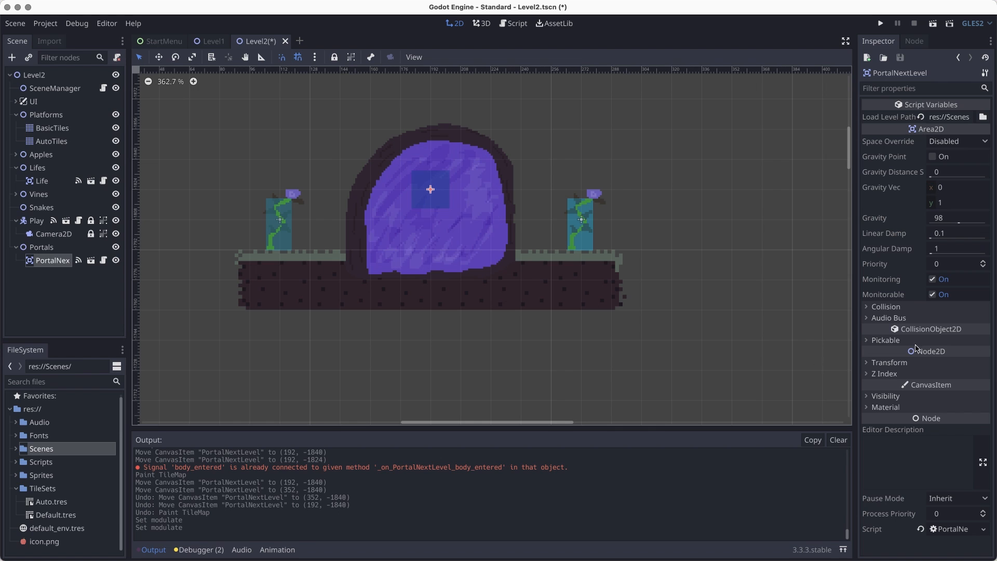
left_click(890, 363)
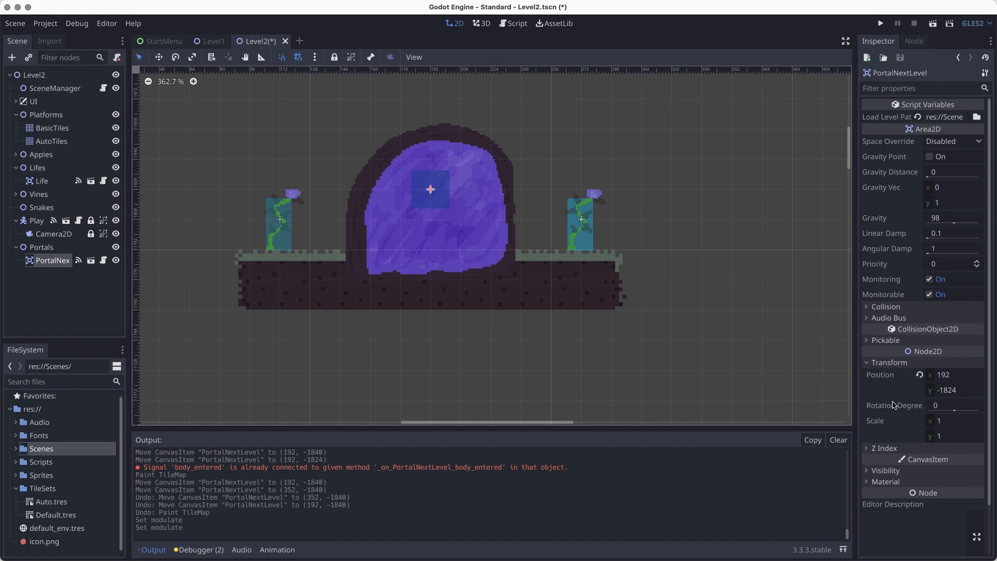
Instance the PortalEndGame.tscn scene as a child of the Portals node
right_click(43, 250)
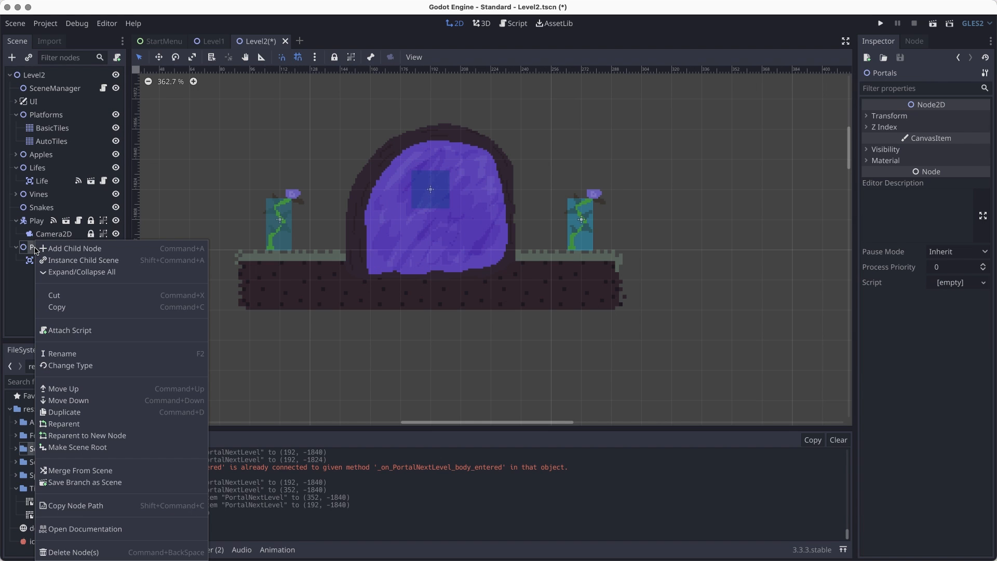
left_click(73, 261)
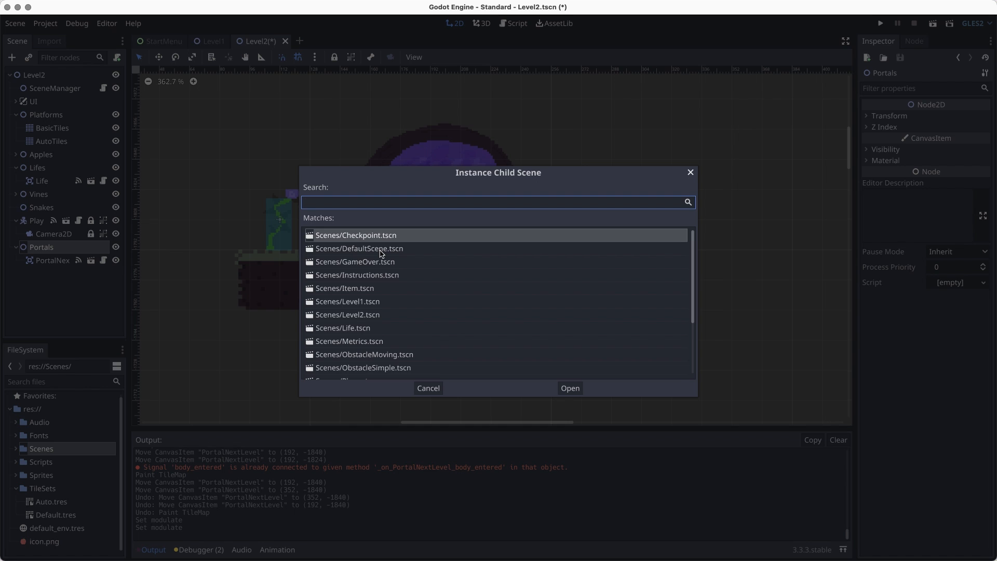
type("por")
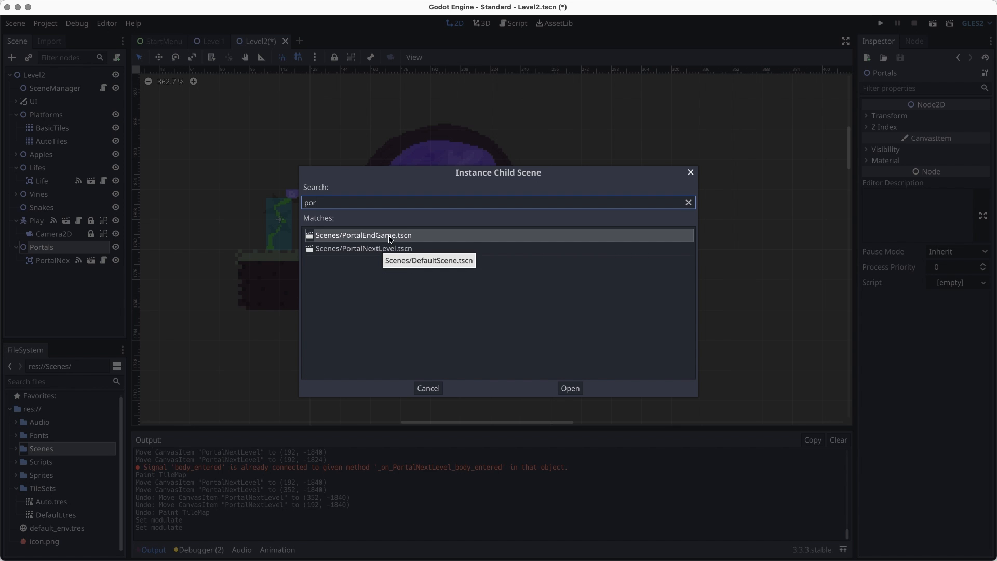
left_click(569, 344)
left_click(570, 388)
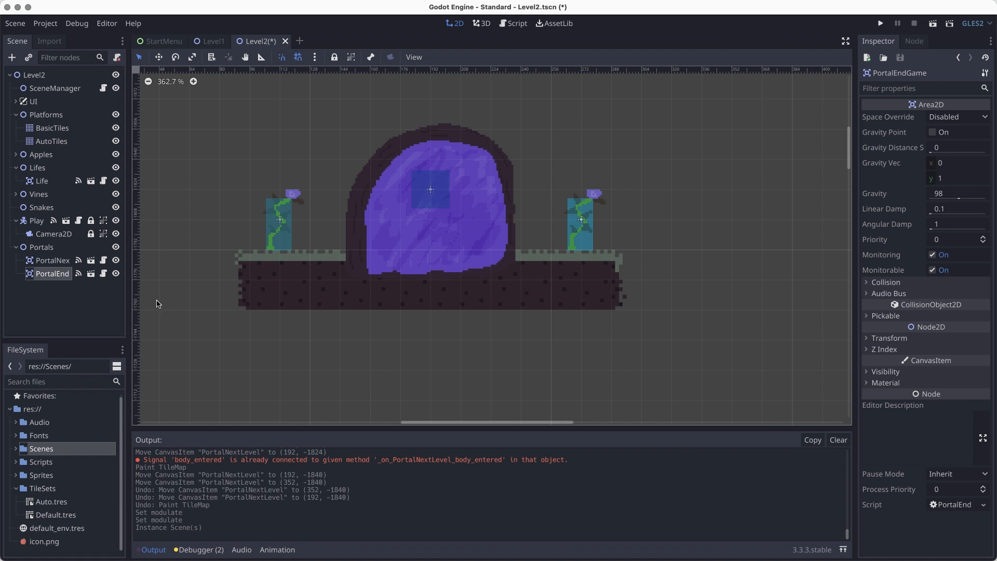
Set the PortalEndGame node's position to x 192, y -1824, the same as the PortalNextLevel node
left_click(64, 261)
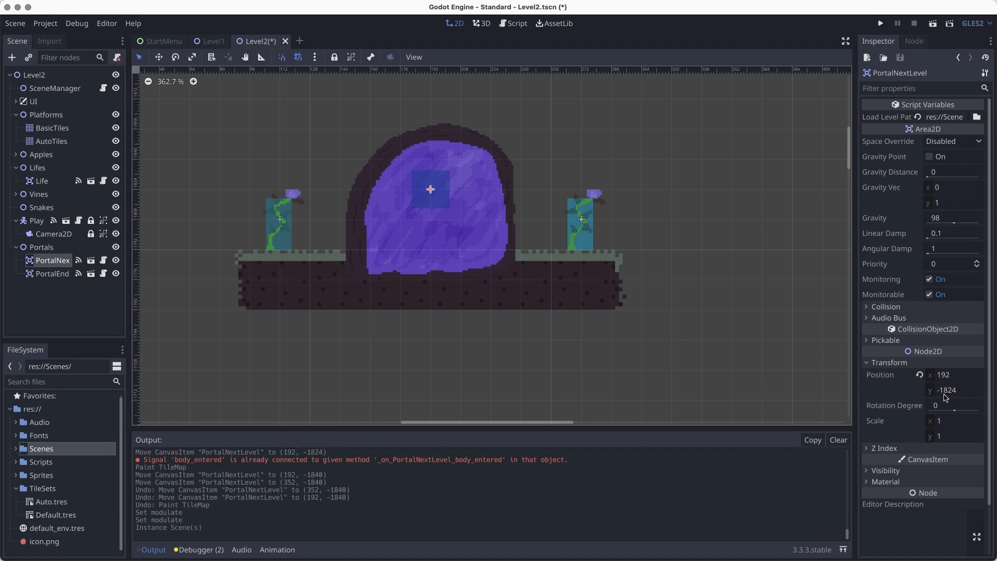
left_click(61, 279)
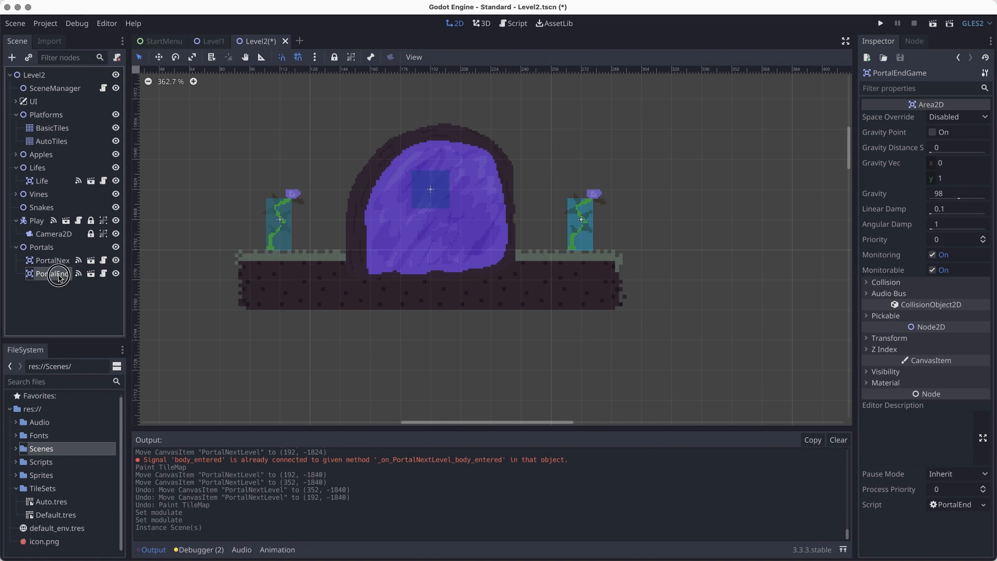
left_click(914, 342)
left_click(950, 351)
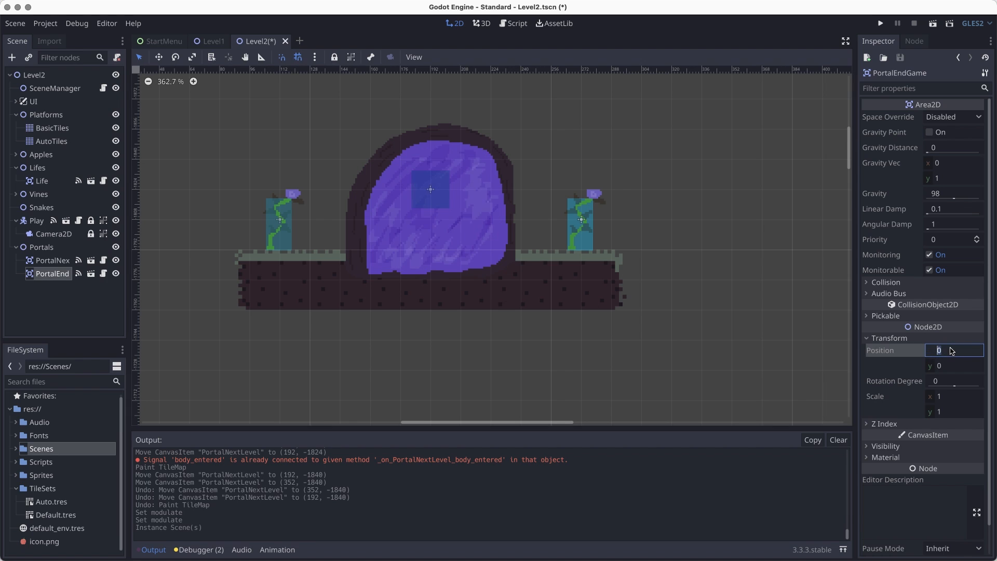
type("192")
key("Tab")
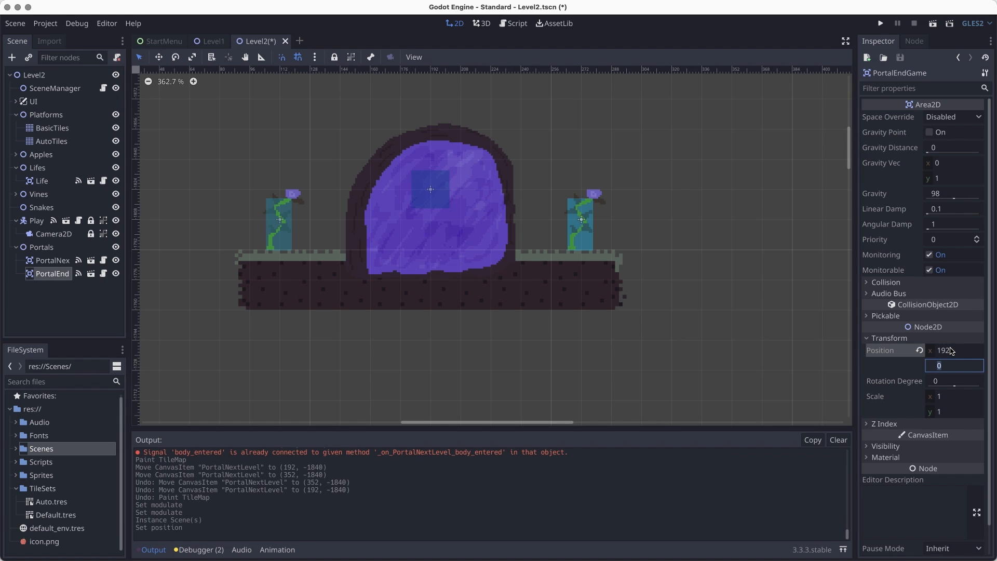
type("-1824")
key("Return")
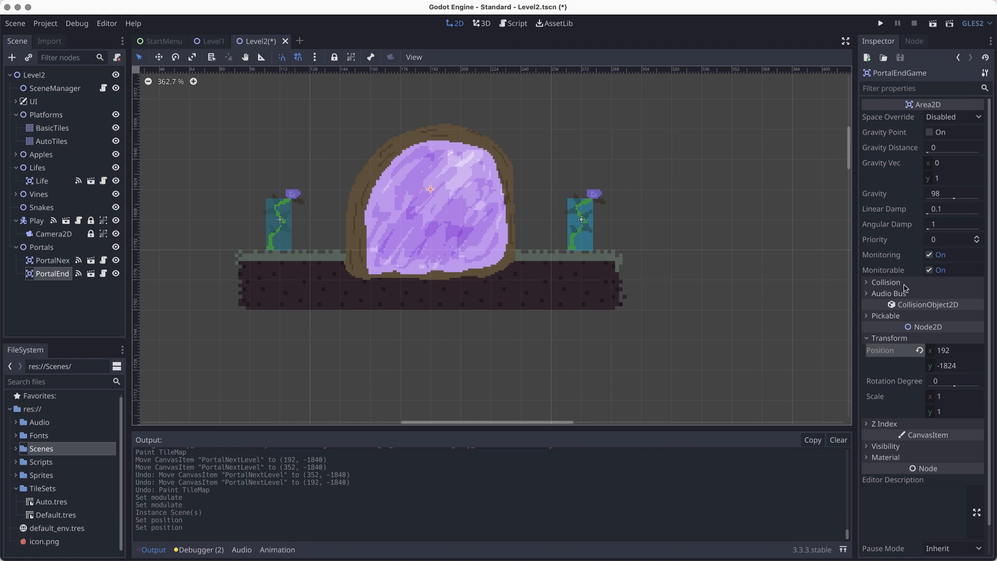
Apply the copied purple (RGB 135, 121, 202) as the Modulate colour of PortalEndGame and save the scene
left_click(888, 338)
left_click(885, 372)
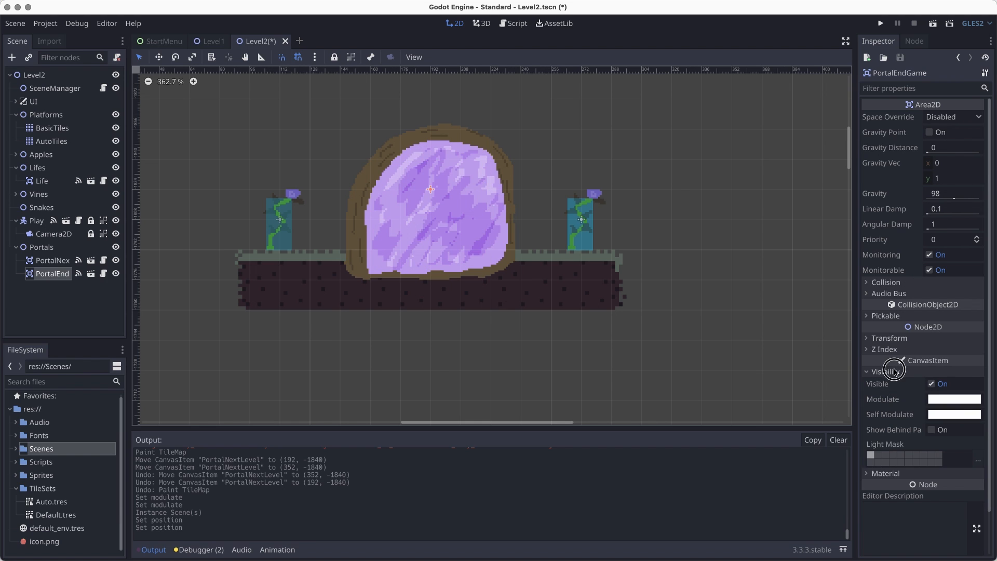
left_click(933, 400)
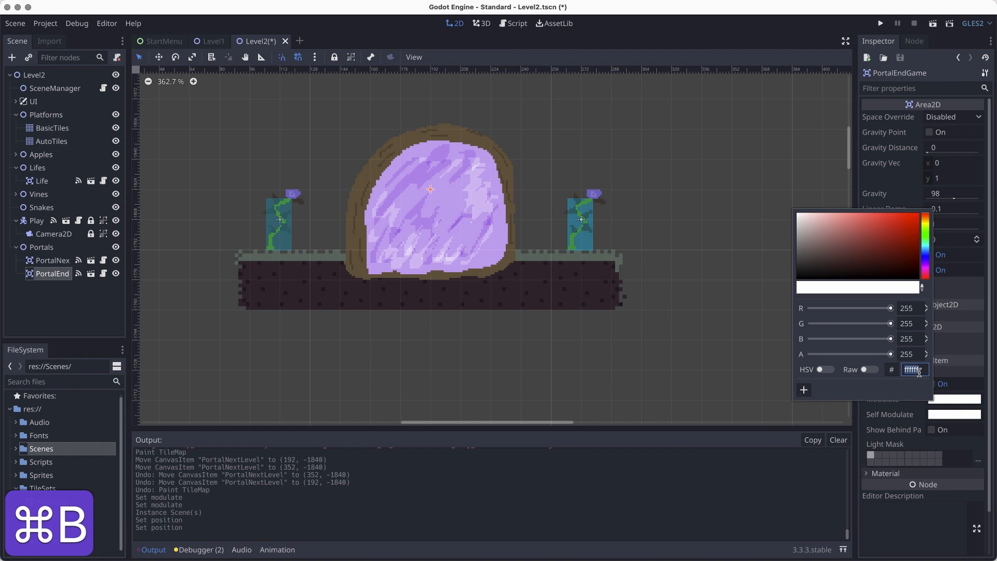
key("super+v")
key("Return")
key("super+s")
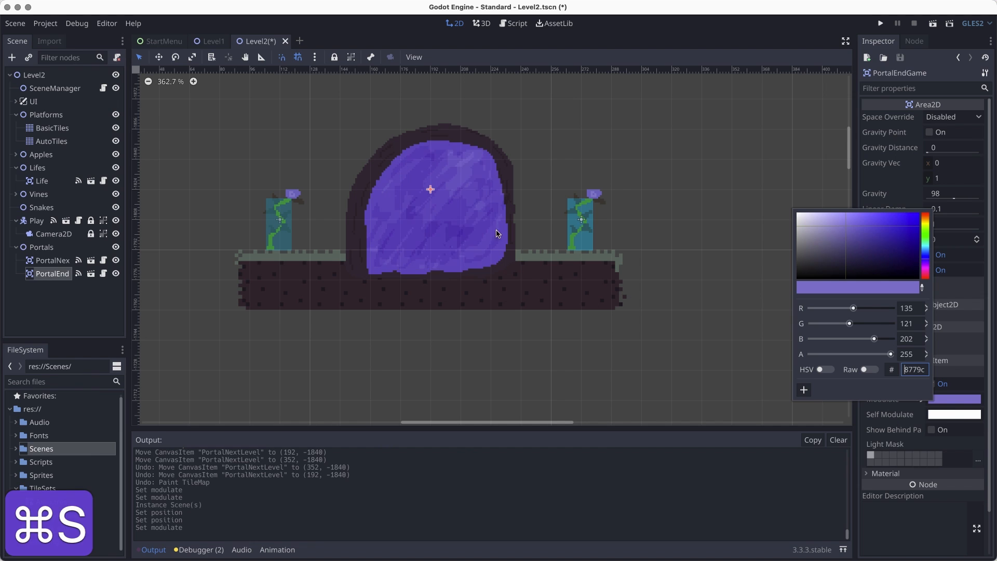
Delete the PortalNextLevel node from the Portals group
left_click(32, 260)
right_click(66, 260)
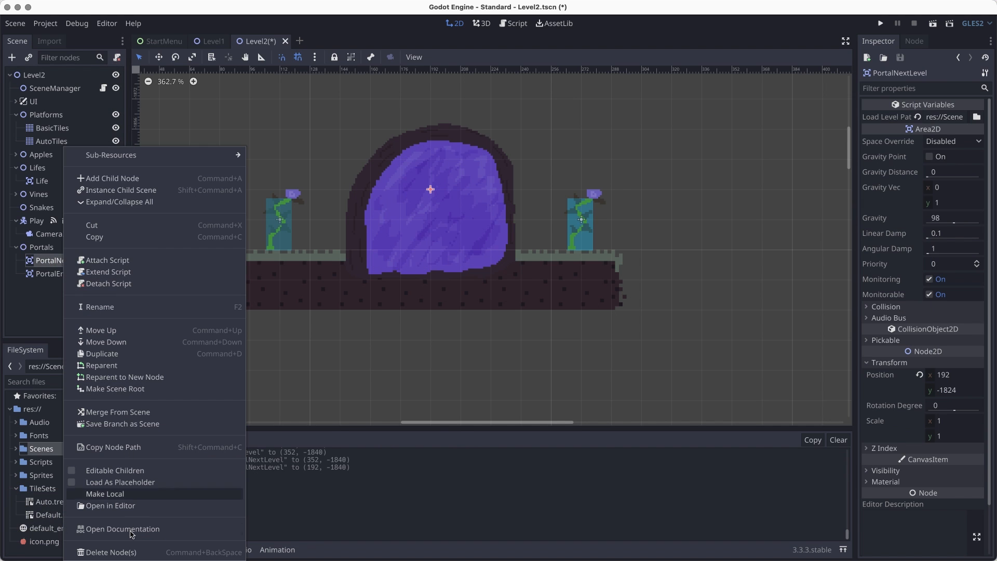
left_click(130, 551)
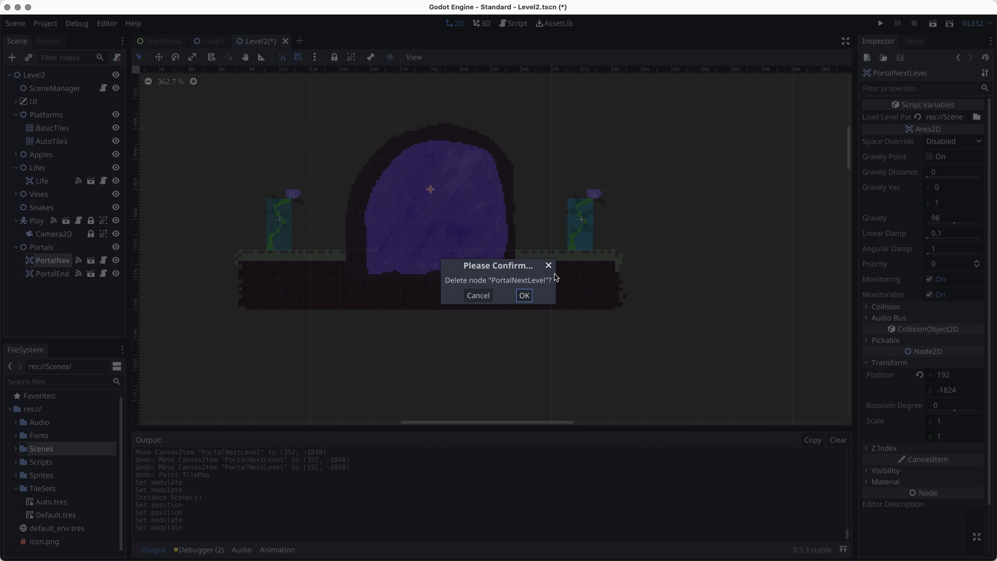
left_click(524, 296)
Connect PortalEndGame's on_activate signal to the SceneManager method _on_PortalEndGame_on_activate
left_click(52, 260)
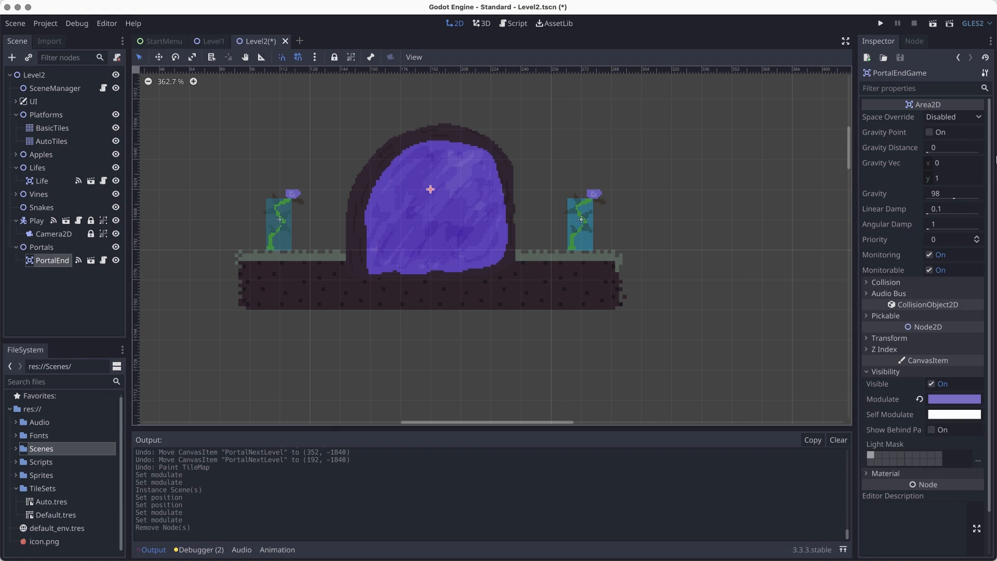
left_click(914, 41)
double_click(920, 105)
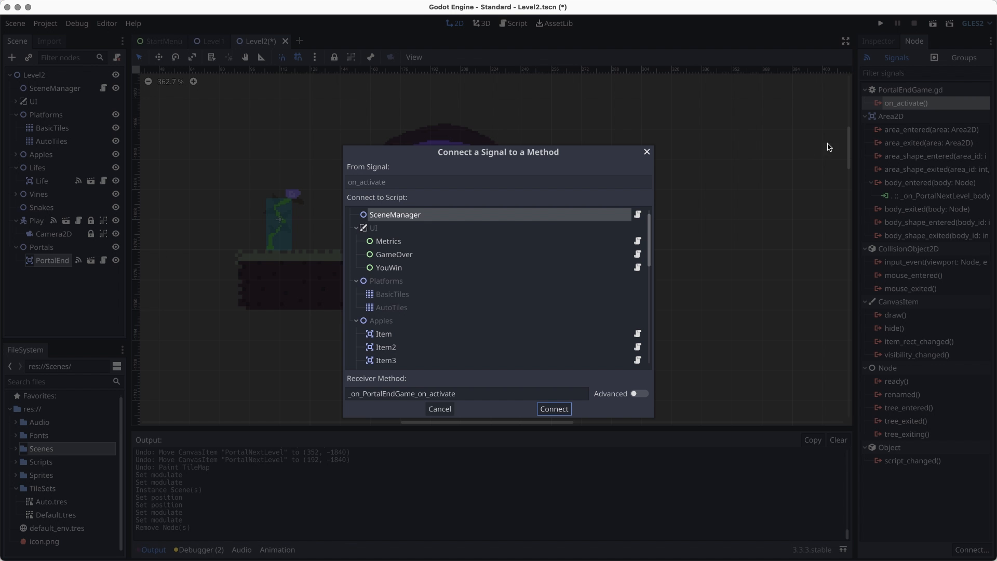
left_click(551, 409)
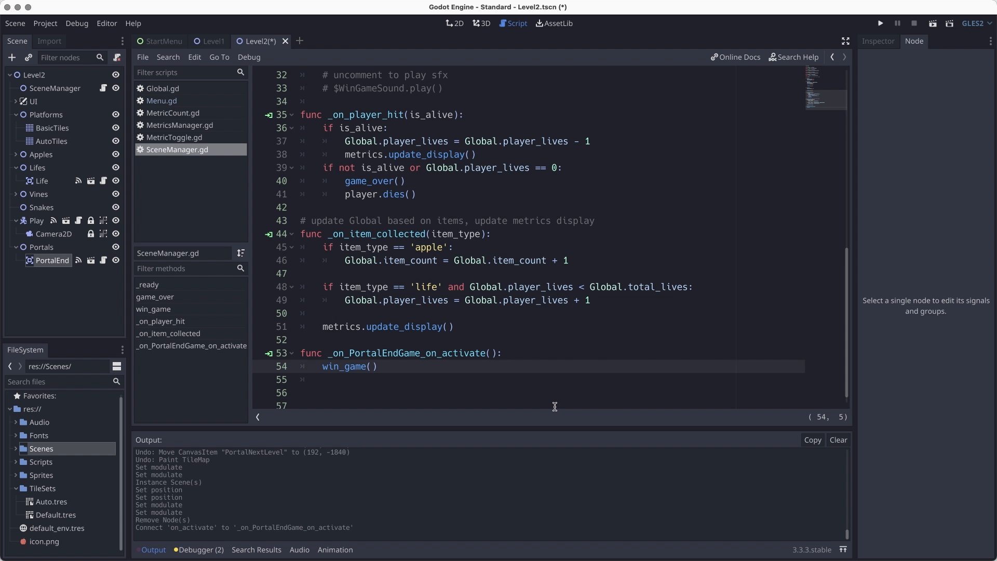
Review the win_game() call and its function definition in SceneManager.gd, and save the Level2 scene
left_click_drag(322, 367, 377, 367)
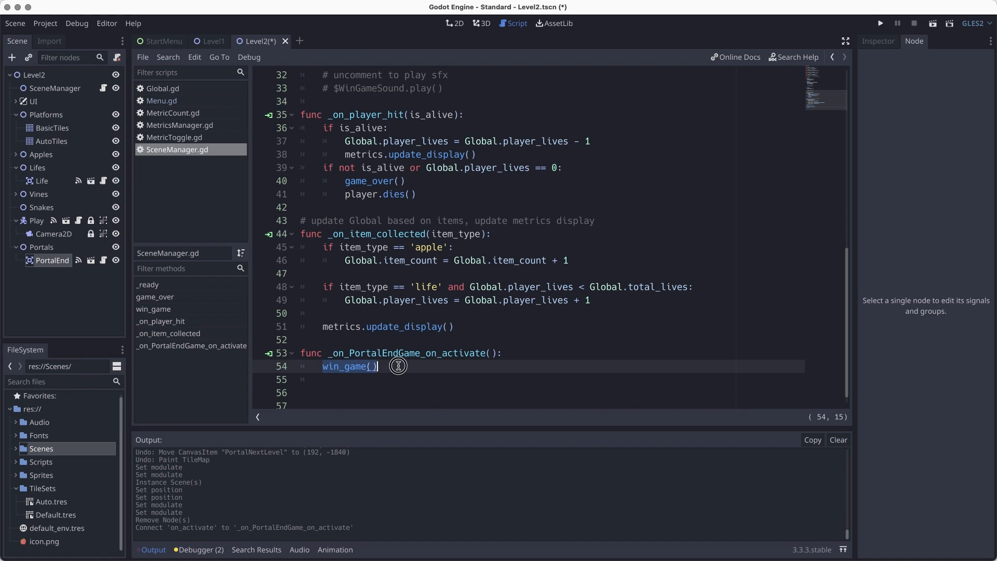
scroll(445, 235, "up", 6)
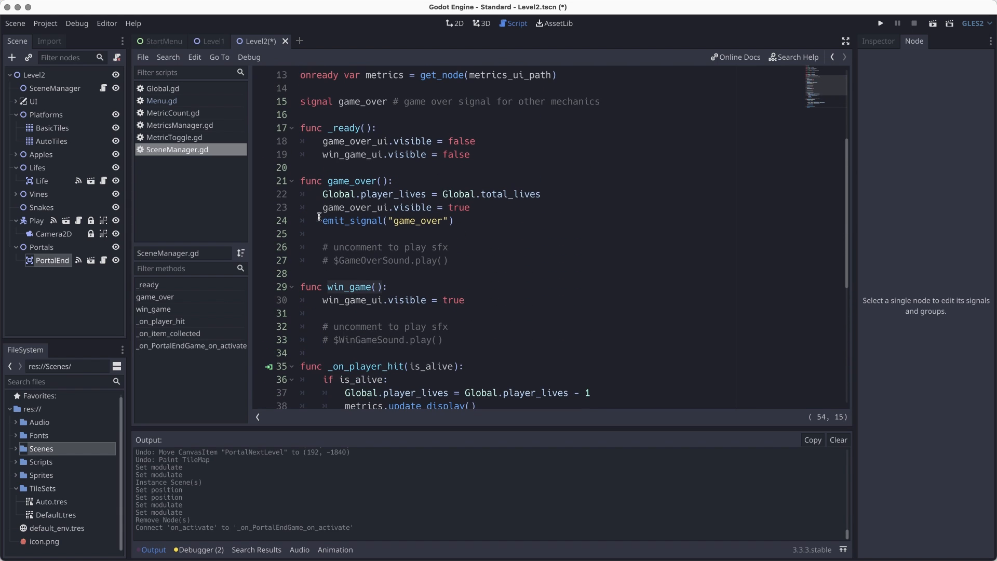
scroll(386, 296, "down", 1)
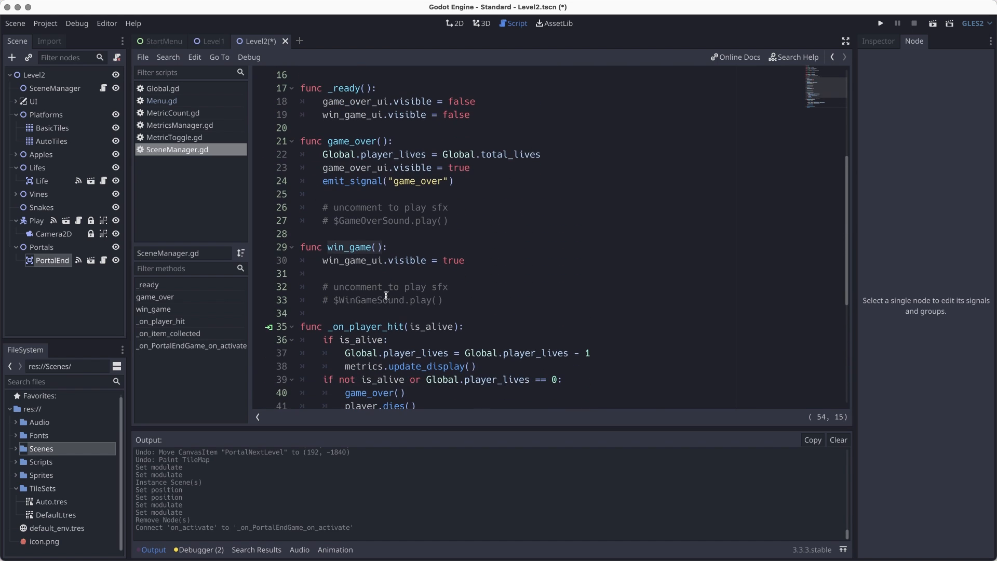
scroll(409, 277, "down", 6)
key("super+s")
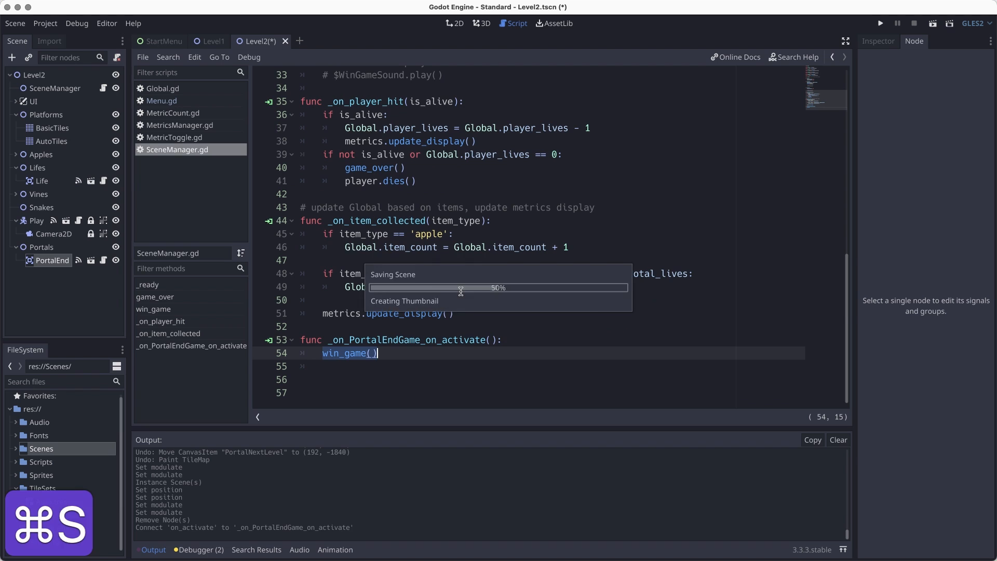
Return to the 2D view, examine Level2's platform layout below the end-game portal, and save the scene
left_click(455, 22)
scroll(456, 243, "down", 5)
scroll(472, 258, "down", 3)
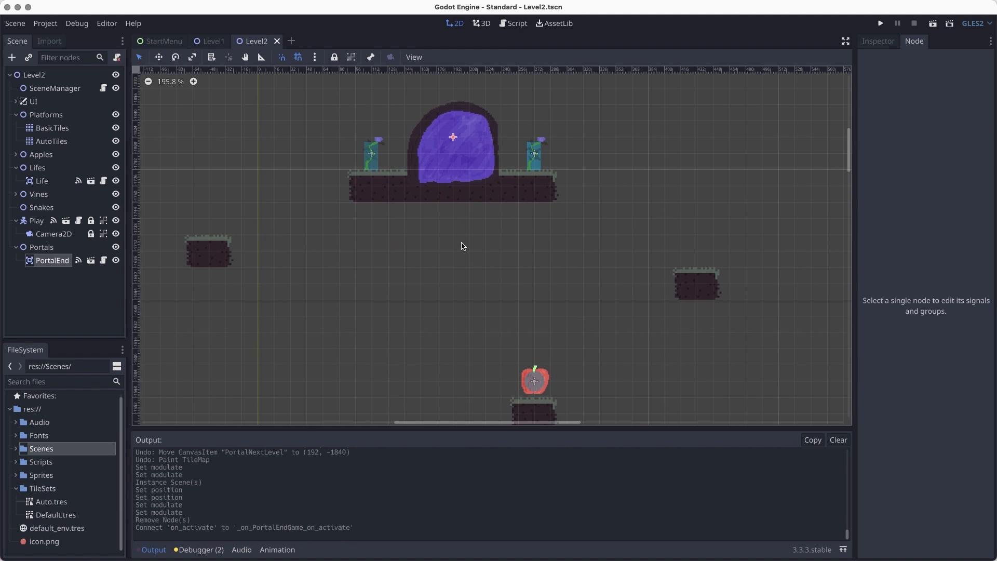
scroll(450, 264, "down", 11)
middle_click_drag(425, 341, 391, 169)
scroll(396, 225, "down", 5)
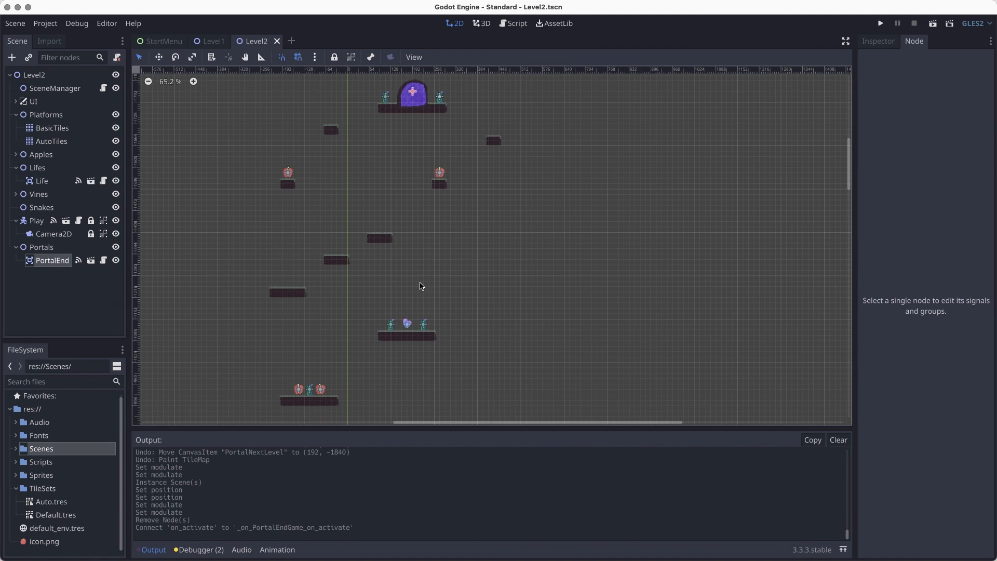
middle_click_drag(439, 367, 451, 202)
scroll(454, 236, "down", 5)
mouse_move(456, 306)
middle_mouse_down()
mouse_move(465, 131)
mouse_move(475, 306)
middle_mouse_up()
scroll(447, 231, "up", 2)
middle_click_drag(376, 161, 358, 356)
scroll(367, 242, "up", 2)
scroll(340, 283, "up", 14)
scroll(343, 329, "up", 5)
key("super+s")
Merge the Checkpoints node with its children from Level1.tscn into the Level2 root node
left_click(41, 77)
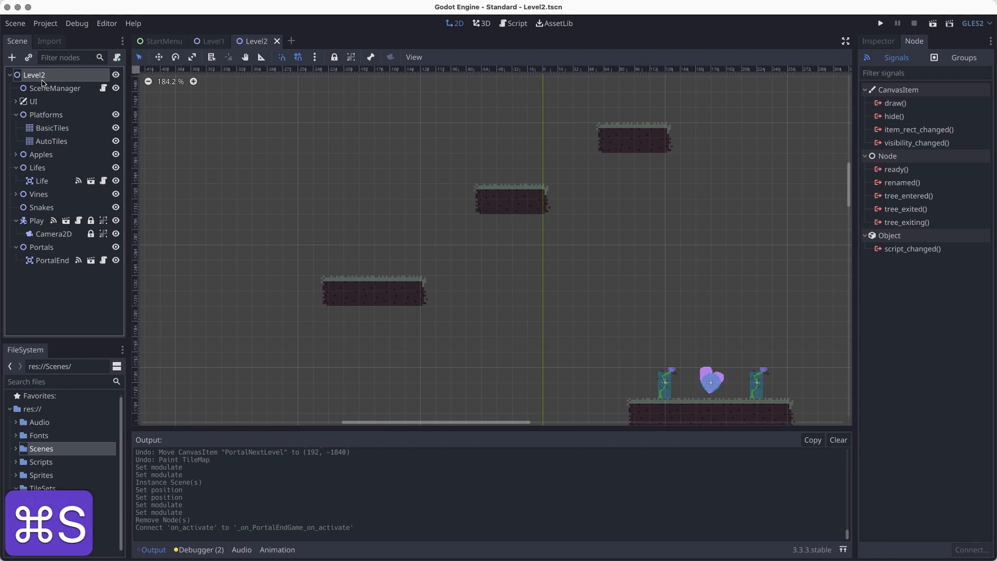
right_click(40, 78)
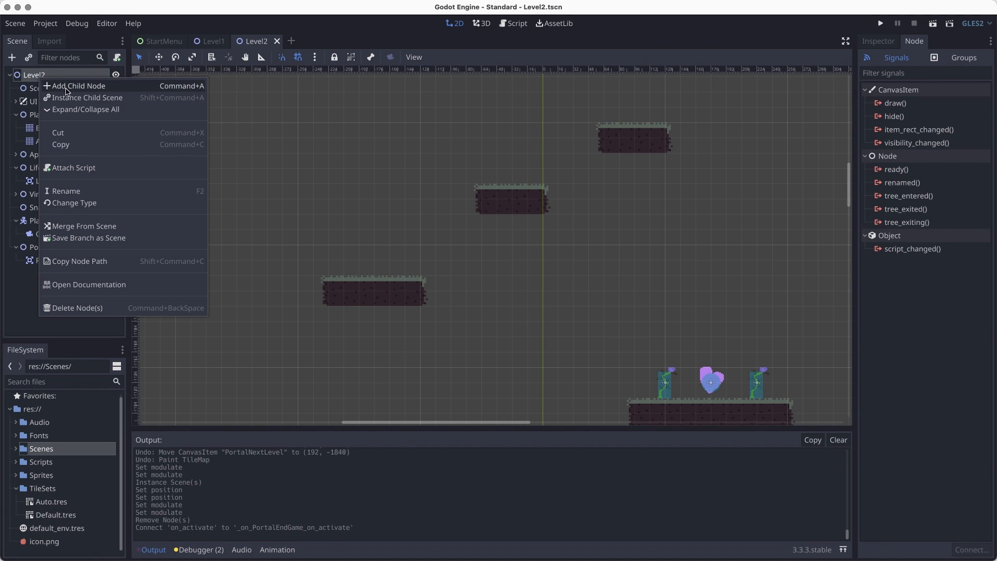
left_click(85, 228)
double_click(511, 156)
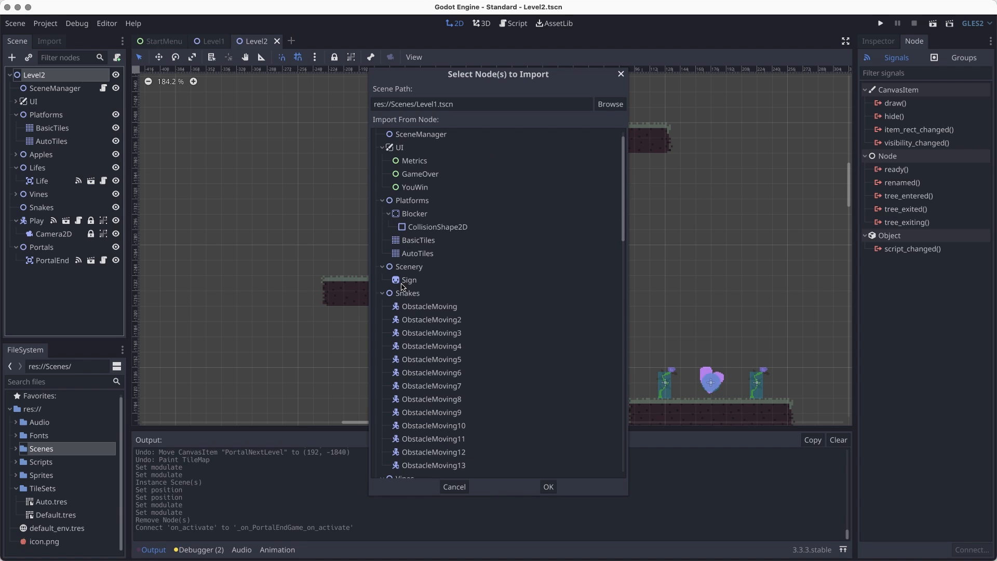
left_click(382, 201)
left_click(382, 213)
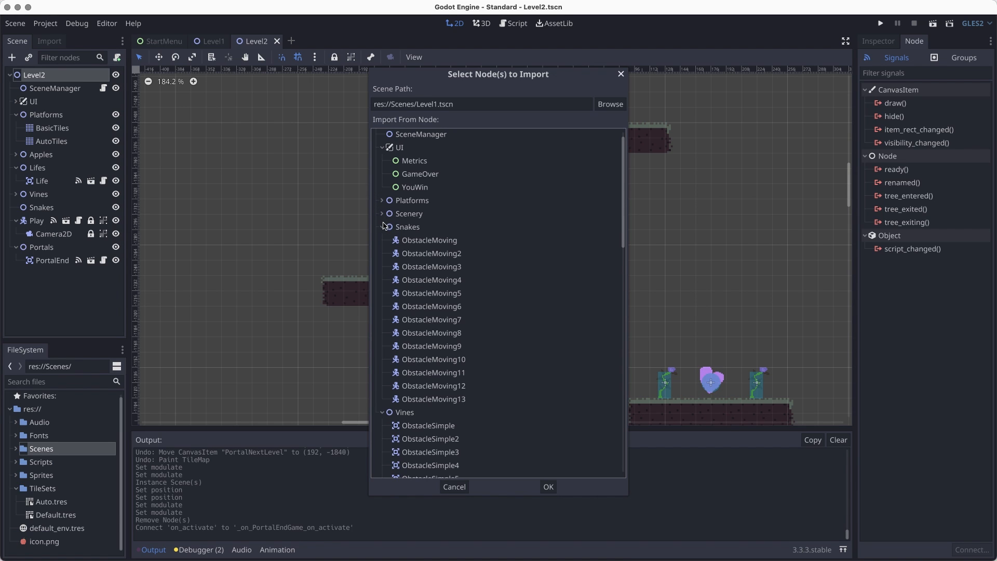
left_click(382, 227)
left_click(381, 240)
left_click(382, 253)
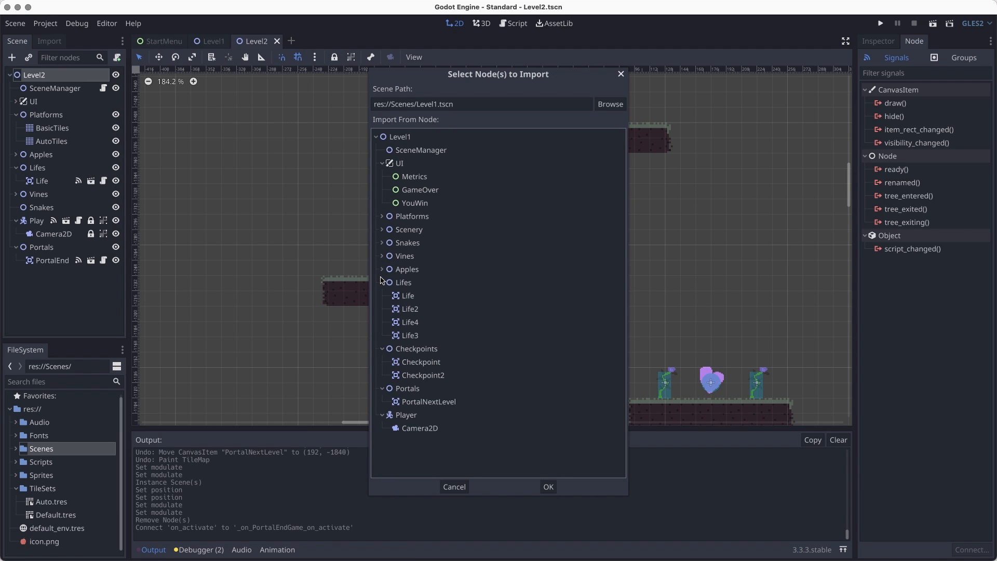
left_click(381, 282)
left_click(406, 296)
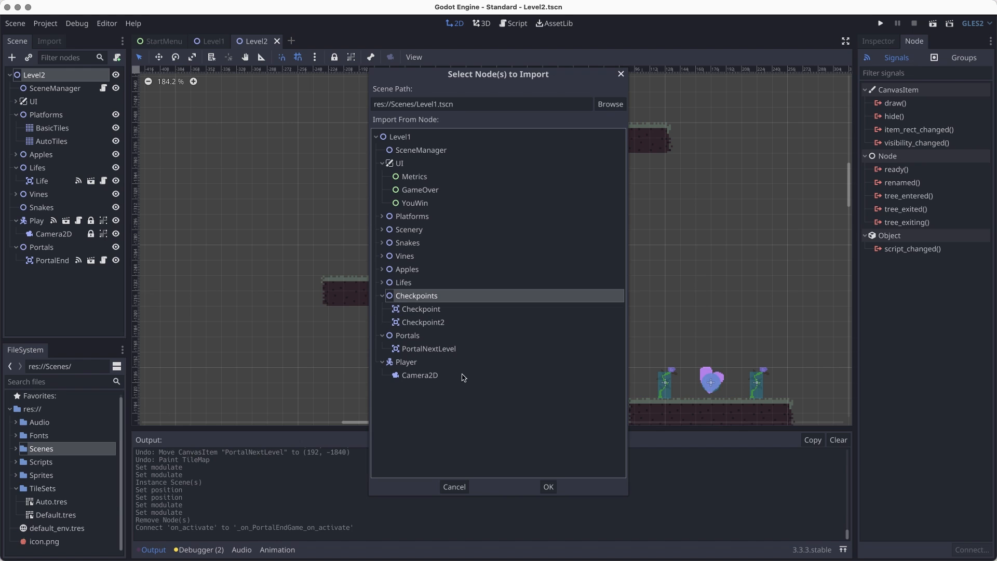
left_click(548, 487)
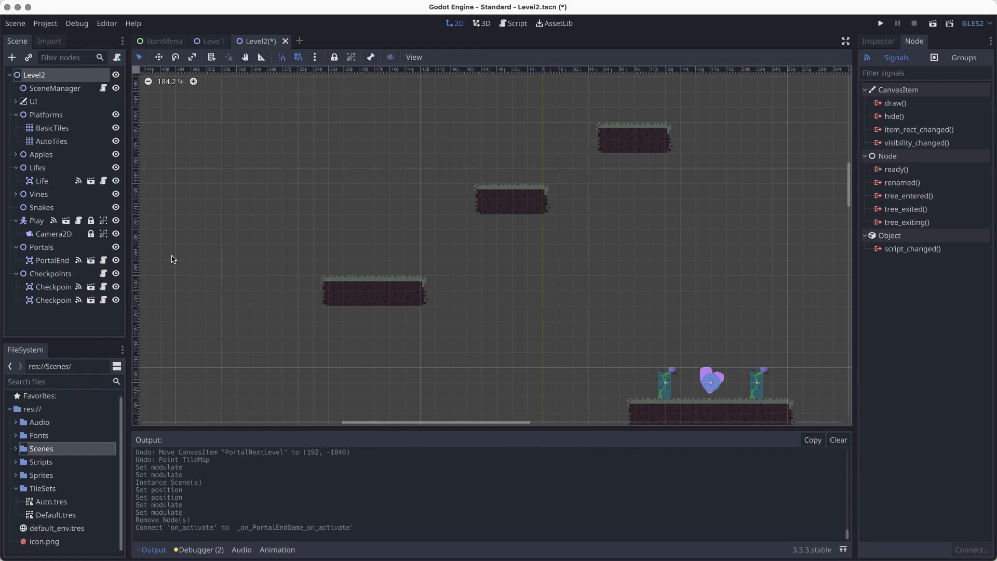
Delete the Checkpoint2 node from the imported Checkpoints group
left_click(55, 300)
right_click(55, 302)
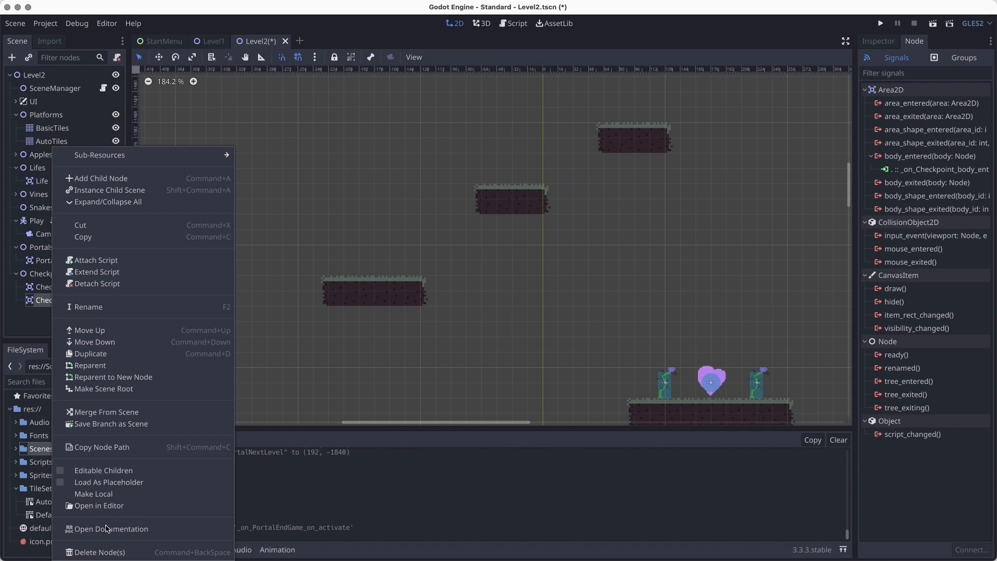
left_click(99, 551)
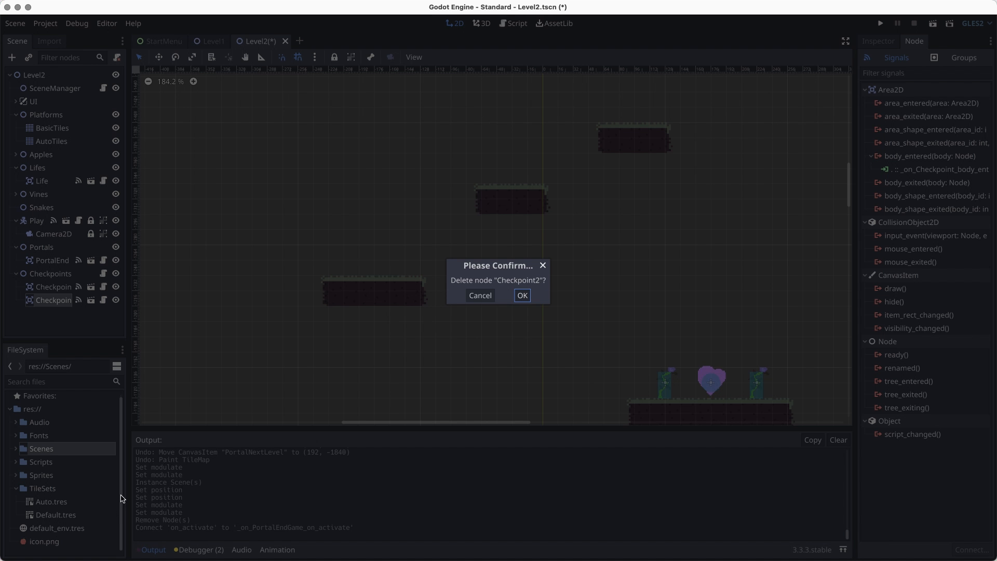
left_click(525, 298)
Move the Checkpoint flag onto the platform up and left of the heart platform, at (-176, -1264)
key("f")
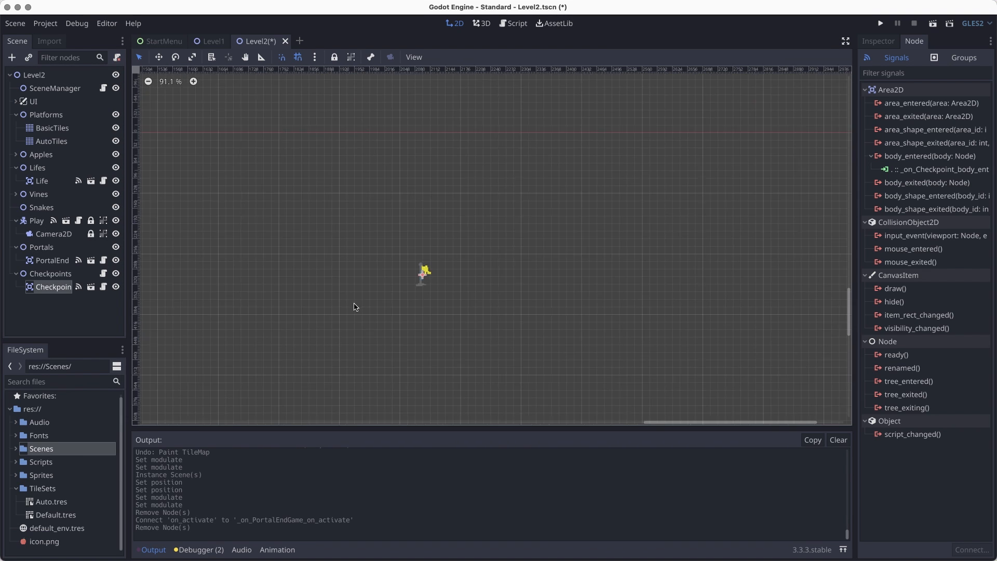
scroll(355, 307, "down", 5)
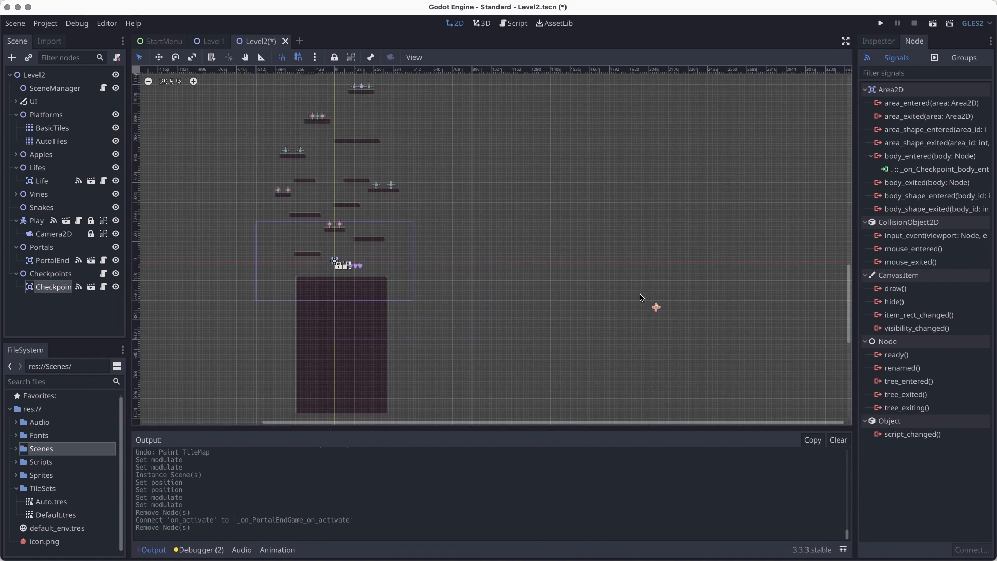
left_click_drag(658, 309, 333, 140)
scroll(390, 314, "up", 2)
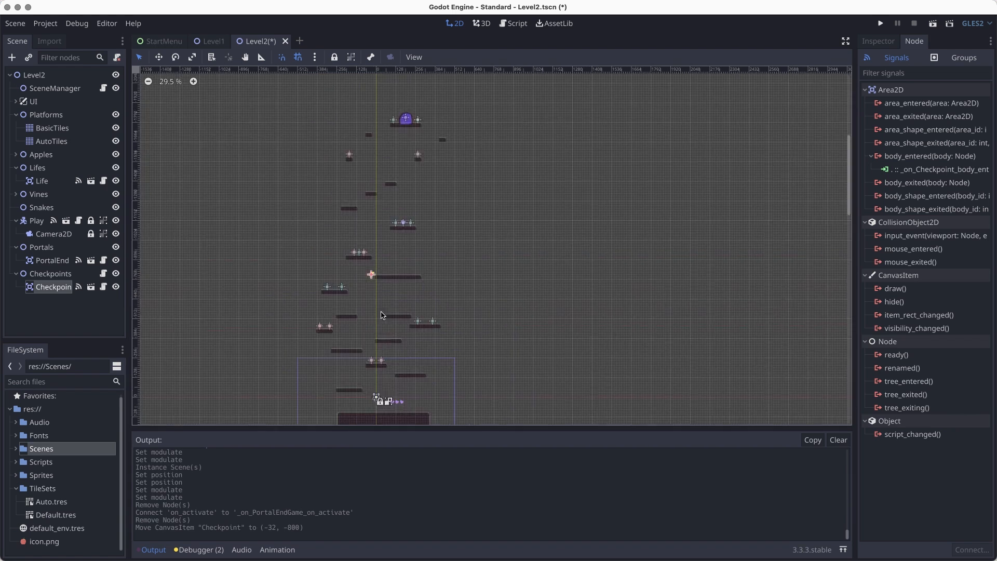
scroll(390, 314, "up", 5)
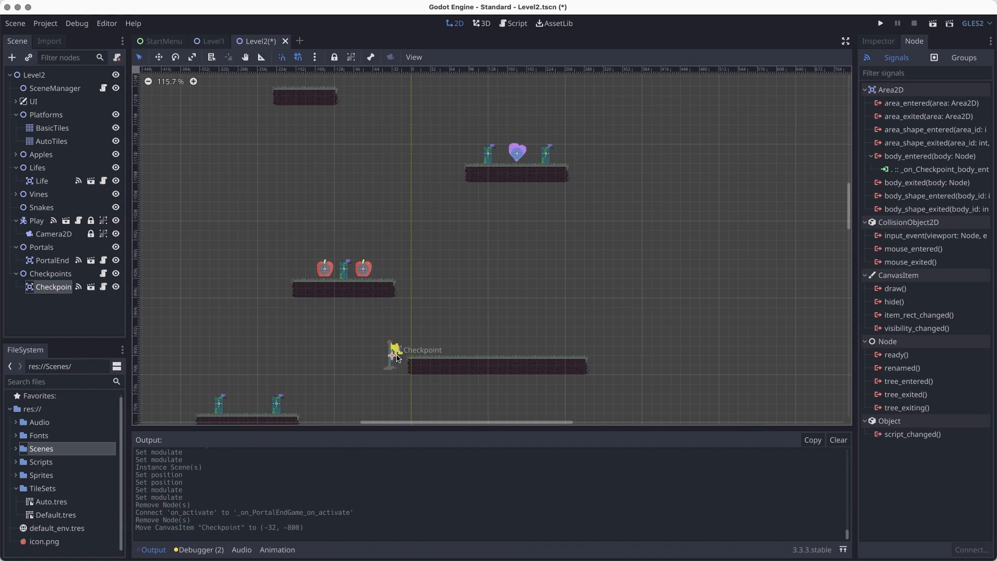
left_click_drag(296, 176, 341, 216)
scroll(382, 244, "up", 4)
scroll(284, 253, "up", 2)
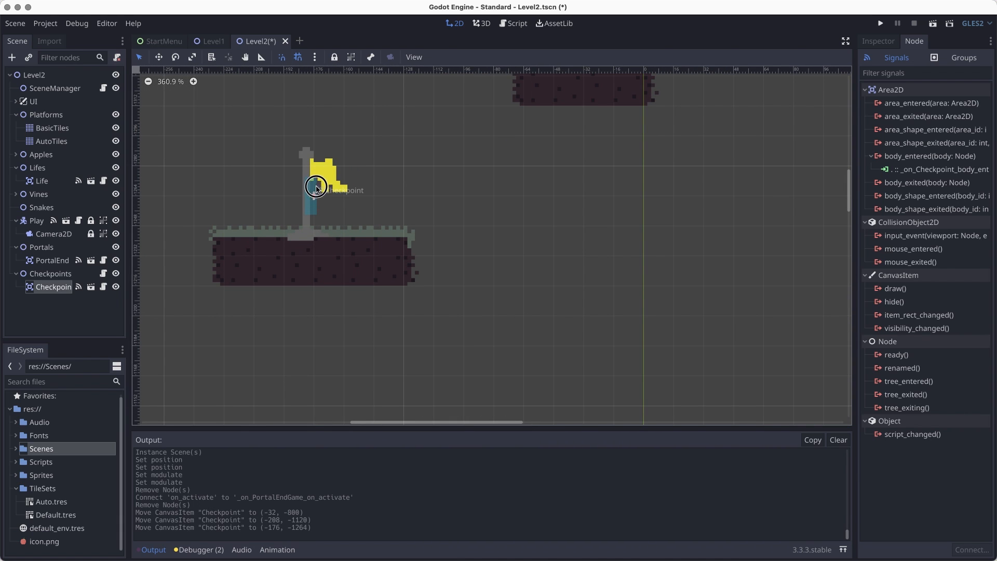
left_click_drag(313, 198, 316, 168)
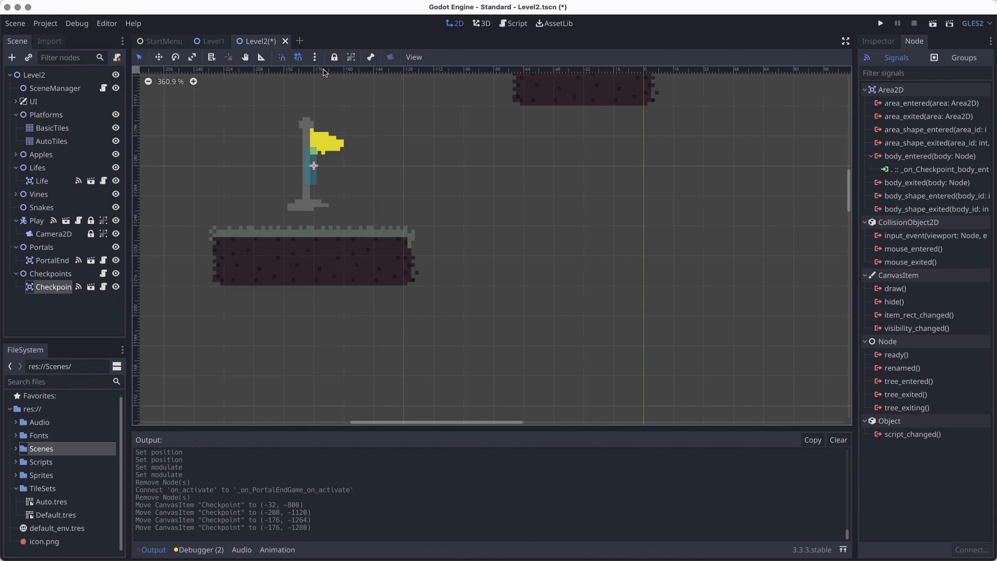
middle_click_drag(324, 203, 339, 248)
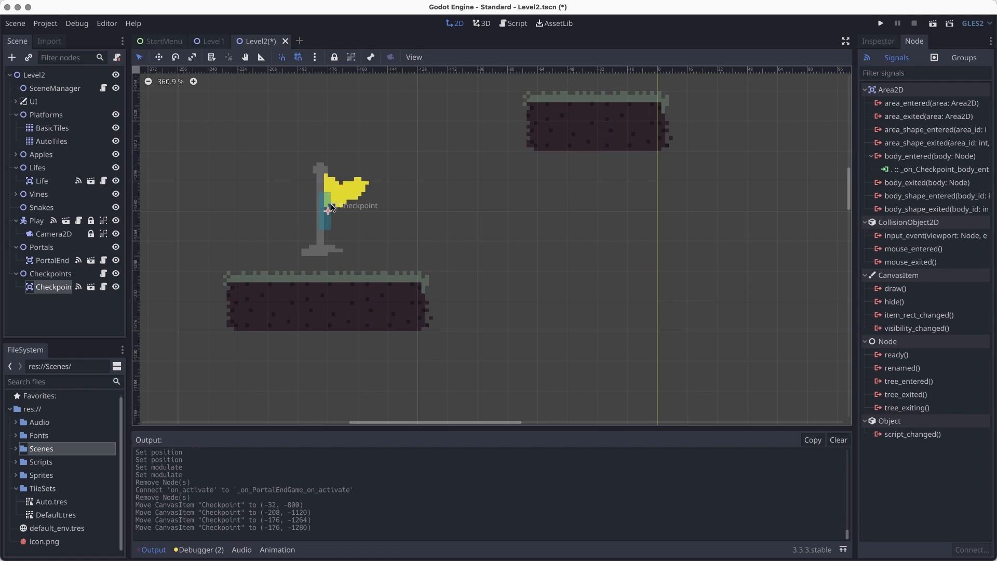
left_click_drag(331, 206, 332, 237)
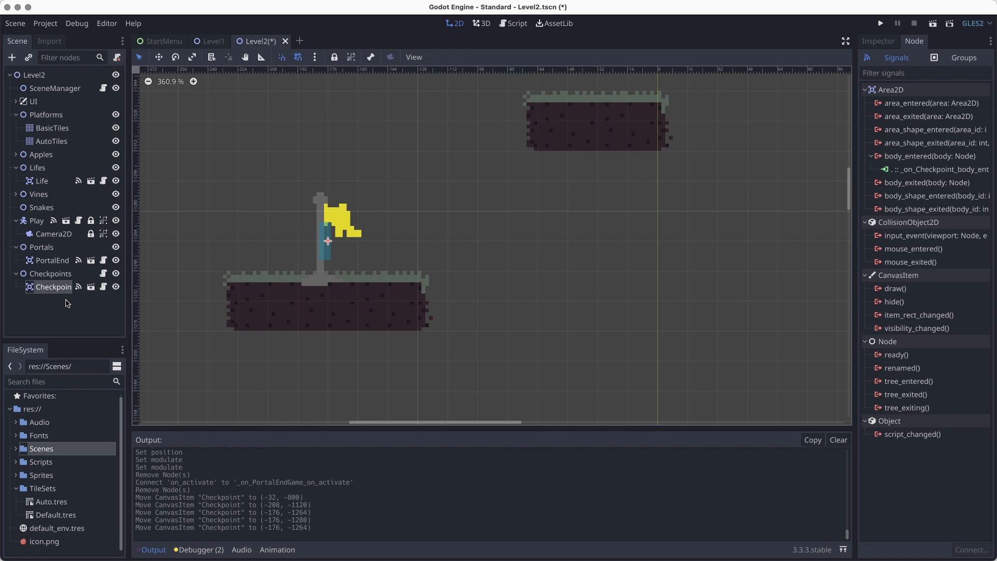
Set the Checkpoint's Modulate color to 8779ca and save the Level2 scene
left_click(877, 44)
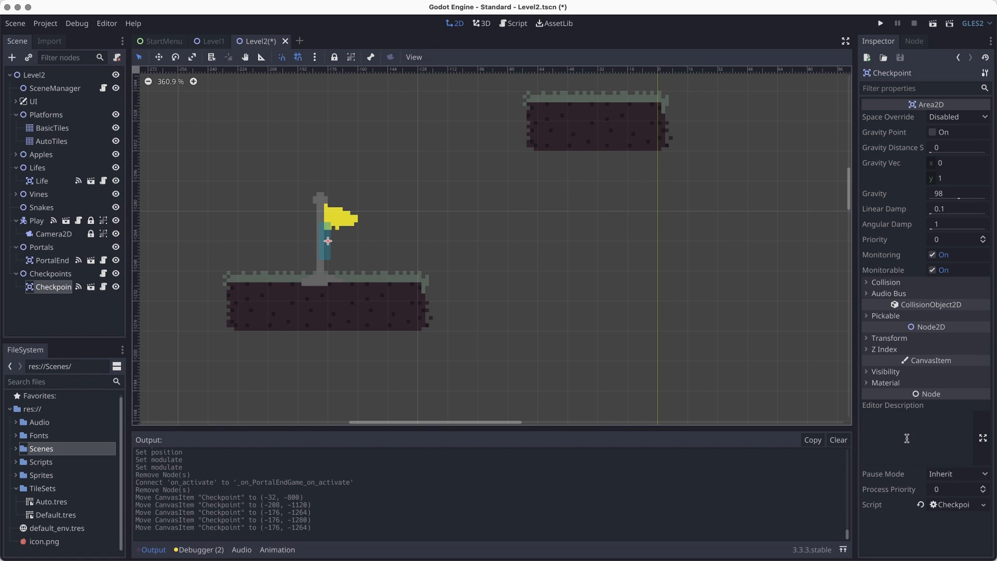
left_click(892, 371)
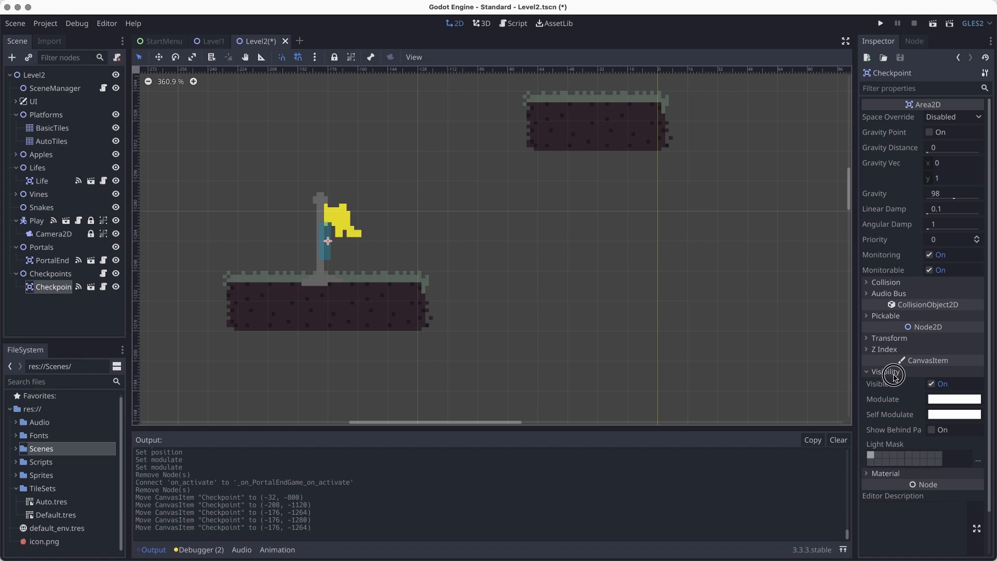
left_click(932, 399)
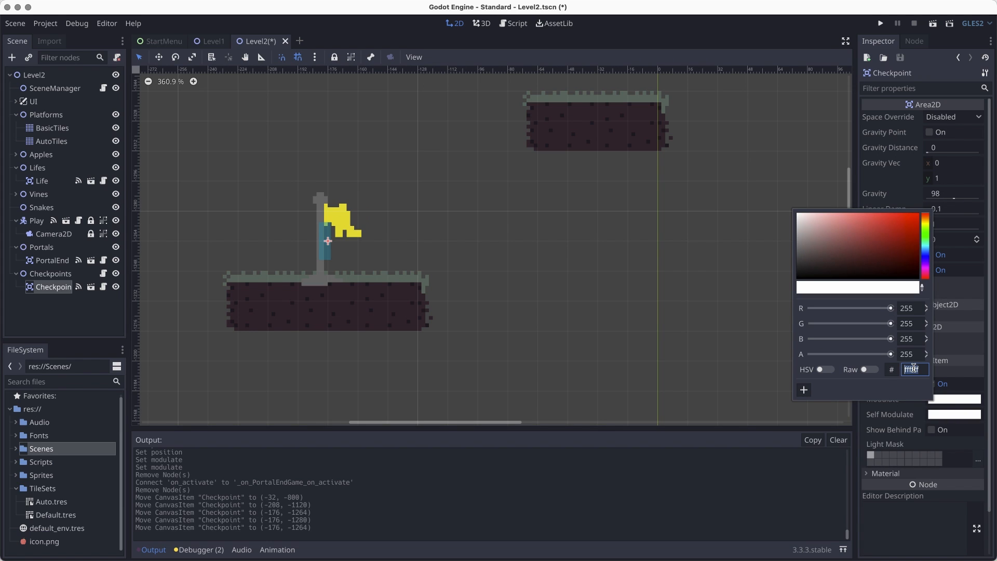
type("779ca")
key("Return")
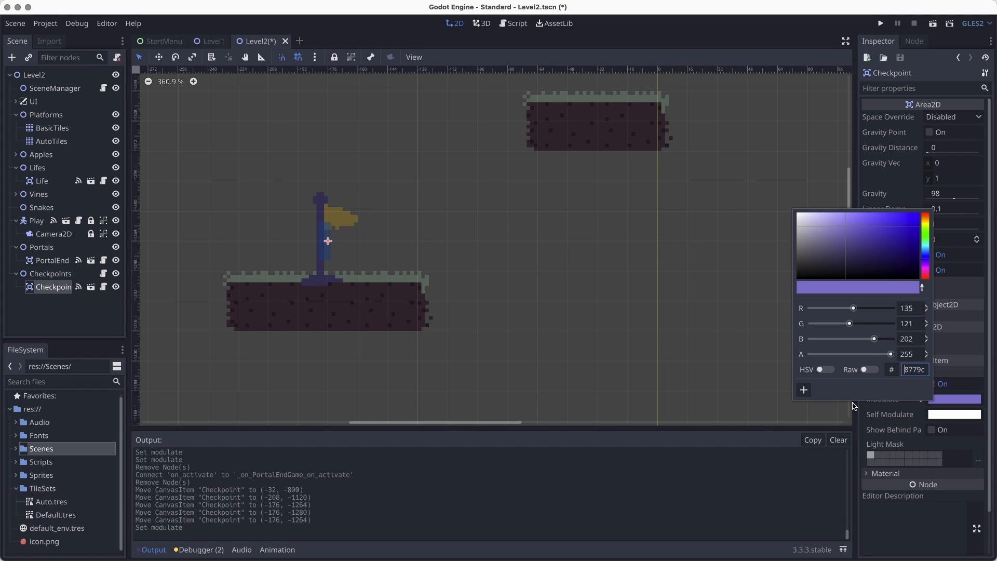
left_click(685, 268)
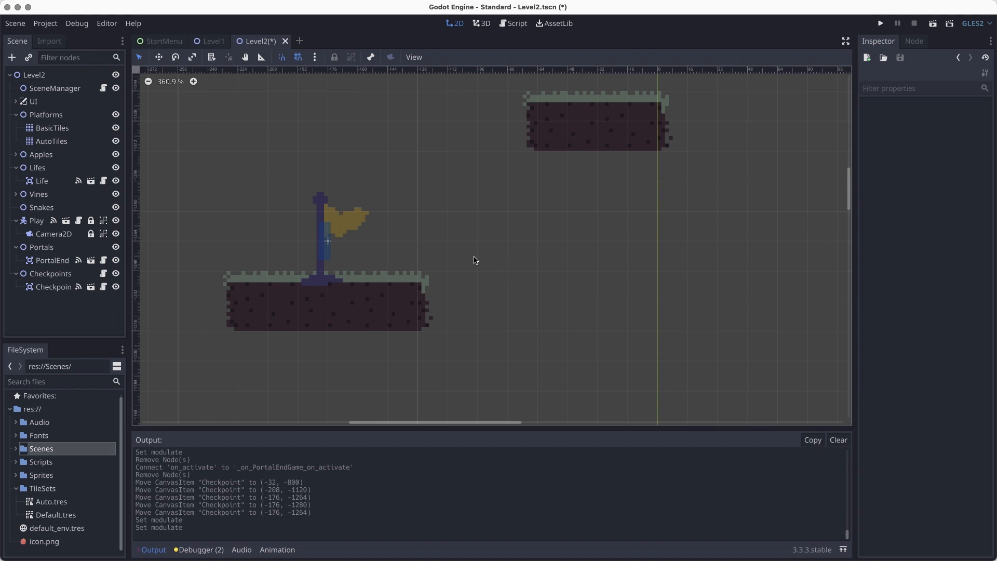
key("super+s")
Move the Player node below Checkpoints in the scene tree and collapse the Checkpoints, Portals and Lifes nodes
scroll(380, 257, "down", 1)
scroll(379, 257, "down", 15)
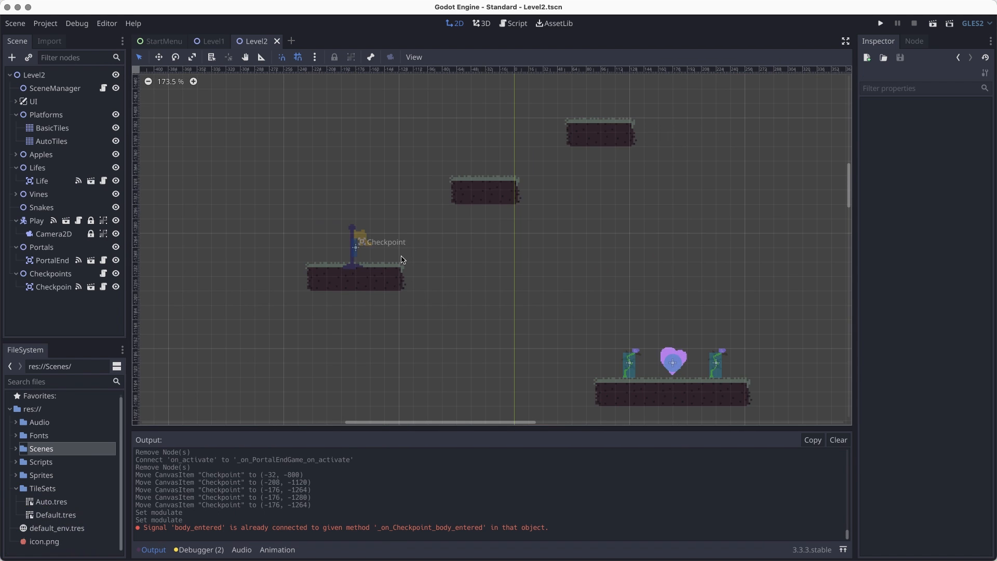
middle_click_drag(443, 327, 363, 336)
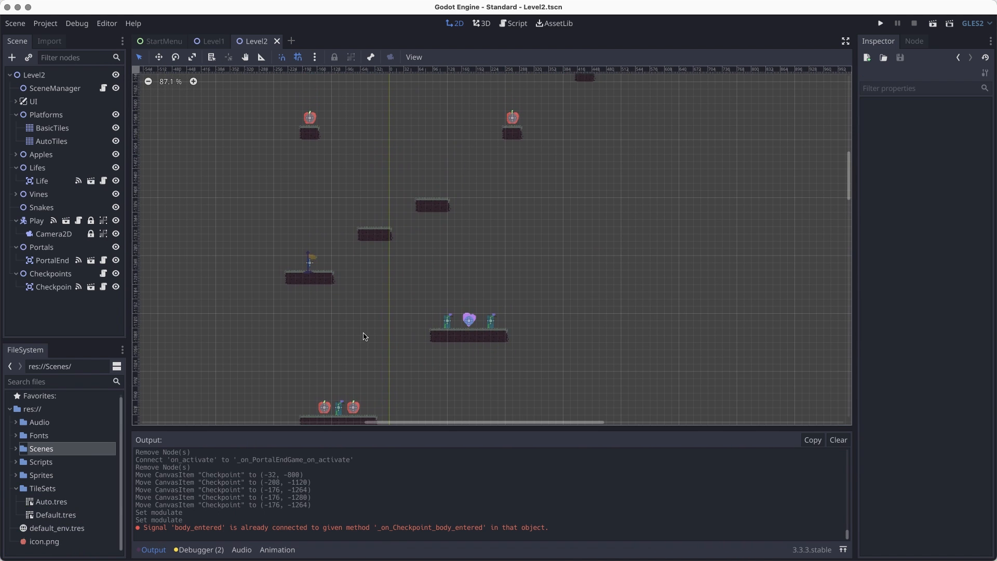
scroll(358, 332, "down", 8)
scroll(374, 181, "up", 2)
left_click_drag(36, 220, 16, 250)
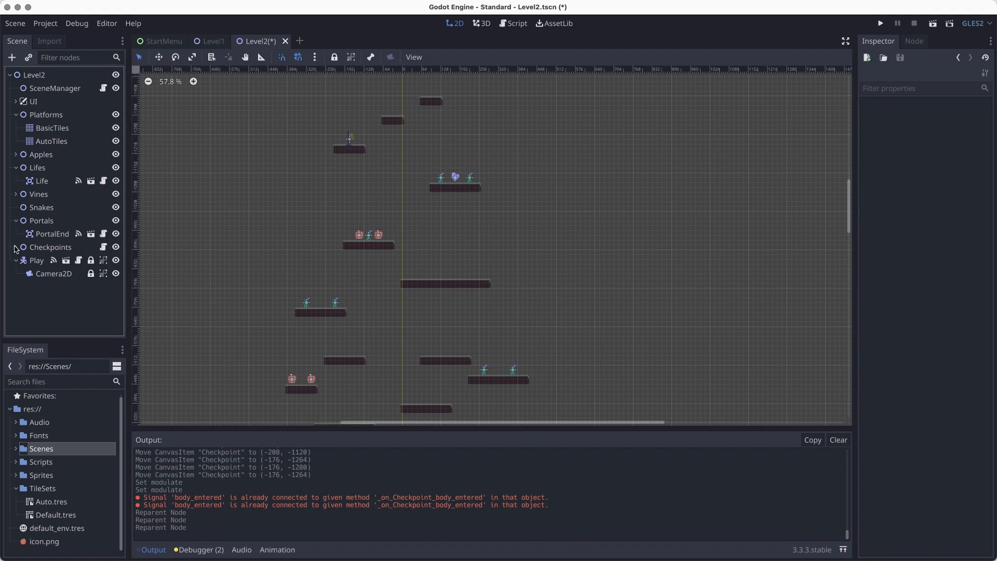
left_click(18, 220)
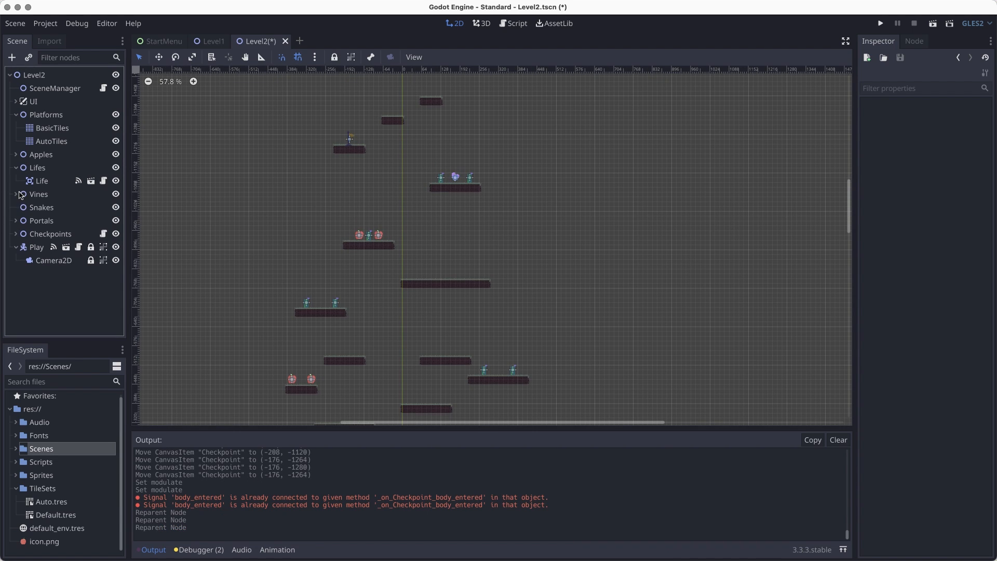
left_click(14, 169)
Instance ObstacleMoving.tscn as a child of the Snakes node and save the scene
left_click(40, 193)
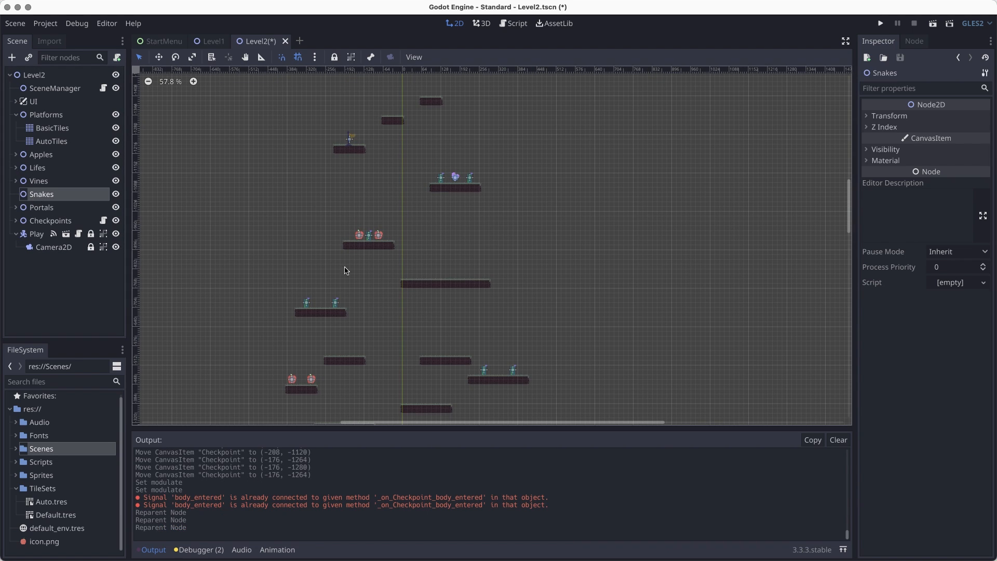
scroll(439, 146, "down", 5)
scroll(453, 271, "down", 2)
scroll(452, 280, "up", 1)
scroll(474, 232, "down", 3)
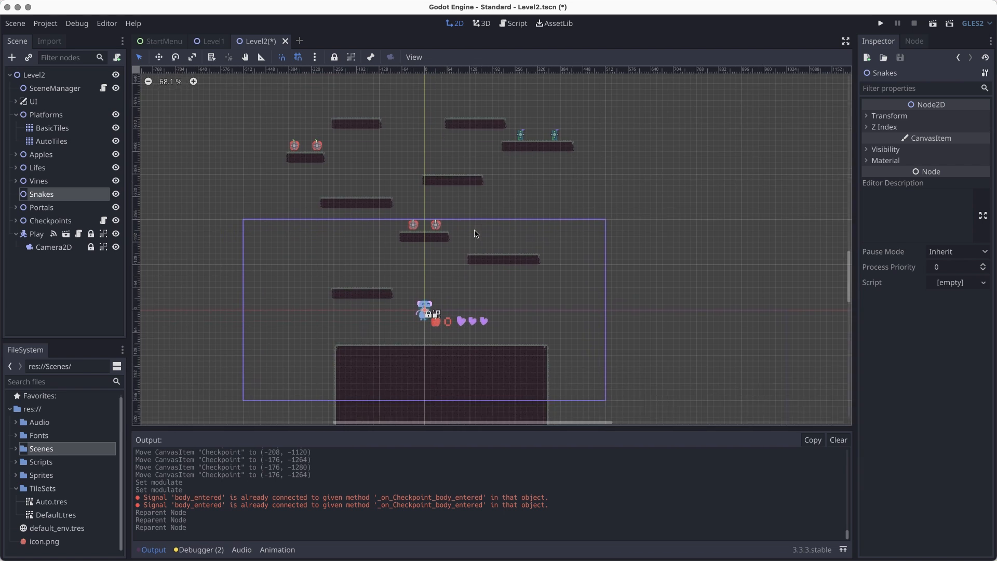
scroll(485, 237, "up", 1)
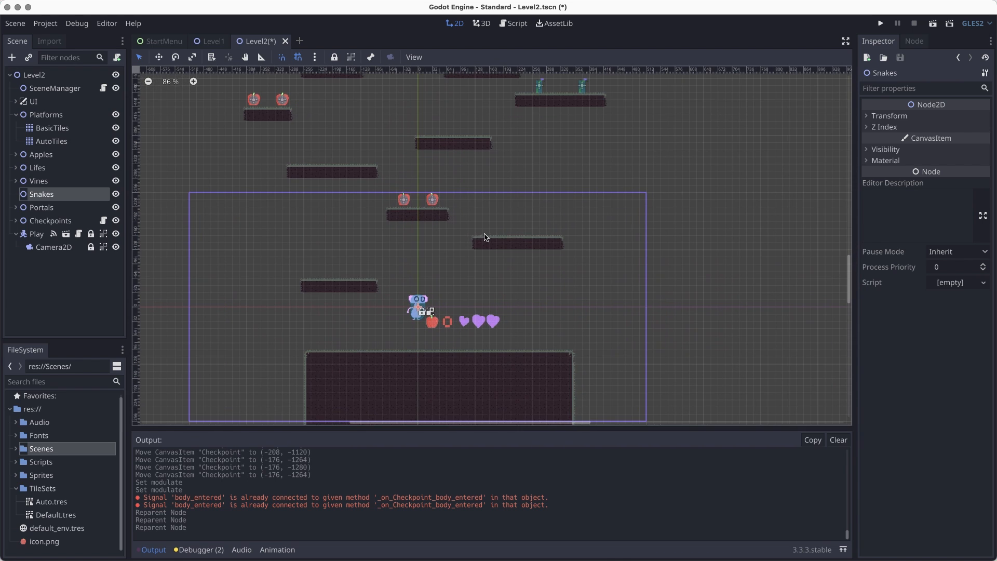
right_click(47, 197)
left_click(107, 213)
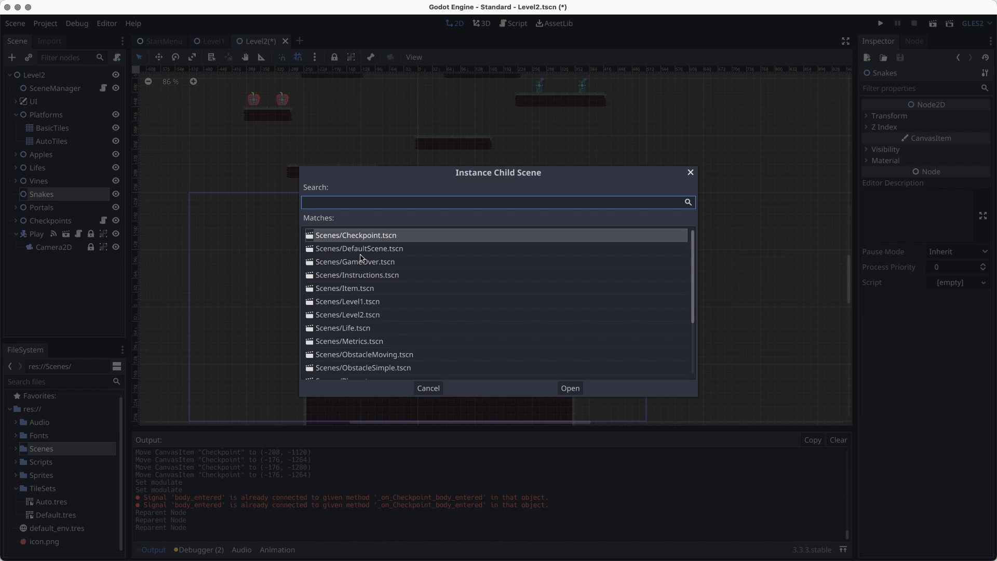
type("ob")
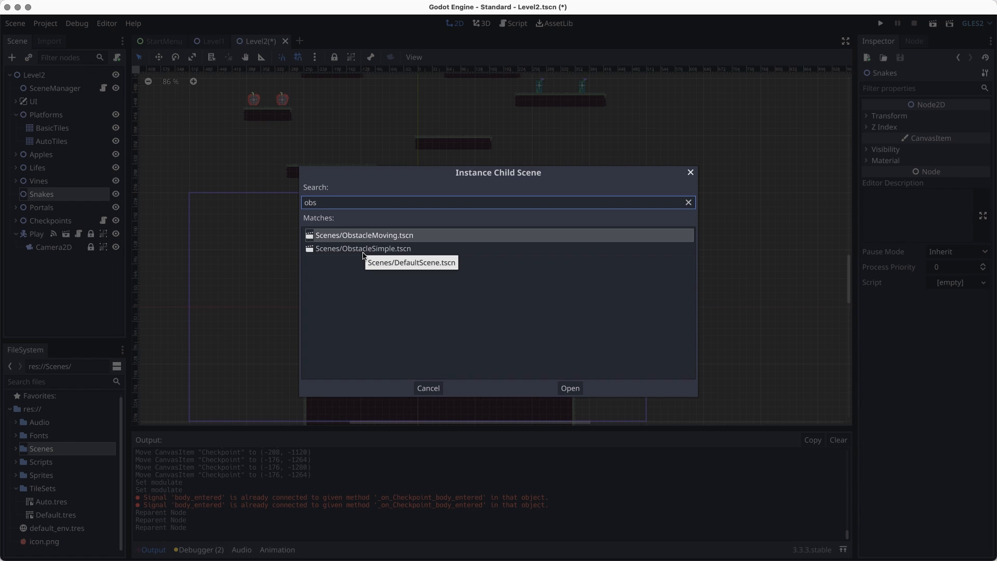
type("s")
key("Return")
key("ctrl+s")
Place the moving obstacle on the lowest small platform, up and left of the player start, at (-176, -80)
left_click_drag(418, 307, 330, 254)
scroll(381, 312, "up", 5)
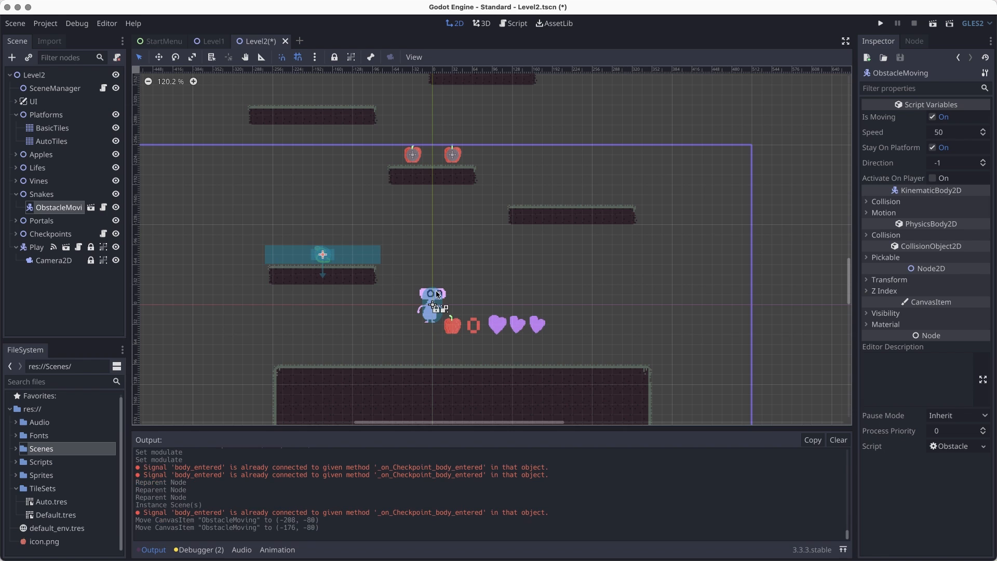
scroll(396, 356, "up", 3)
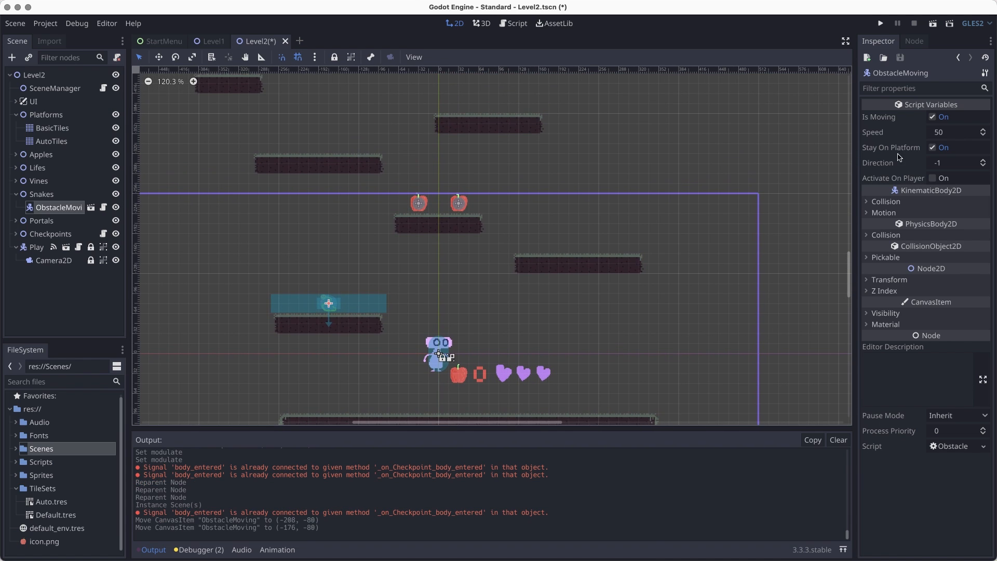
Set the obstacle's Direction to 1 and Speed to 75, enable Activate On Player detection, and save the scene
left_click(984, 161)
left_click(984, 160)
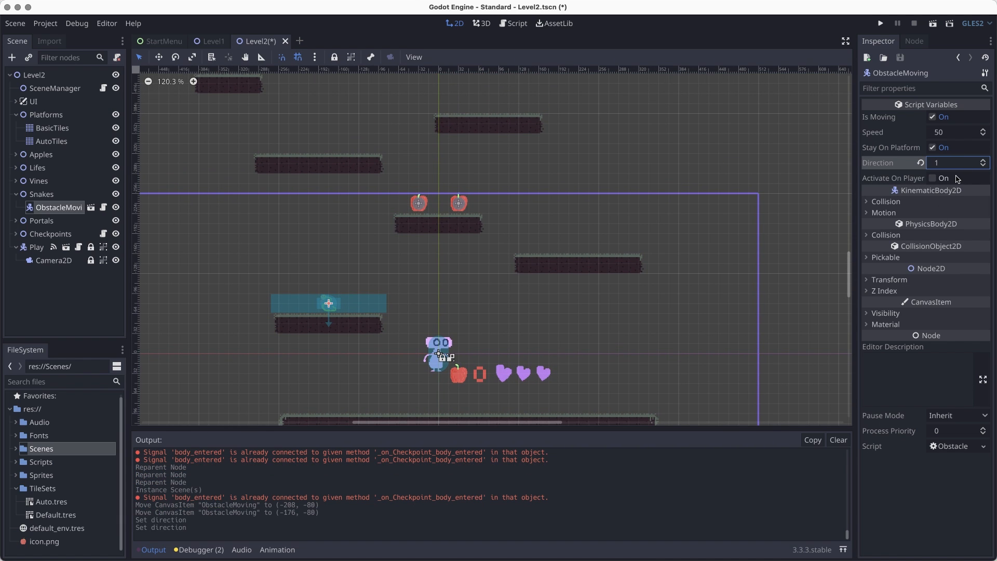
left_click(960, 134)
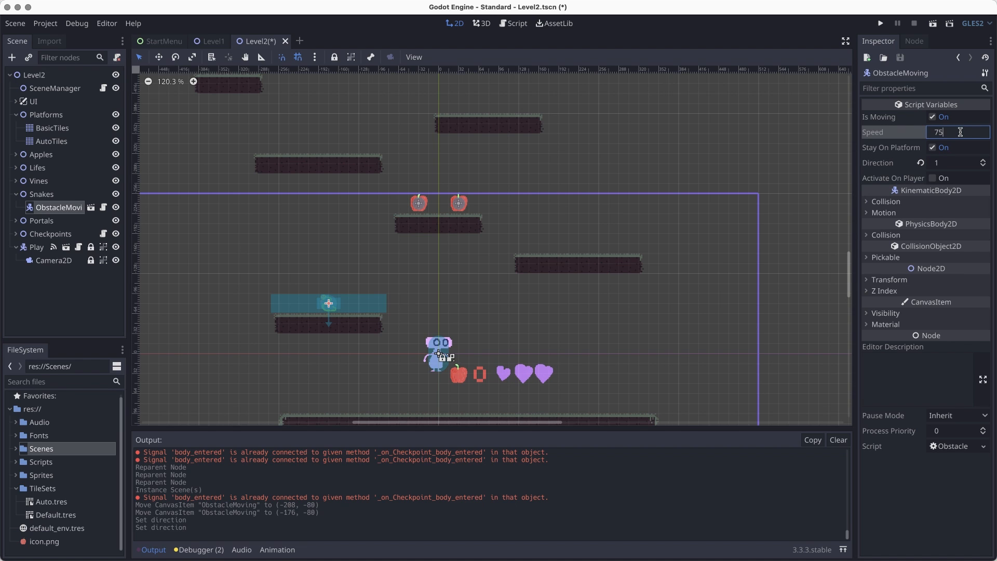
type("75")
key("Return")
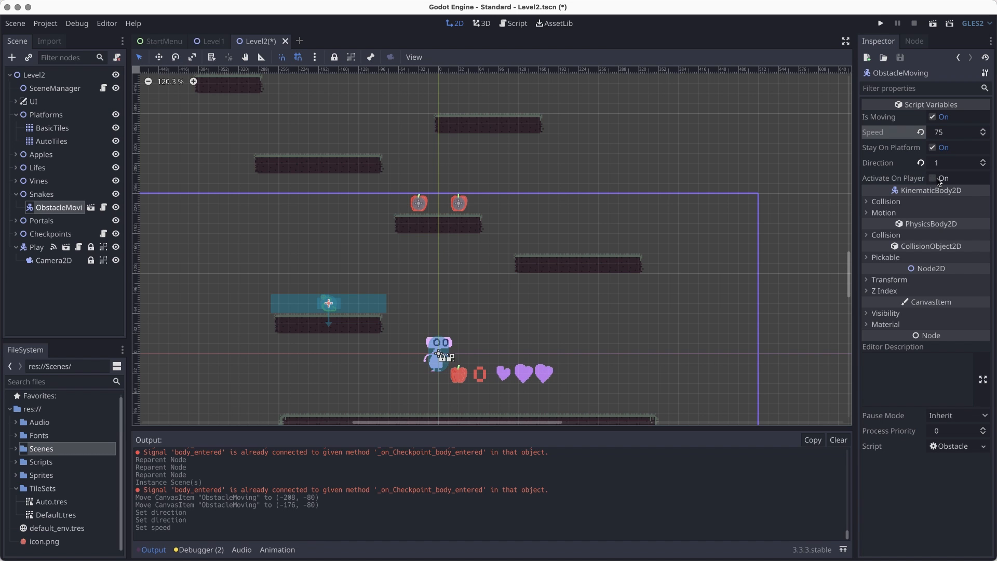
left_click(938, 179)
key("super+s")
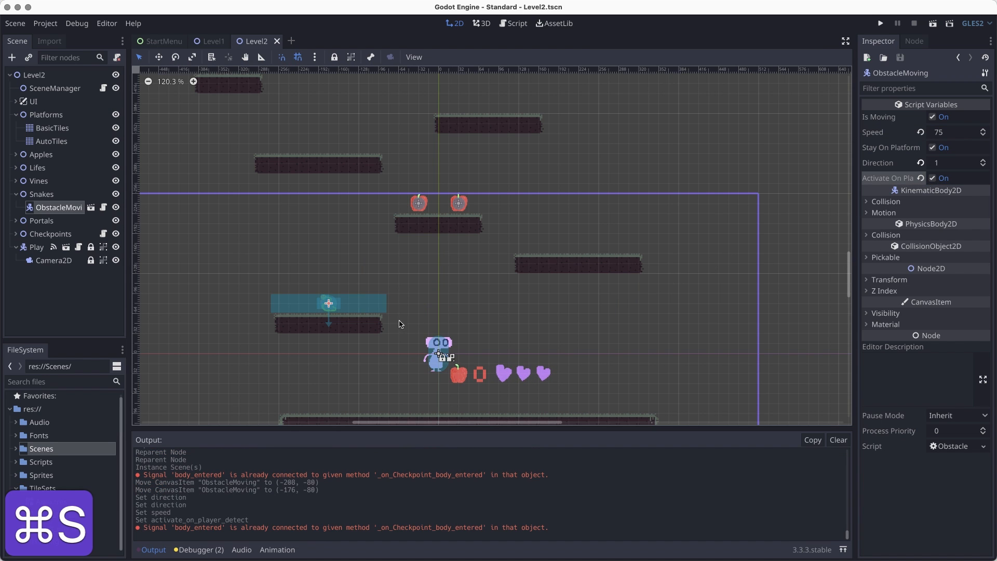
Examine the moving obstacle's available signals, return to its properties, and save the scene
scroll(446, 283, "down", 2)
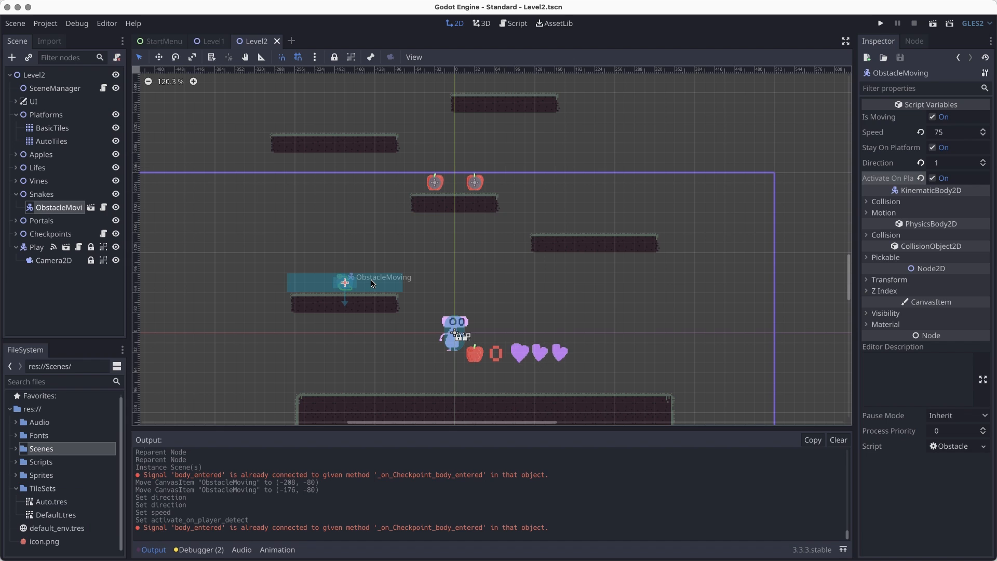
left_click(916, 41)
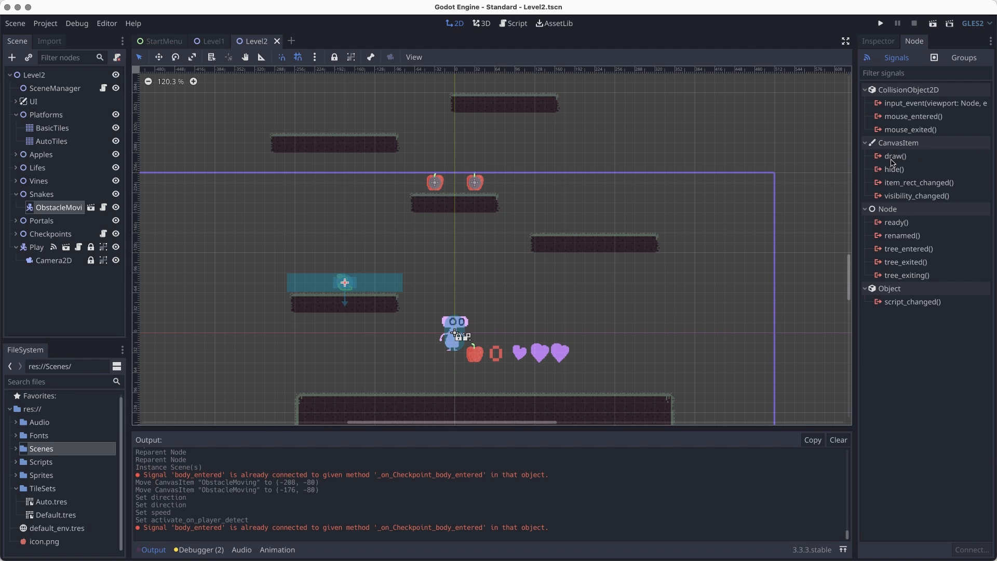
left_click(881, 41)
key("super+s")
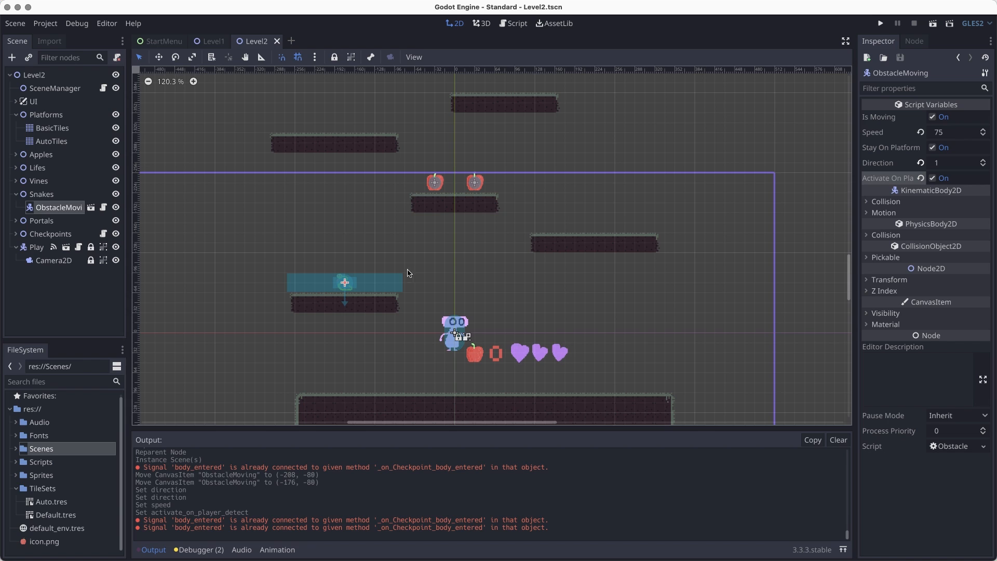
Duplicate the moving obstacle twice, placing the copies on the next platforms up at (224, -176) and (-192, -336)
key("super+d")
left_click_drag(345, 284, 599, 225)
scroll(630, 329, "up", 3)
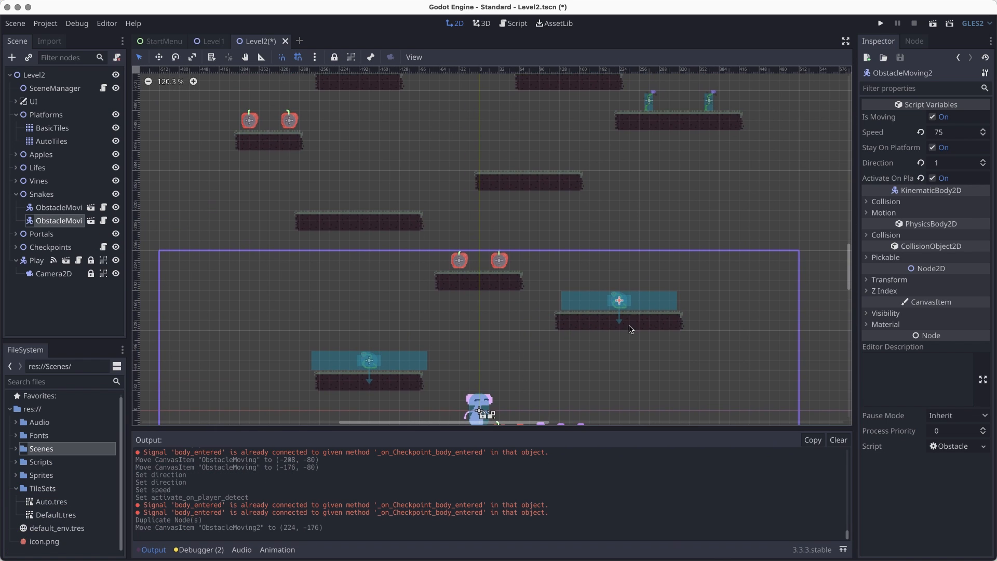
key("super+d")
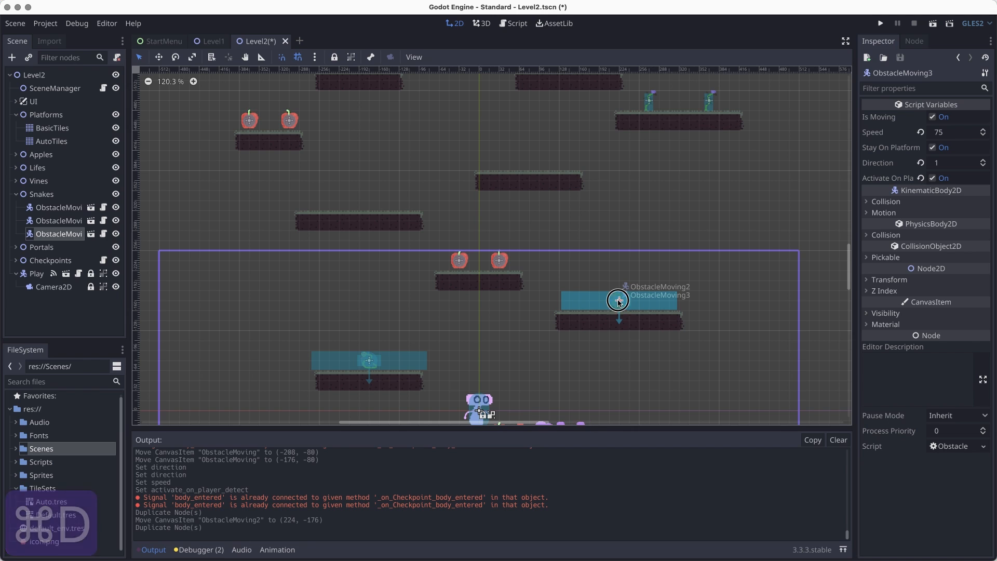
left_click_drag(613, 300, 362, 203)
scroll(362, 202, "up", 3)
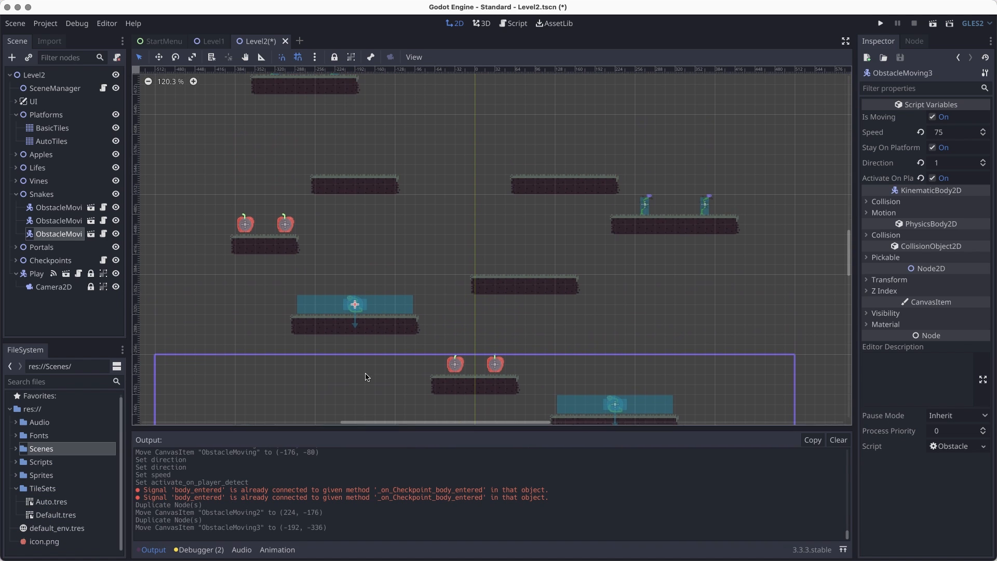
Add two more obstacle copies on the platforms above, at (80, -400) and (144, -560)
key("super+d")
left_click_drag(357, 307, 562, 169)
key("super+d")
scroll(608, 293, "up", 4)
Duplicate the moving obstacle twice more, placing the copies on the platforms at (-192, -560) and (144, -816)
key("super+d")
left_click_drag(601, 267, 390, 266)
scroll(494, 222, "up", 4)
key("super+d")
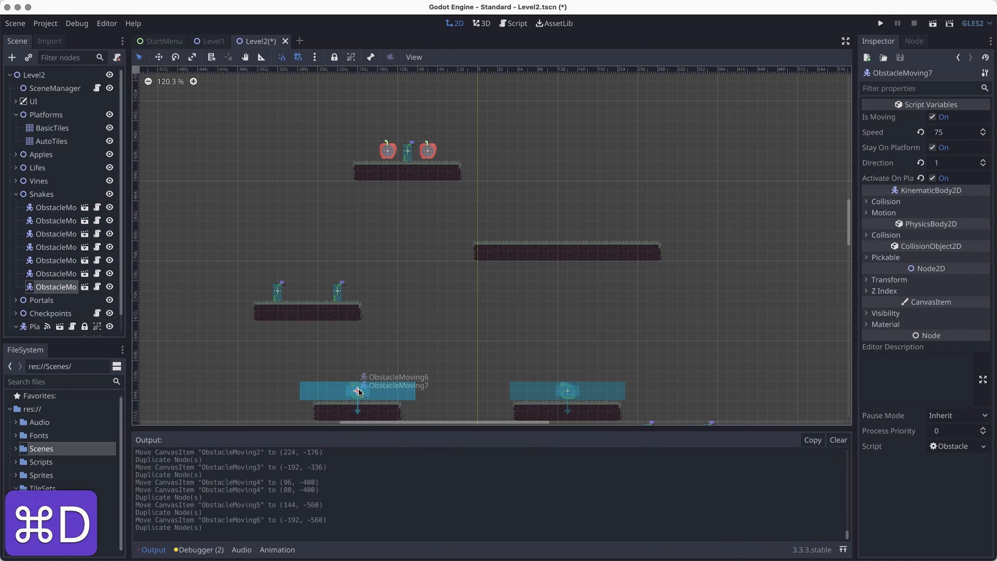
left_click_drag(359, 391, 566, 230)
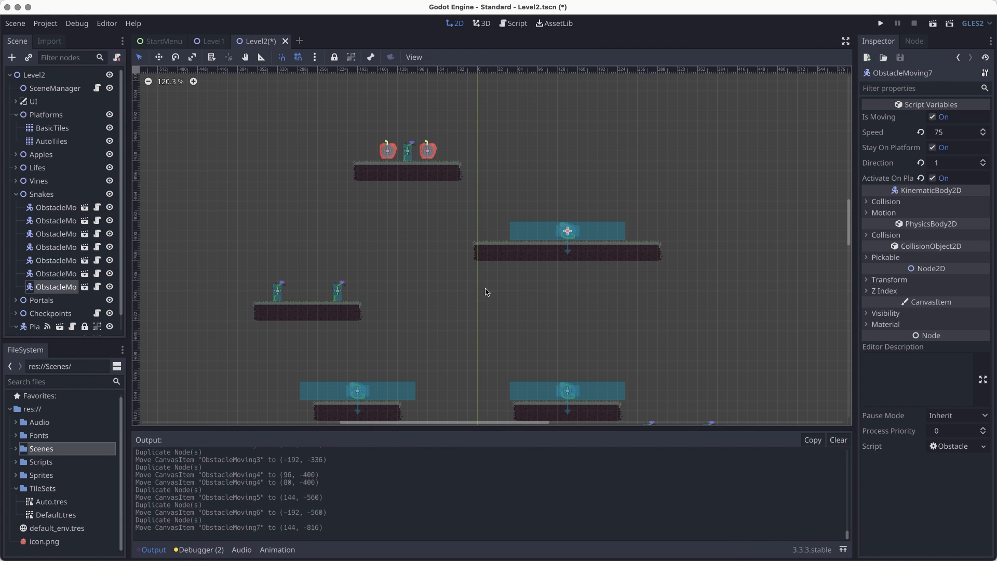
Duplicate the moving obstacle onto the small platform just above the checkpoint flag, at (-32, -1360)
middle_click_drag(485, 256, 492, 351)
scroll(499, 316, "down", 8)
middle_click_drag(488, 209, 414, 405)
scroll(503, 300, "down", 5)
scroll(439, 322, "up", 5)
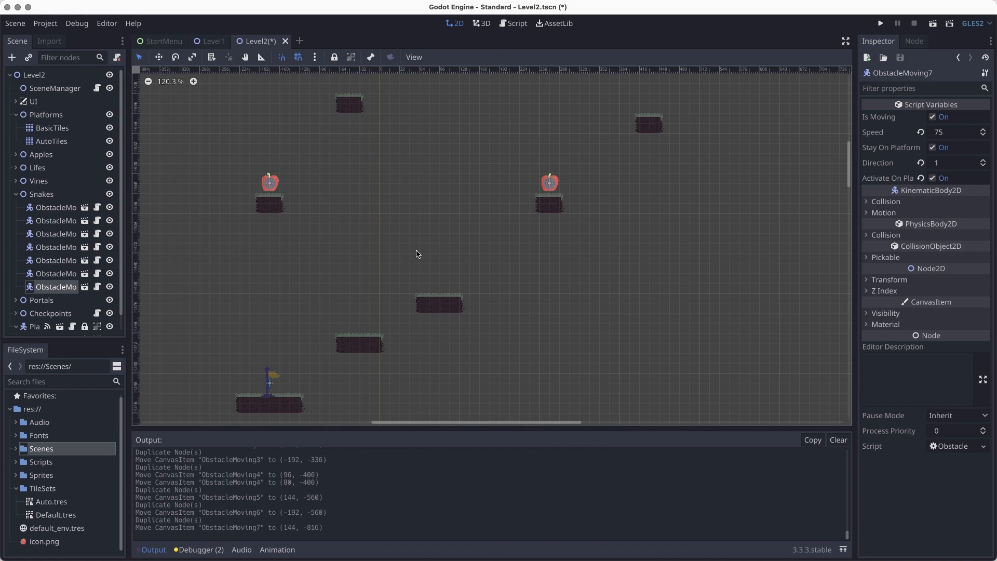
middle_click_drag(416, 322, 474, 166)
scroll(474, 341, "down", 6)
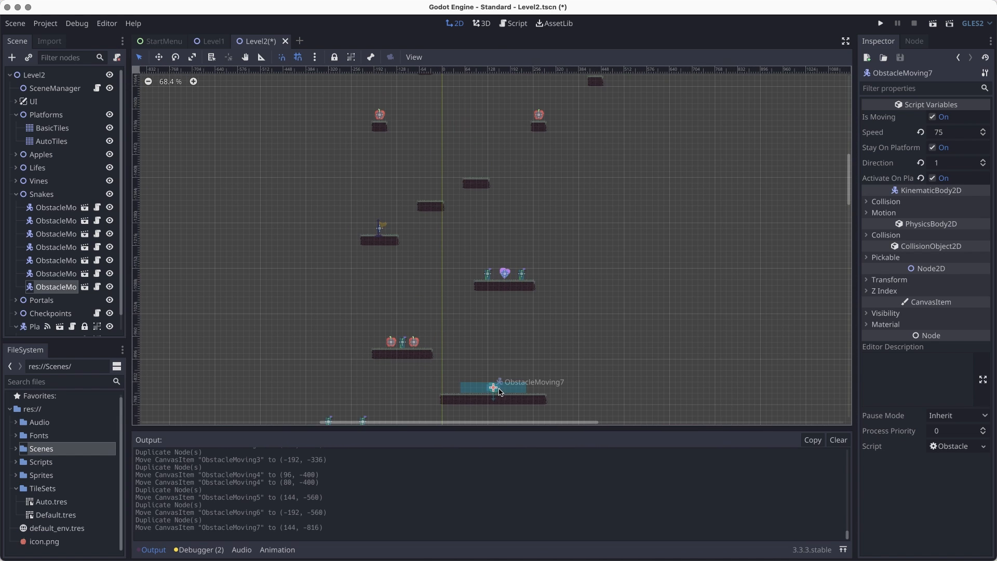
key("super+d")
left_click_drag(494, 392, 430, 198)
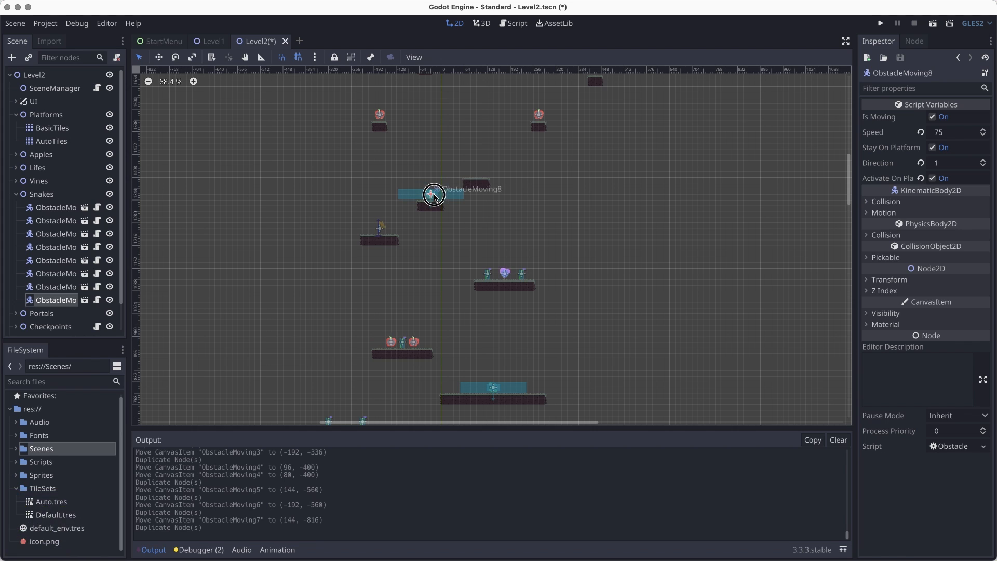
Disable Stay On Platform and Activate On Player detection for the obstacle above the checkpoint
middle_click_drag(431, 199, 450, 374)
scroll(450, 374, "up", 2)
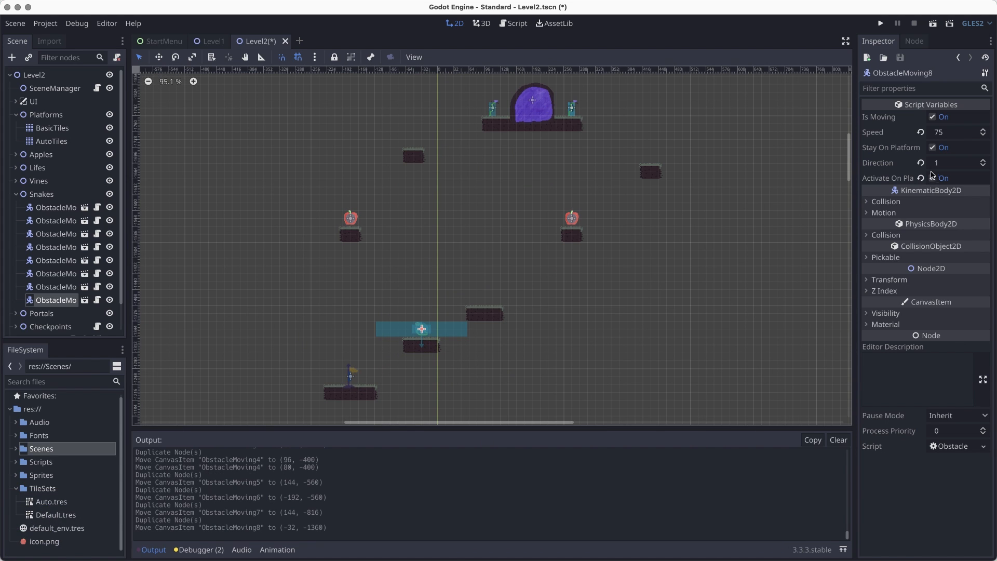
left_click(931, 147)
left_click(932, 178)
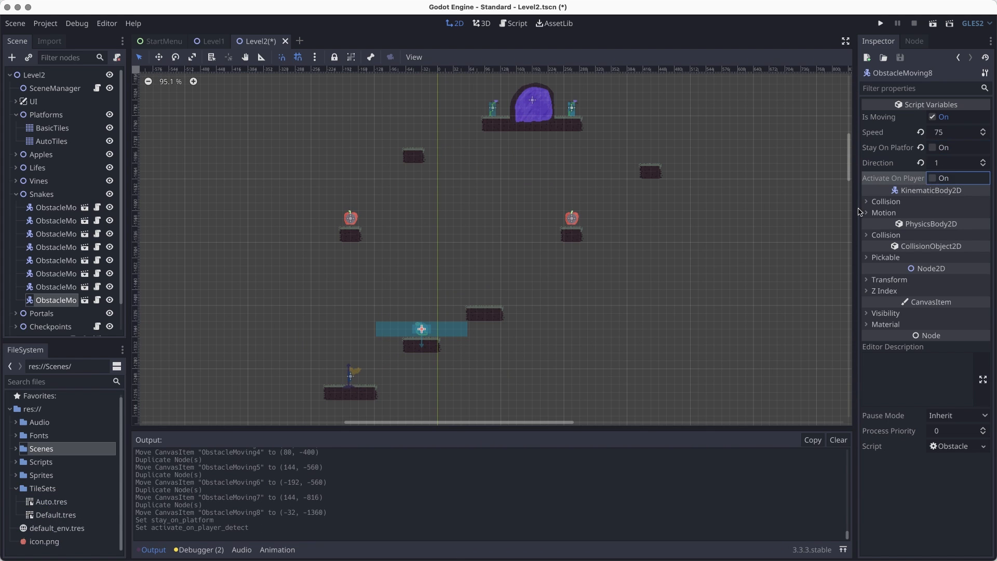
Duplicate the free-moving obstacle onto the small platforms leading up to the portal, at (96, -1424), (-48, -1744) and (432, -1712)
key("super+d")
left_click_drag(418, 337, 412, 126)
key("super+d")
scroll(572, 296, "up", 1)
key("super+d")
key("super+d")
left_click_drag(452, 165, 690, 181)
key("super+d")
scroll(641, 296, "down", 2)
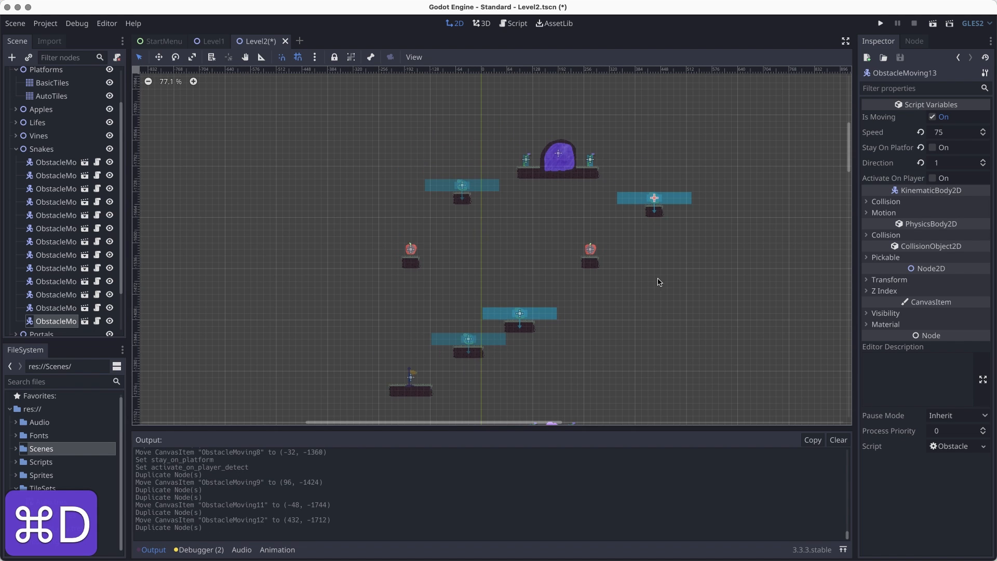
scroll(660, 280, "up", 4)
key("super+z")
scroll(706, 234, "up", 2)
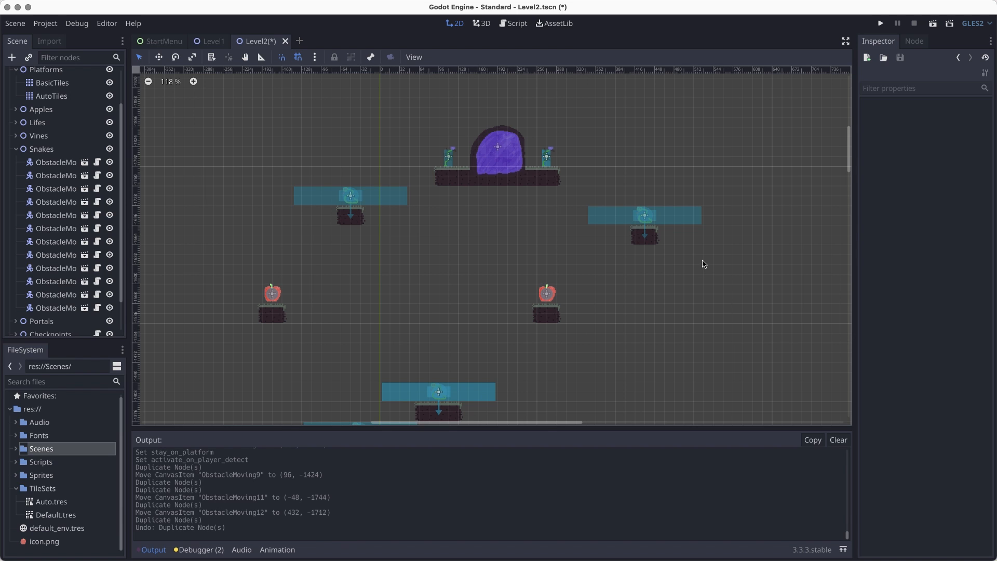
Collapse the Snakes and Platforms groups in the scene tree, and save and run the Level2 scene
key("super+s")
scroll(597, 222, "down", 9)
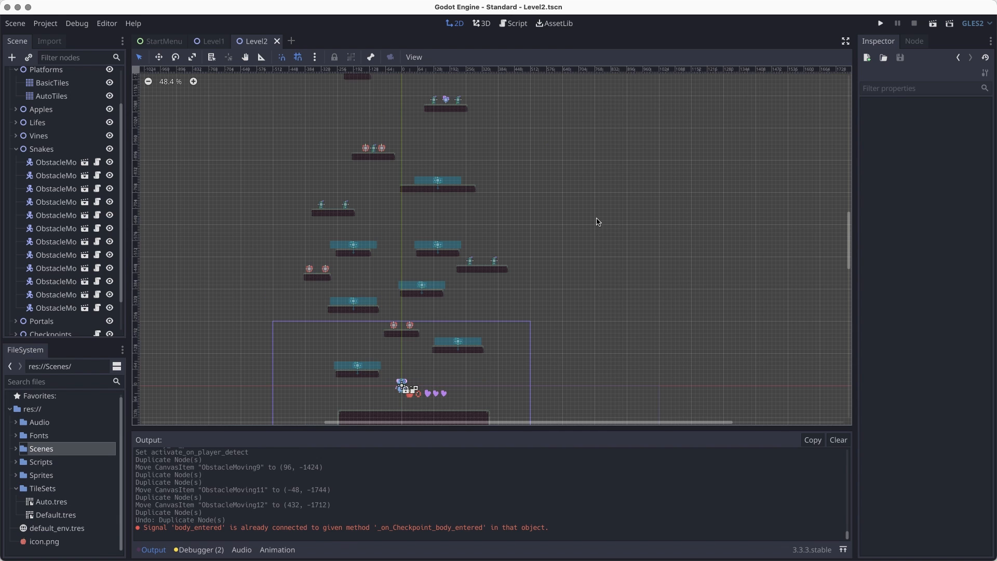
key("super+s")
left_click(21, 151)
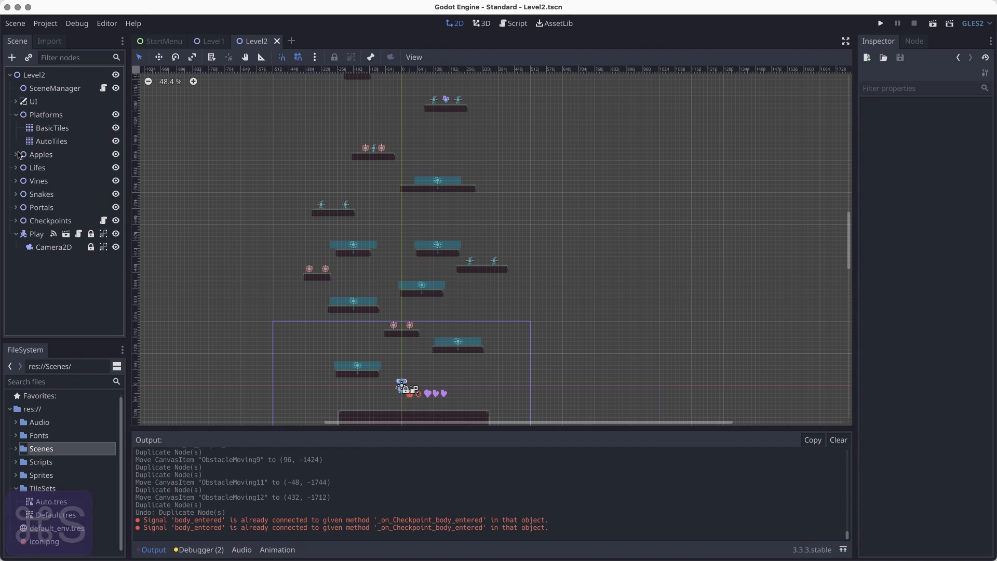
left_click(19, 119)
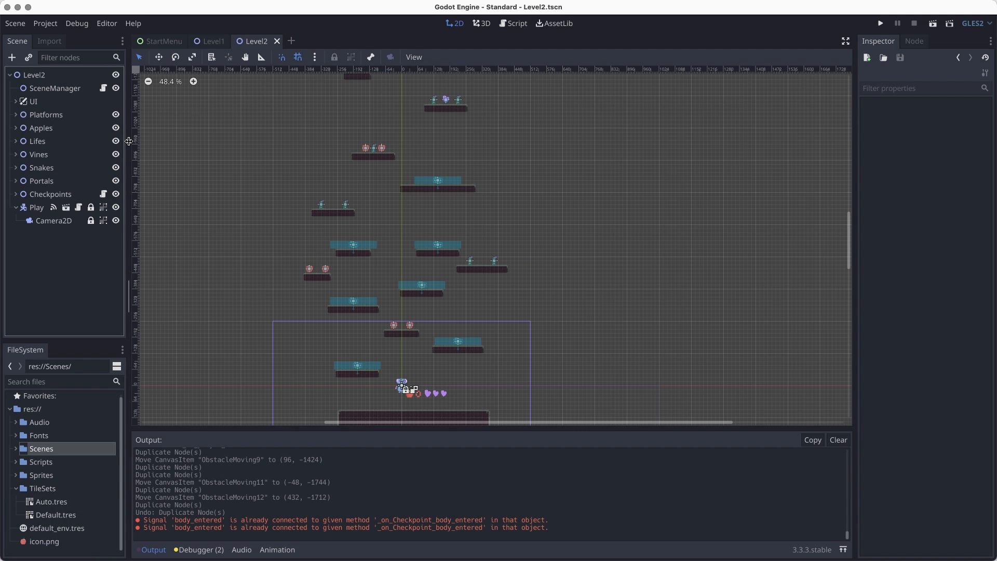
key("super+s")
left_click(933, 23)
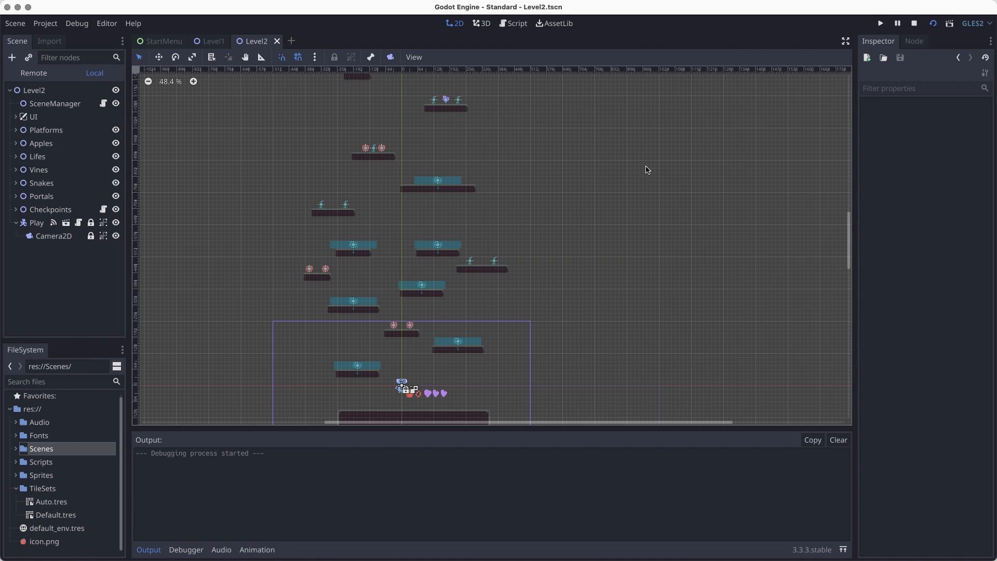
Set the Checkpoints node's Scene Name to Level2 and save the scene
left_click(15, 209)
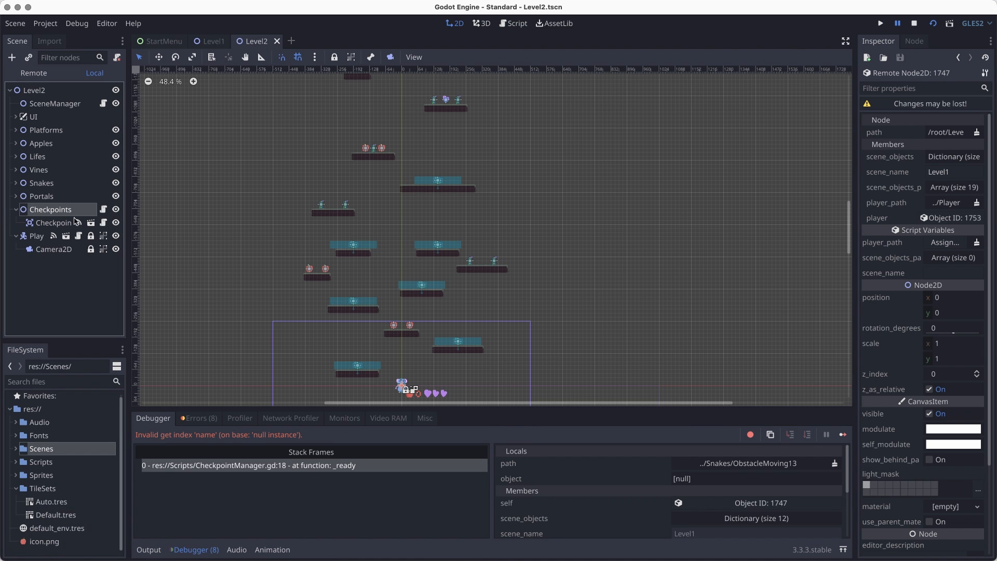
left_click(56, 223)
scroll(393, 212, "up", 5)
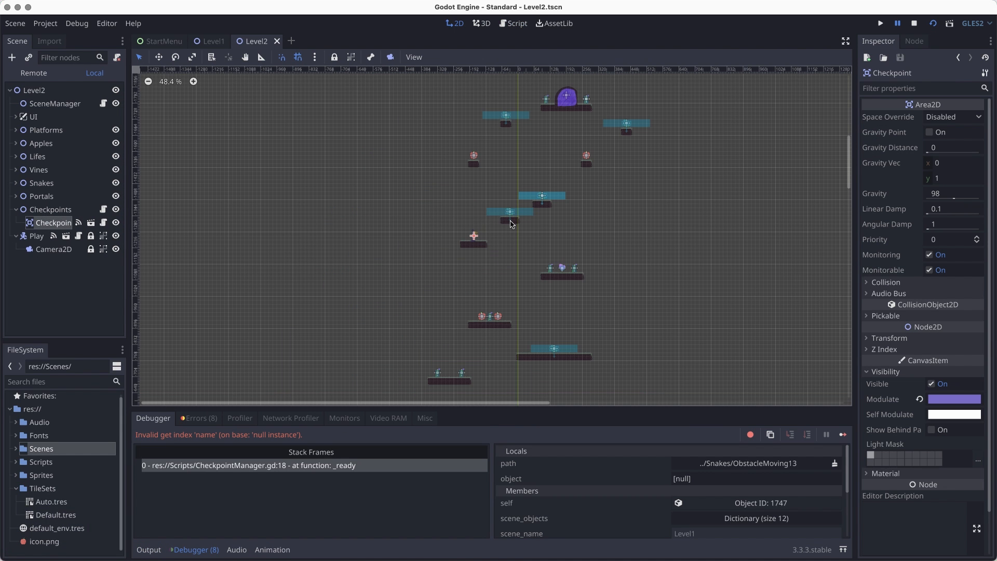
scroll(522, 278, "up", 7)
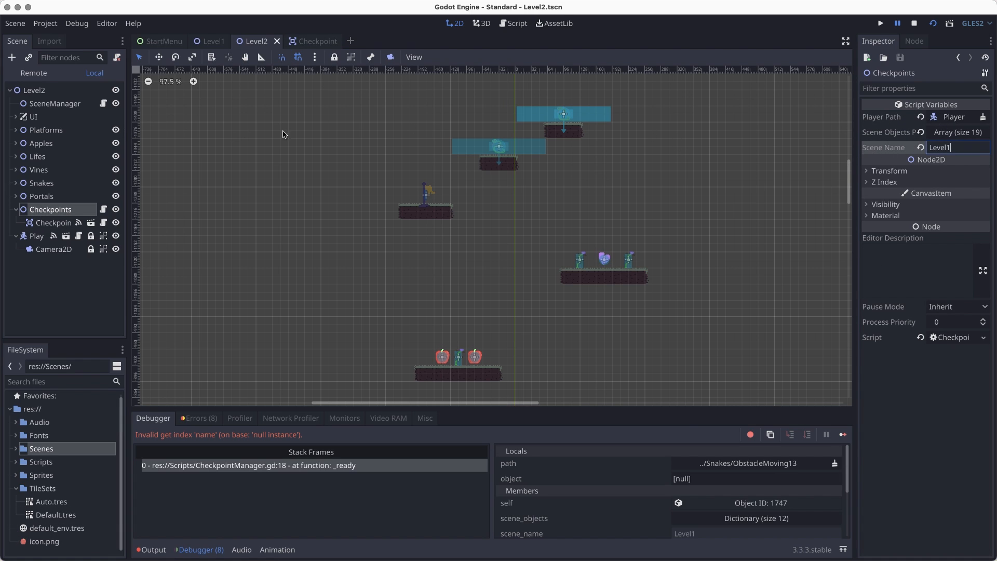
key("BackSpace")
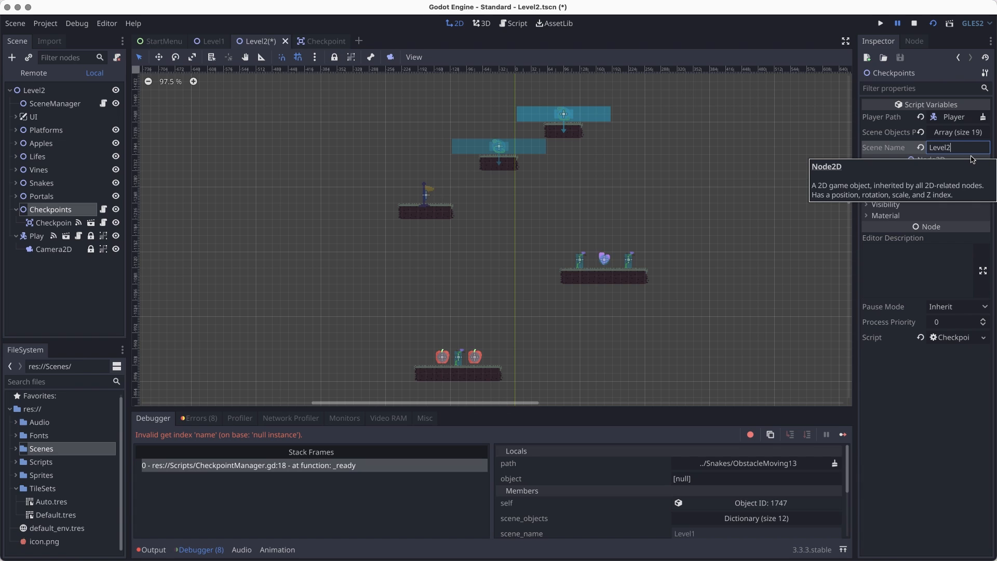
key("super+s")
Remove every entry from the Checkpoints node's Scene Objects array and save the scene
left_click(948, 133)
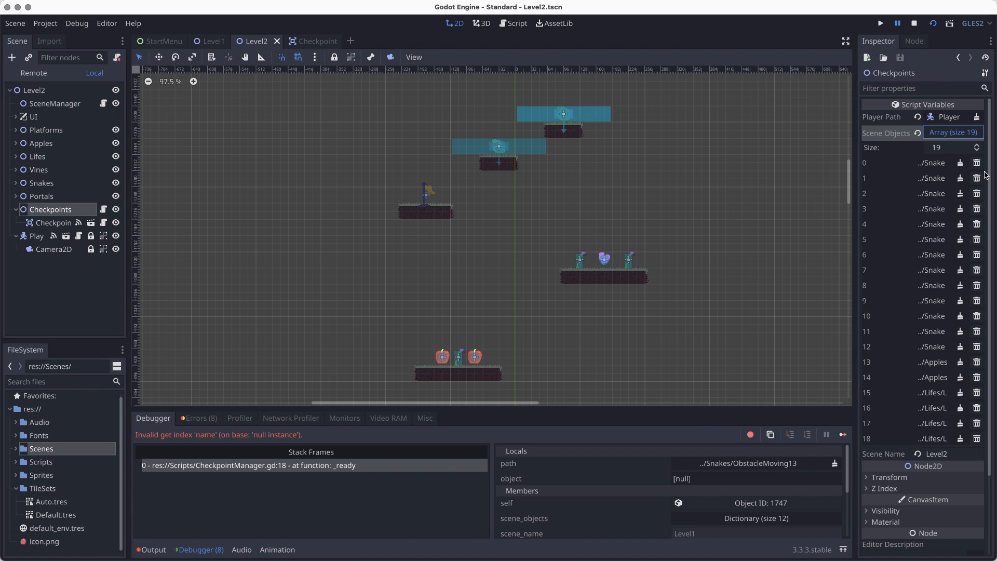
left_click(977, 164)
left_click(977, 164)
left_click(977, 164)
left_click(977, 164)
left_click(977, 164)
left_click(977, 164)
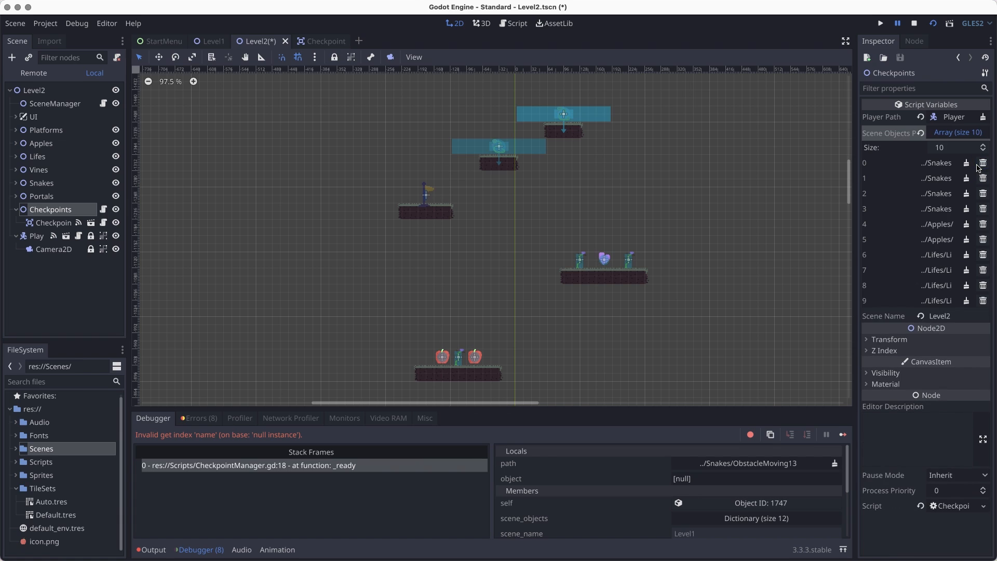
left_click(977, 164)
left_click(977, 164)
double_click(976, 164)
left_click(977, 164)
double_click(977, 164)
double_click(977, 164)
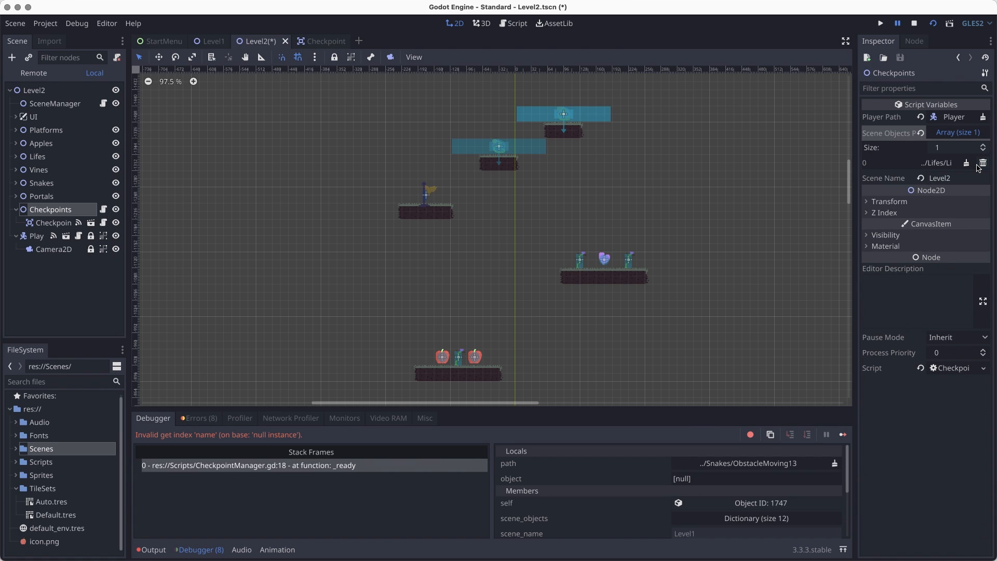
double_click(977, 164)
key("super+s")
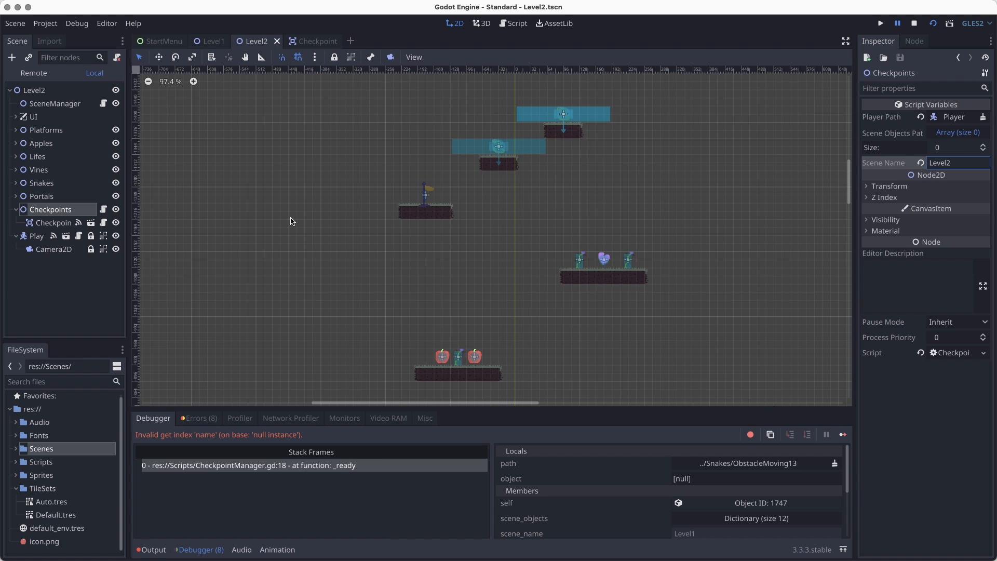
Look over the level layout, and save and rerun the Level2 scene
scroll(419, 234, "down", 8)
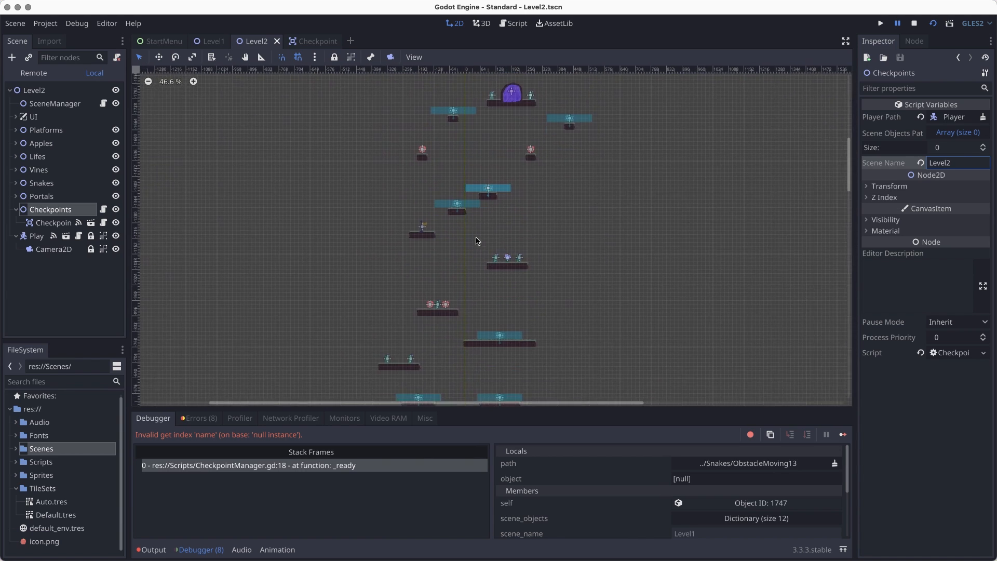
scroll(477, 240, "down", 5)
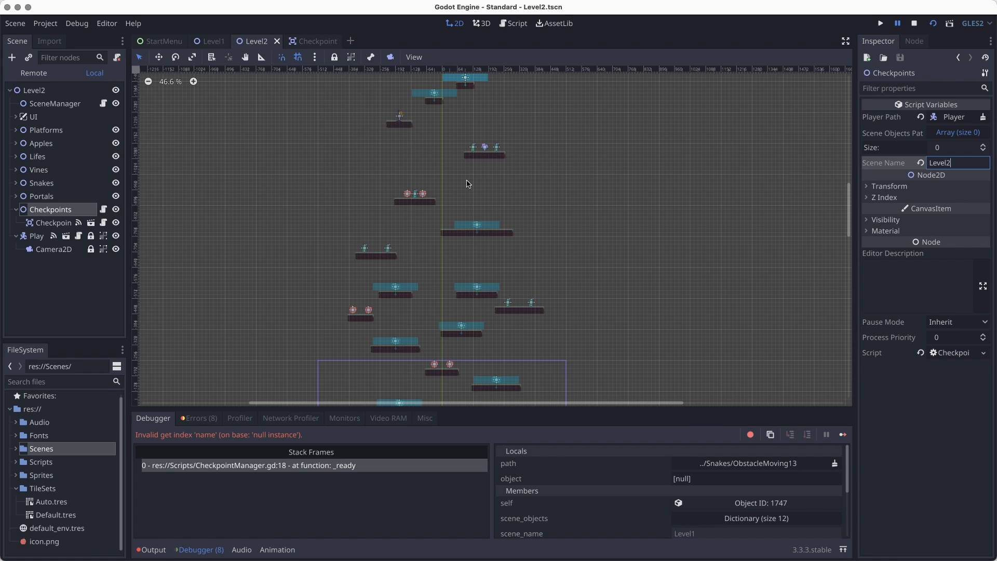
key("super+s")
left_click(933, 23)
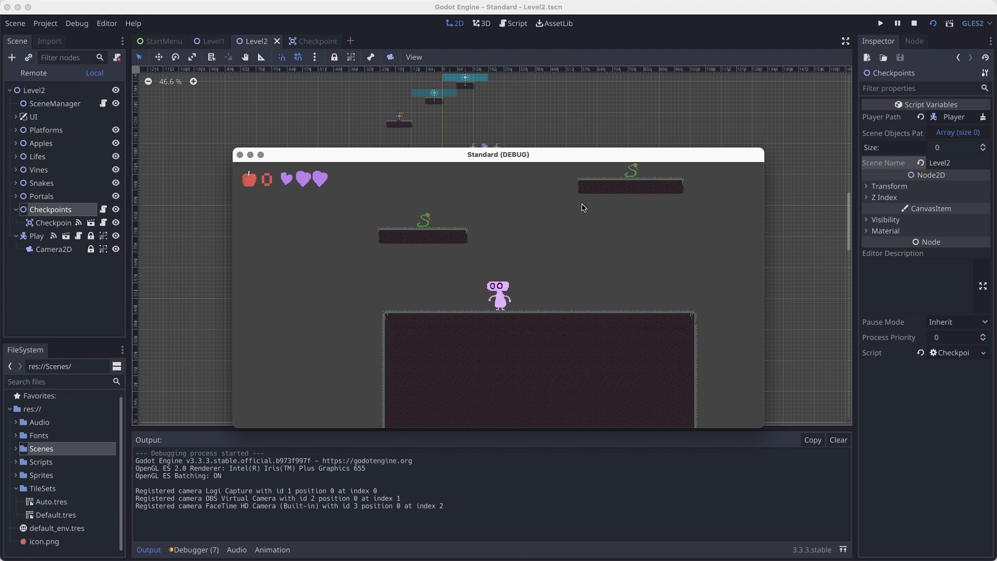
Playtest the start of Level2, jumping past the first snake and collecting the two apples on the platform above
key("space")
key("Left")
key("space")
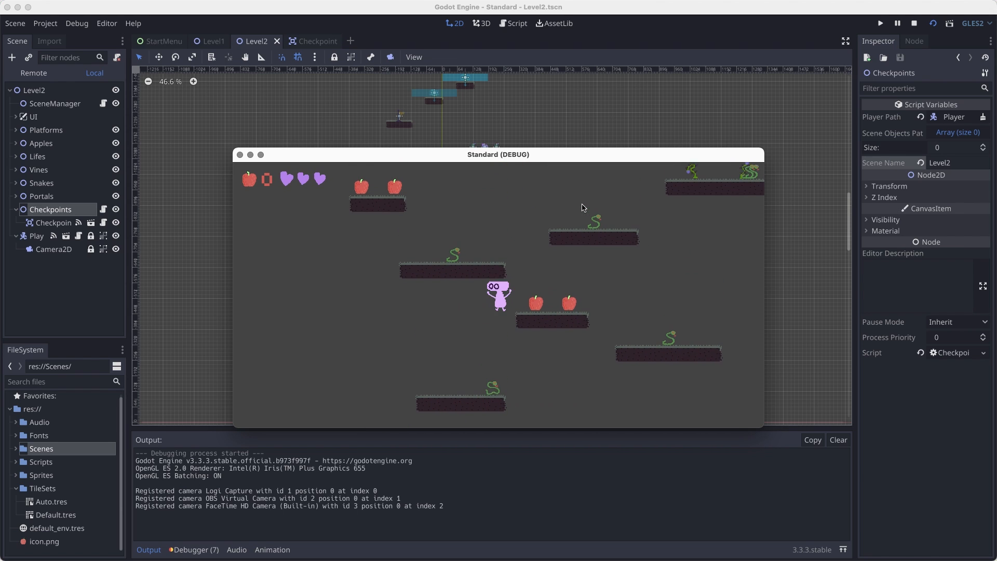
key("Left")
key("space")
key("Left")
key("Right")
key("space")
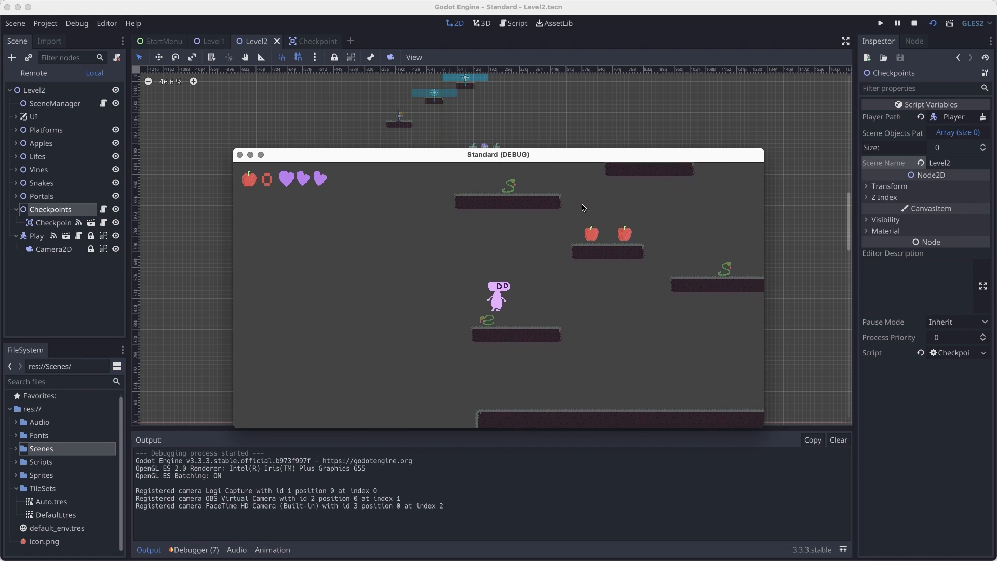
key("space")
key("Right")
key("Right")
key("Left")
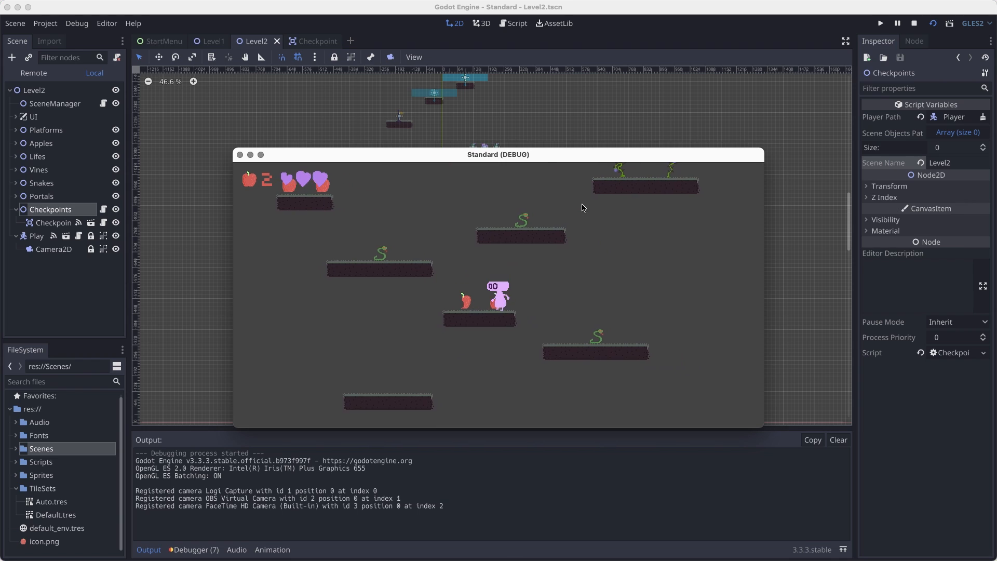
Continue the playtest, jumping from the first apple platform up to the snake platform above it
key("Left")
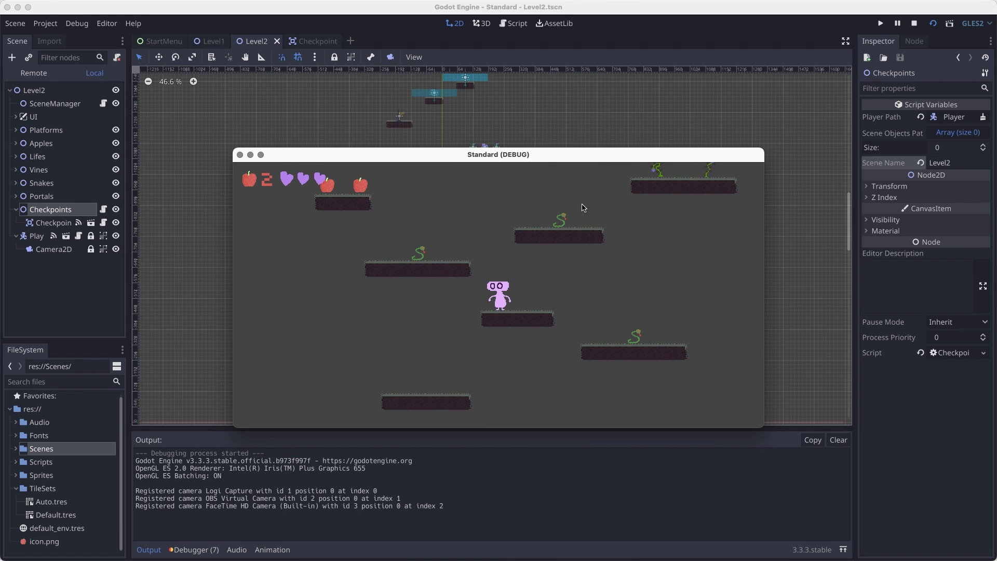
key("space")
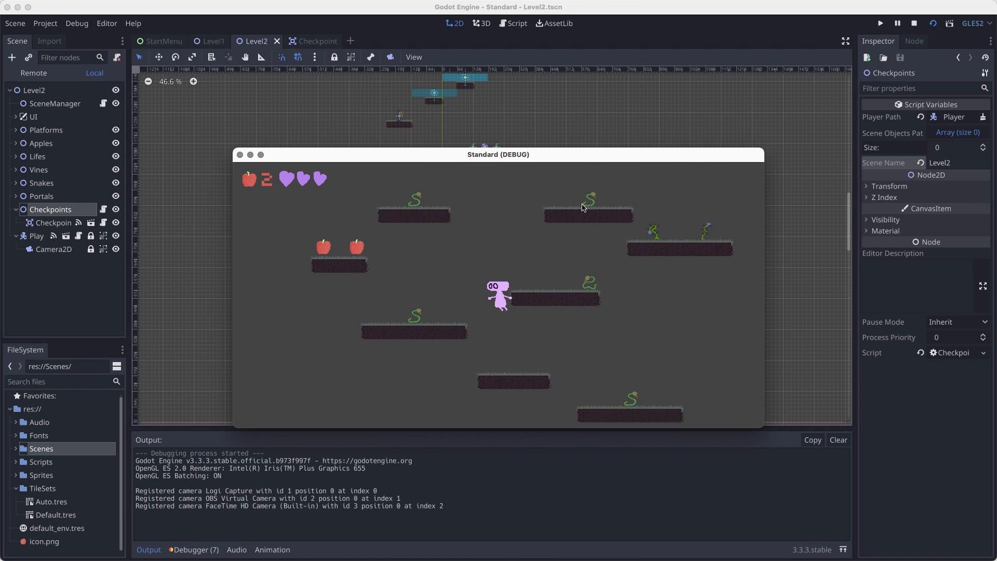
key("space")
key("Left")
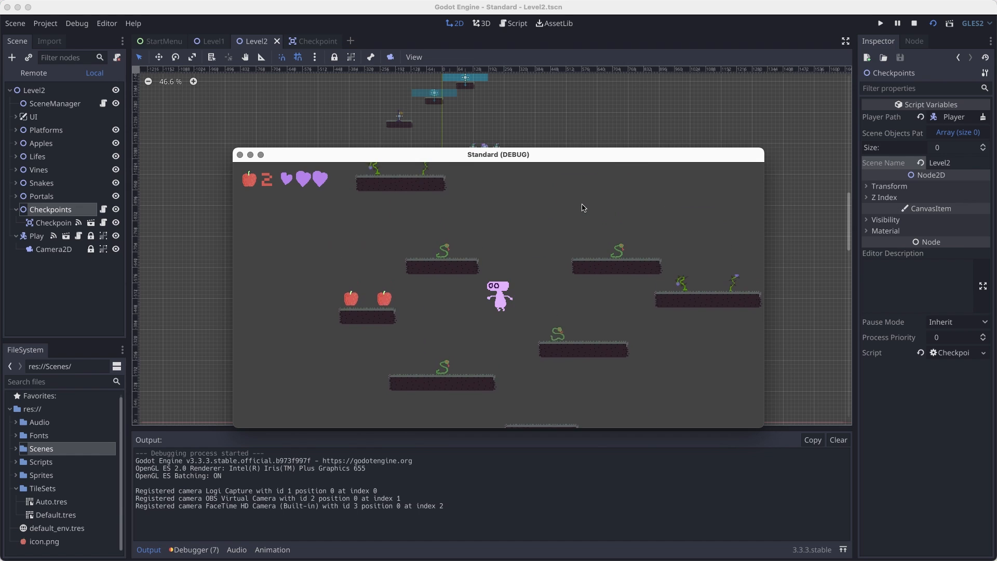
key("Right")
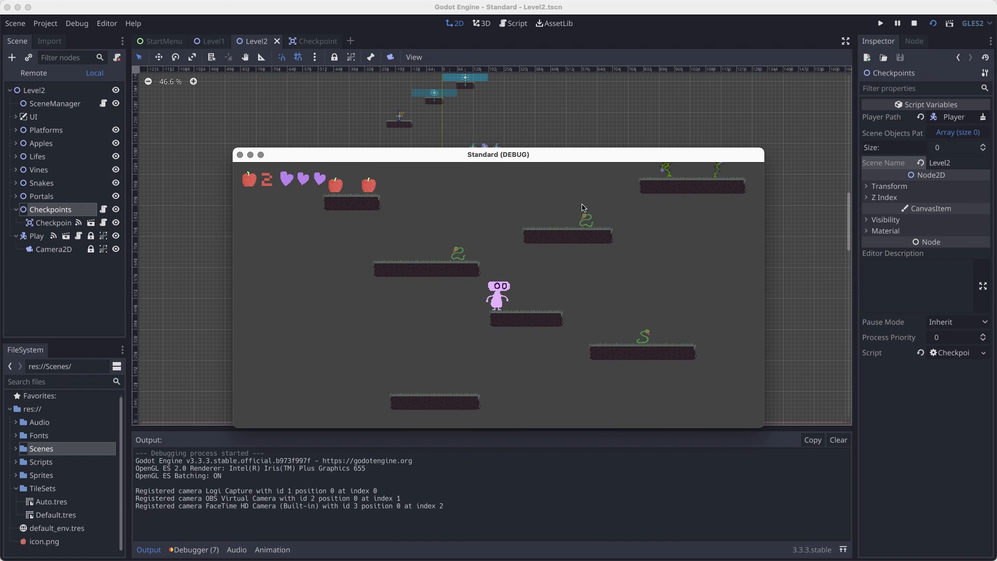
key("space")
key("Left")
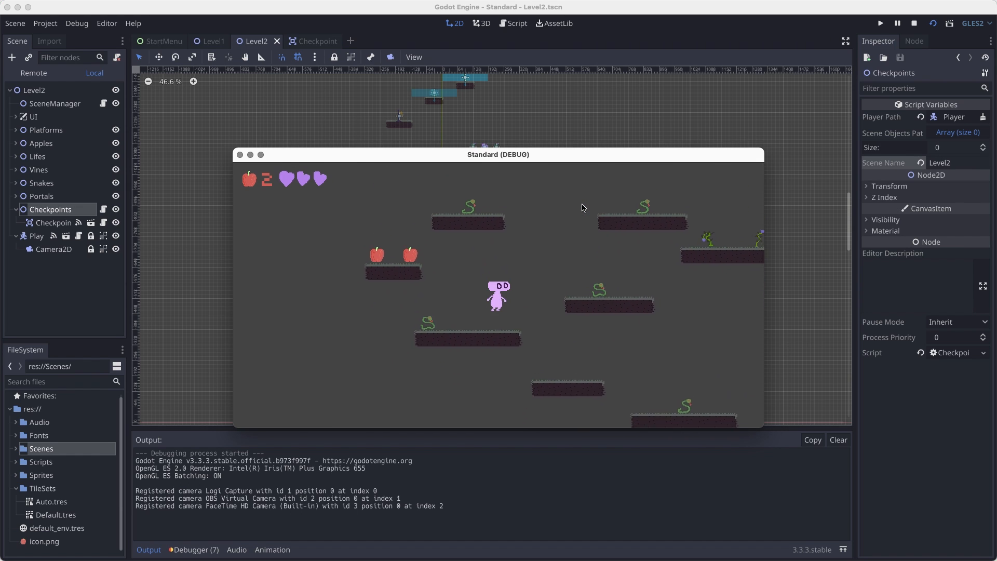
key("Right")
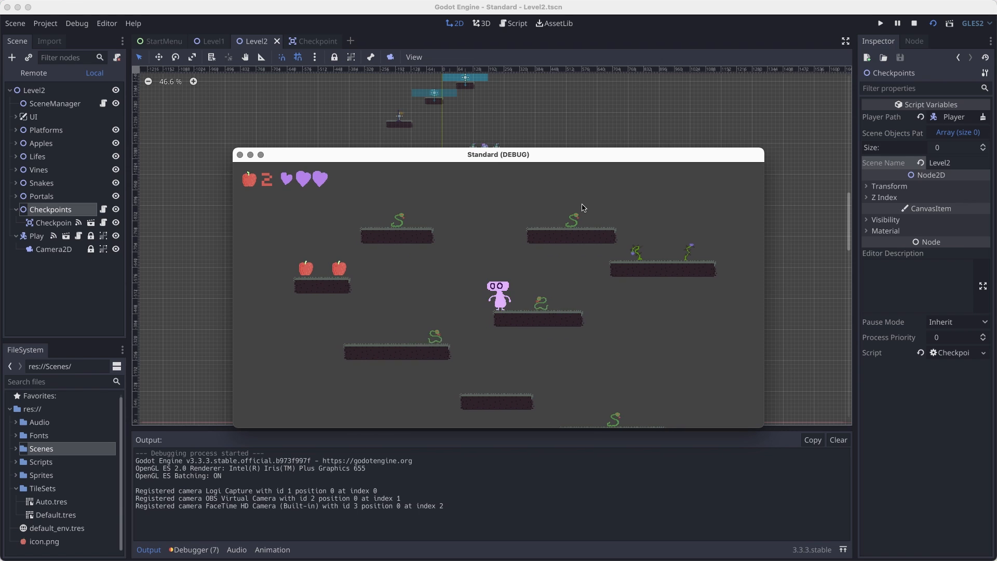
Playtest the leftward jump off the snake platform and collect the two apples on the small platform
key("space")
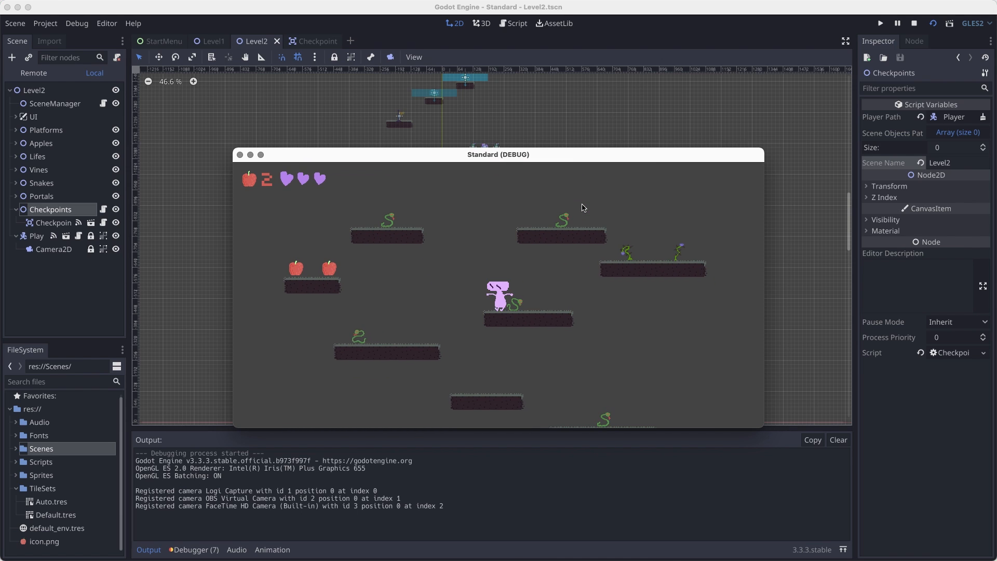
key("Left")
key("space")
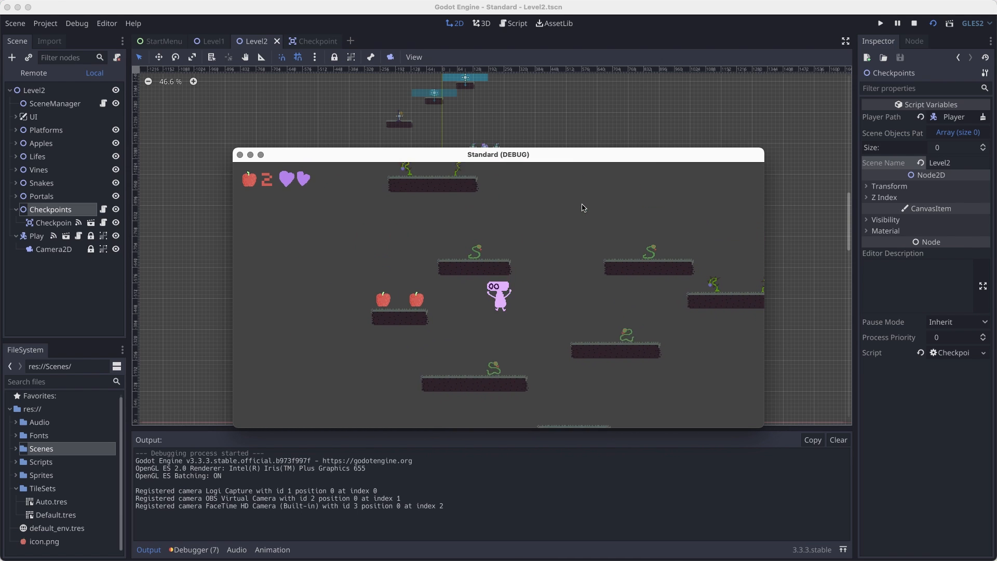
key("Left")
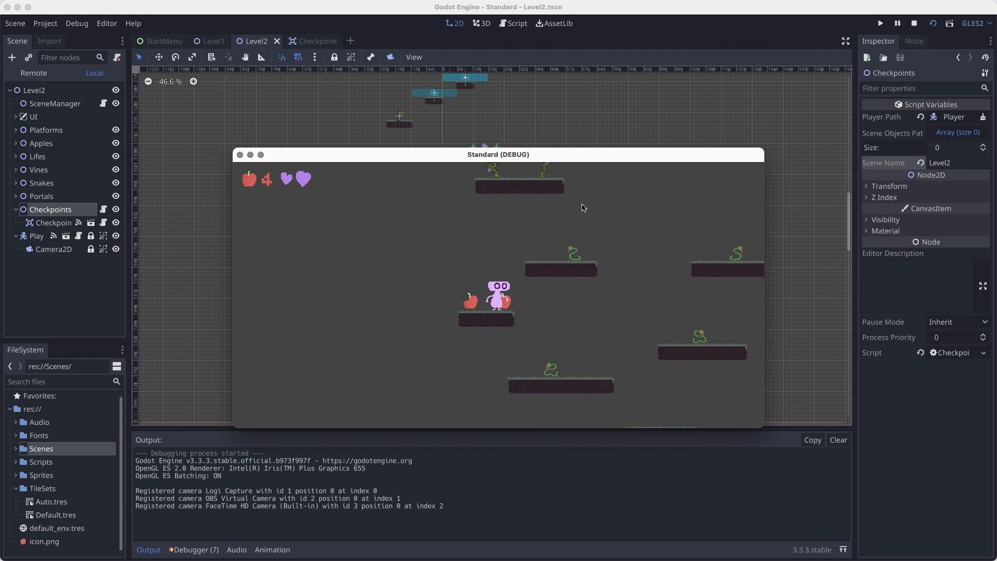
Playtest jumping from the small apple platform onto the snake platform above, dodging the snake
key("space")
key("Left")
key("space")
key("Right")
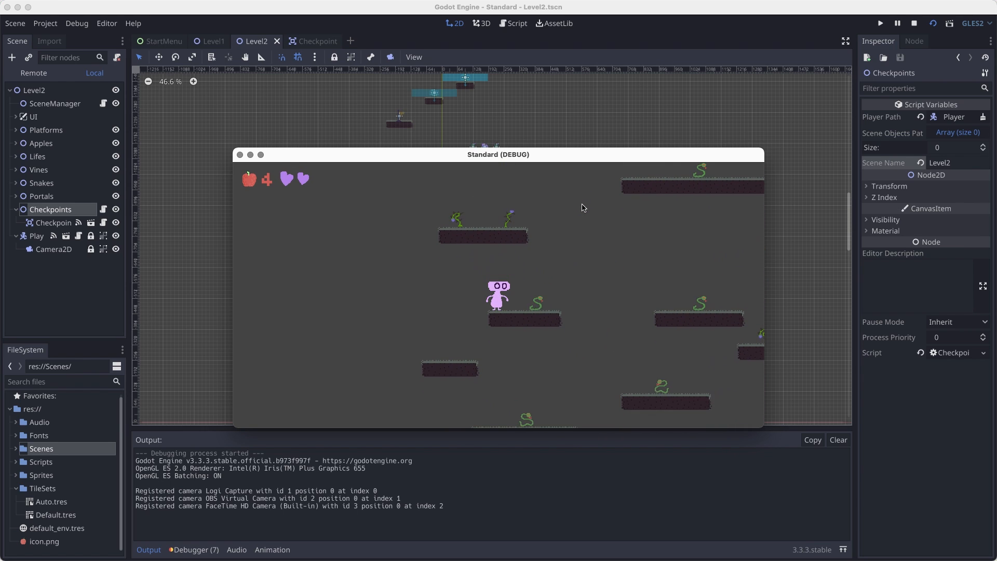
key("Left")
key("space")
key("Right")
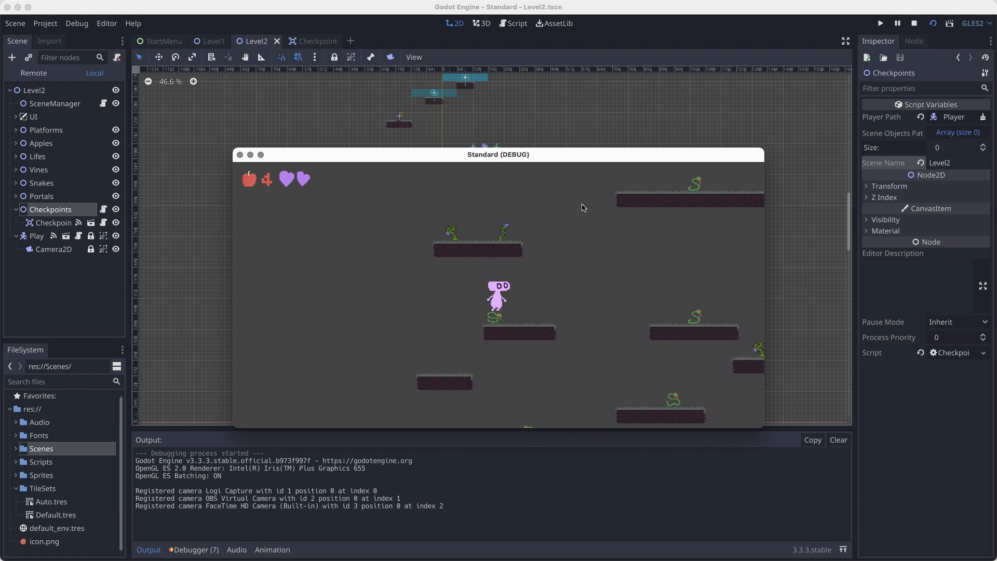
Playtest the climb to the platform with two vines, landing at its edge clear of the plants
key("Right")
key("space")
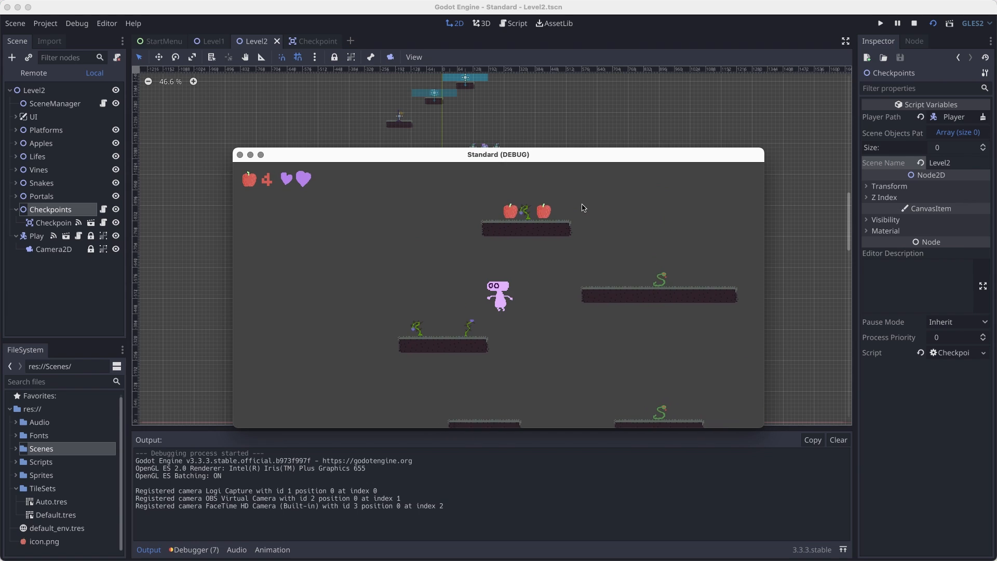
key("space")
key("Left")
key("Right")
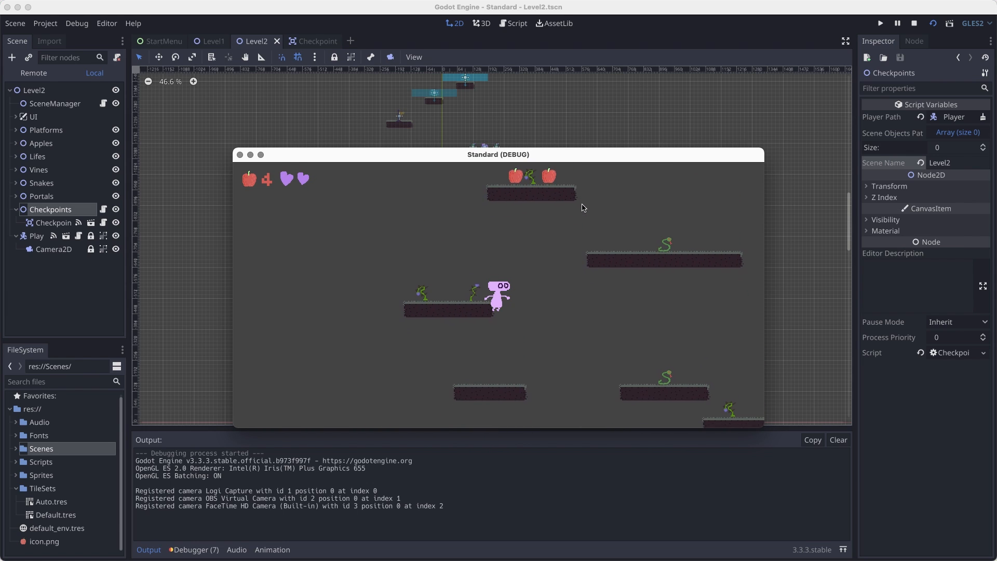
key("space")
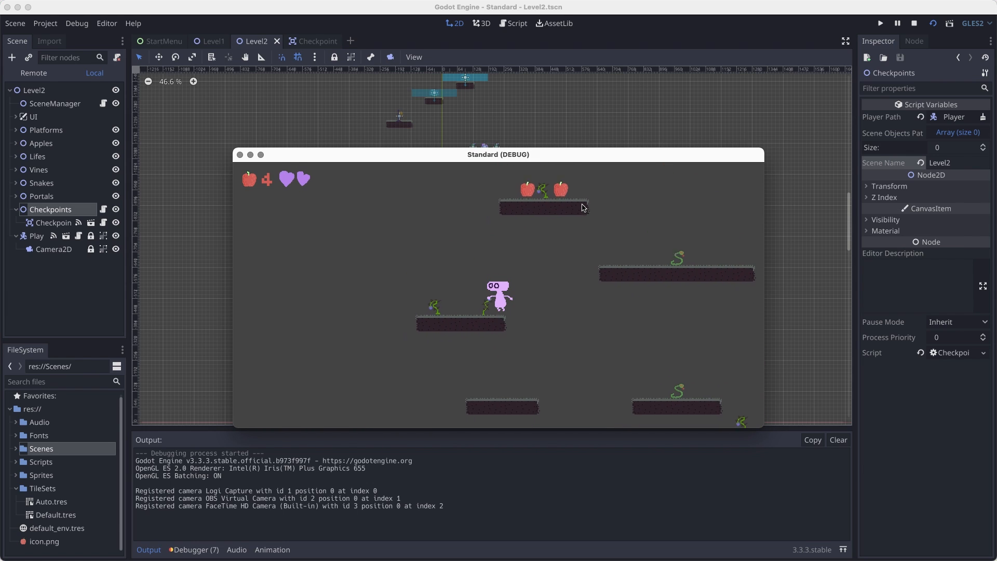
Playtest the higher jump from the two-vine platform and collect the two apples beside the single vine
key("space")
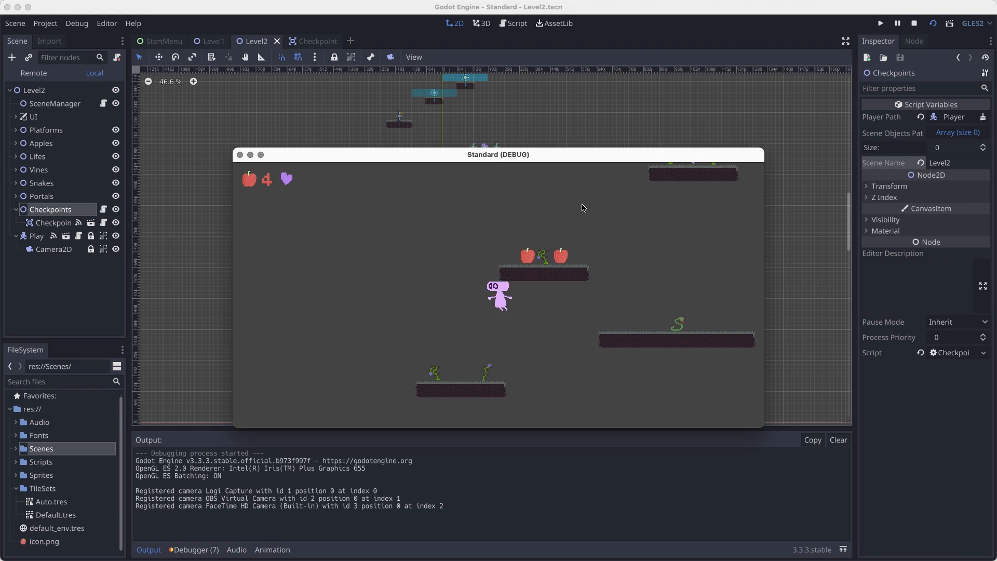
key("space")
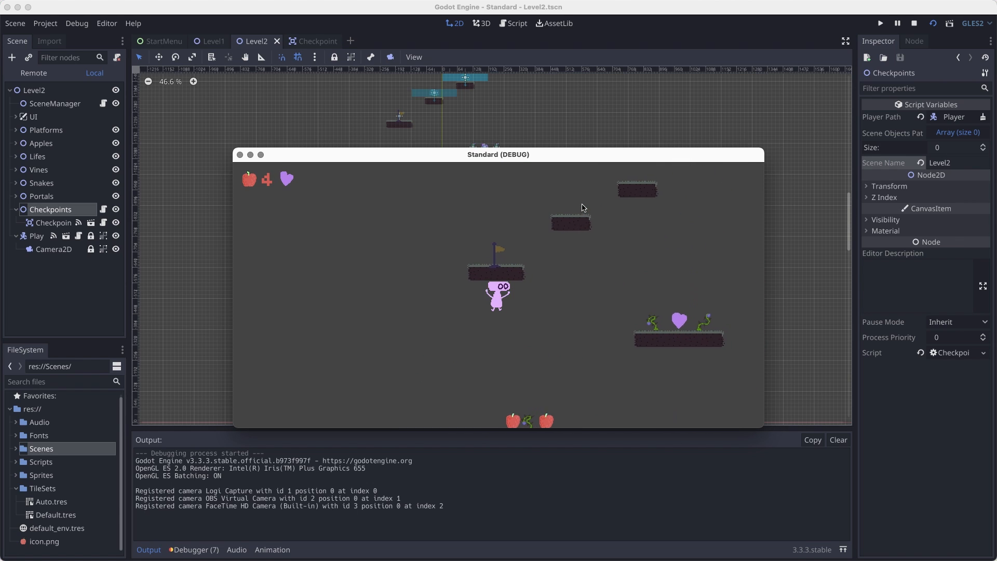
key("space")
key("Right")
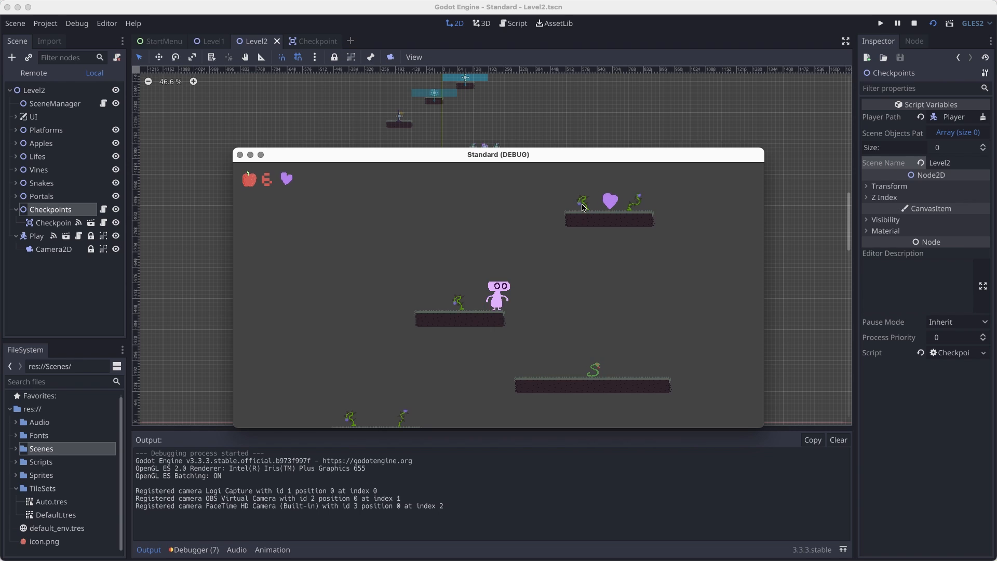
Playtest the jump to the heart platform between the vines, and quit the game
key("space")
key("Right")
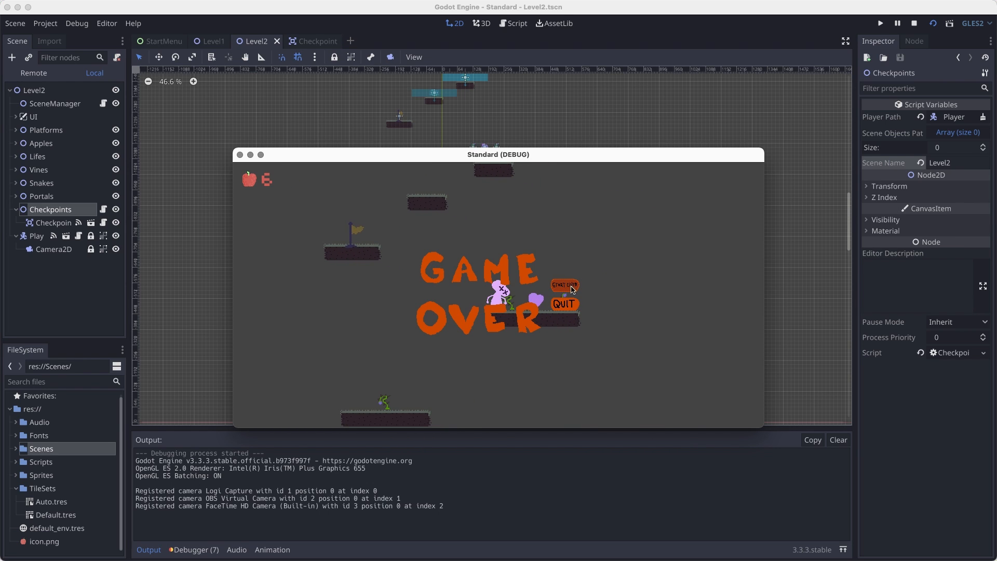
left_click(572, 289)
key("super+q")
Move the two vines beside the heart closer to it, at (144, -1136) and (208, -1136)
scroll(389, 291, "up", 8)
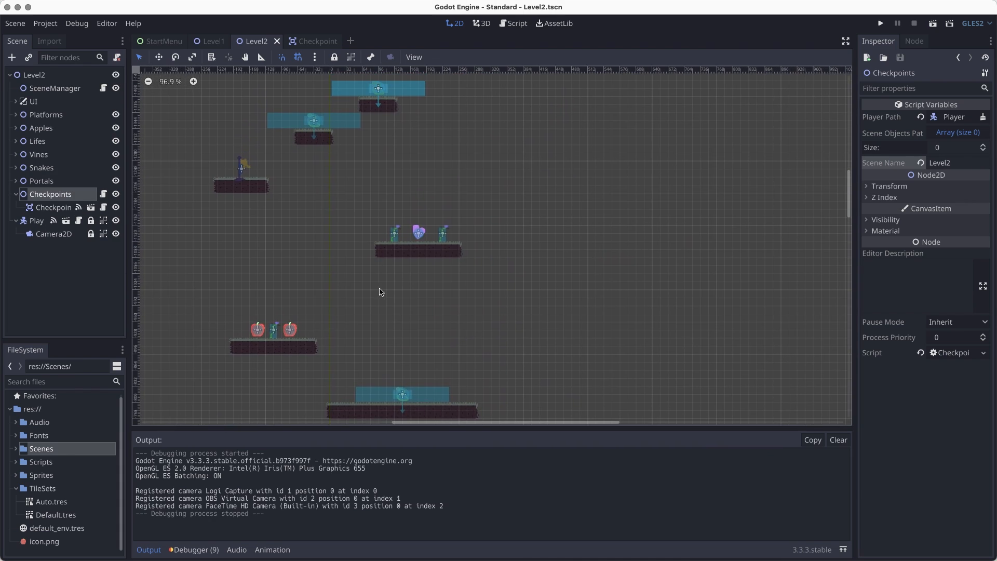
left_click(423, 223)
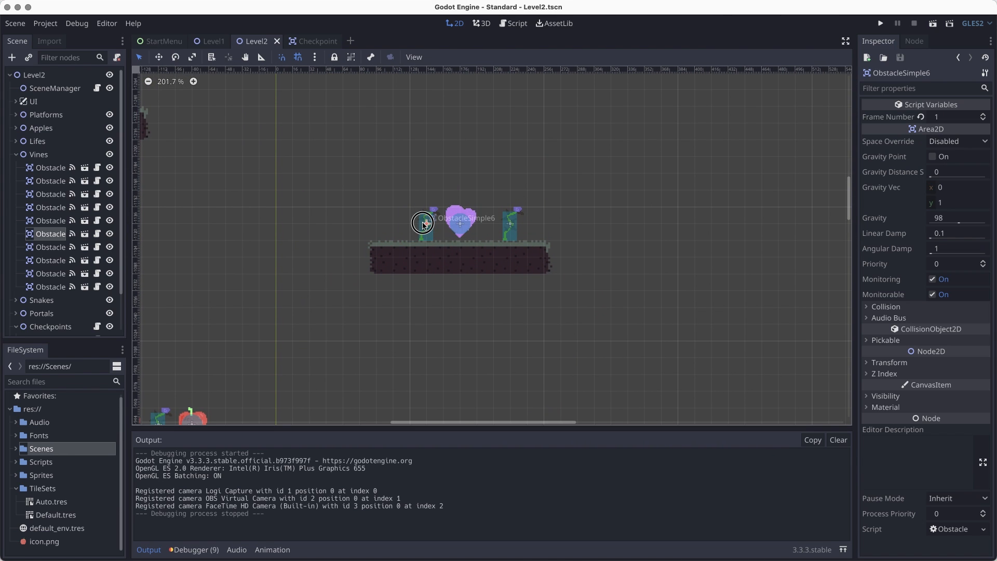
left_click_drag(509, 224, 492, 224)
Move the two vines on the platform below the single-vine apple platform closer together, at (-304, -720) and (-240, -720)
scroll(557, 138, "down", 2)
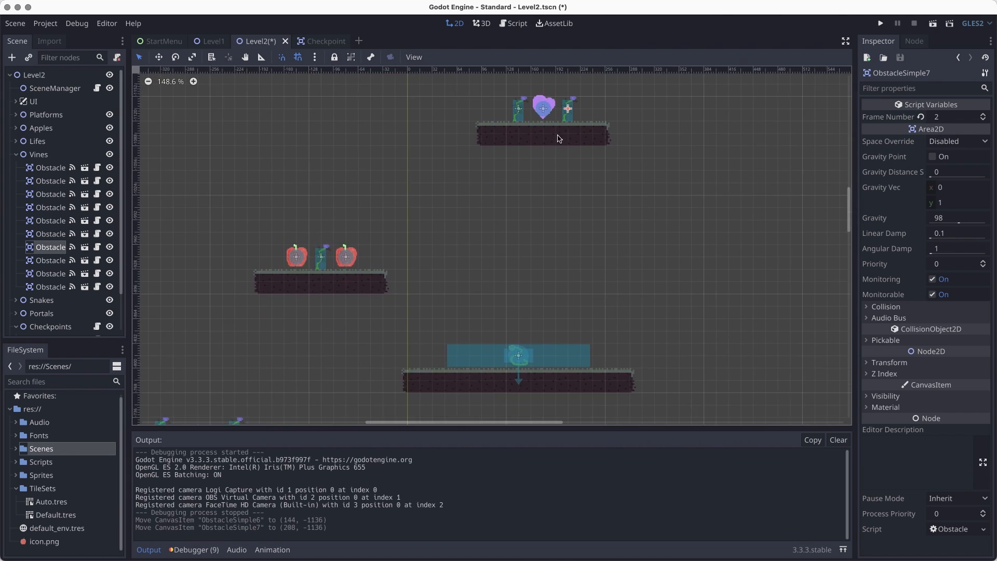
scroll(479, 224, "down", 5)
scroll(478, 224, "left", 5)
middle_click_drag(402, 296, 392, 155)
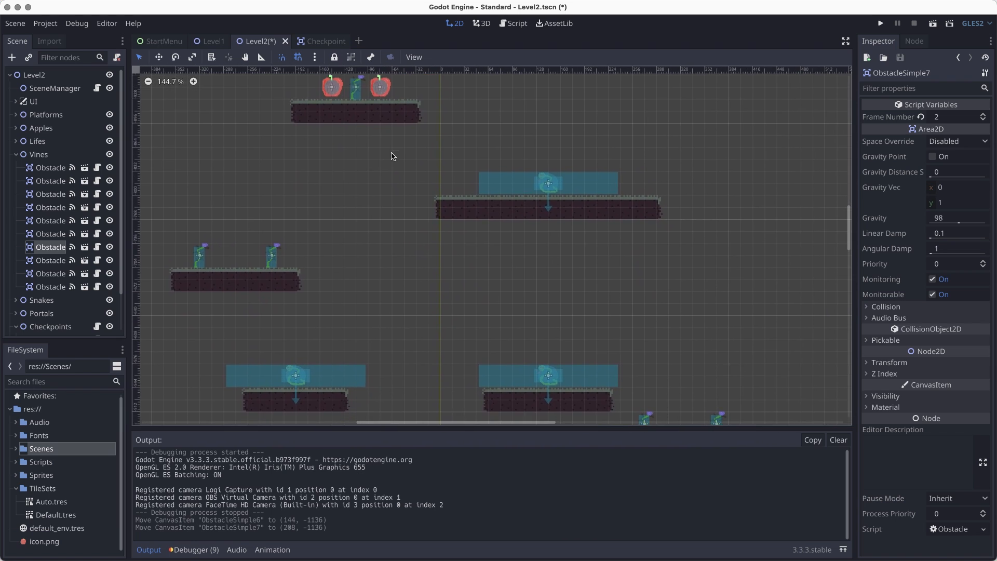
scroll(396, 264, "down", 7)
middle_click_drag(396, 263, 465, 259)
scroll(335, 267, "up", 4)
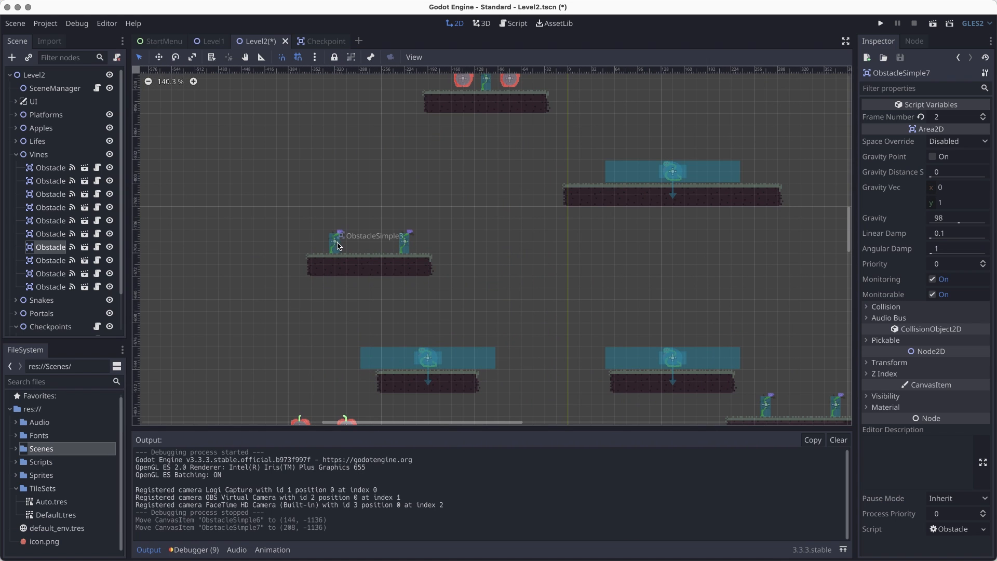
left_click_drag(343, 242, 392, 243)
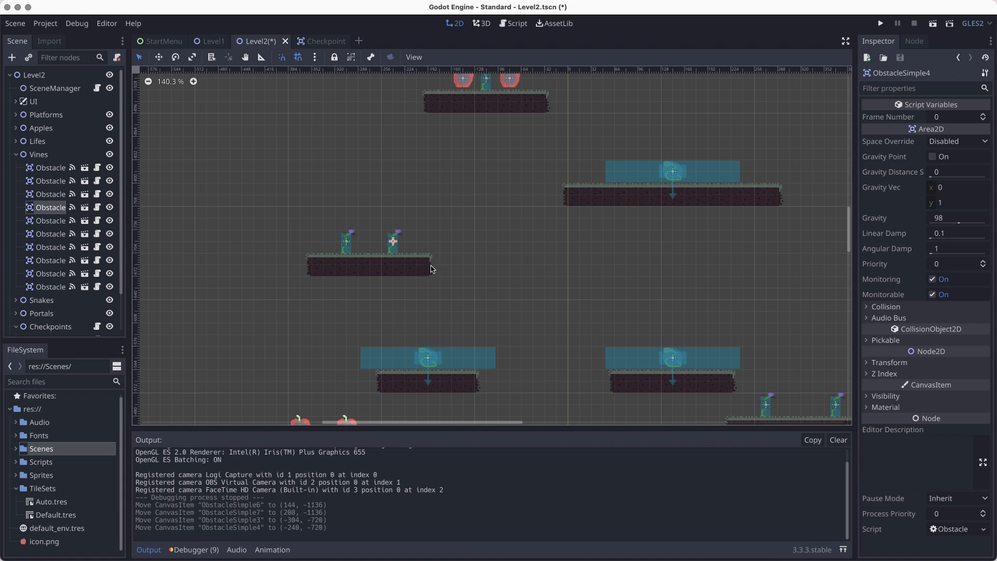
Duplicate the right apple on the lowest apple platform, move the copy between two vines at (320, -496), and undo that move
middle_click_drag(440, 272, 340, 130)
scroll(340, 130, "down", 5)
middle_click_drag(592, 256, 510, 230)
scroll(510, 231, "up", 4)
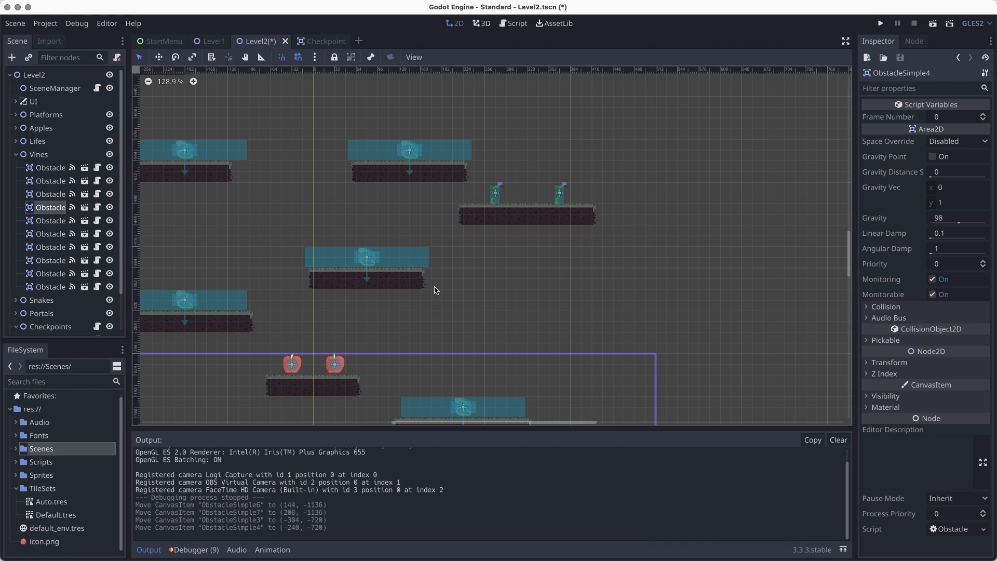
left_click(338, 363)
key("super+d")
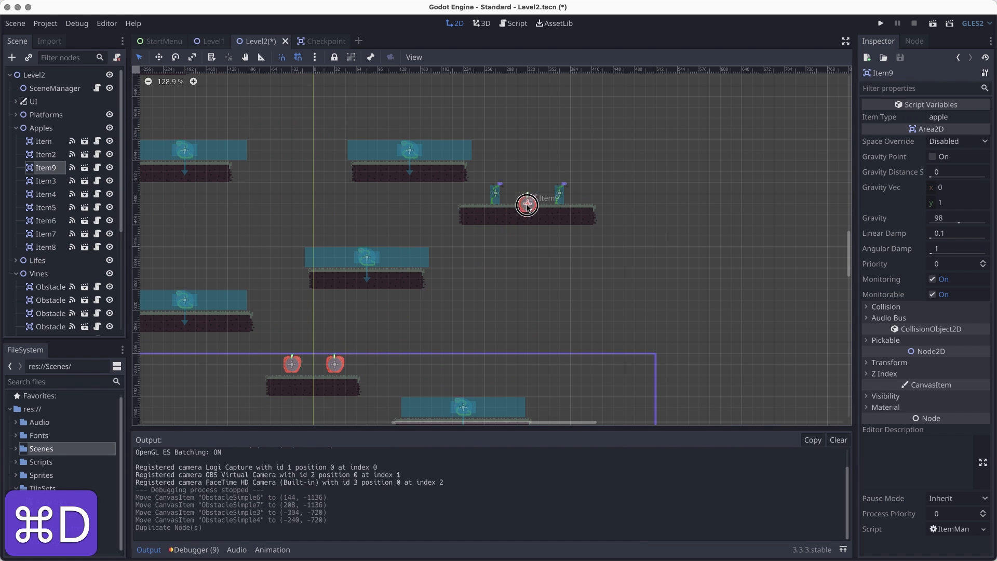
left_click_drag(529, 193, 530, 192)
key("super+z")
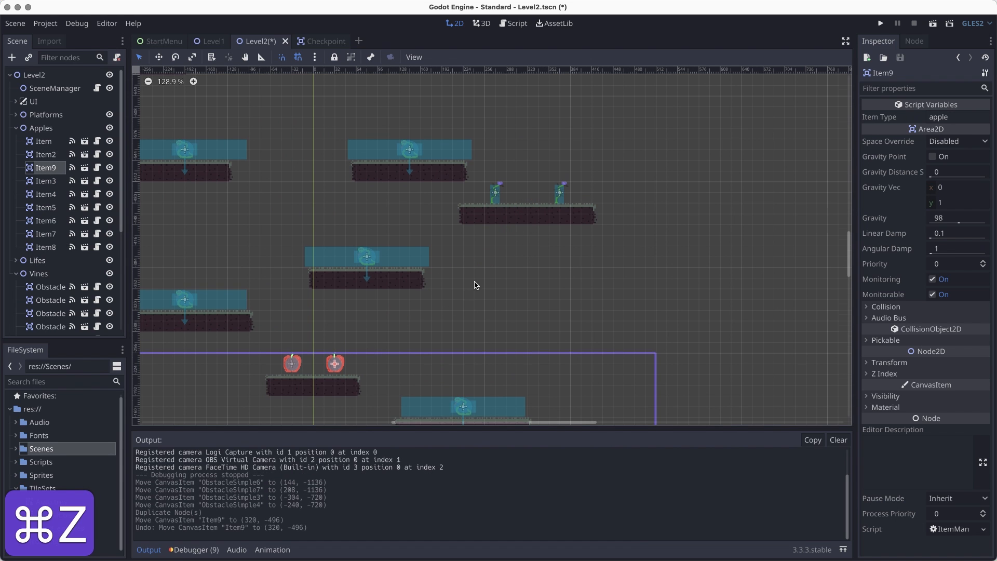
Duplicate the heart and place the copy between the two vines on the lower platform at (320, -496)
middle_click_drag(474, 276, 466, 334)
scroll(466, 331, "down", 5)
middle_click_drag(479, 161, 460, 294)
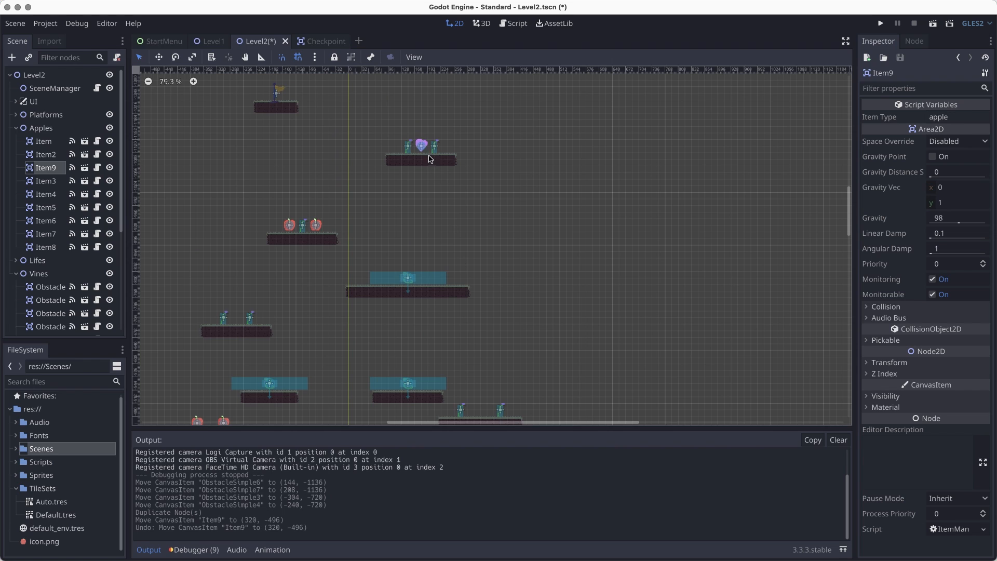
key("super+d")
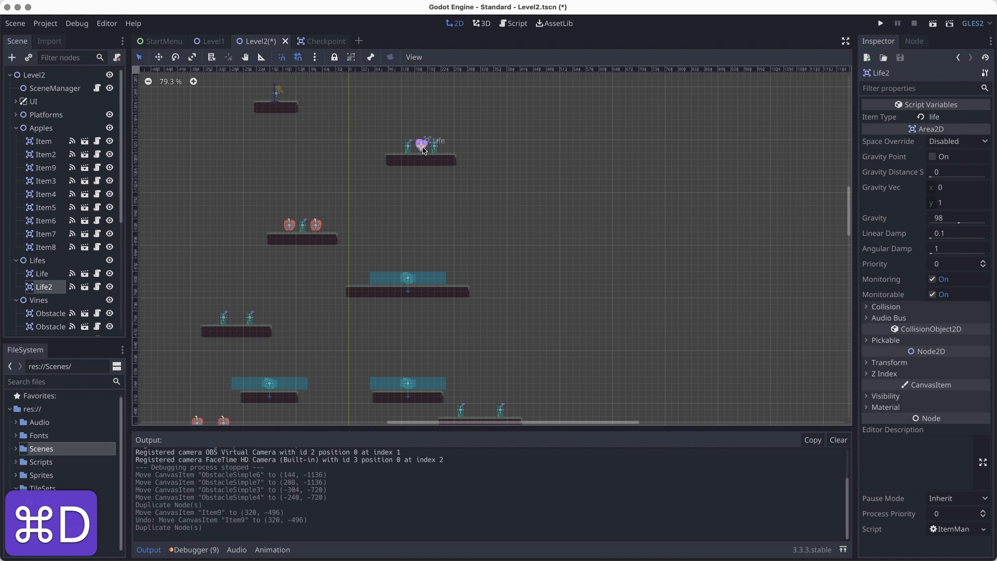
left_click_drag(470, 336, 480, 407)
middle_click_drag(480, 407, 548, 271)
scroll(548, 271, "up", 3)
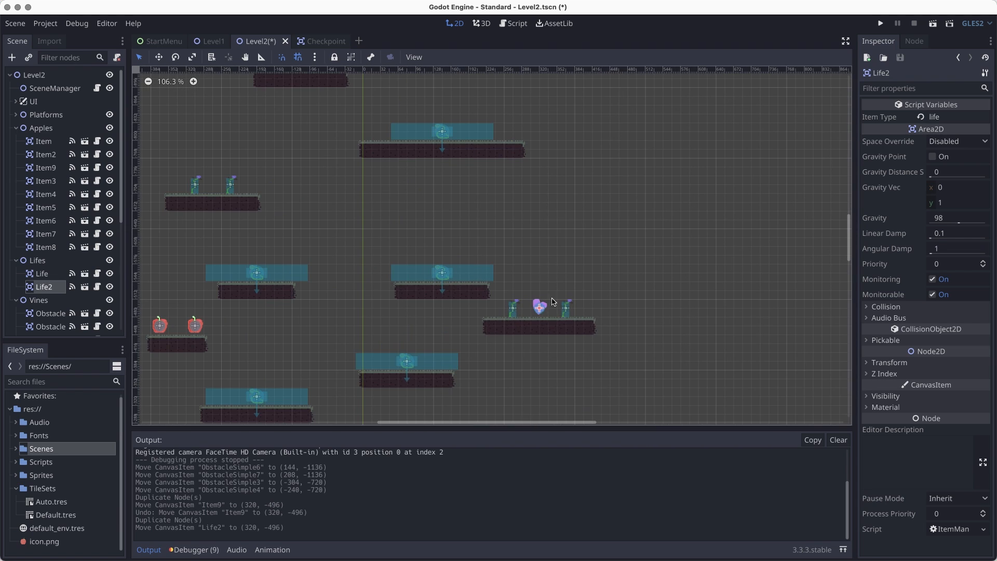
Save the Level2 scene and run it
middle_click_drag(531, 233, 536, 270)
key("super+s")
scroll(425, 282, "down", 2)
middle_click_drag(424, 275, 418, 406)
key("super+s")
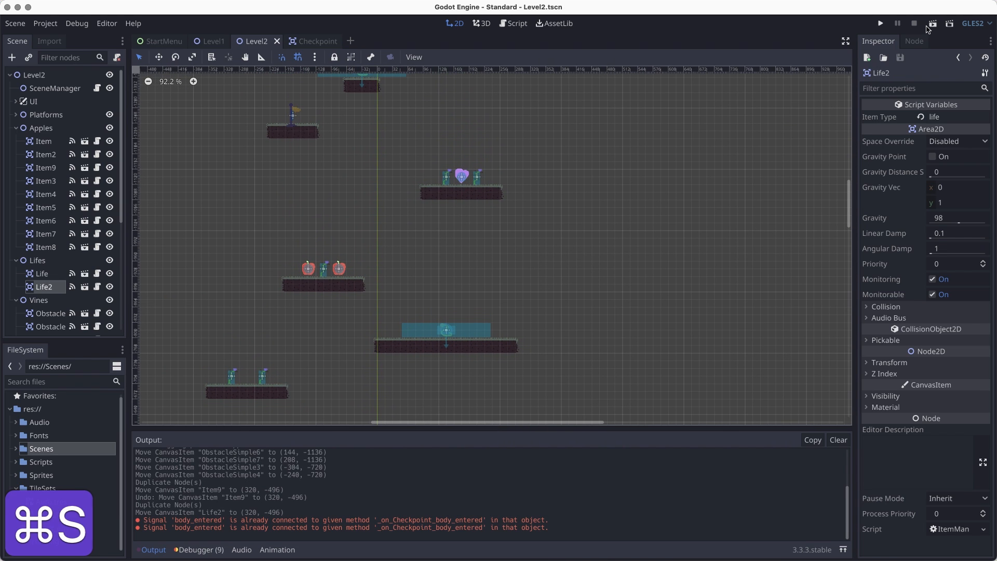
left_click(928, 25)
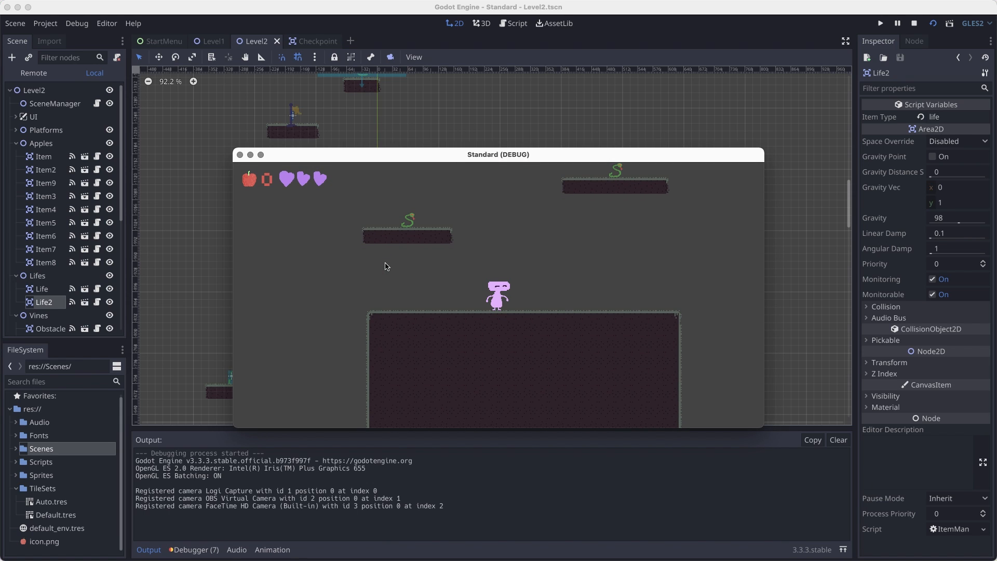
Playtest the start of Level2 by climbing from the ground and collecting the apples on the lowest apple platform
key("space")
key("Left")
key("Right")
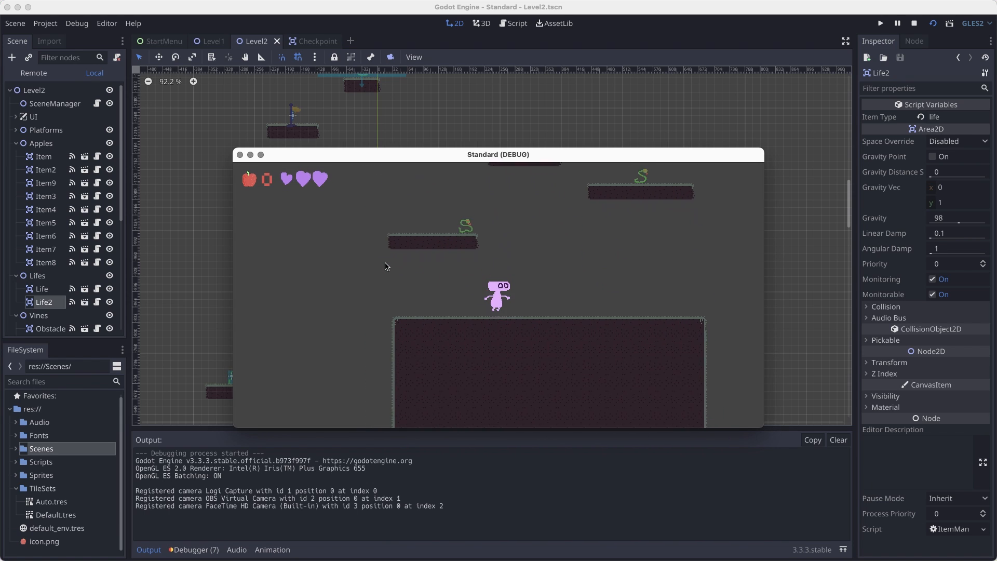
key("space")
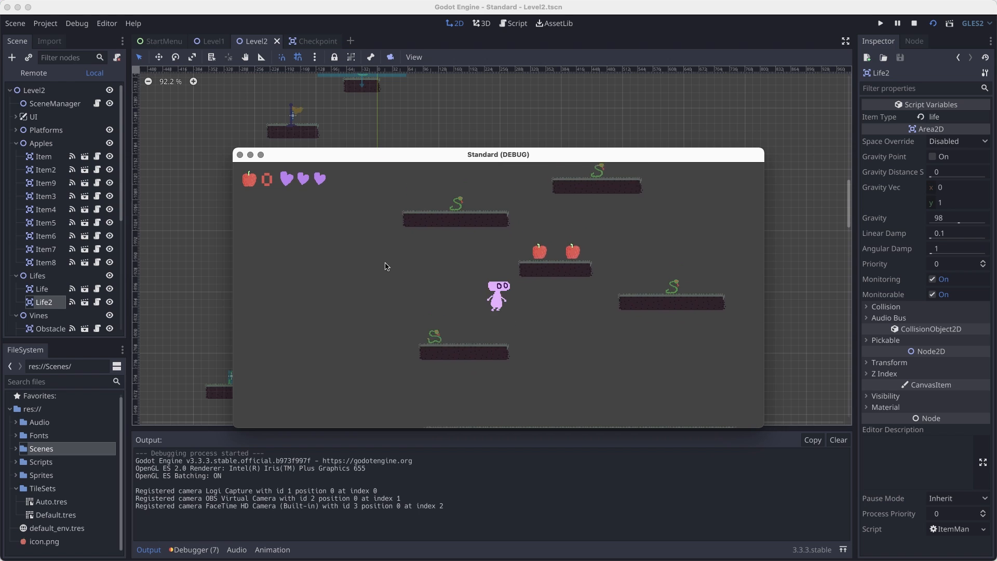
key("Right")
key("Right")
key("Left")
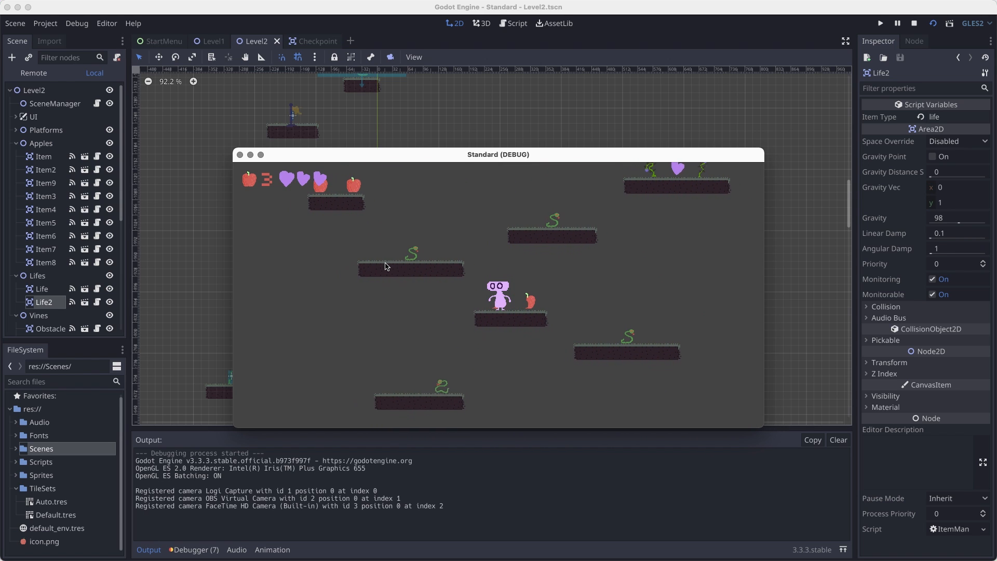
Cross the snake platforms to the small two-apple platform and collect its apples
key("space")
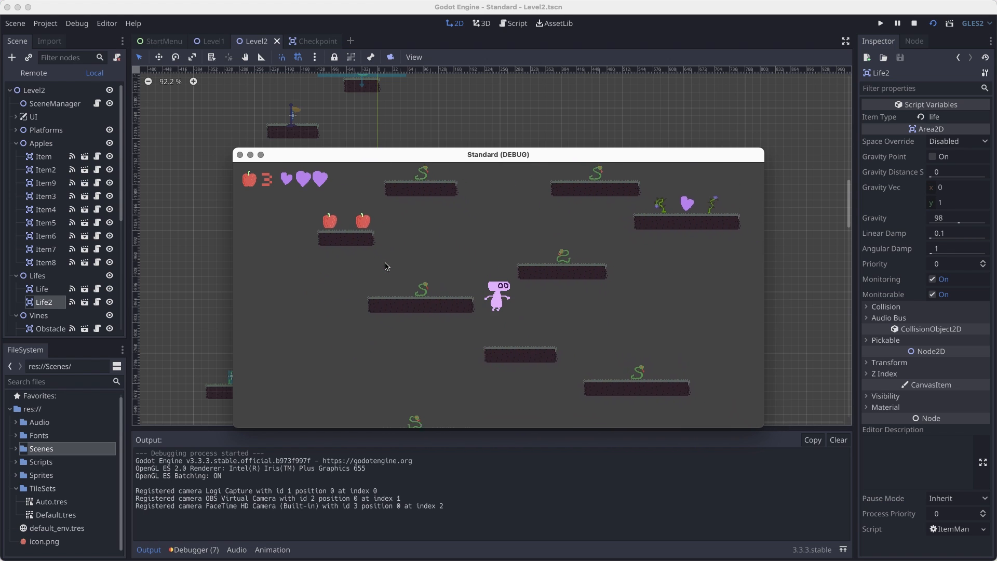
key("Left")
key("space")
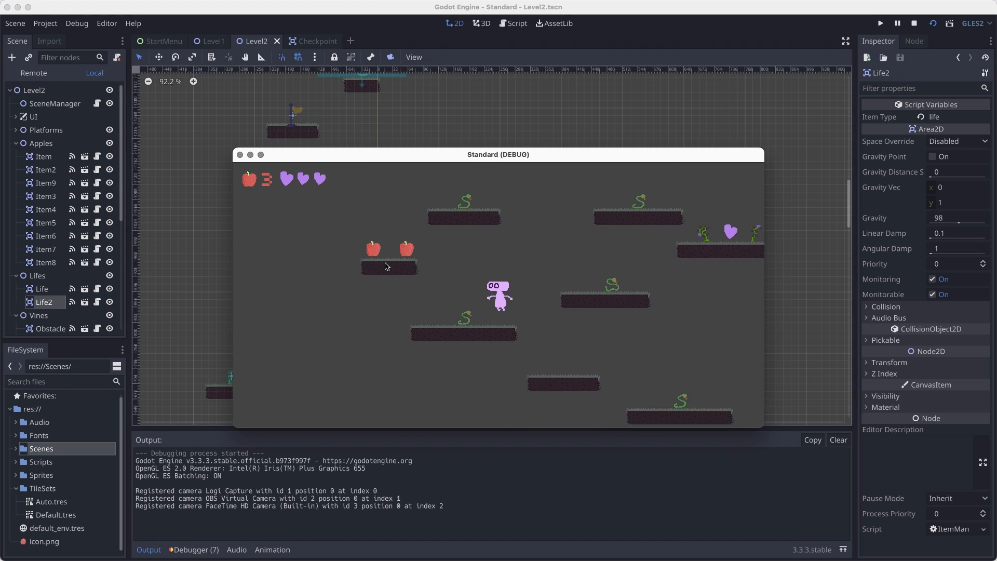
key("space")
key("Left")
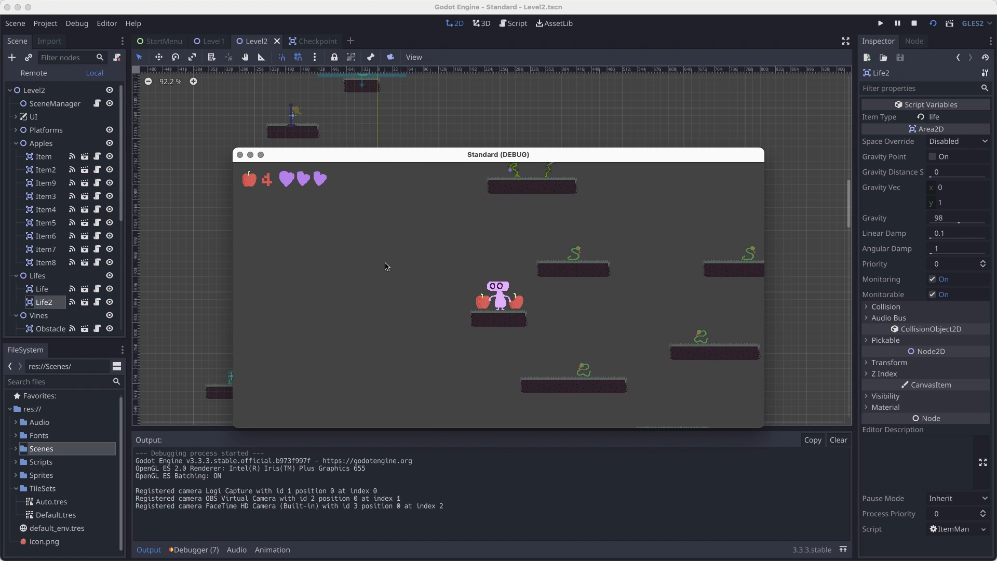
Climb over the snake platform and land on the edge of the platform with two closely spaced vines
key("space")
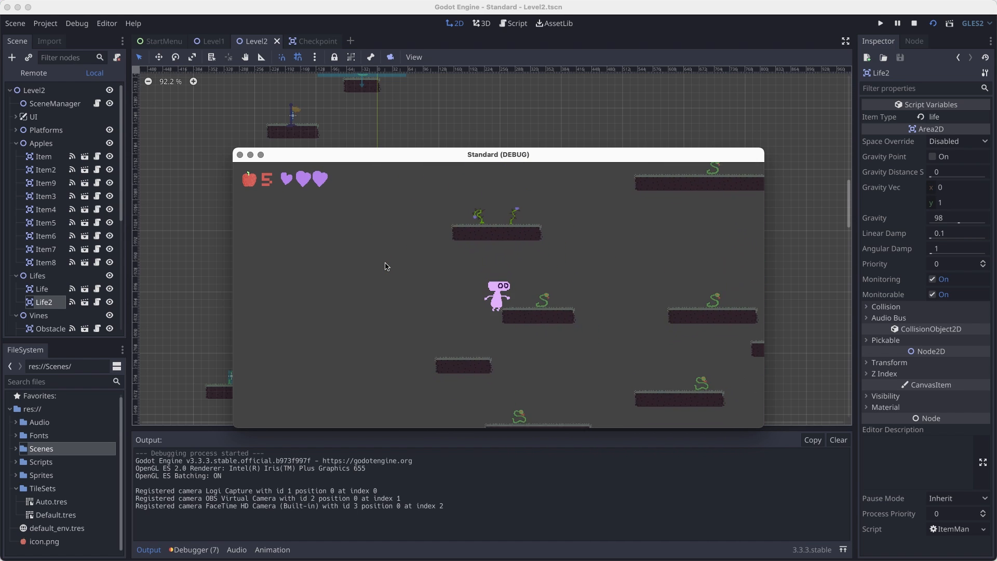
key("space")
key("Right")
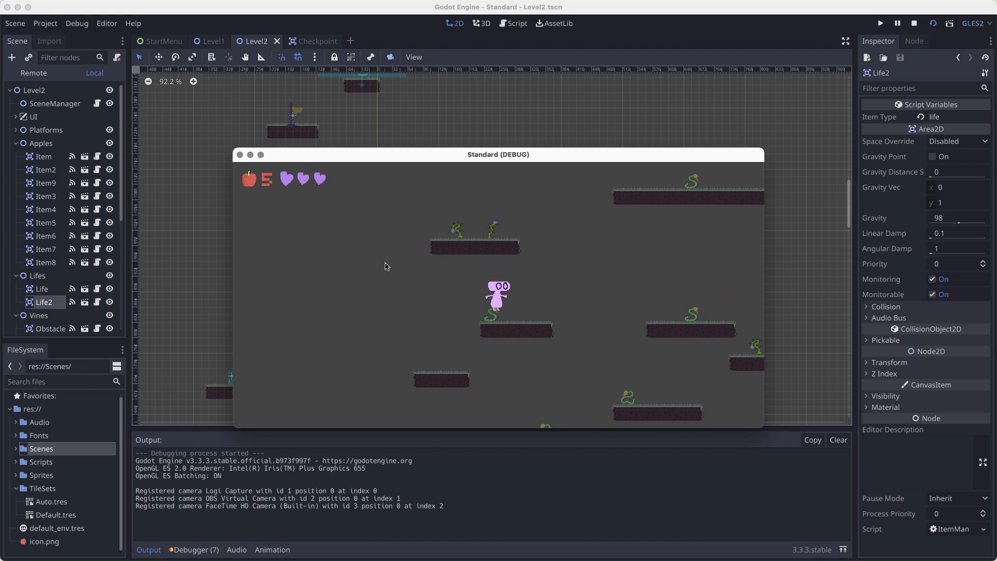
key("Right")
key("space")
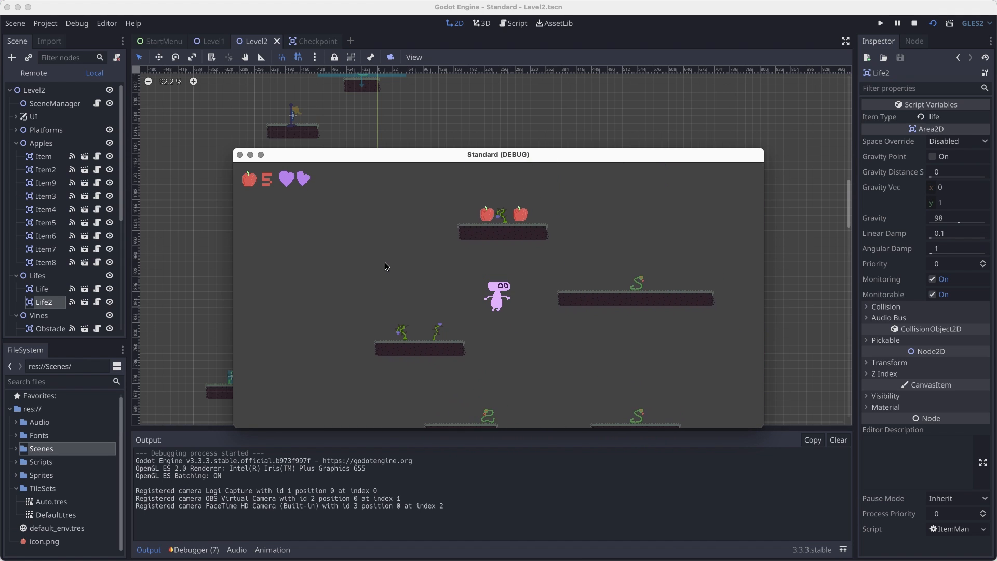
key("Left")
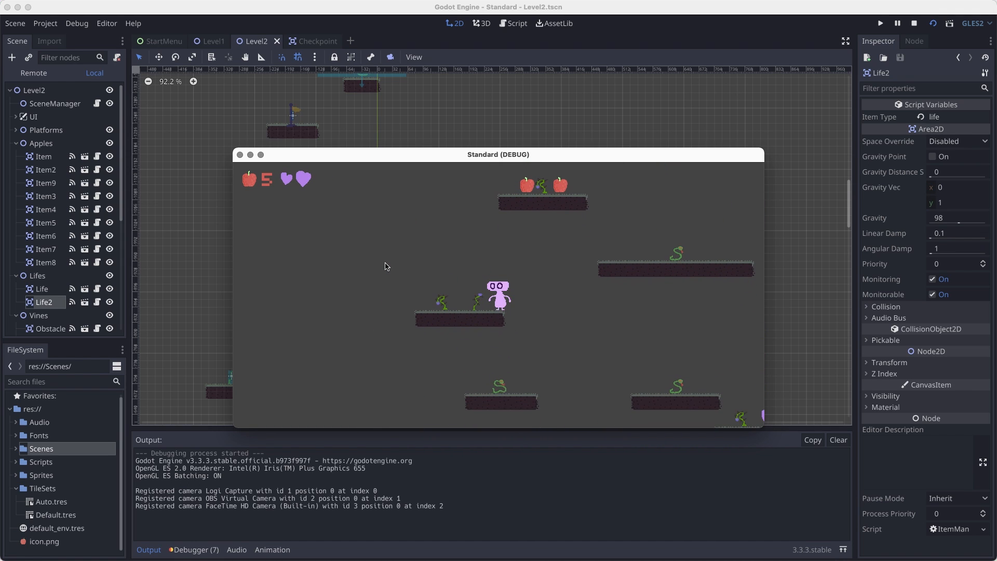
Try to jump between the two closely spaced vines, and quit the game
key("space")
key("space")
key("Left")
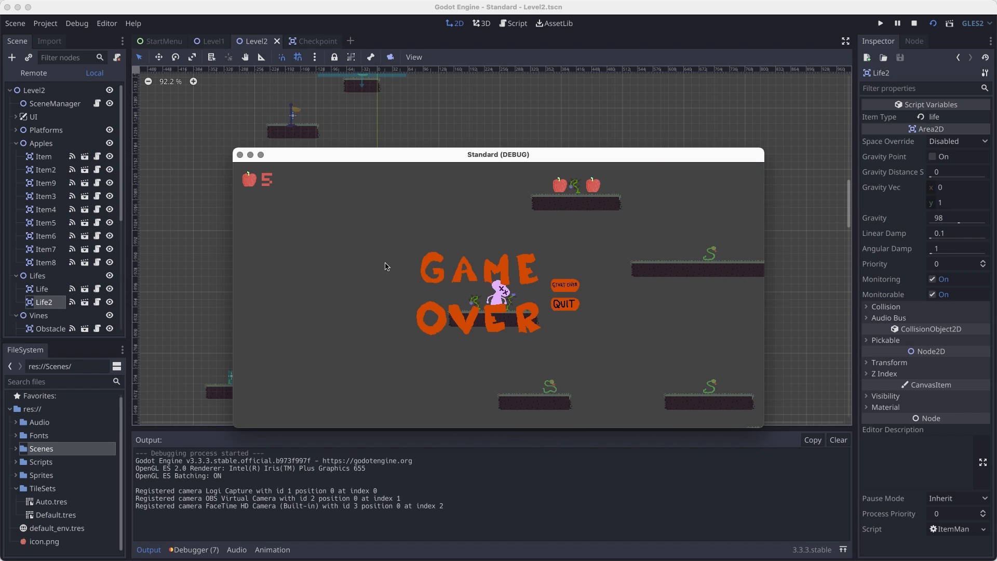
left_click(566, 310)
Spread the two vines on the platform below the single-vine apple platform, placing them at (-320, -720) and (-240, -720)
scroll(417, 295, "up", 4)
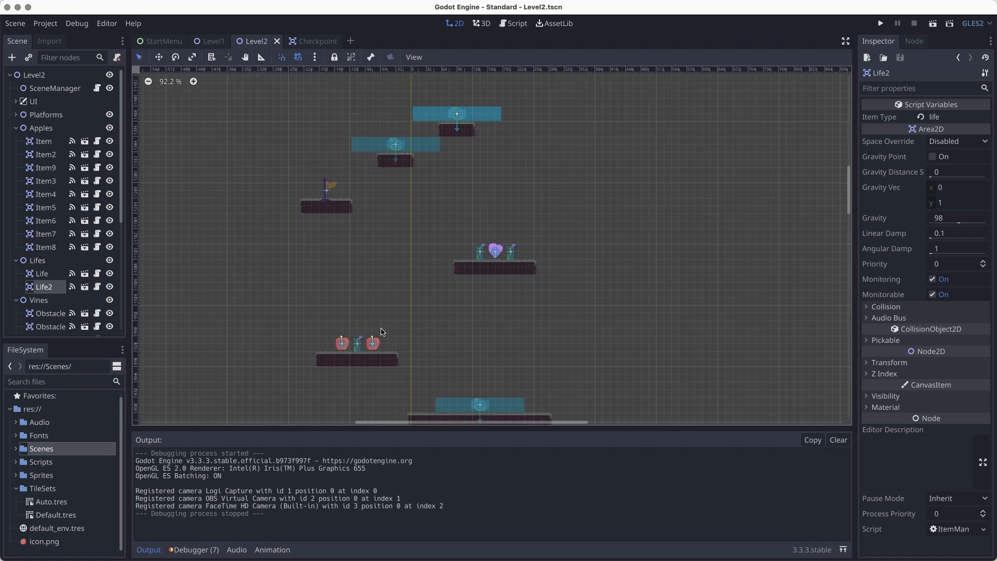
middle_click_drag(410, 311, 425, 257)
scroll(424, 258, "up", 5)
left_click(351, 233)
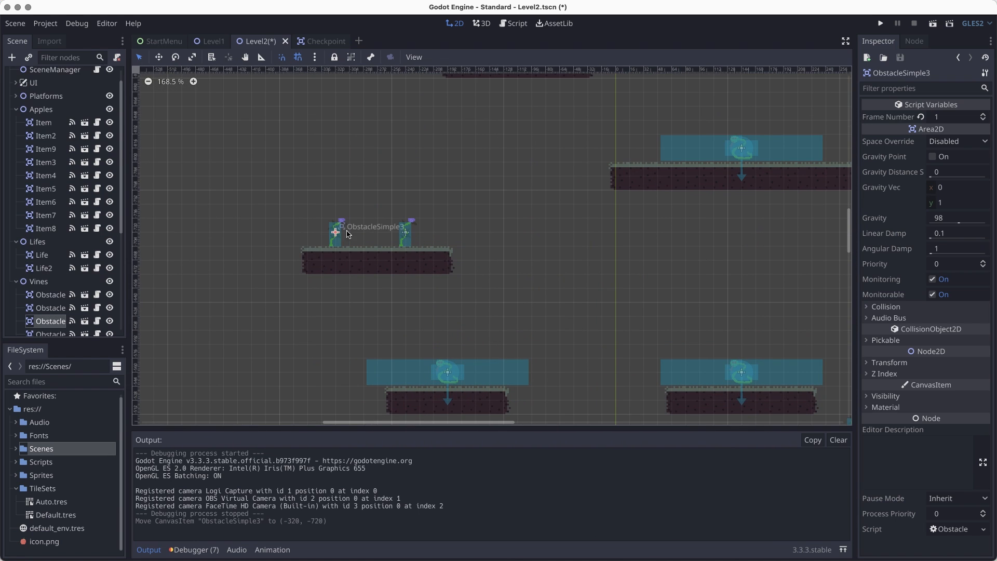
left_click_drag(415, 233, 418, 238)
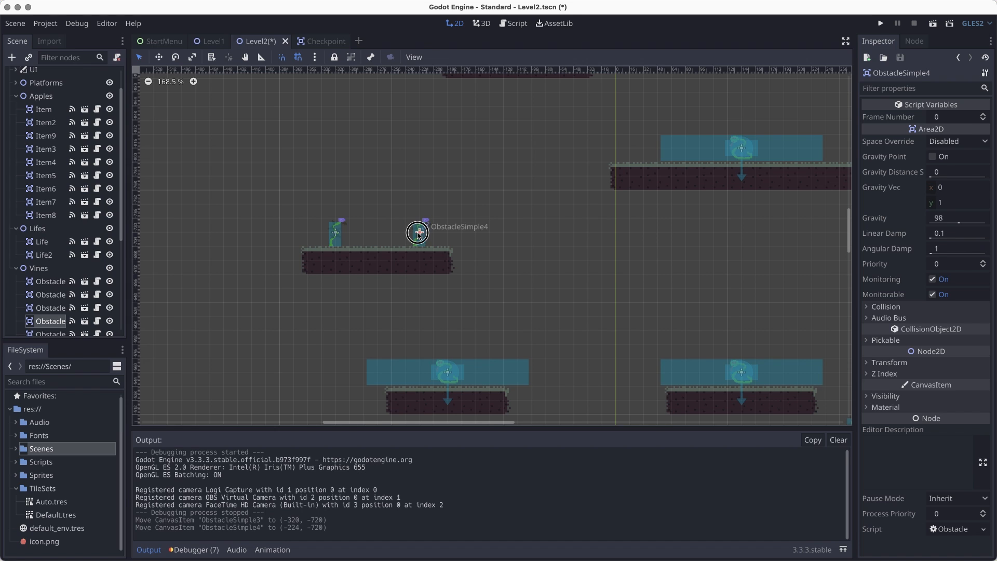
double_click(418, 233)
Save Level2 with the adjusted vine spacing and run the scene
key("super+s")
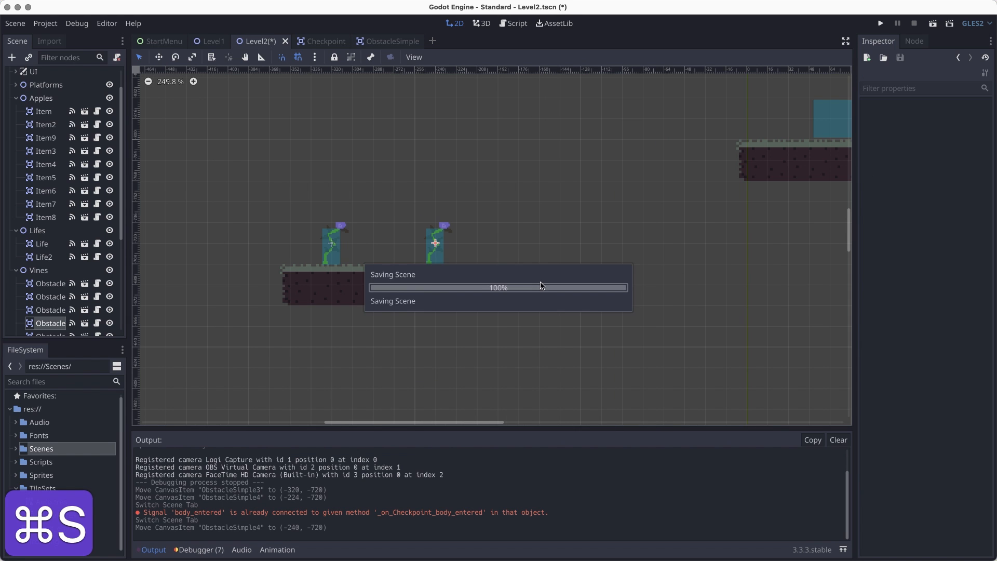
middle_click_drag(538, 281, 354, 277)
left_click(933, 23)
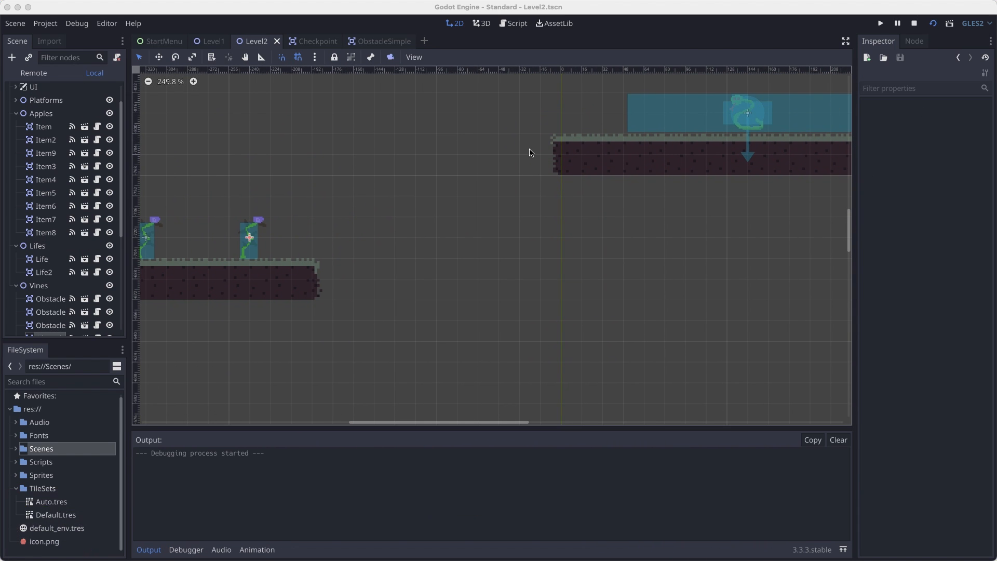
Replay the opening climb past the first snakes and collect the apples on the lowest apple platform
key("Left")
key("space")
key("Right")
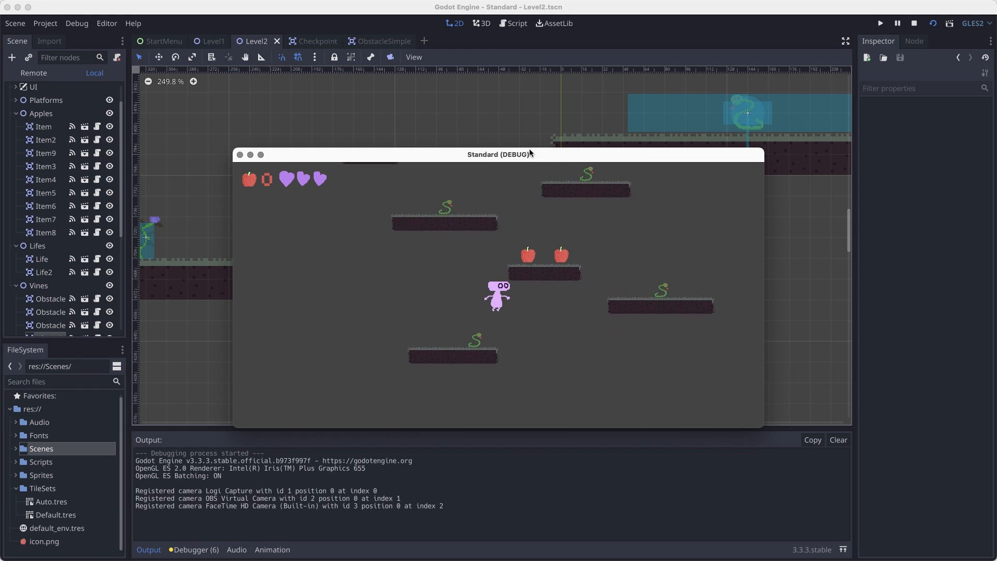
key("Left")
key("space")
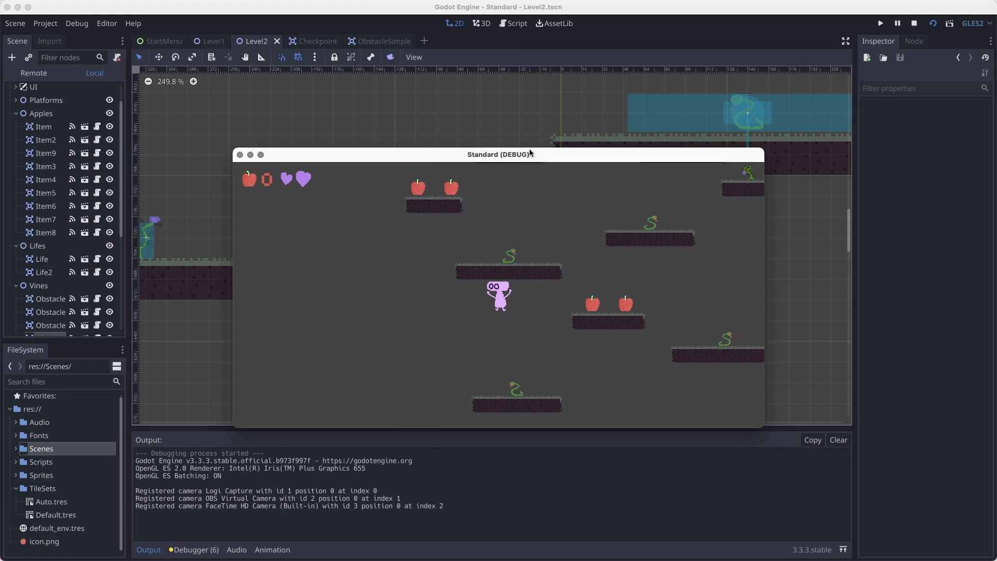
key("Right")
key("space")
key("Right")
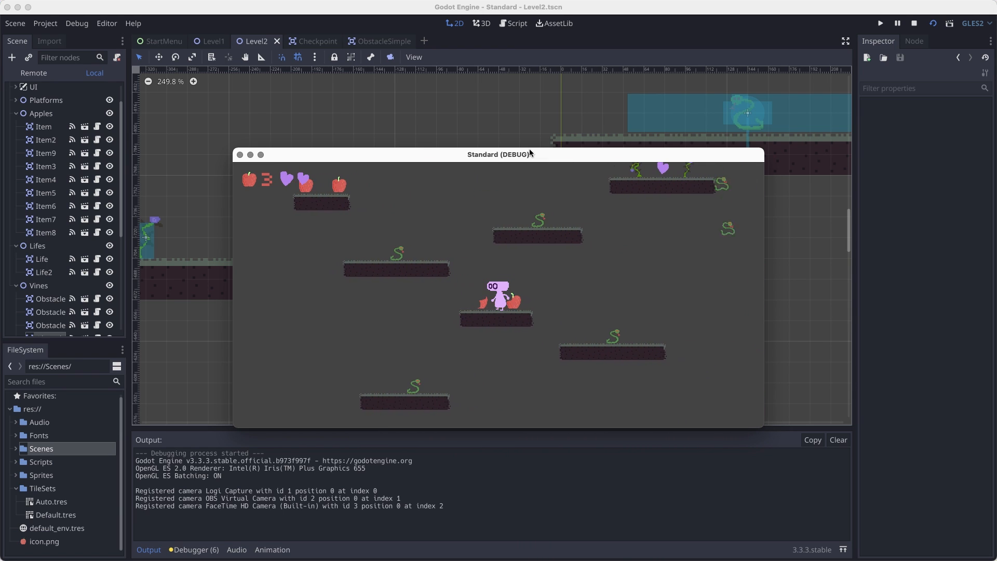
Climb over the snake platforms and collect the heart between the two vines on the lower platform
key("space")
key("Left")
key("Right")
key("space")
key("Right")
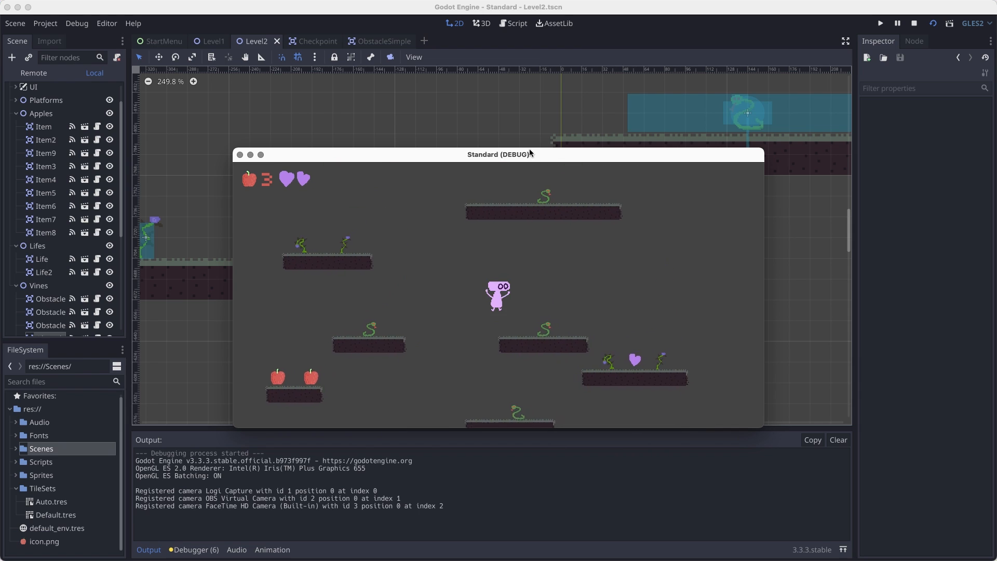
key("Right")
key("space")
key("Right")
key("Left")
key("space")
key("Right")
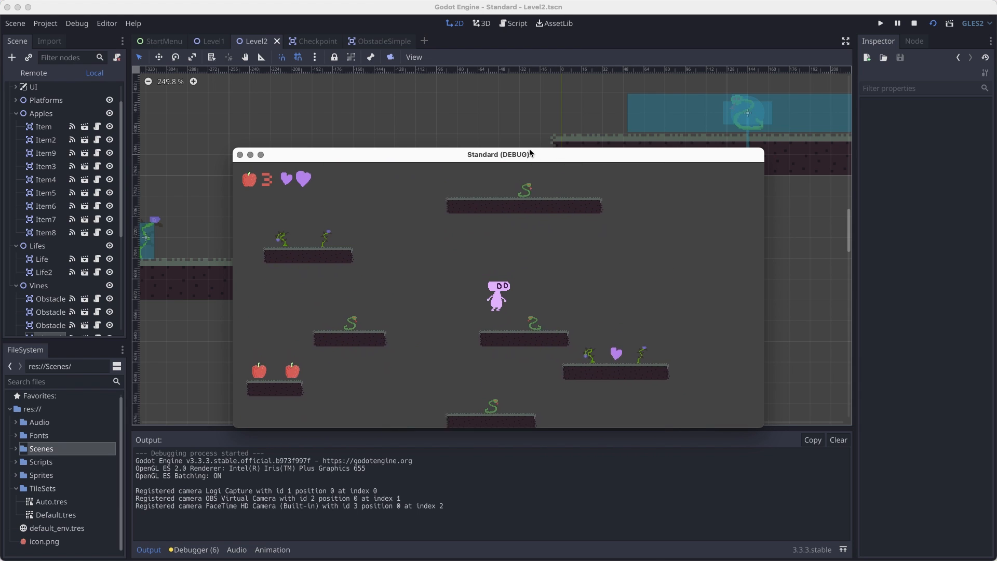
key("Left")
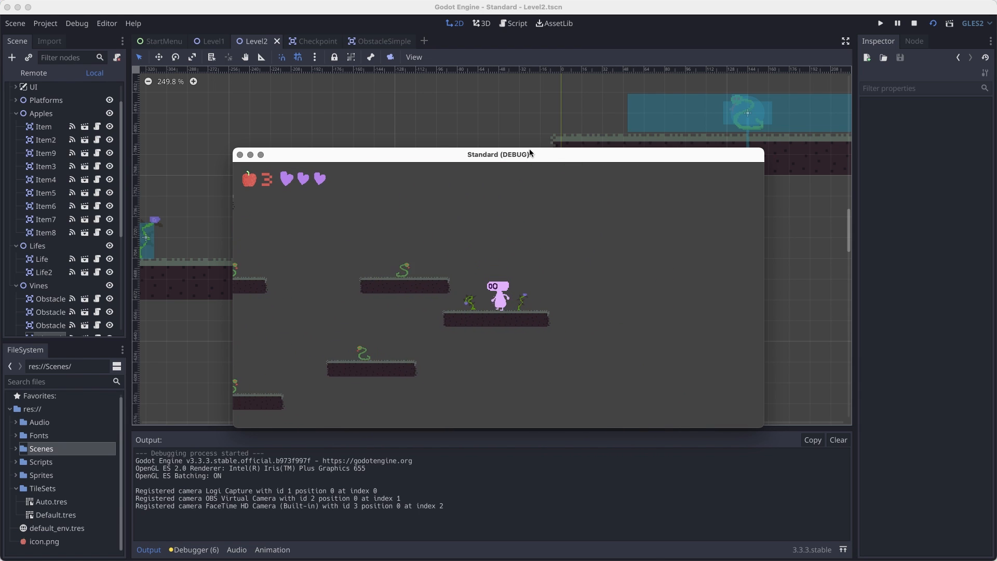
Test the climb from the lower heart platform past the respaced vines towards the single-vine apple platform
key("space")
key("Left")
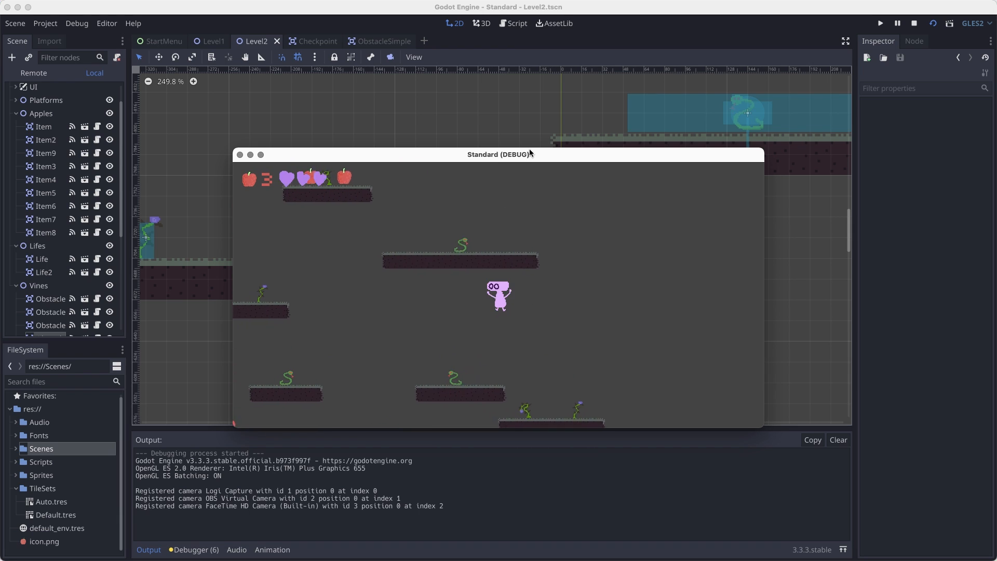
key("space")
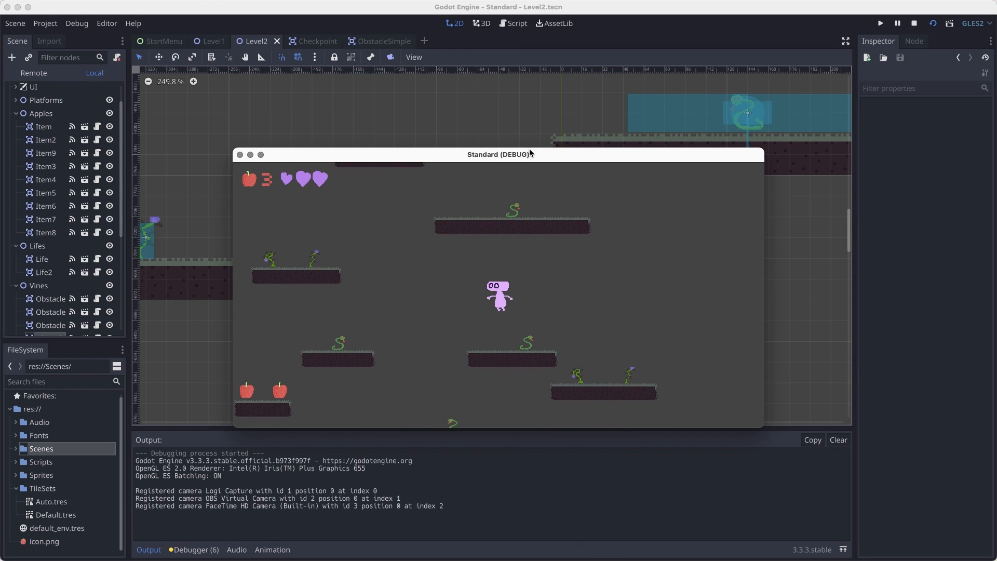
key("Left")
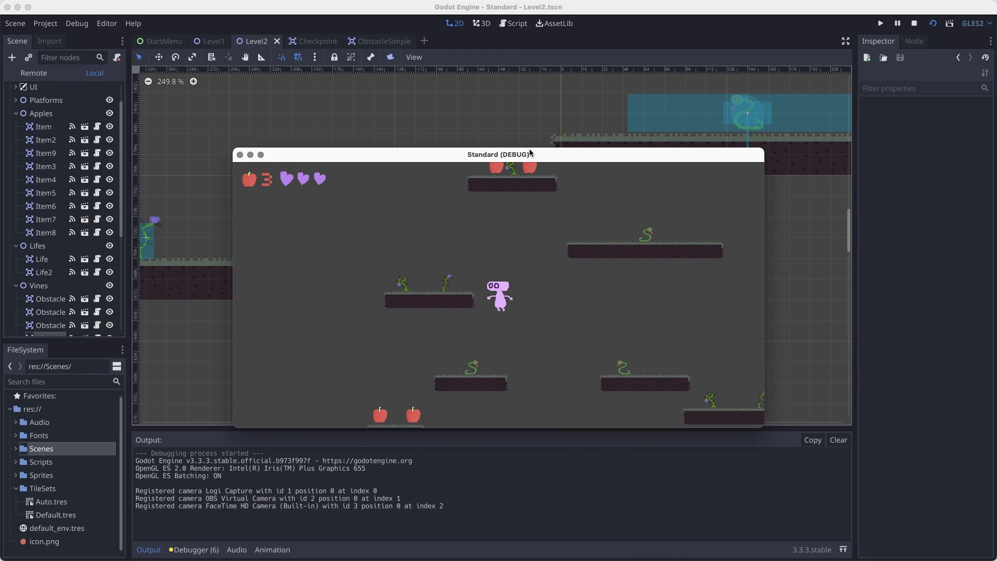
key("space")
key("space")
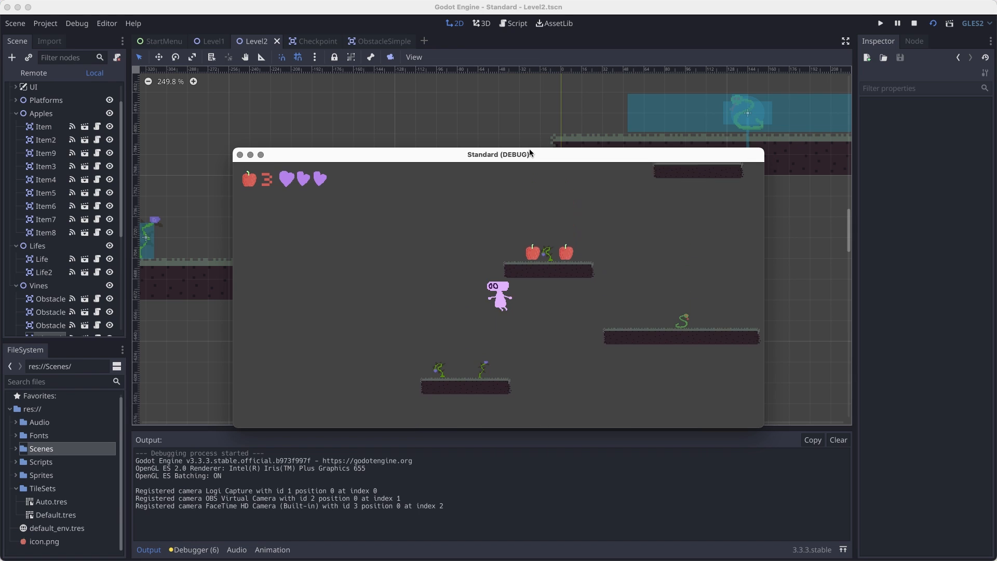
Collect both apples beside the single vine and jump onto the edge of the upper heart platform
key("space")
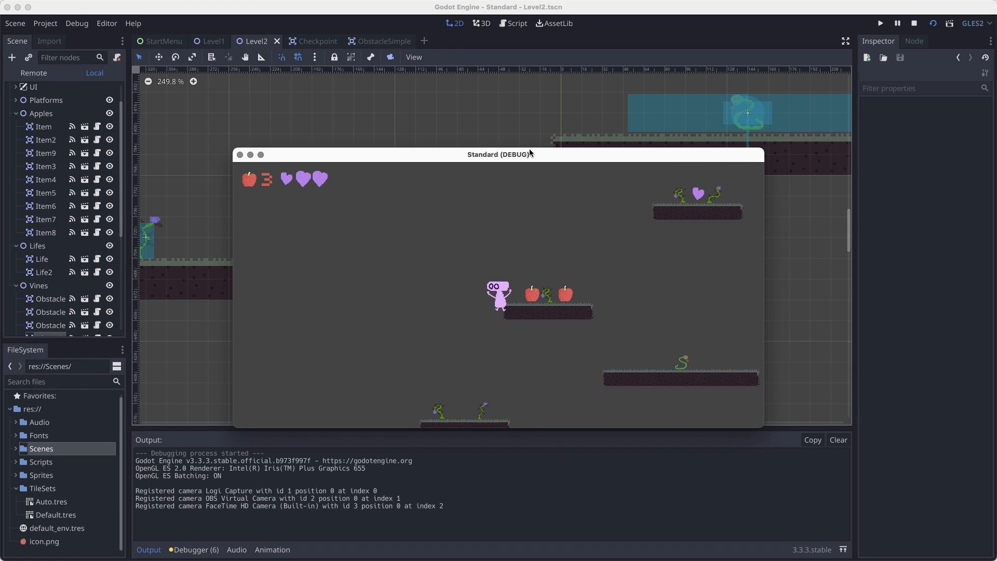
key("Right")
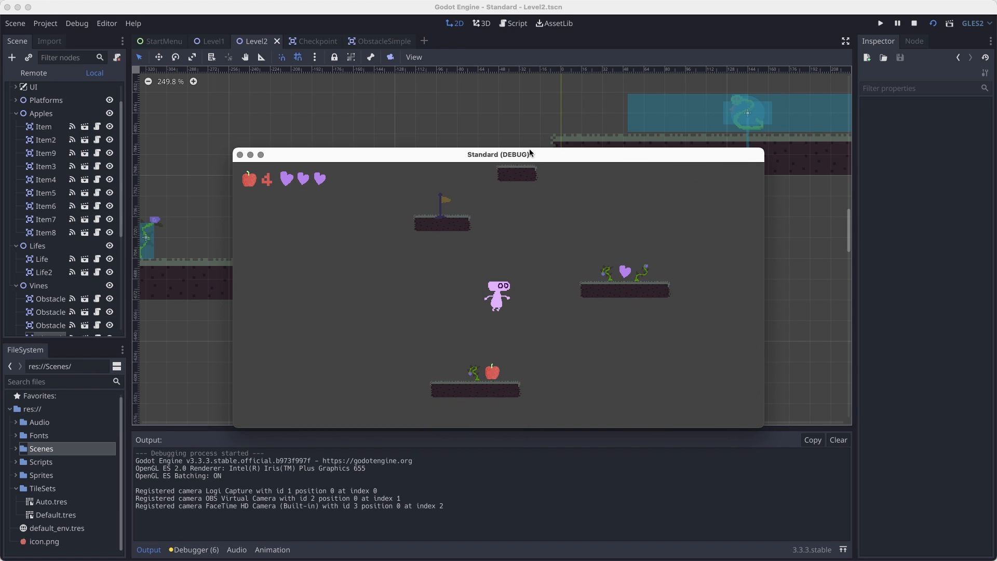
key("space")
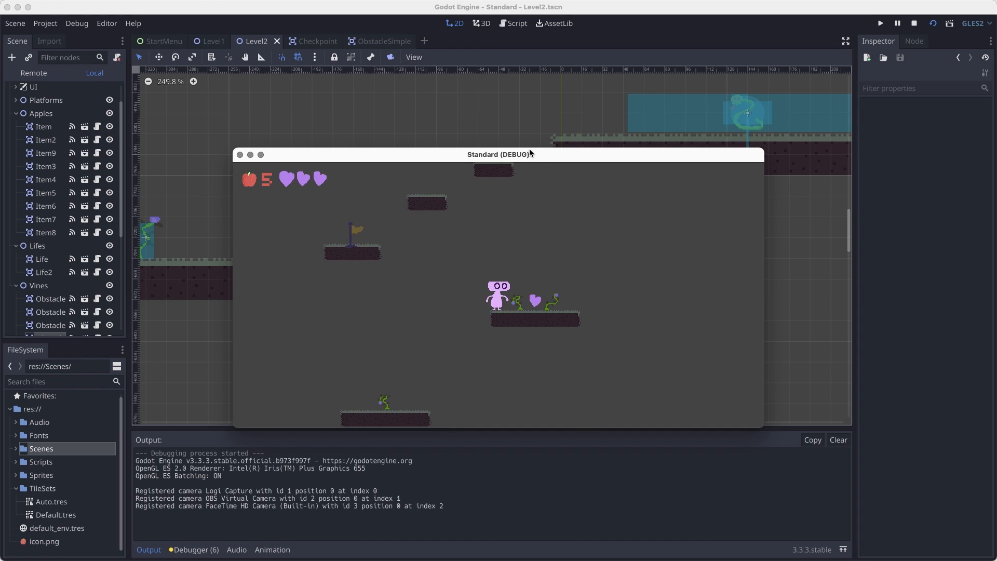
Jump across from the upper heart platform and activate the checkpoint flag
key("Left")
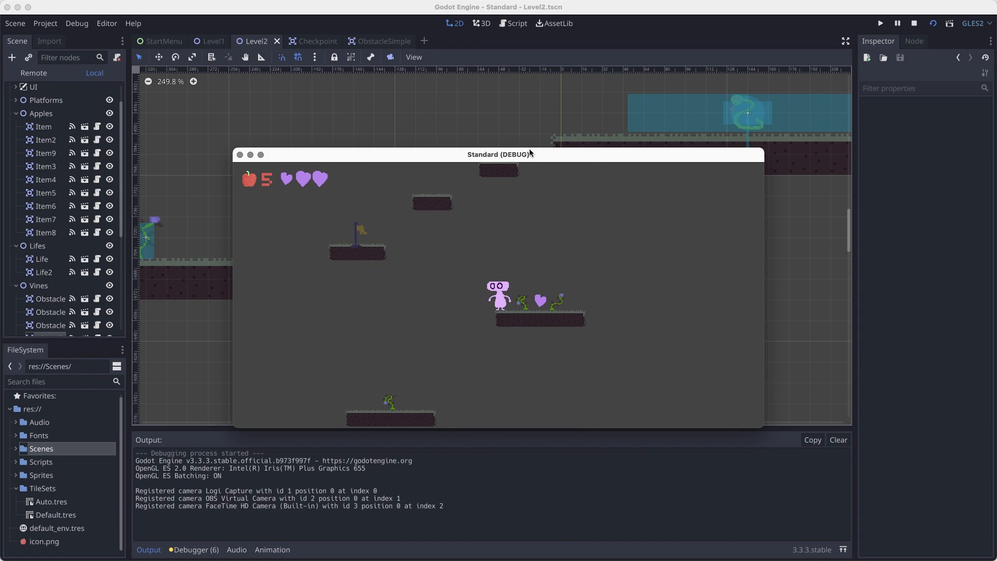
key("Left")
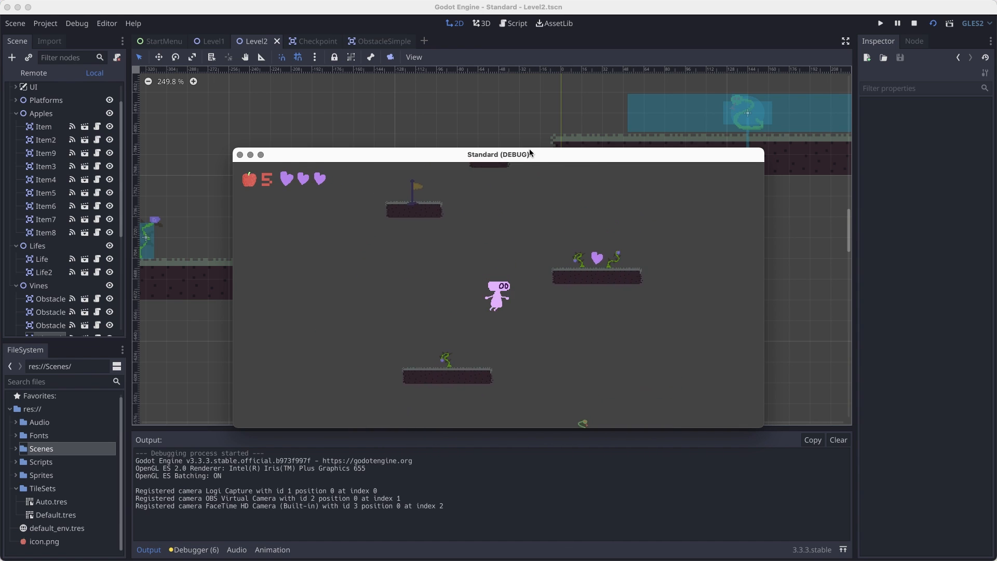
key("space")
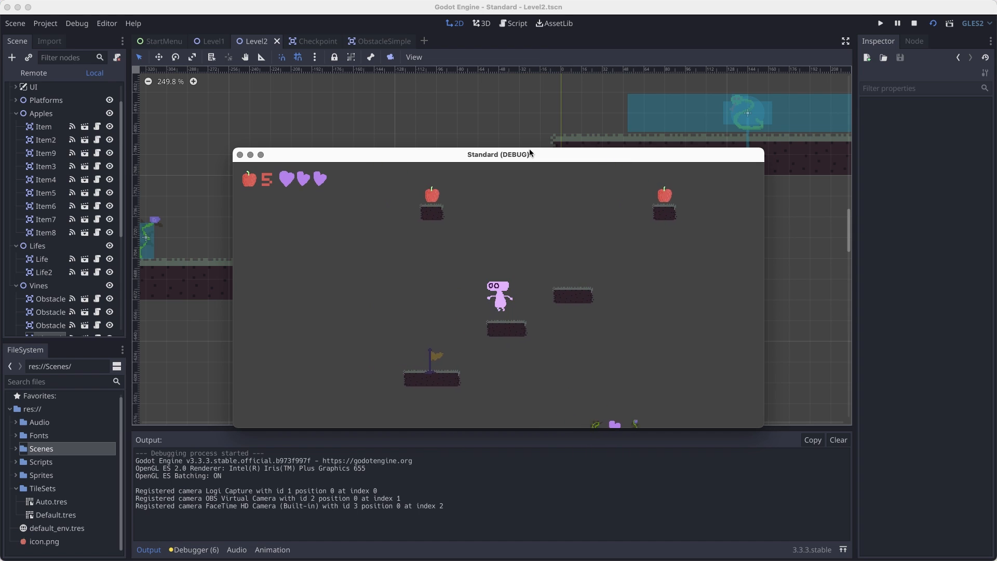
key("Left")
key("Right")
key("space")
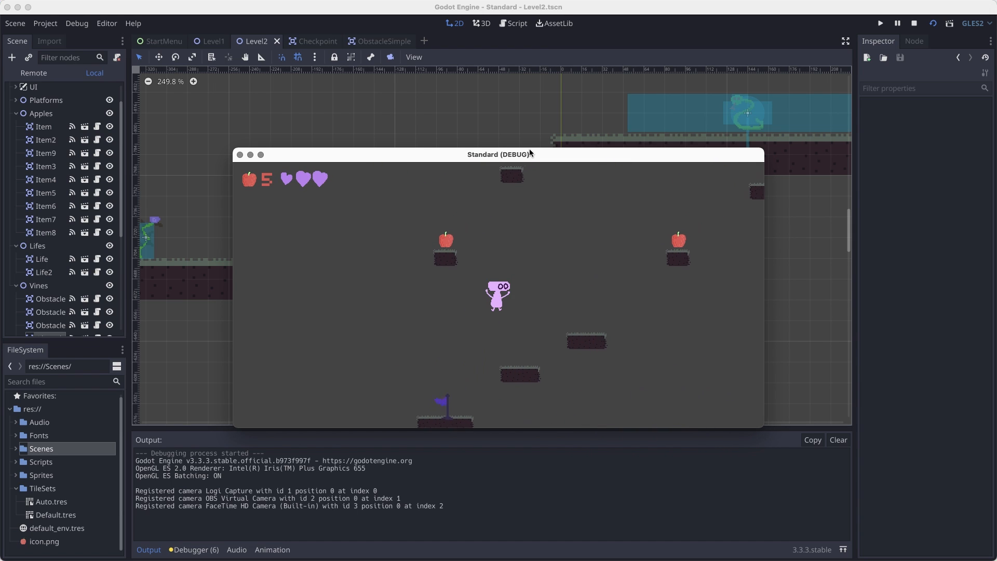
Return from the checkpoint to the upper heart platform and collect the heart between its vines
key("Right")
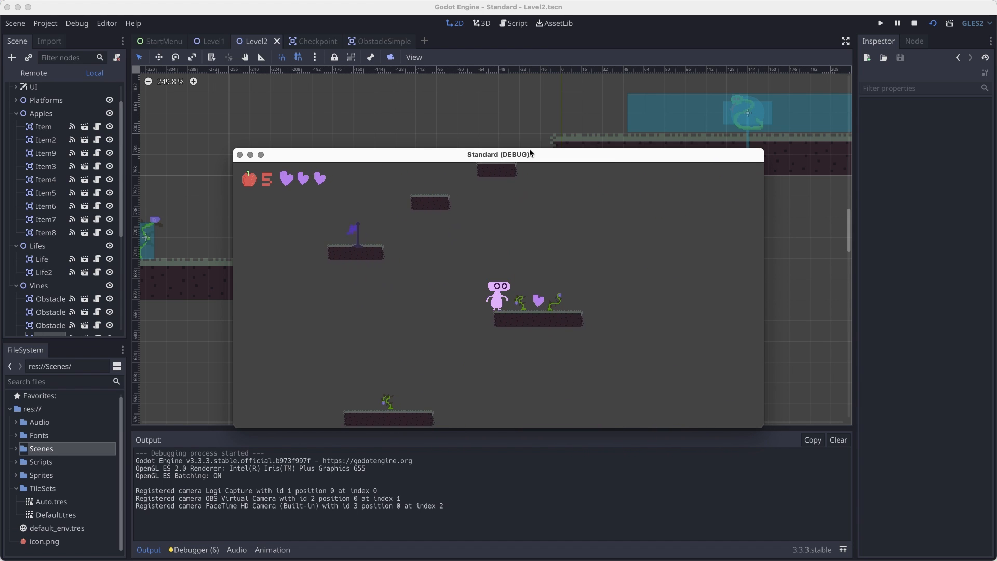
key("space")
key("Right")
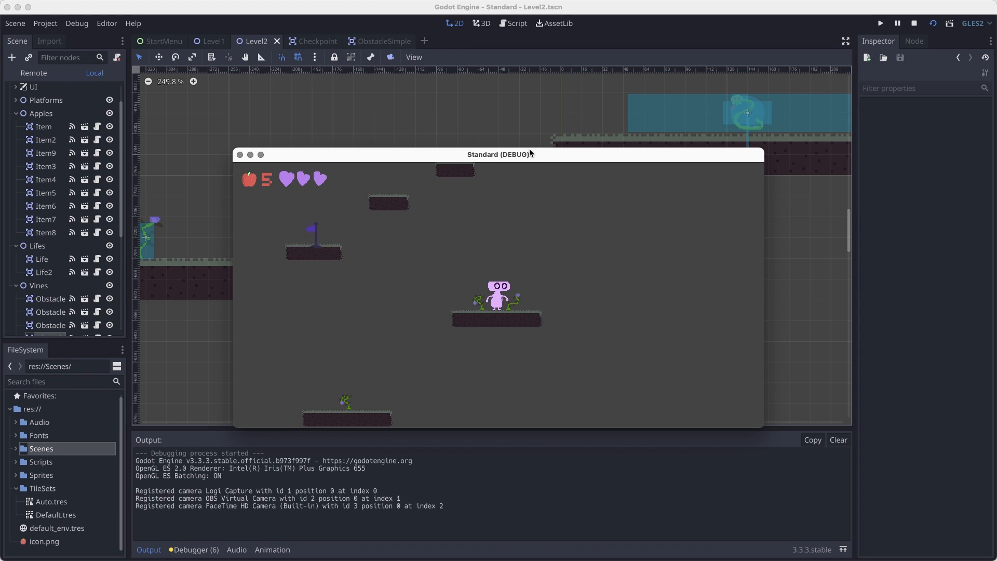
Climb from the upper heart platform past the checkpoint flag and over the two small platforms towards the apples below the portal
key("Left")
key("space")
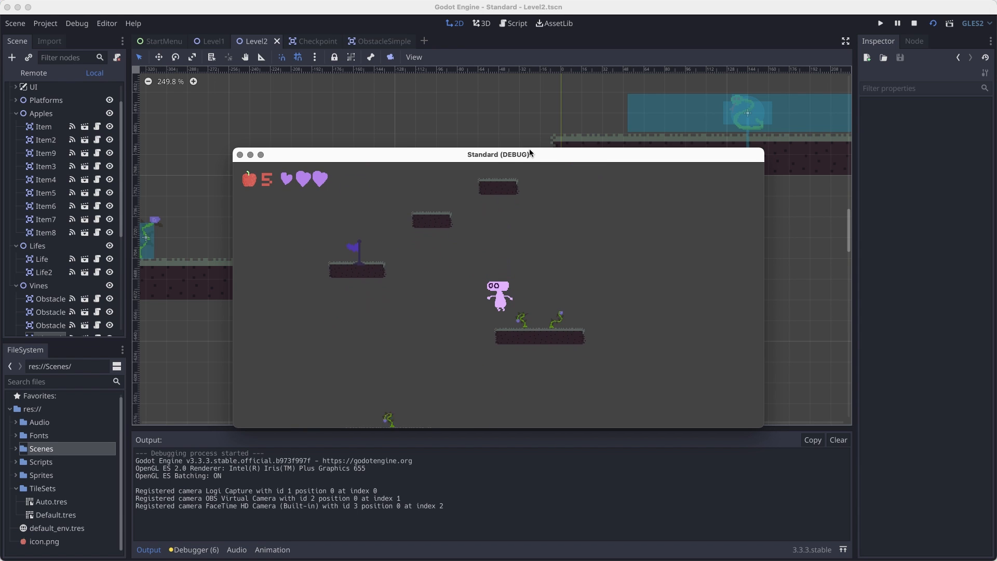
key("space")
key("Right")
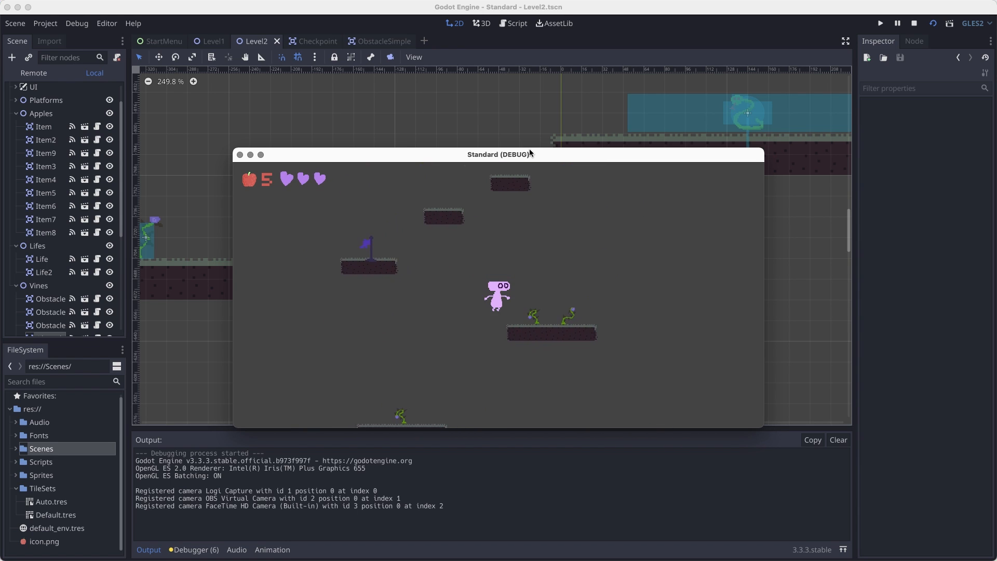
key("space")
key("Left")
key("space")
key("Right")
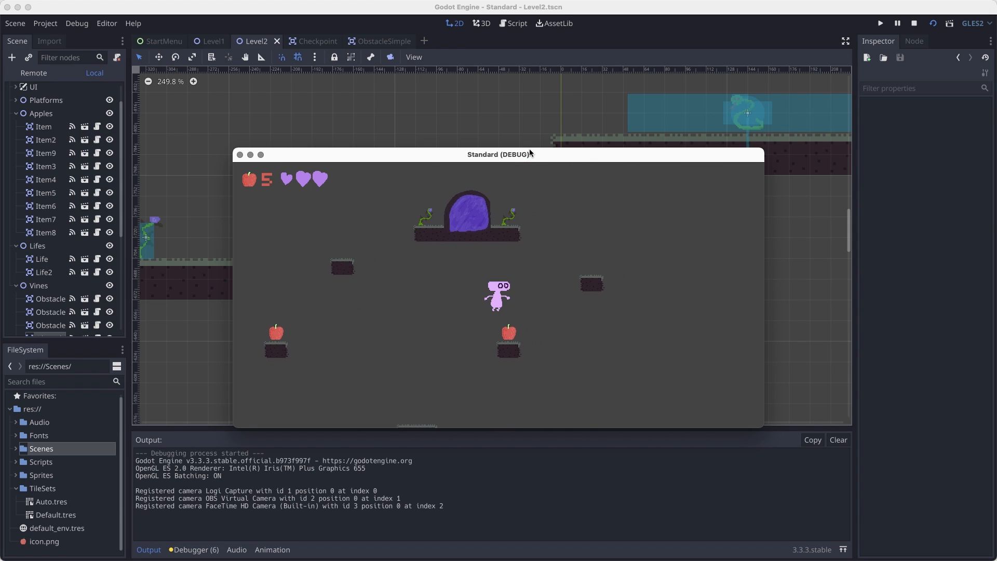
Collect the right-hand apple below the portal and jump onto the small platform to the portal's right
key("space")
key("Right")
key("Right")
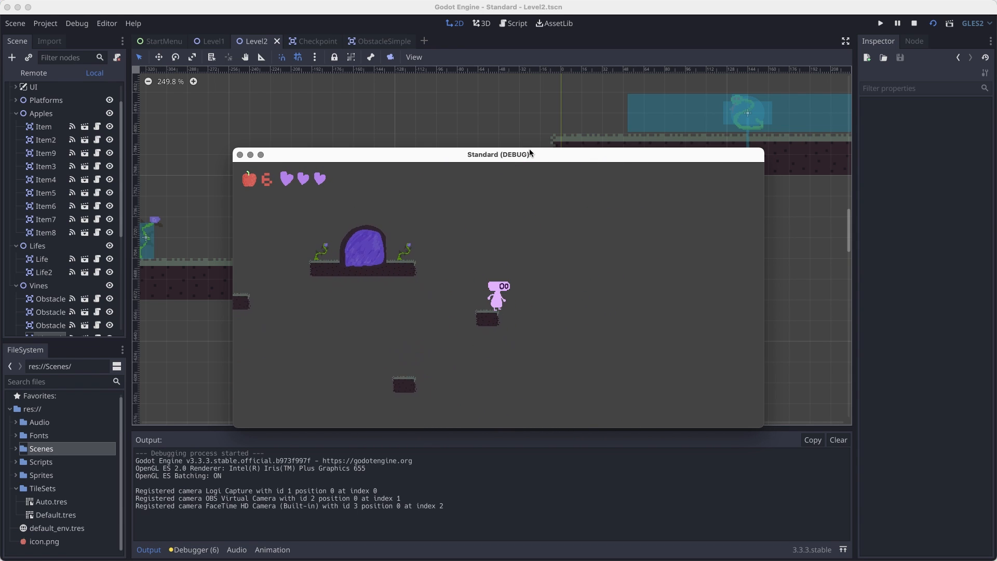
Jump across into the portal to finish the level, and quit the playtest from the win screen
key("Left")
key("space")
key("Left")
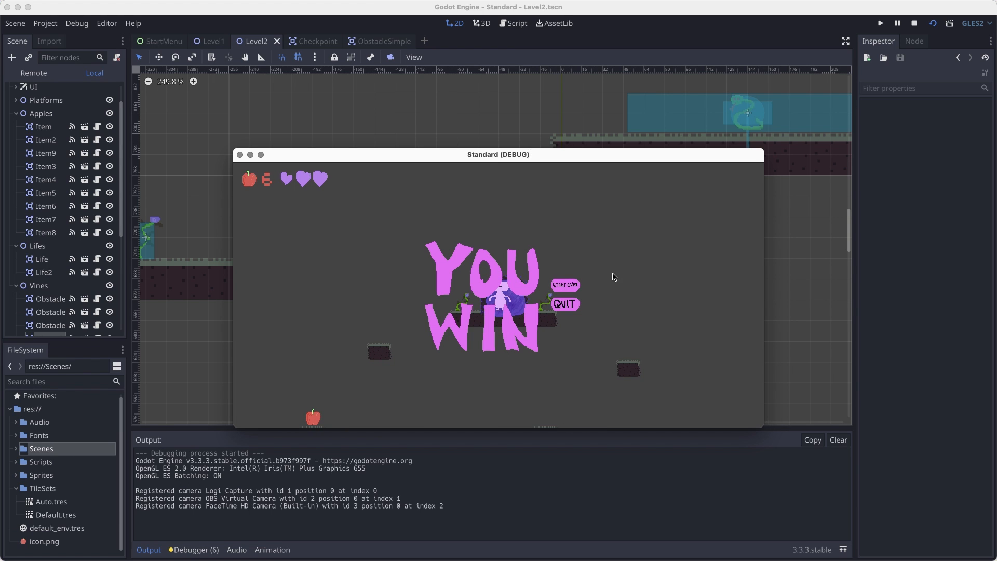
left_click(566, 304)
key("super+s")
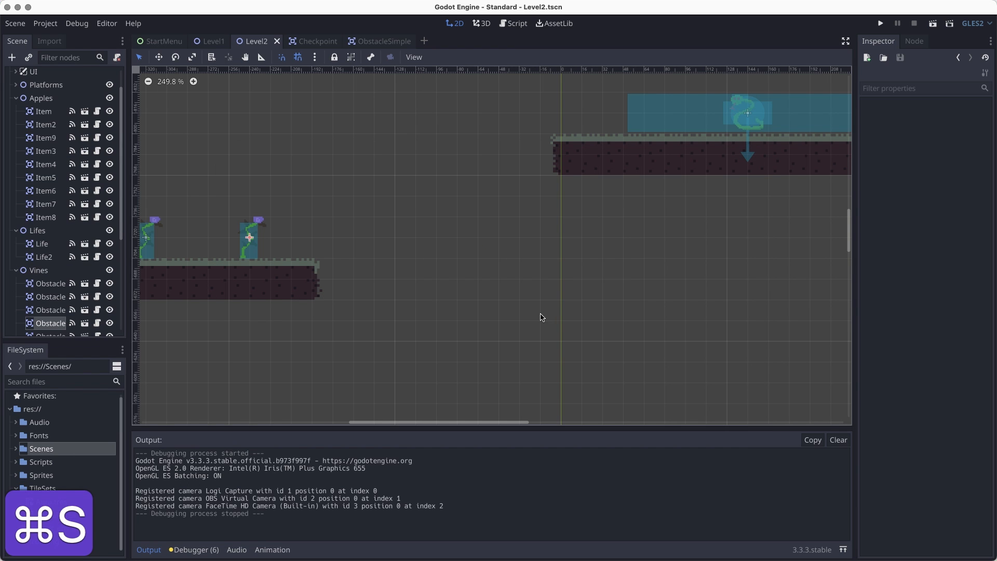
Enable Activate On Player Detect for the two snakes on the small platforms on either side below the portal
scroll(540, 317, "down", 6)
middle_click_drag(555, 315, 519, 418)
scroll(556, 336, "down", 1)
scroll(500, 349, "up", 7)
left_click(436, 234)
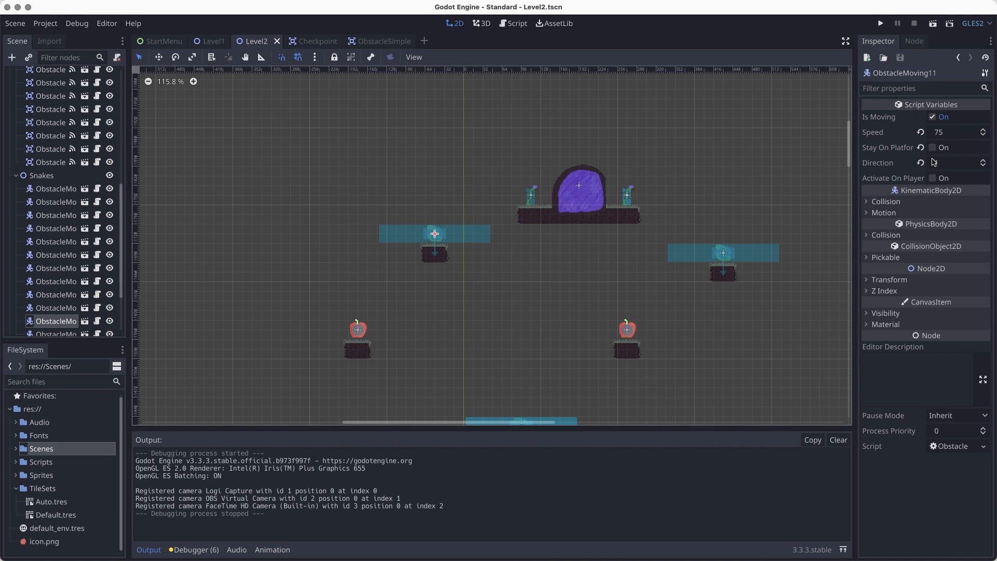
left_click(932, 178)
middle_click_drag(753, 260, 655, 193)
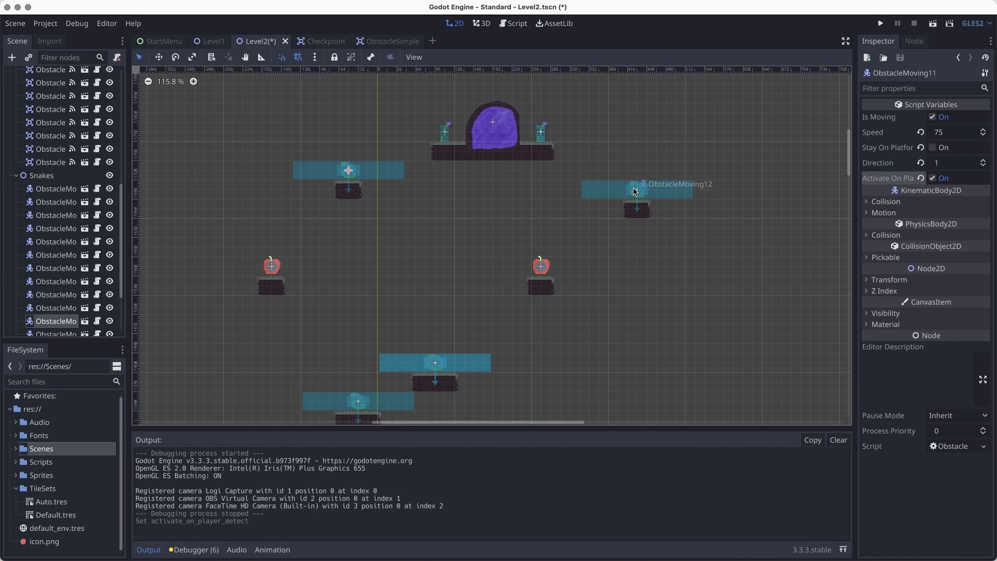
left_click(634, 191)
left_click(936, 178)
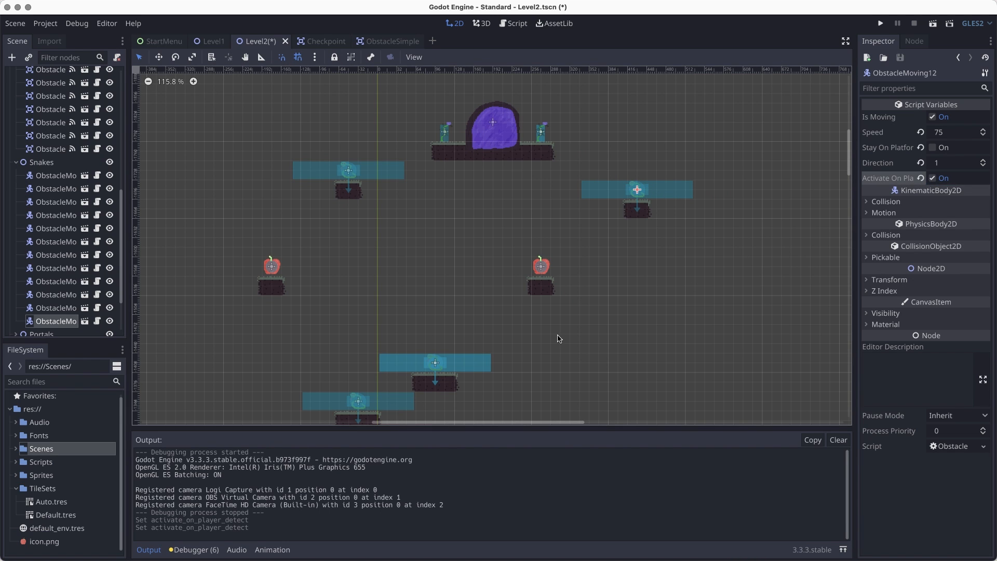
Enable Activate On Player Detect for the higher of the two snakes above the checkpoint, and briefly run the saved level
scroll(560, 321, "down", 5)
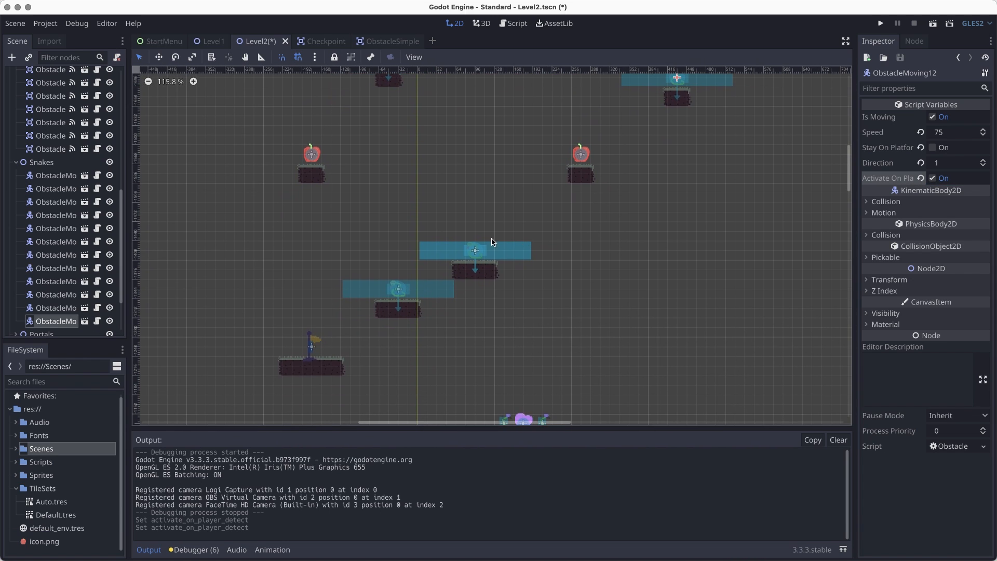
left_click(478, 253)
left_click(933, 178)
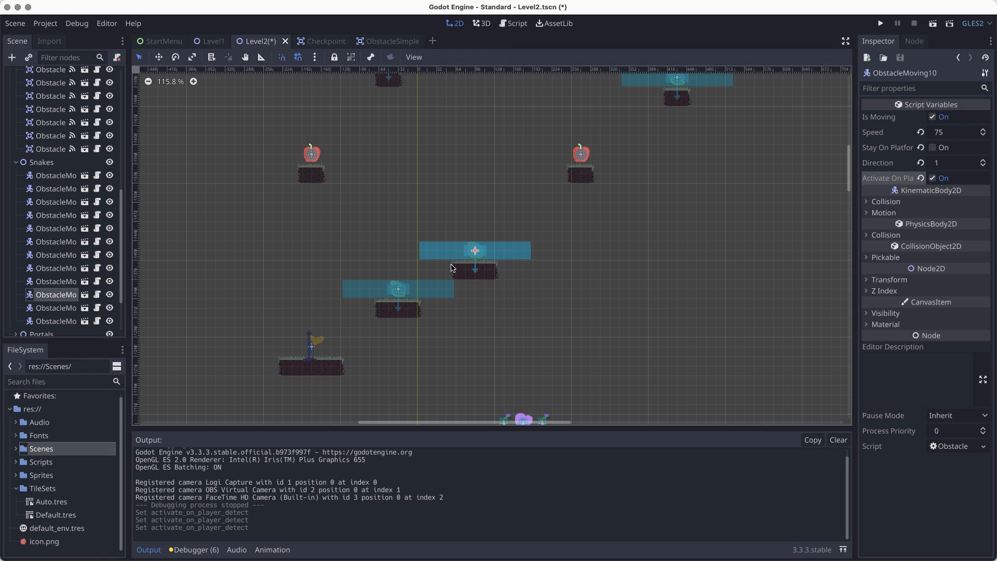
left_click(401, 292)
key("super+s")
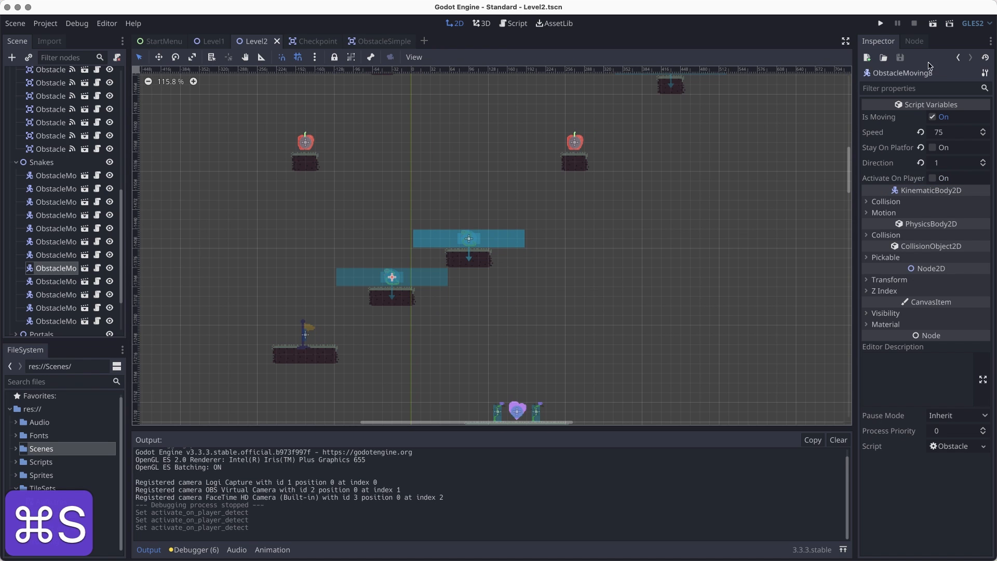
left_click(932, 26)
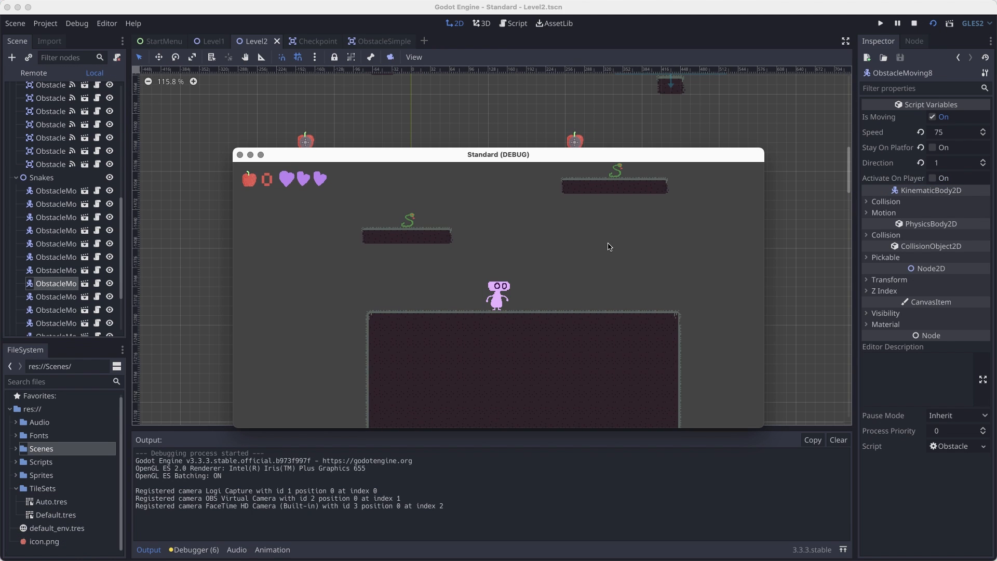
left_click(239, 155)
Collapse the Snakes, Vines, Lifes and Apples groups in the scene tree
scroll(449, 200, "down", 8)
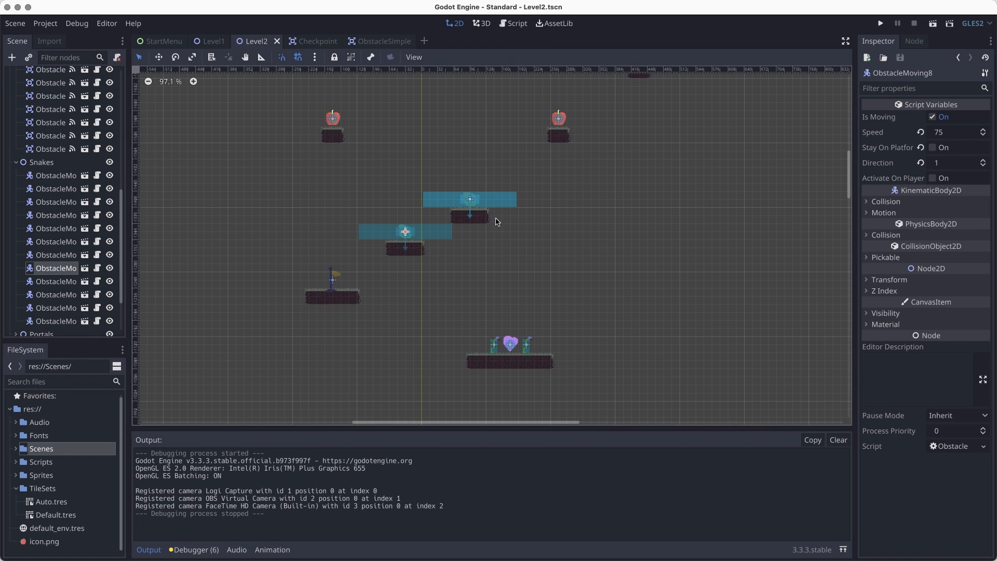
scroll(514, 197, "down", 3)
middle_click_drag(476, 371, 451, 226)
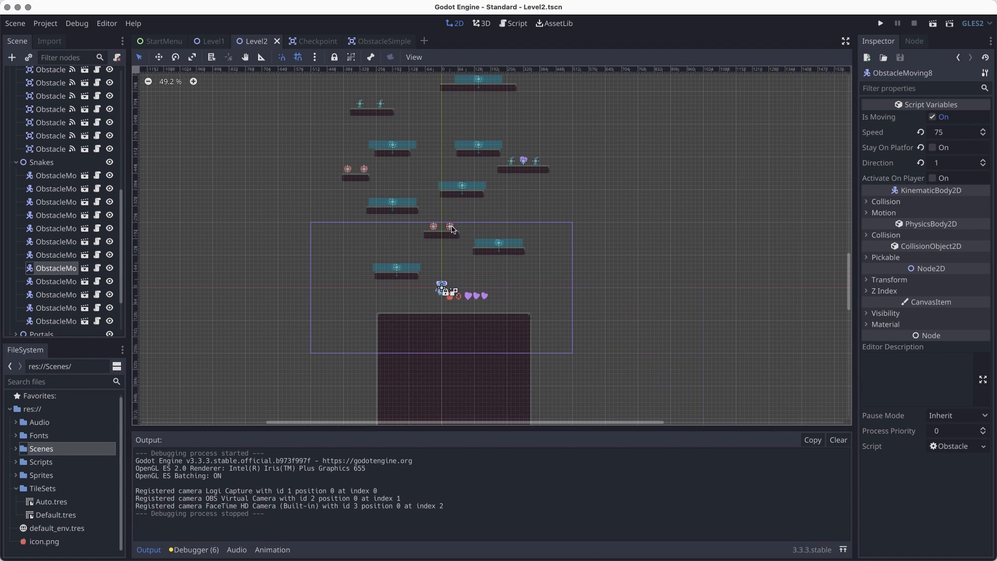
left_click(16, 162)
left_click(17, 154)
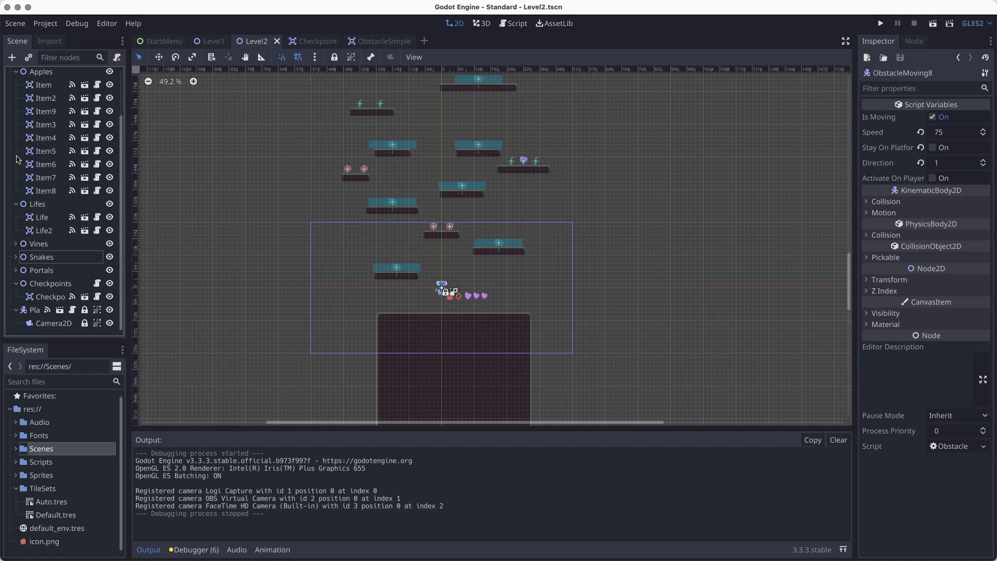
left_click(16, 204)
left_click(16, 98)
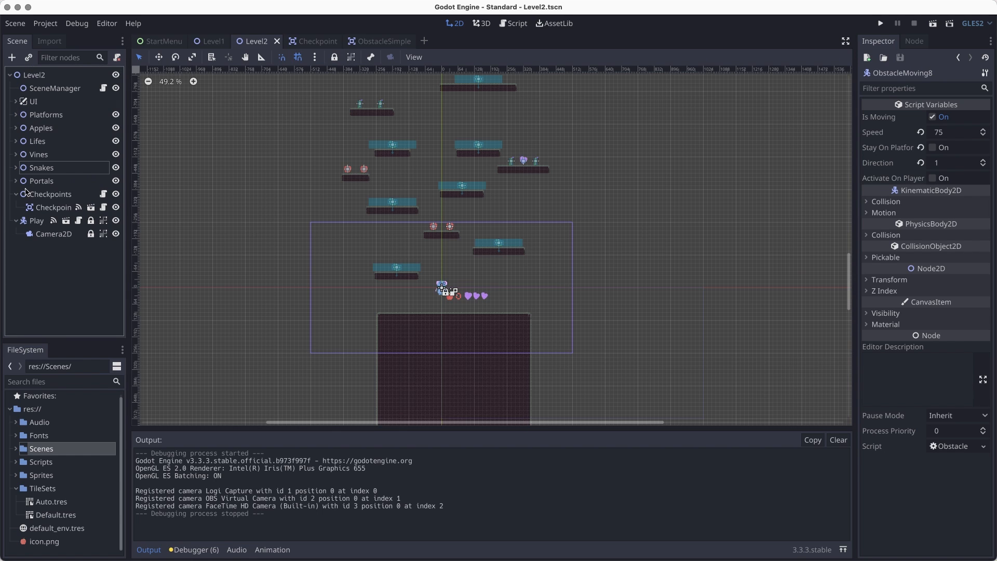
Unlock and ungroup the Player, move it to (-176, -1328) just above the checkpoint flag, and save the scene
left_click(35, 221)
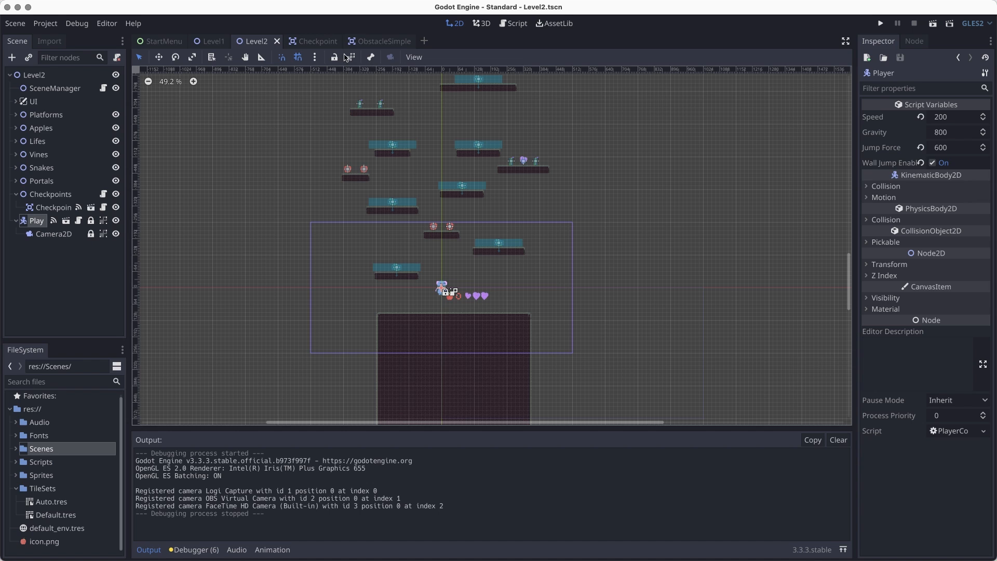
left_click(334, 57)
left_click(348, 57)
left_click_drag(440, 285, 290, 134)
middle_click_drag(289, 133, 301, 329)
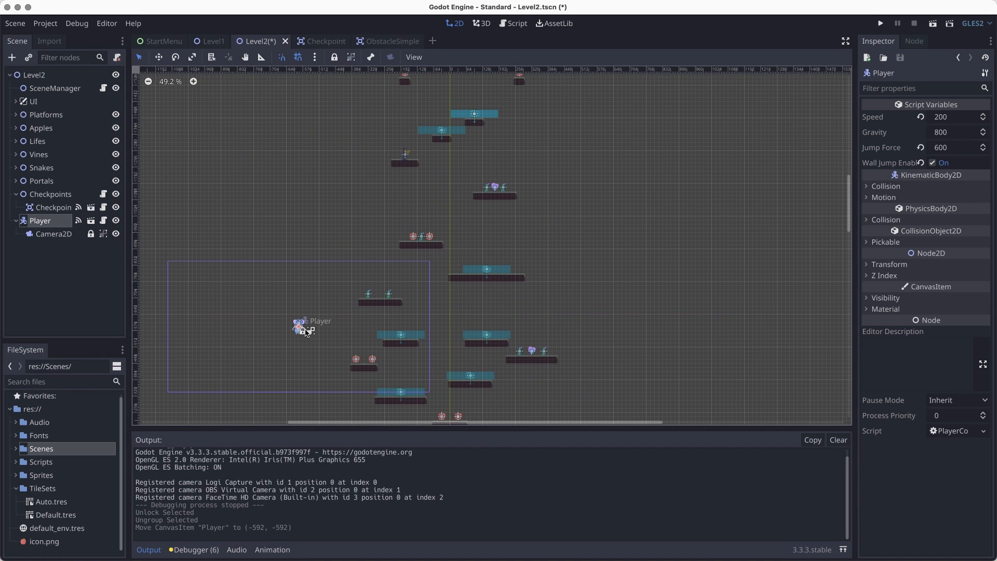
left_click_drag(301, 330, 407, 140)
key("super+s")
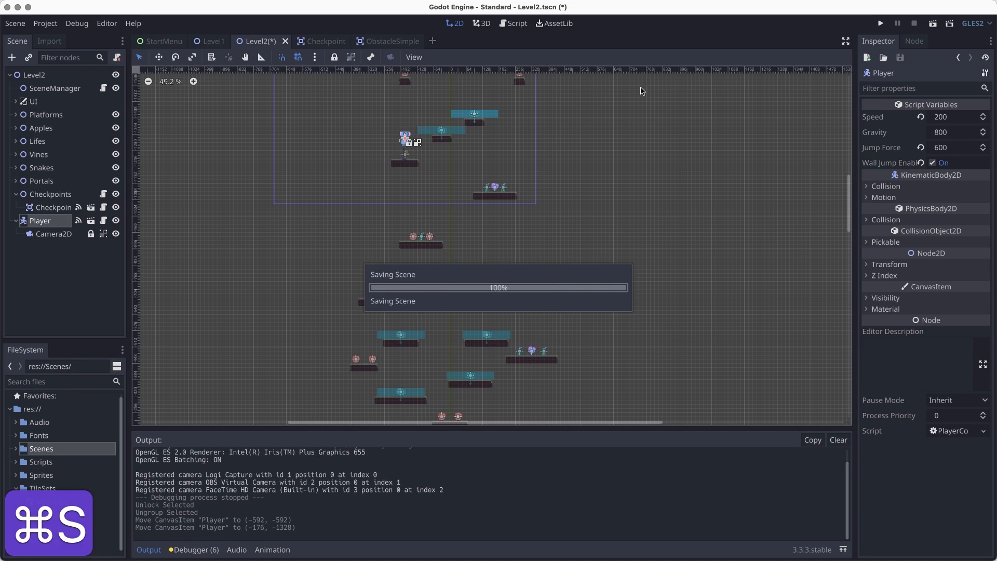
Playtest from the checkpoint up past the right-hand apple and snake to the portal, and quit from the win screen
left_click(933, 23)
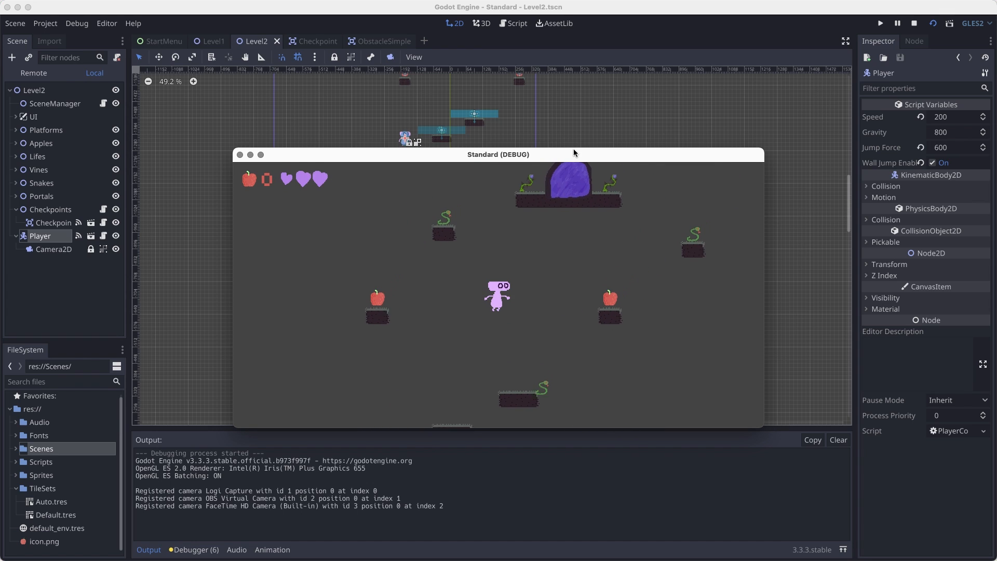
key("Right")
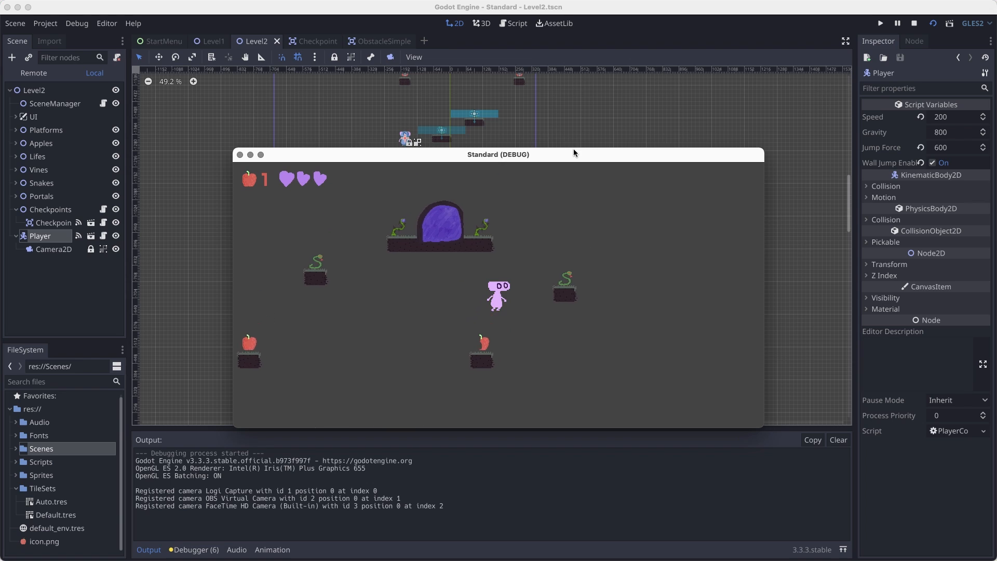
key("space")
key("Right")
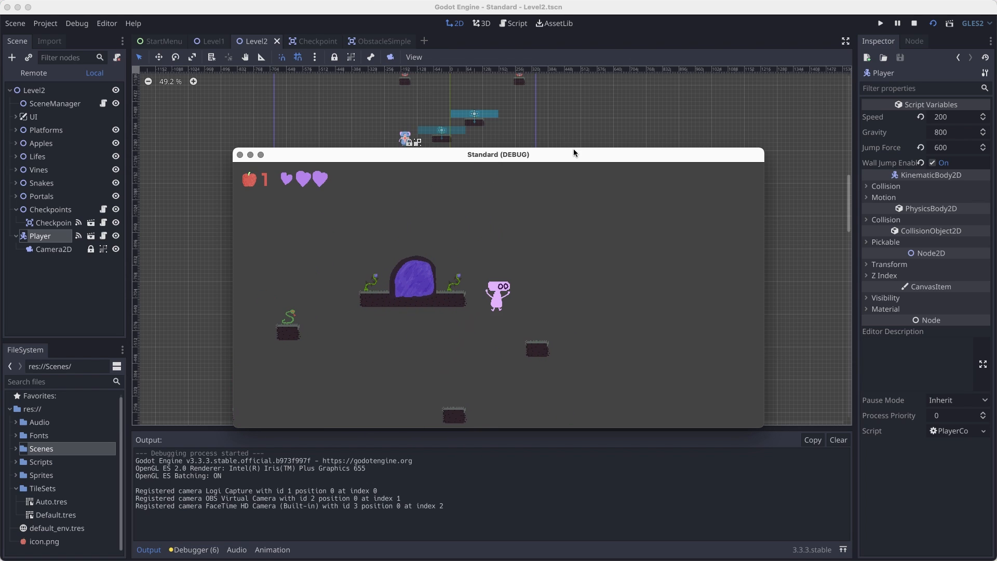
key("space")
key("Left")
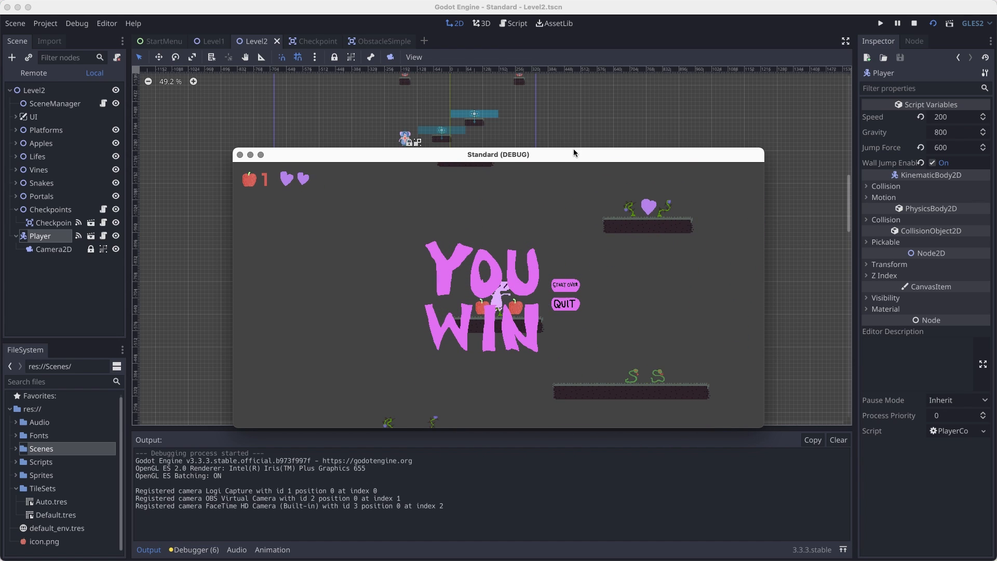
left_click(565, 303)
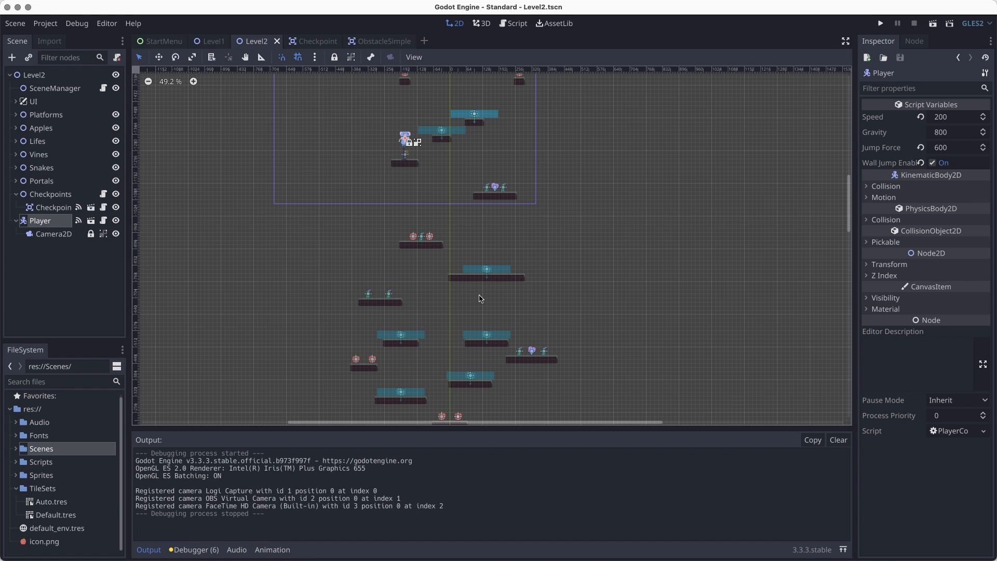
Enable Activate On Player Detect and set Direction to -1 for the lower snake above the checkpoint, and briefly run the saved level
scroll(566, 218, "up", 5)
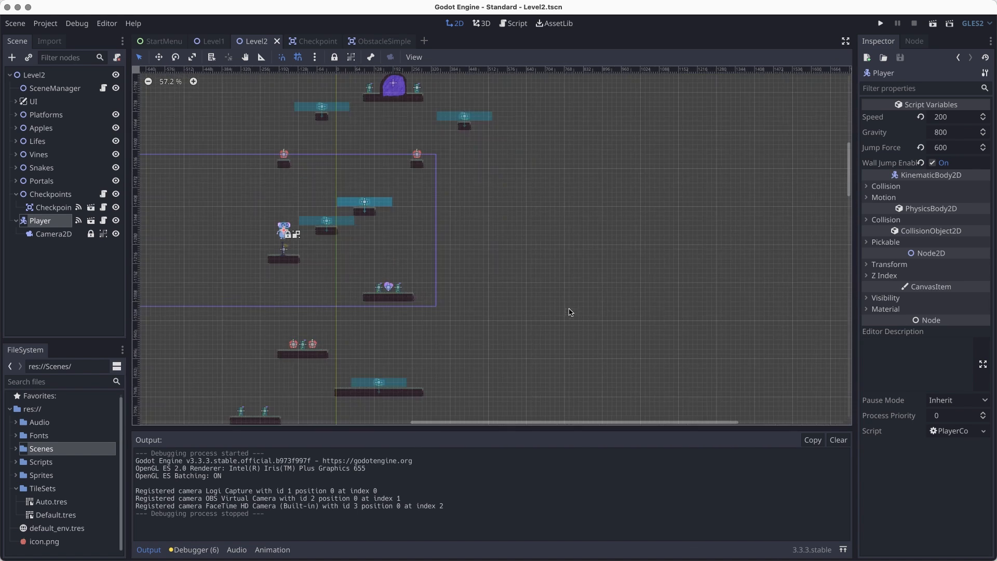
key("super+s")
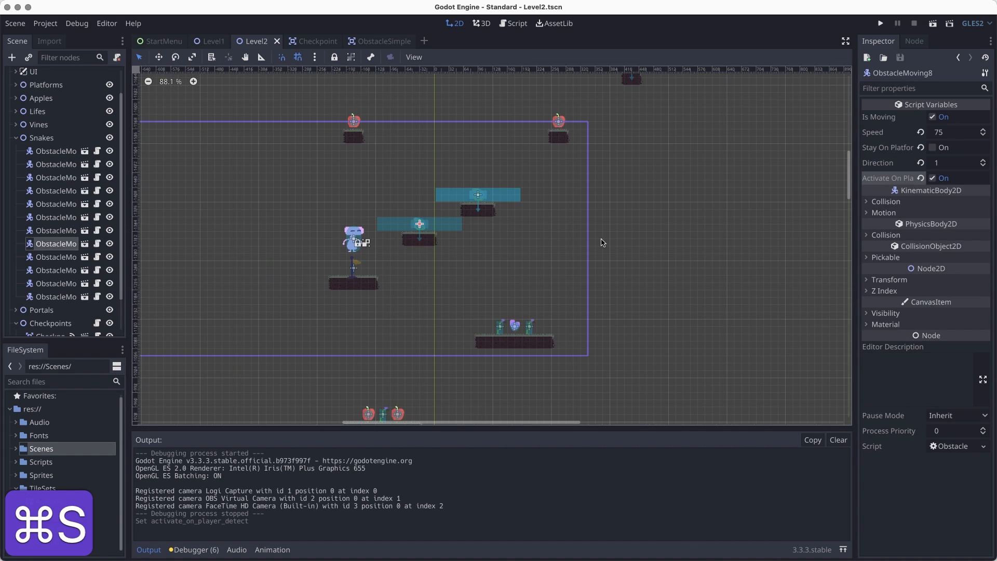
left_click(984, 165)
left_click(983, 165)
key("super+s")
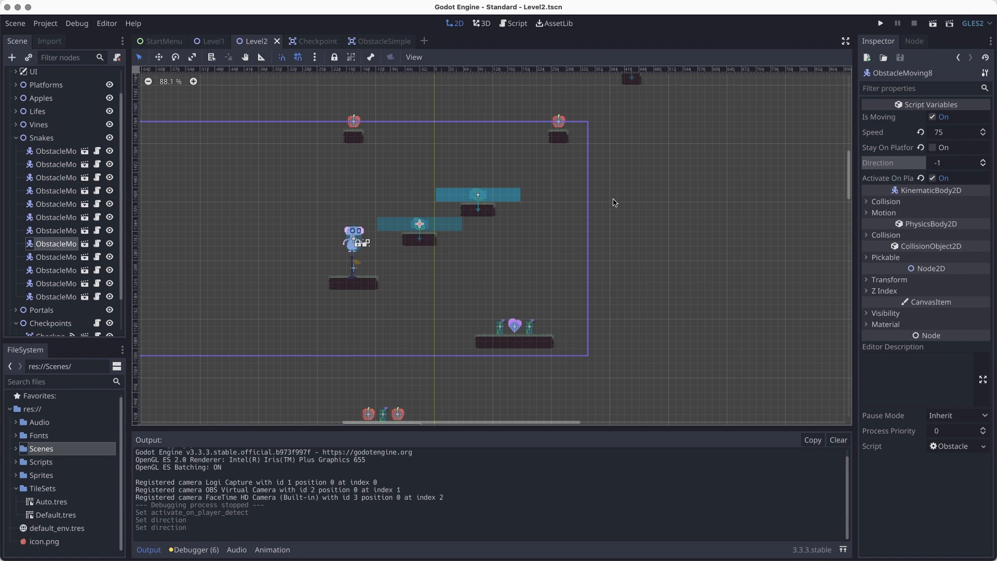
left_click(934, 26)
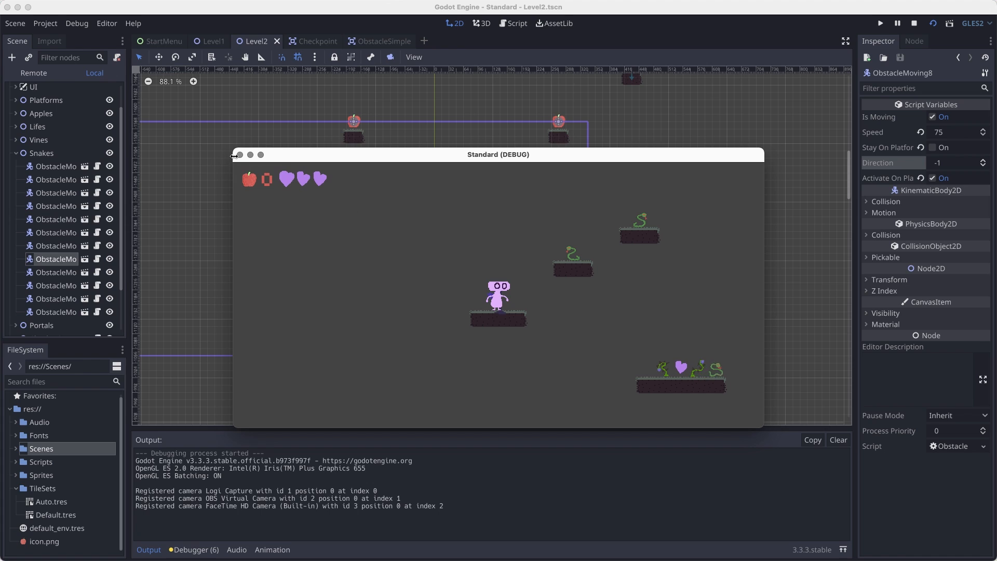
left_click(239, 155)
Reset the Player's position to x 0, y 0 and save the scene
scroll(32, 305, "down", 3)
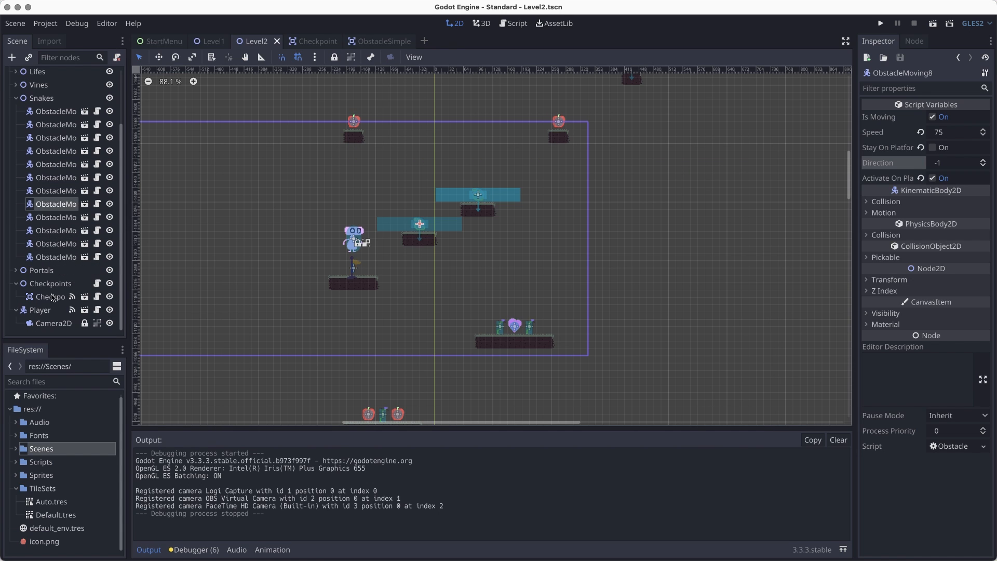
left_click(52, 310)
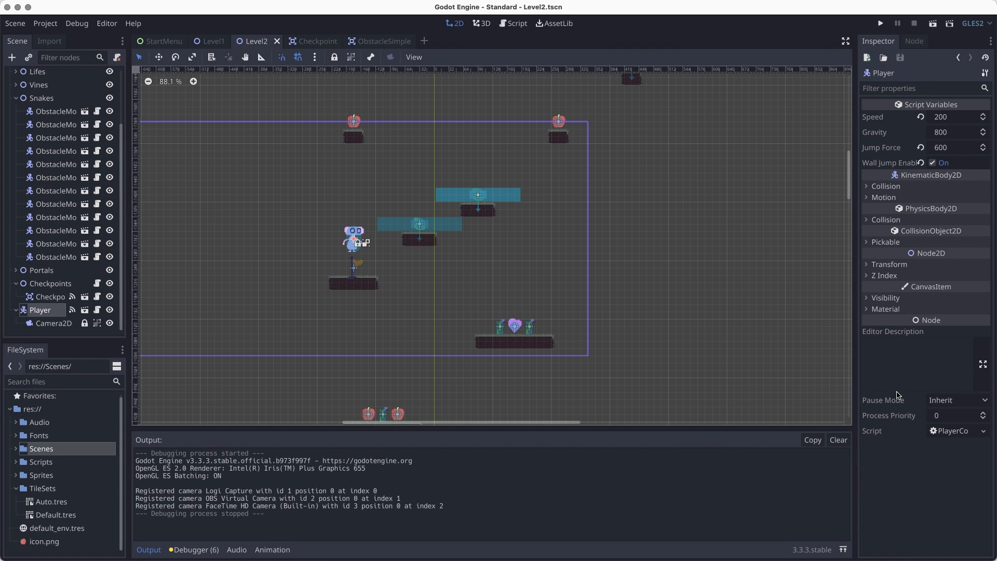
left_click(902, 265)
left_click(953, 280)
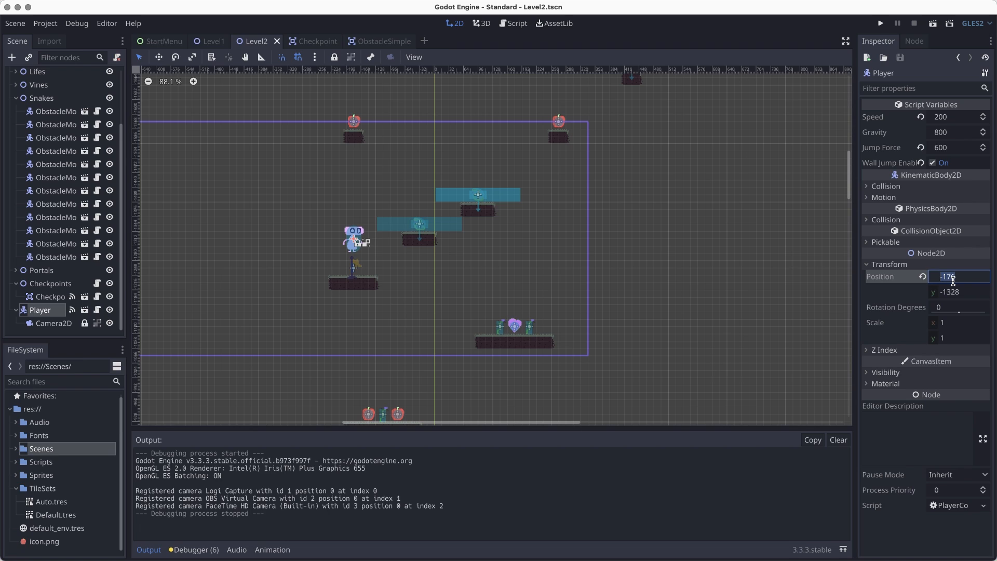
type("0")
left_click(953, 280)
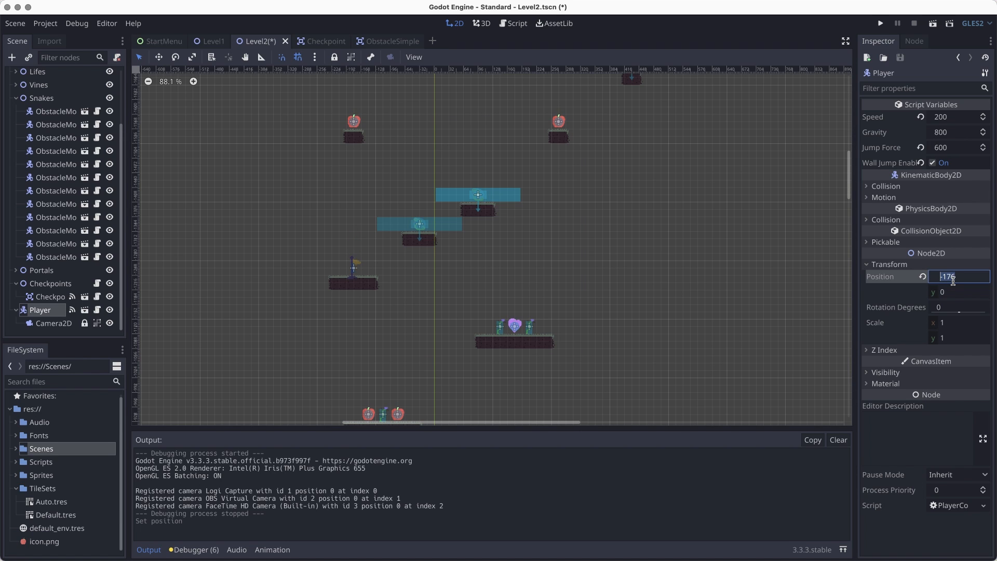
key("super+s")
Run the level and capture a screenshot of the game window showing the player at the start
key("super+r")
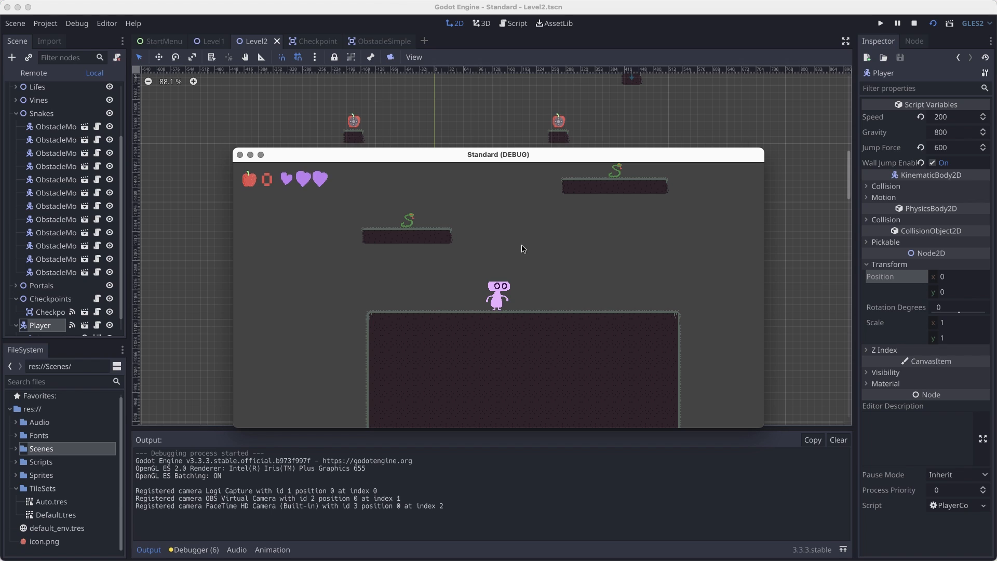
key("shift+super+4")
key("space")
left_click(523, 248)
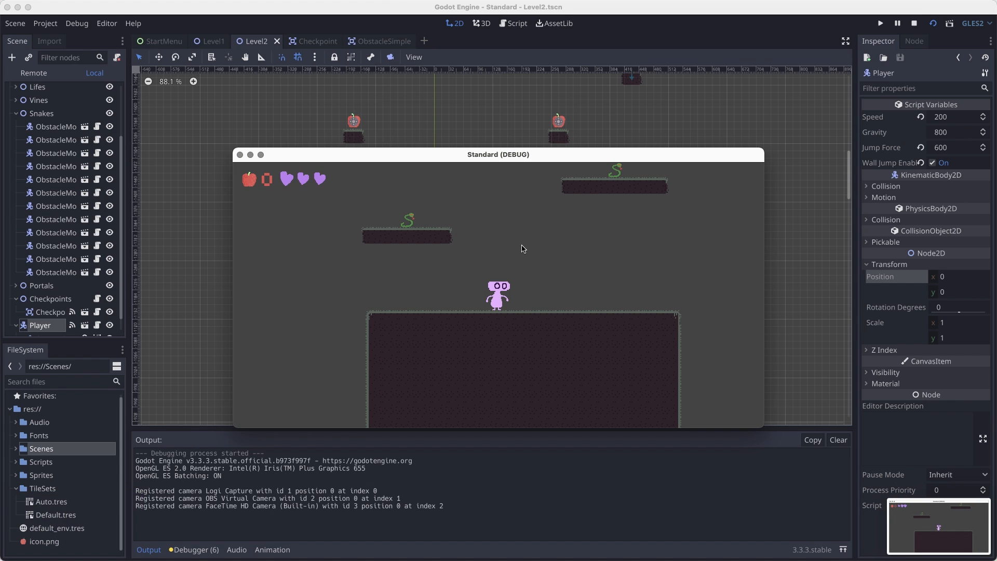
Climb from the start to the lower apple platform and past the snakes above it, capturing the game window at each spot
key("space")
key("Left")
key("Left")
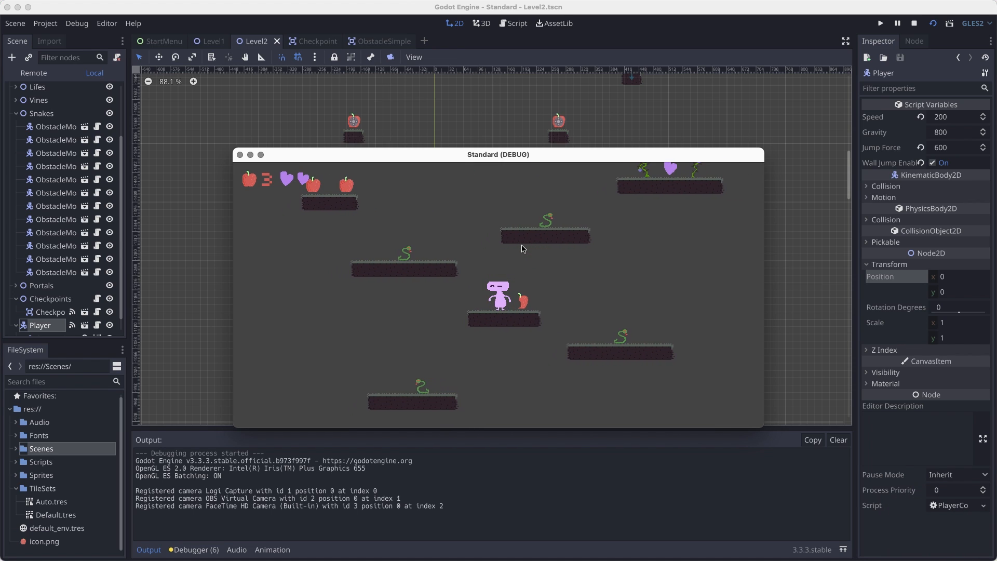
key("shift+super+3")
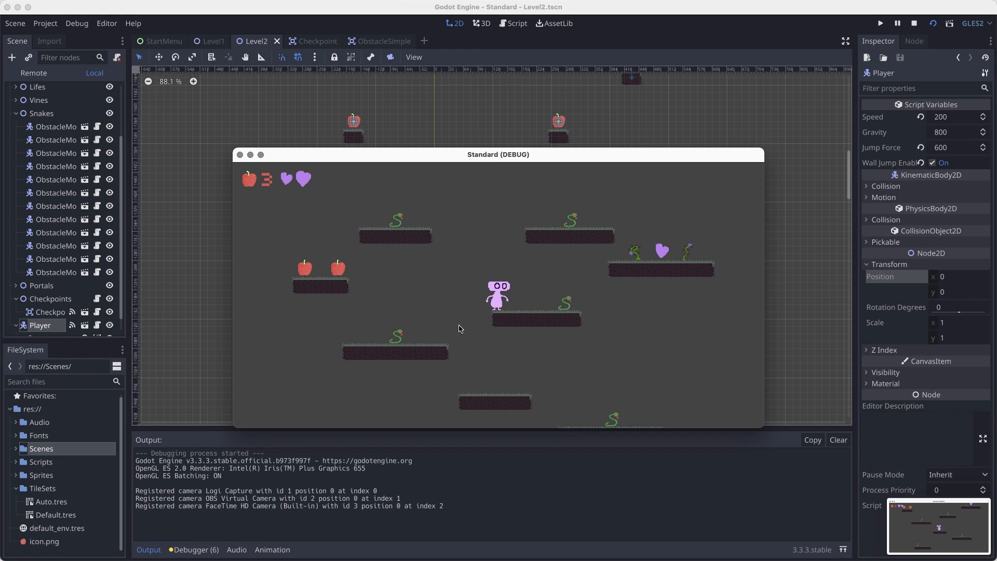
key("shift+super+4")
key("space")
left_click(458, 317)
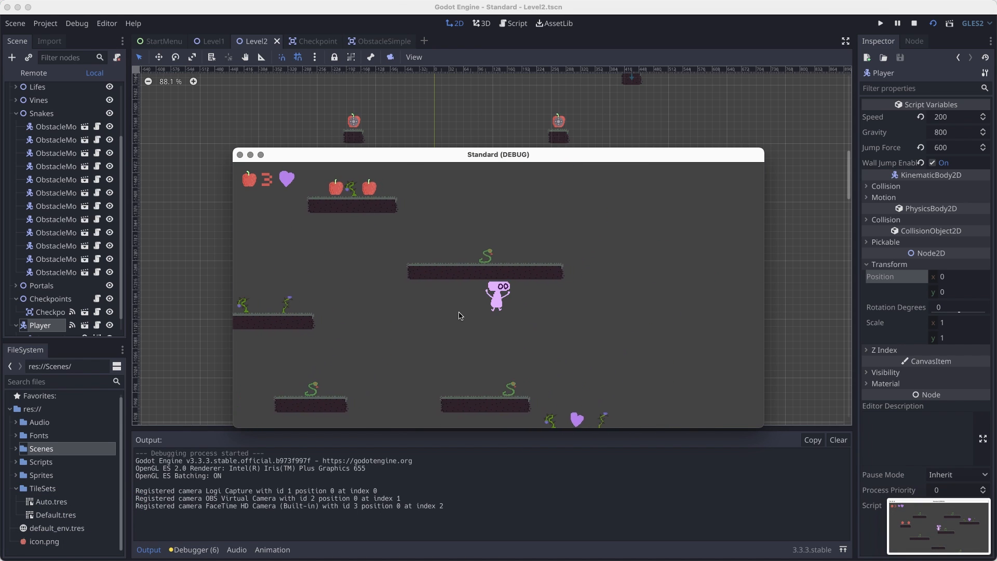
Climb below the long snake platform and onto the two-vine platform, capturing the game window at each place
key("shift+super+4")
key("space")
left_click(462, 306)
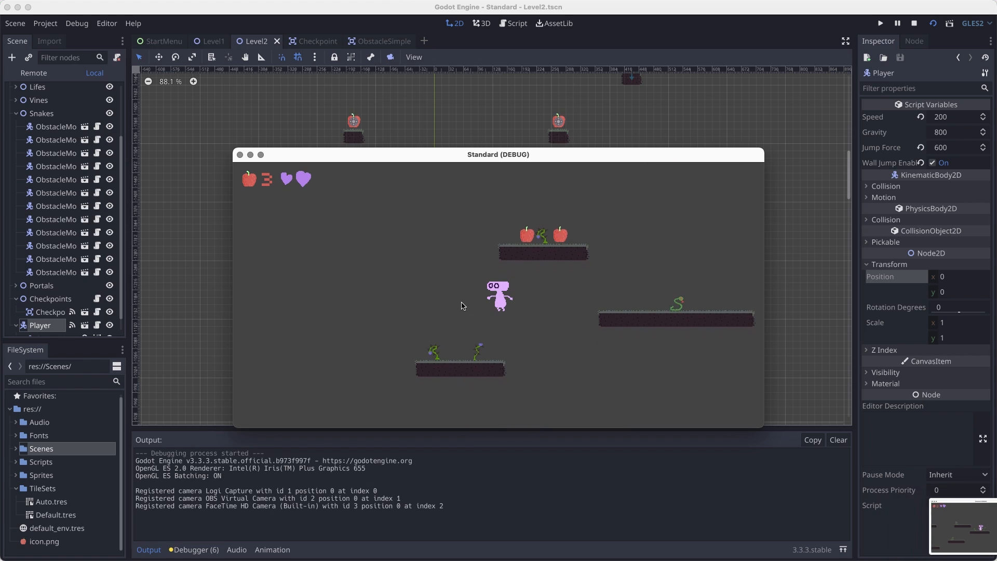
key("shift+super+4")
key("space")
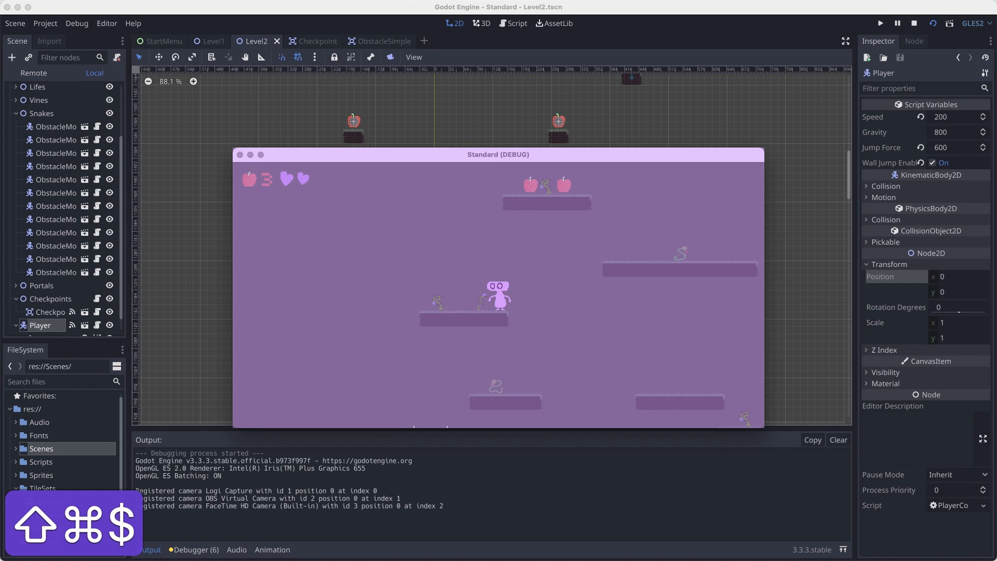
left_click(463, 305)
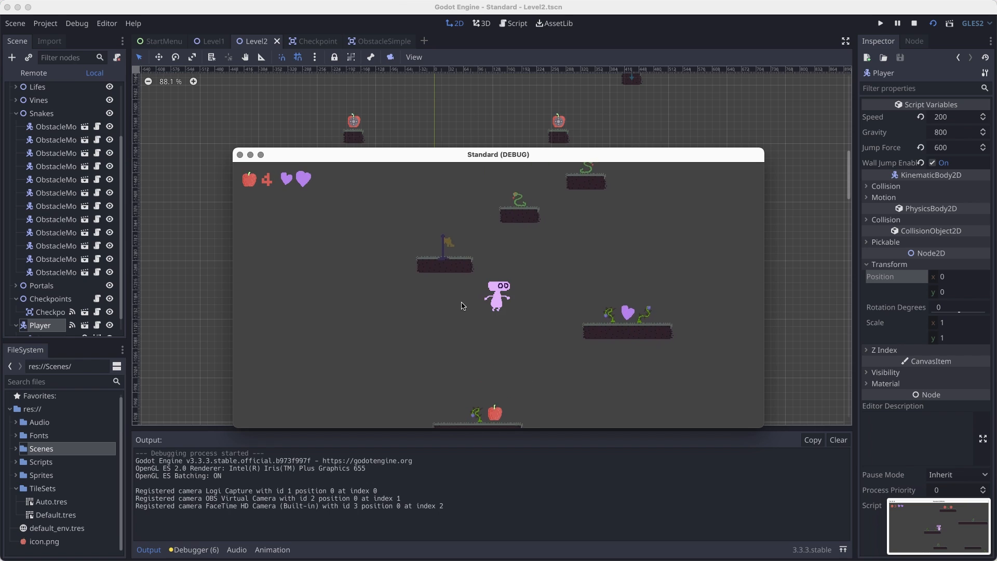
Capture the game window on the apple-and-vine platform, and again after climbing to the checkpoint flag
key("shift+super+4")
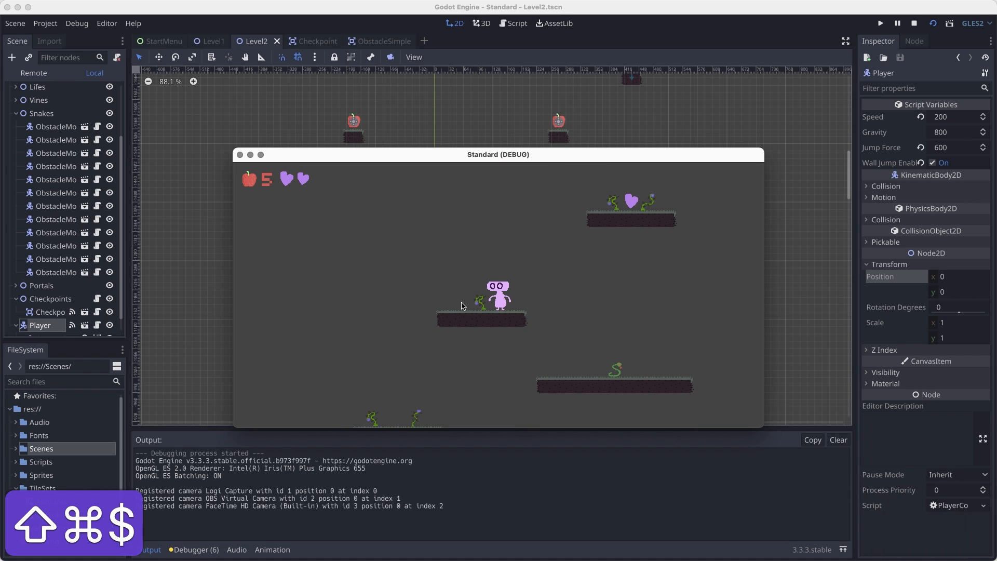
key("space")
left_click(463, 305)
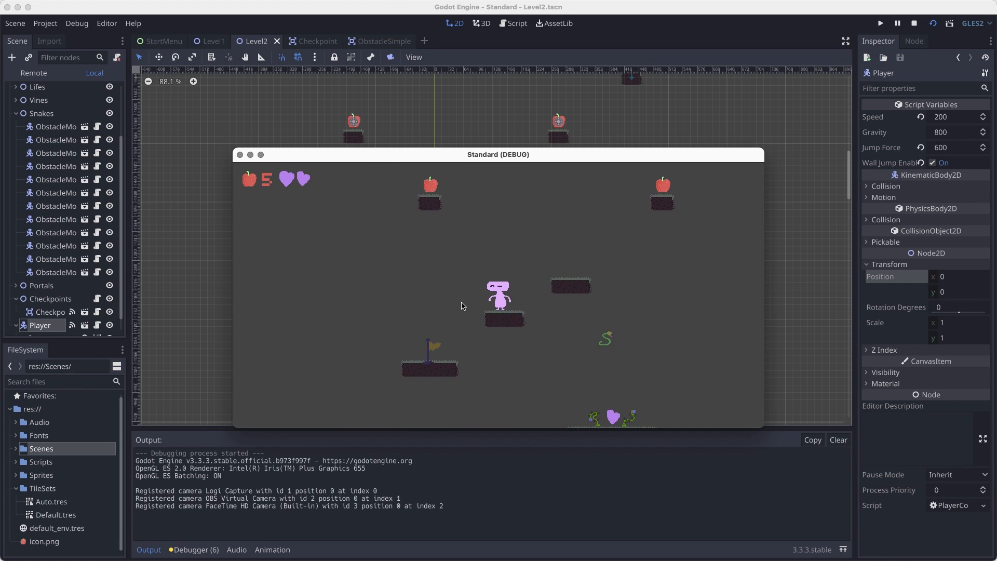
key("space")
key("Left")
key("Left")
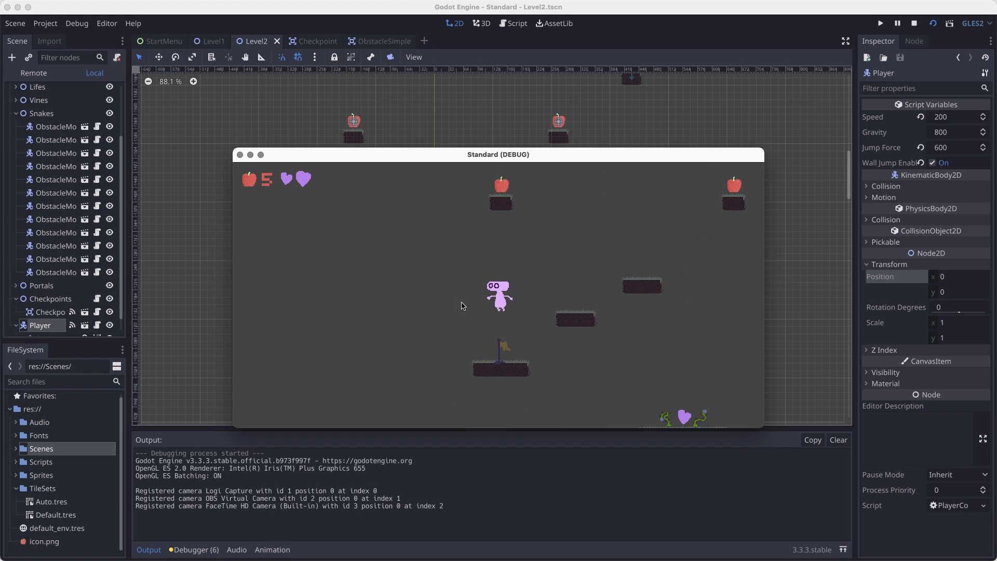
key("shift+super+4")
key("space")
left_click(471, 284)
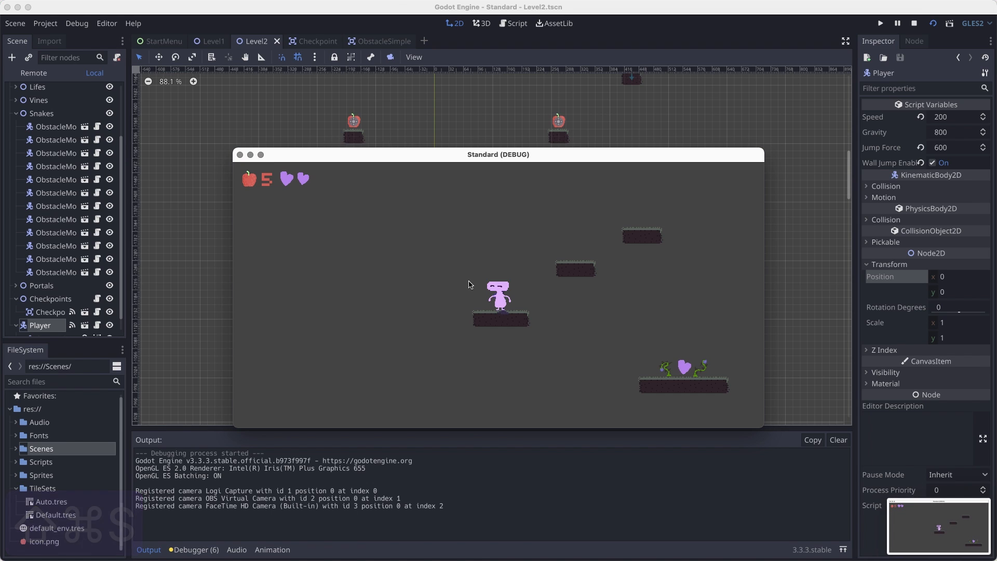
Climb from the checkpoint over the small stepping platforms and collect the left-hand apple
key("space")
key("Right")
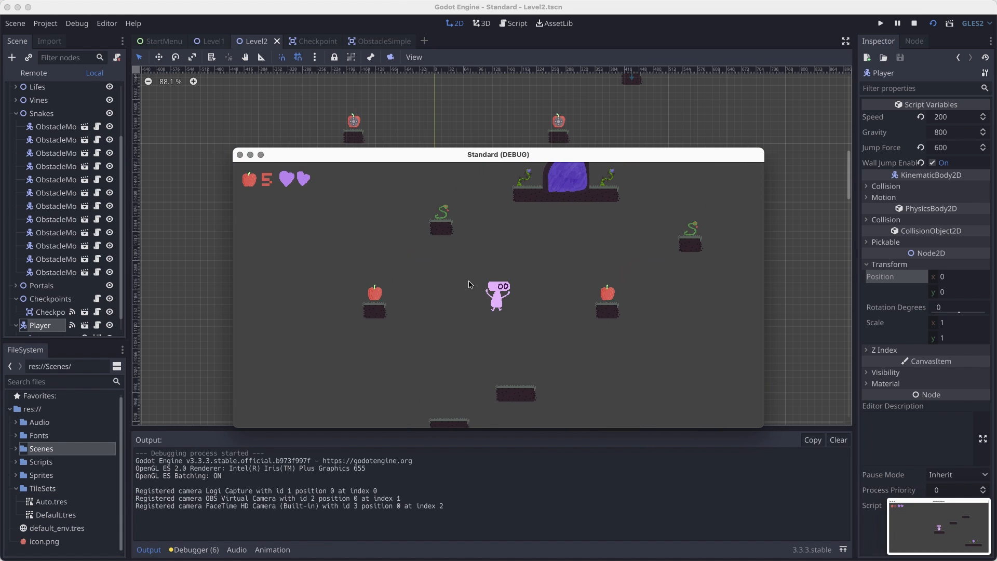
key("space")
key("Left")
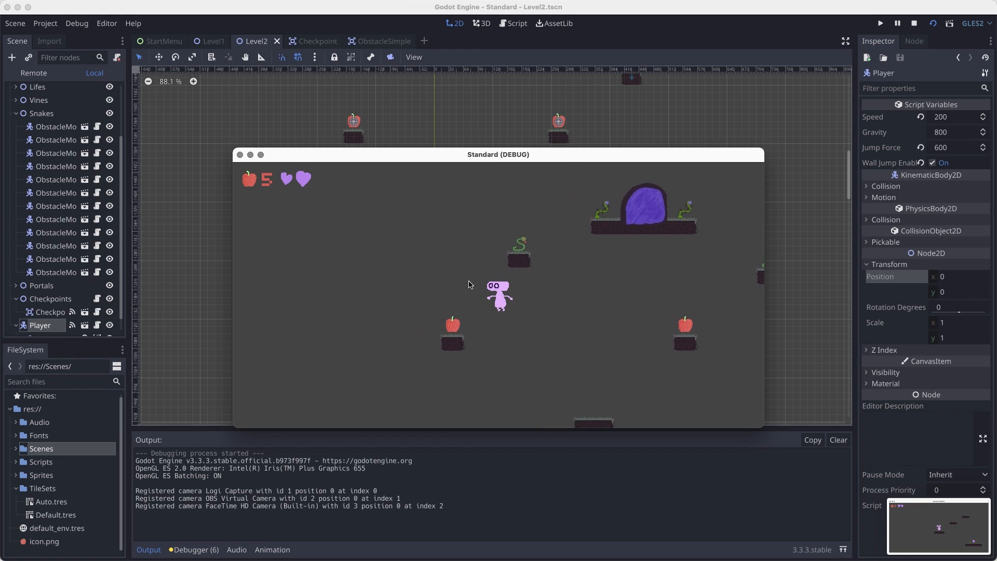
key("space")
key("Right")
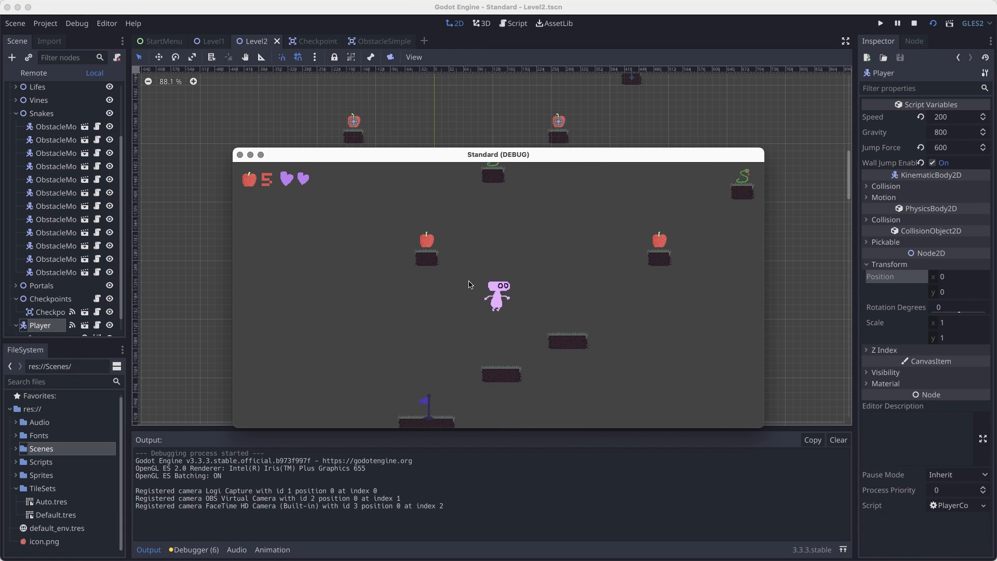
key("space")
key("Right")
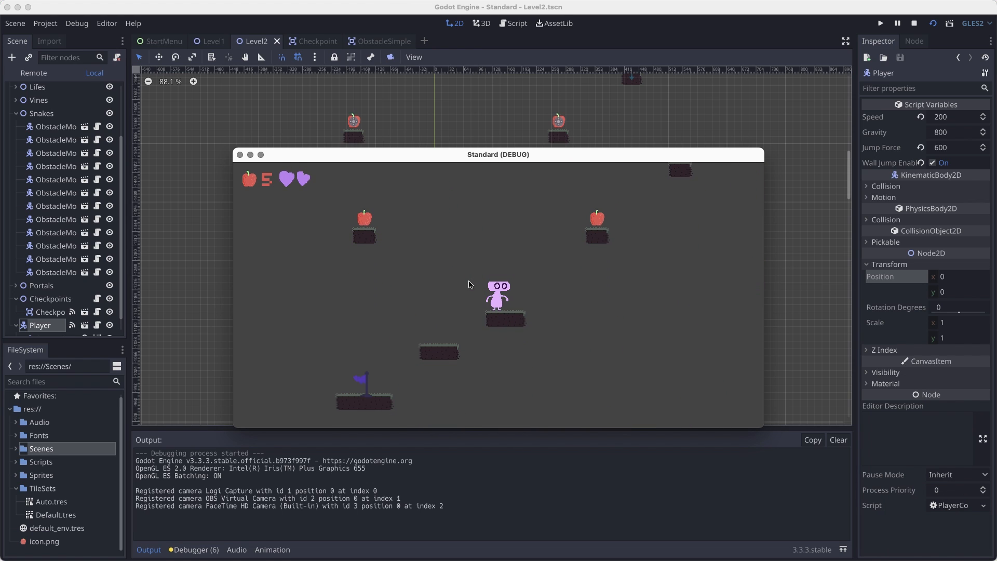
key("Left")
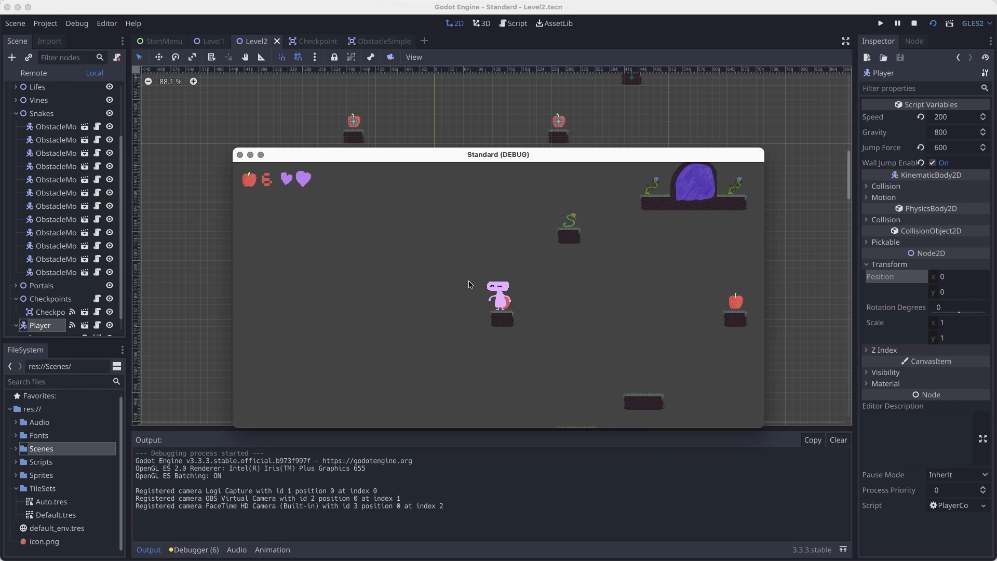
Jump from the apple block to the left-hand snake's block beside the portal and capture the game window
key("space")
key("Right")
key("Left")
key("space")
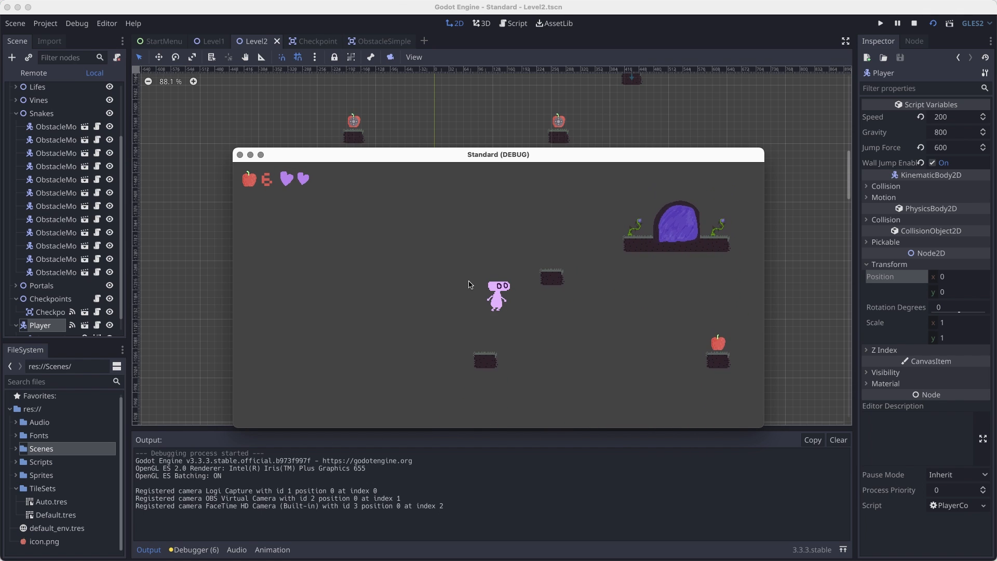
key("Right")
key("Right")
key("shift+super+5")
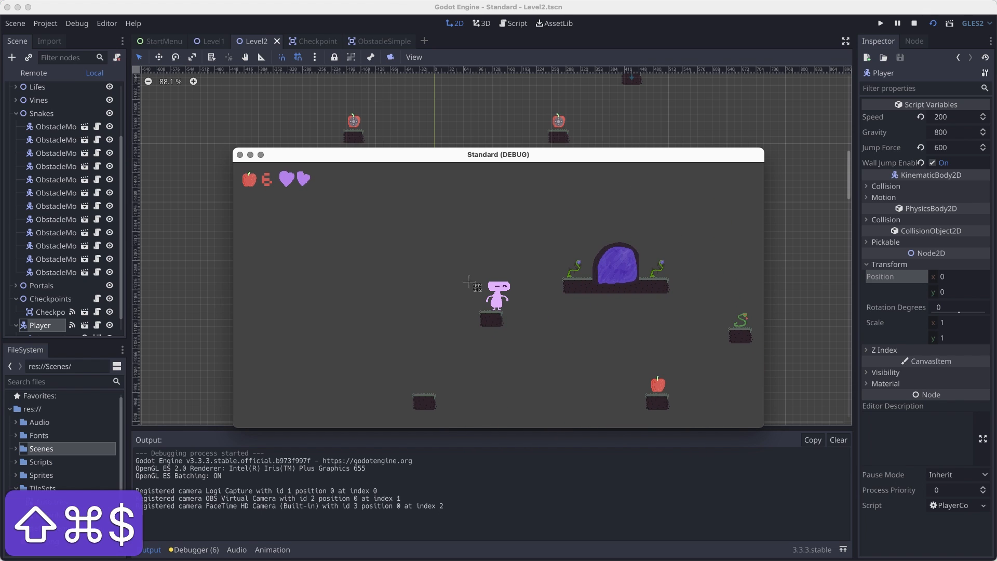
left_click(469, 284)
Jump over the vine into the portal and capture the You Win screen
key("space")
key("Right")
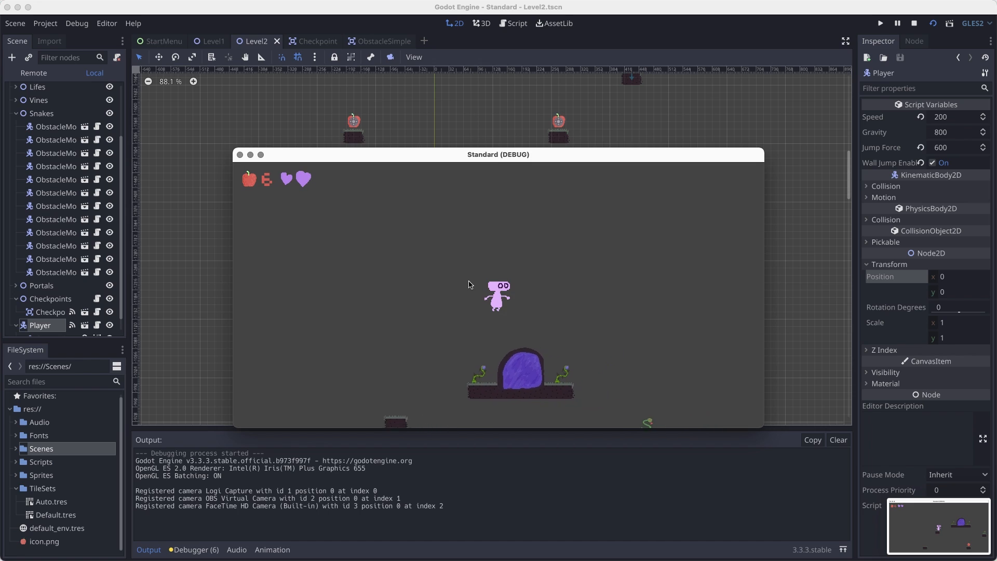
key("shift+super+4")
key("space")
left_click(475, 278)
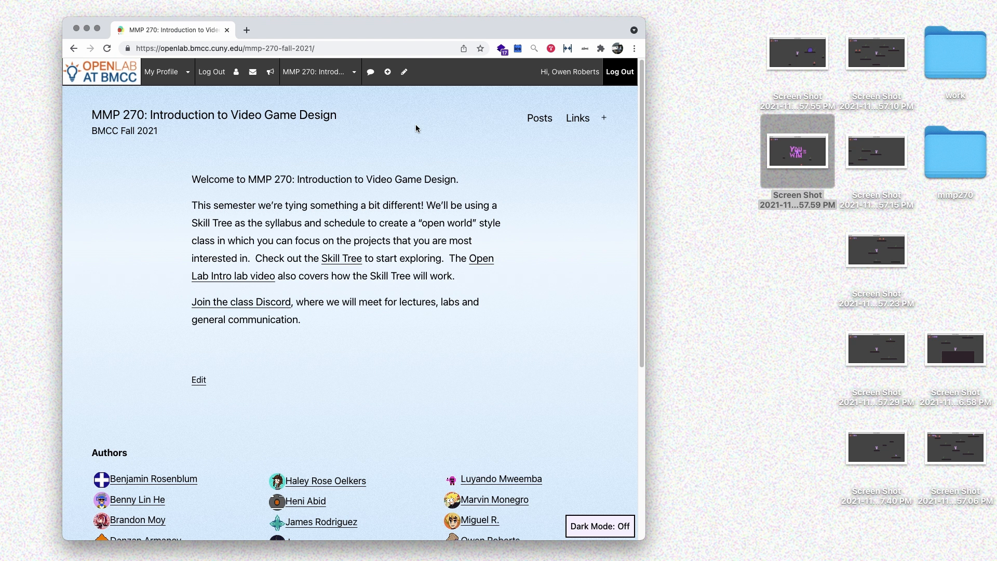
Switch to the MMP 270 OpenLab site and create a post titled "My second level" in the Level Design 2 category
mouse_move(387, 73)
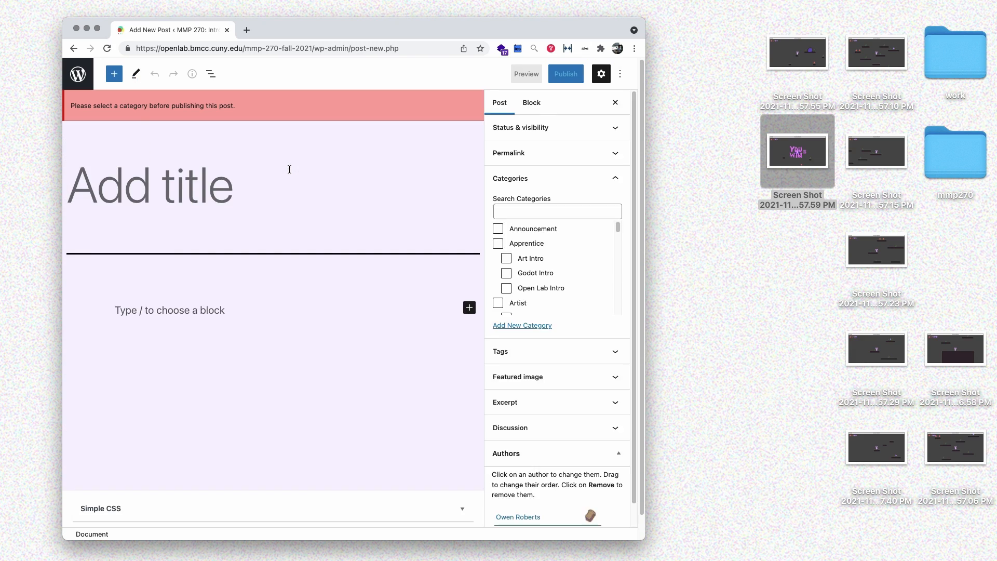
type("level")
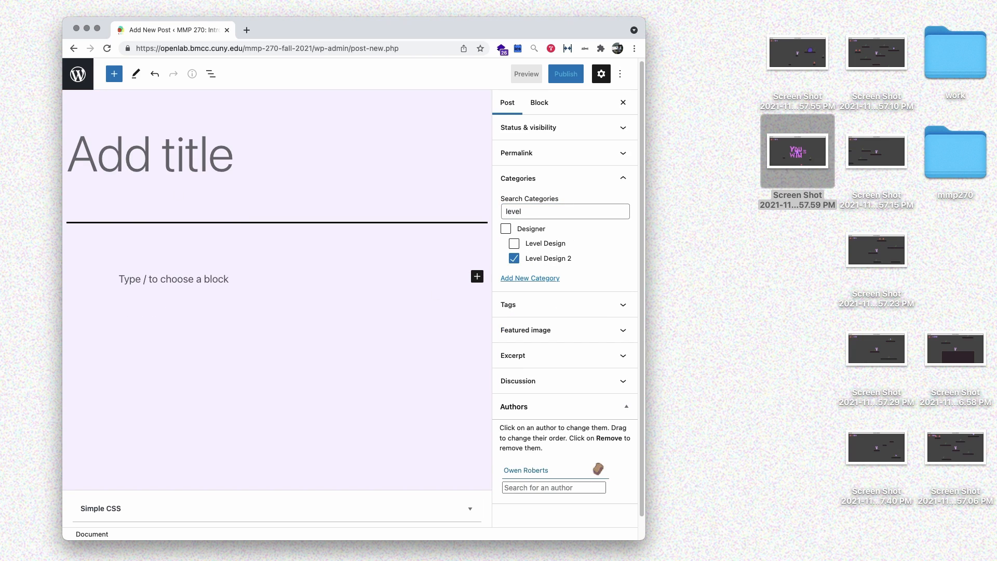
type("My second level")
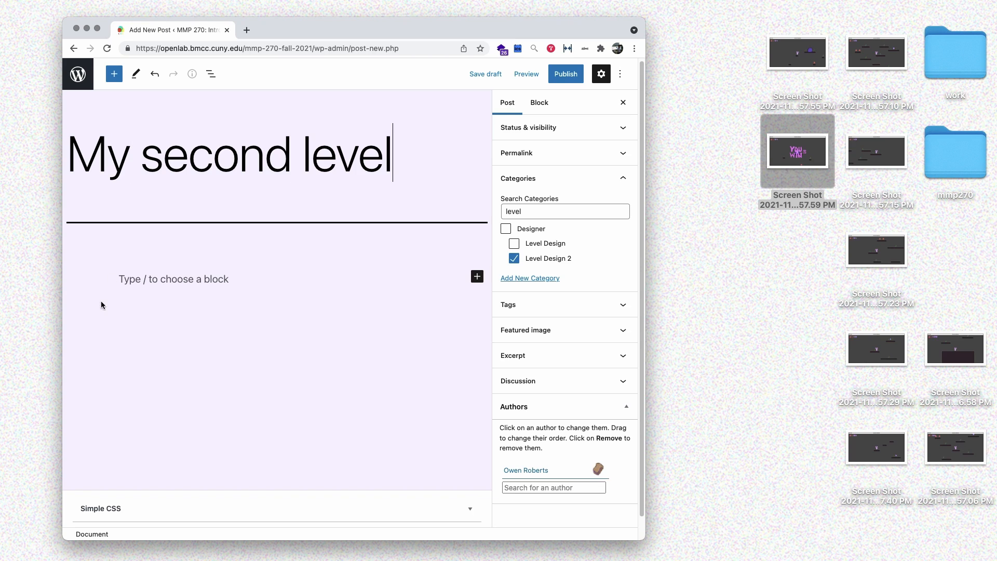
Write the paragraph "For my second level I increased the jump power and made the level go vertically instead of horizontally."
left_click(180, 288)
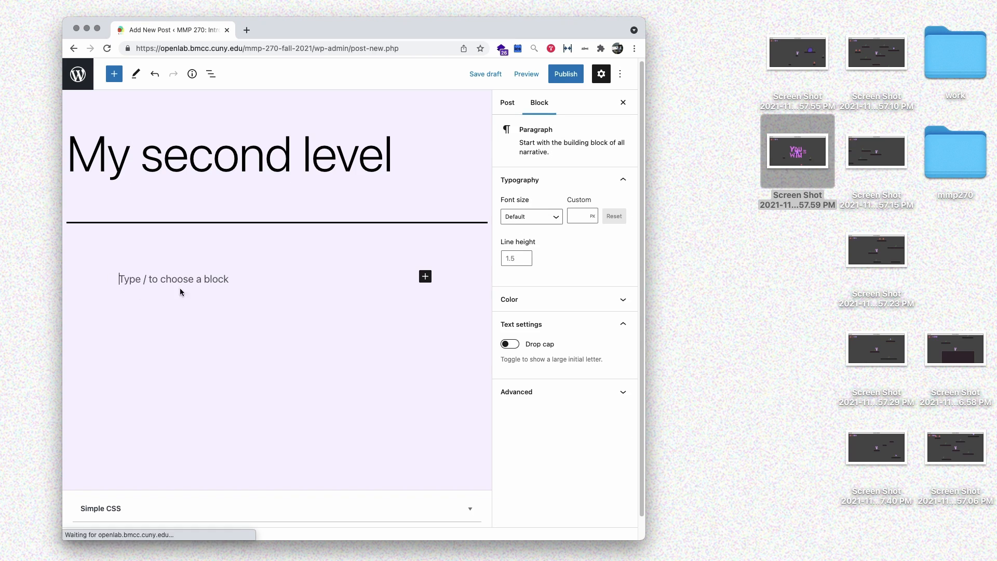
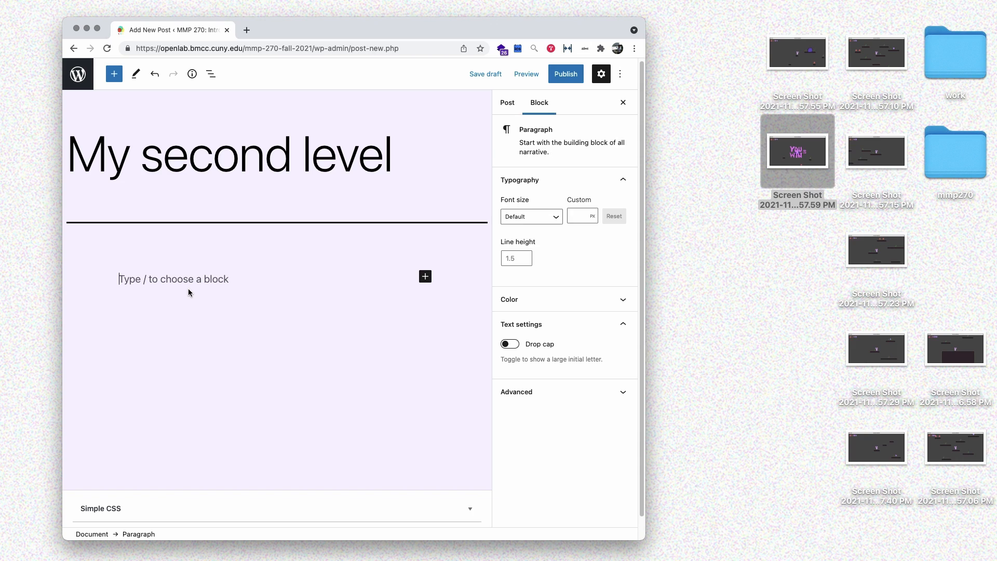
type("For my ")
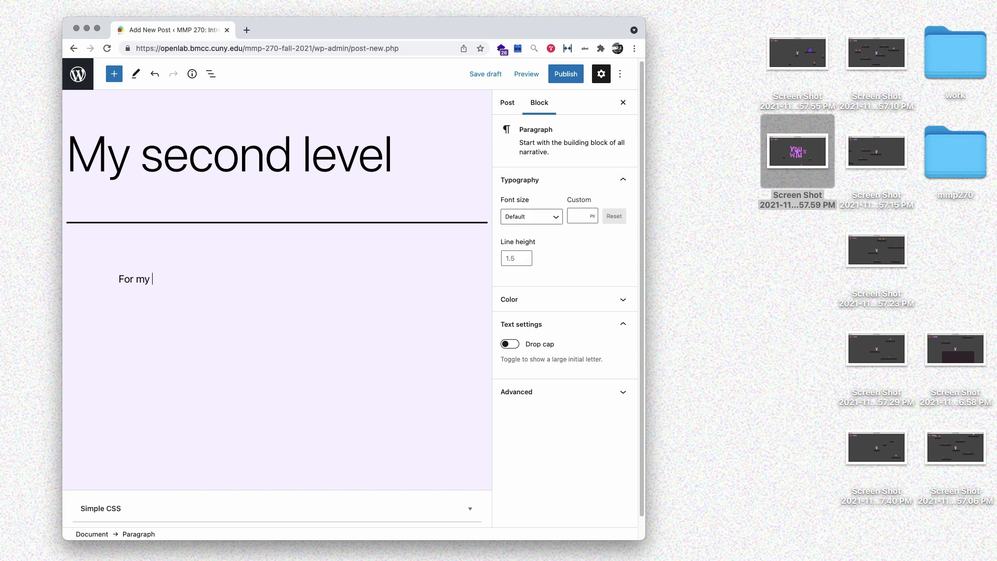
type("second level I increased the jump")
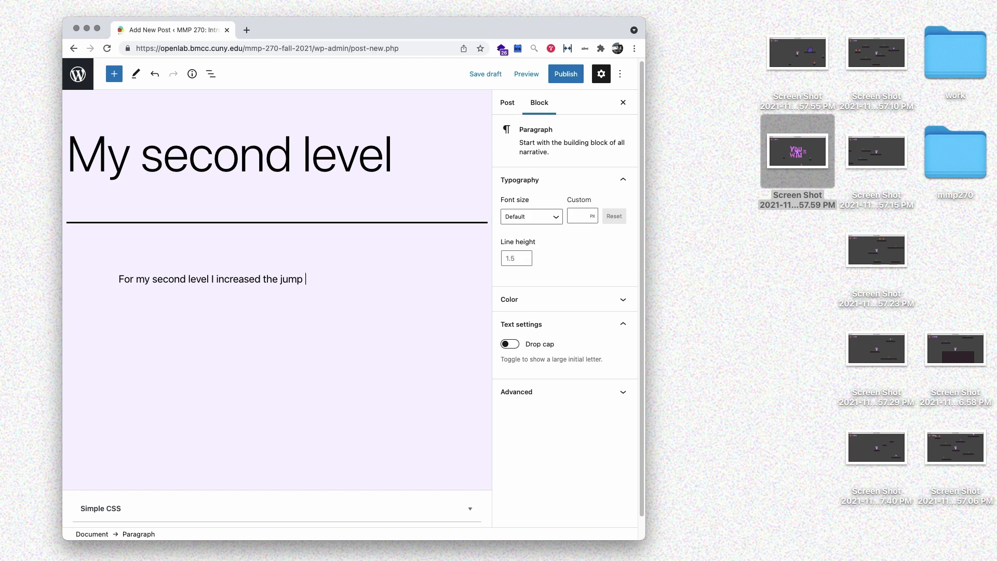
type(" power and made the level")
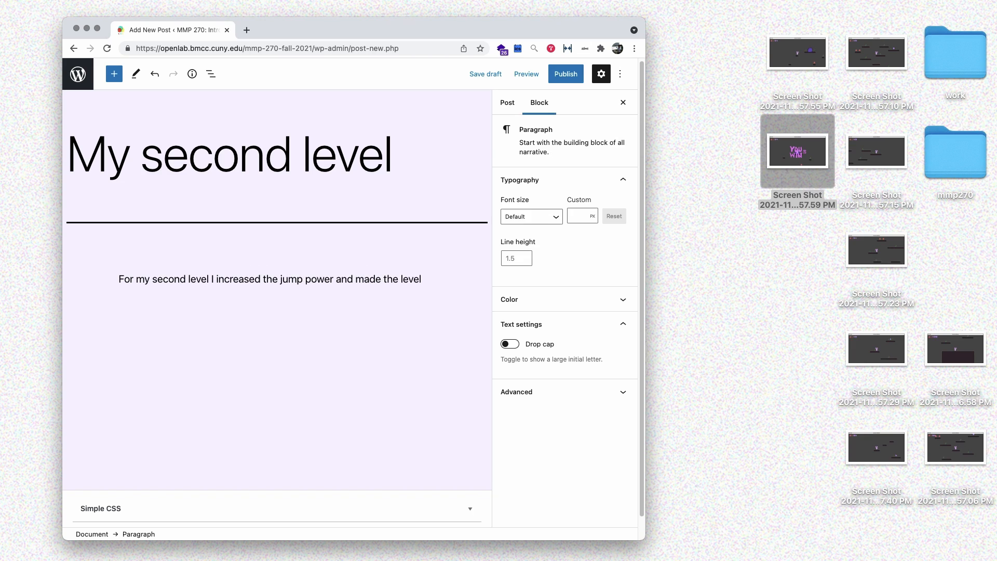
type(" go vertically instead of horizontally.")
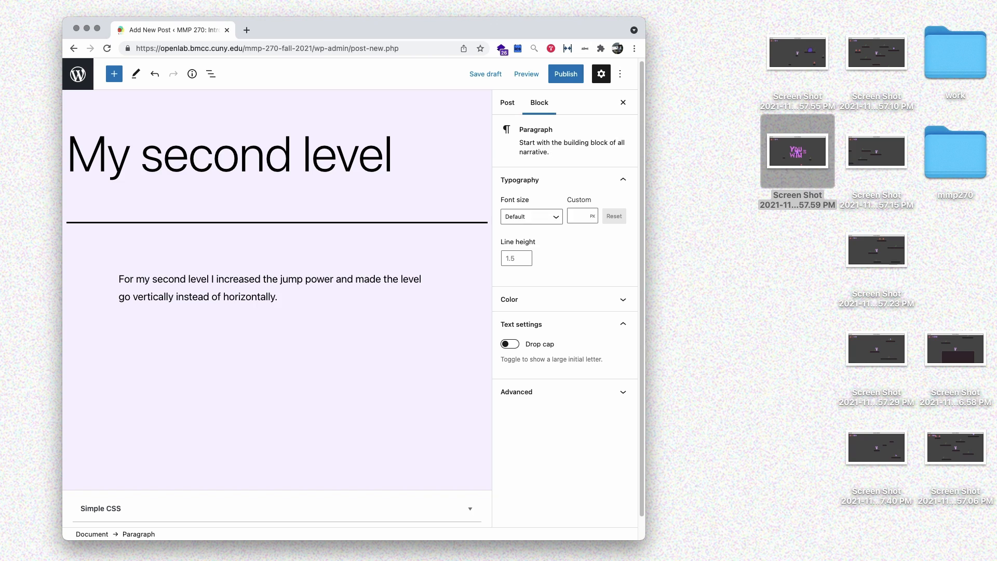
key("Return")
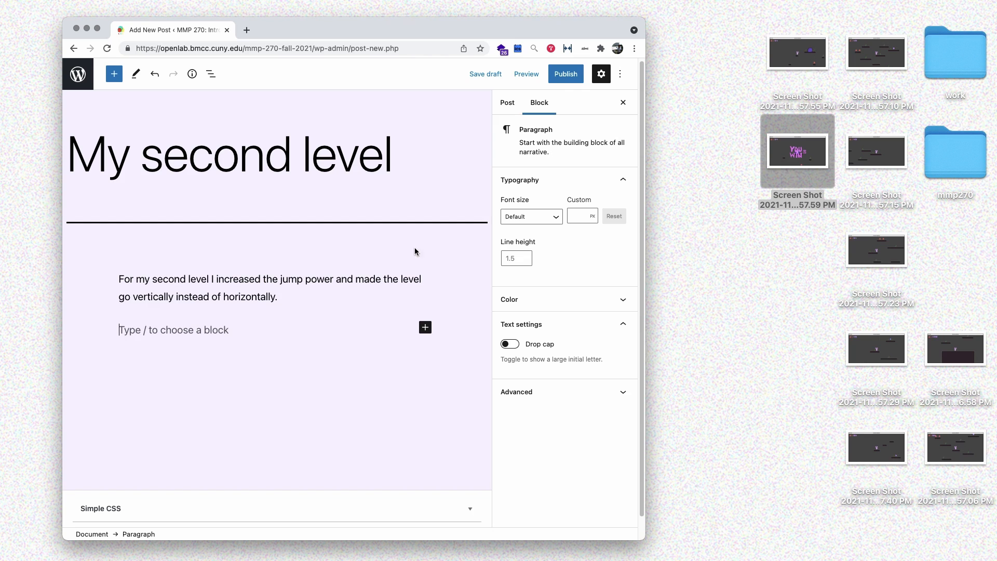
Insert the first three gameplay screenshots from the desktop as images below the paragraph, in the order they were captured
left_click_drag(956, 349, 224, 327)
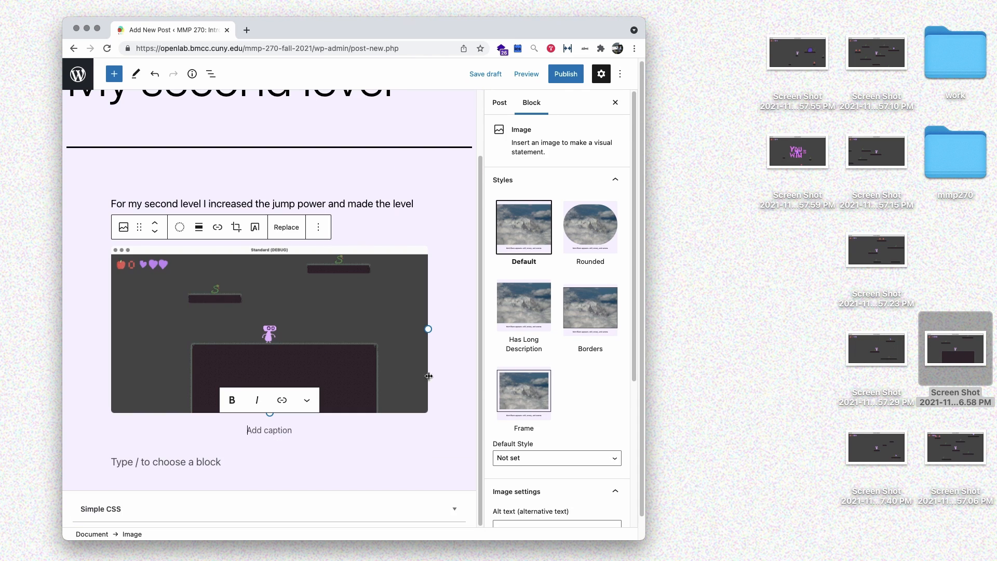
left_click_drag(939, 446, 346, 450)
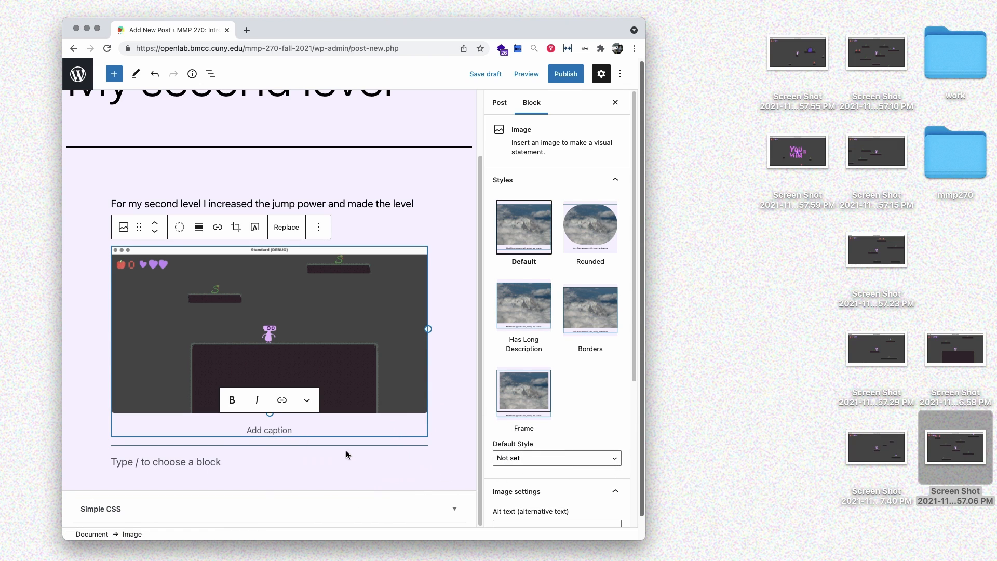
scroll(465, 361, "up", 2)
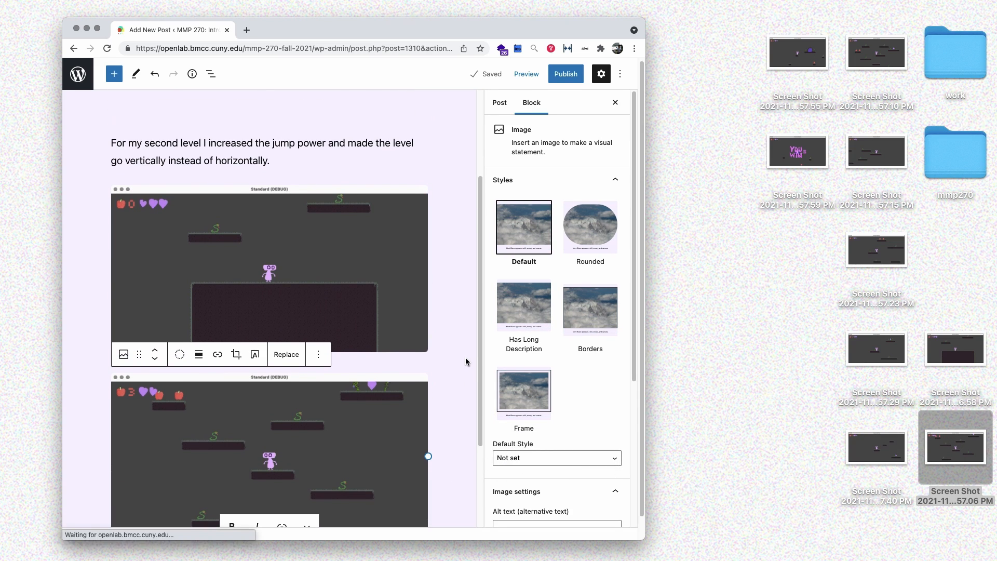
scroll(465, 357, "down", 2)
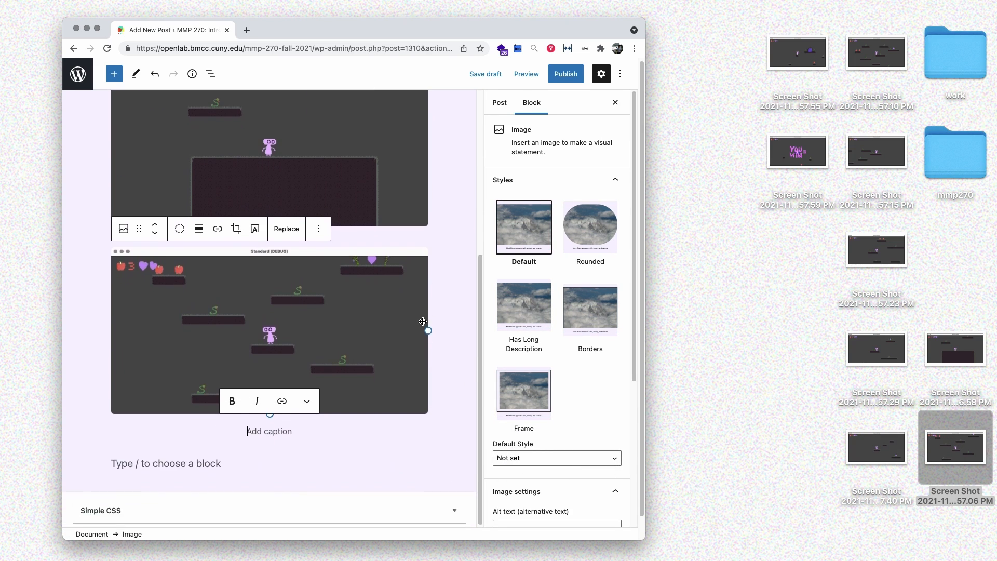
scroll(411, 285, "down", 2)
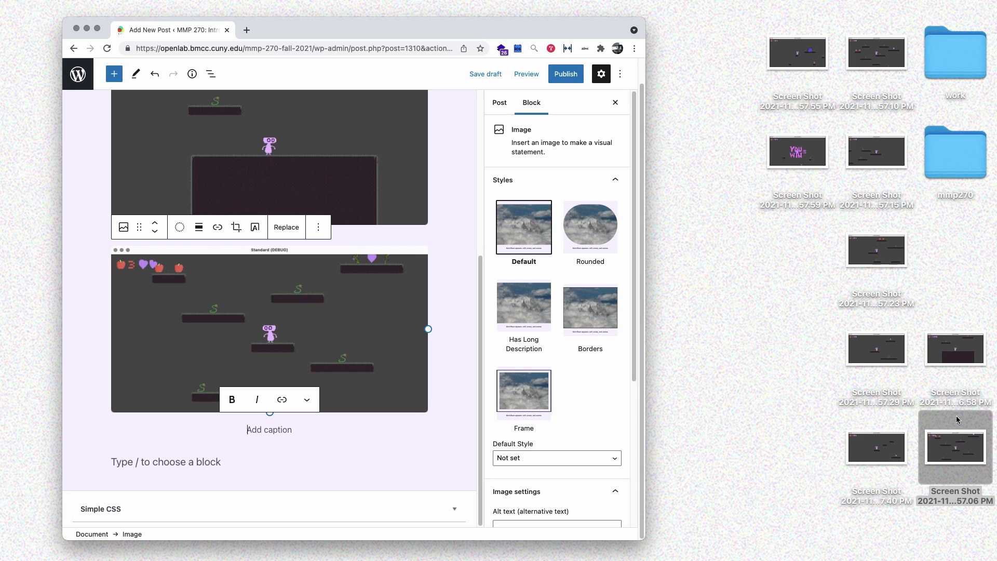
left_click_drag(882, 77, 343, 453)
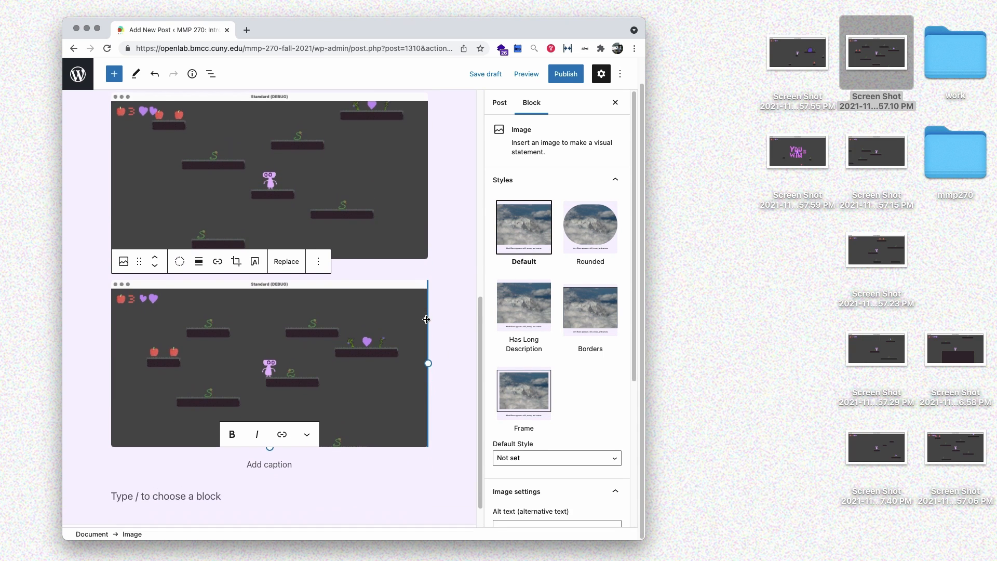
Insert the remaining six gameplay screenshots from the desktop below the existing images in capture order, ending with the You Win screen
left_click_drag(876, 152, 299, 457)
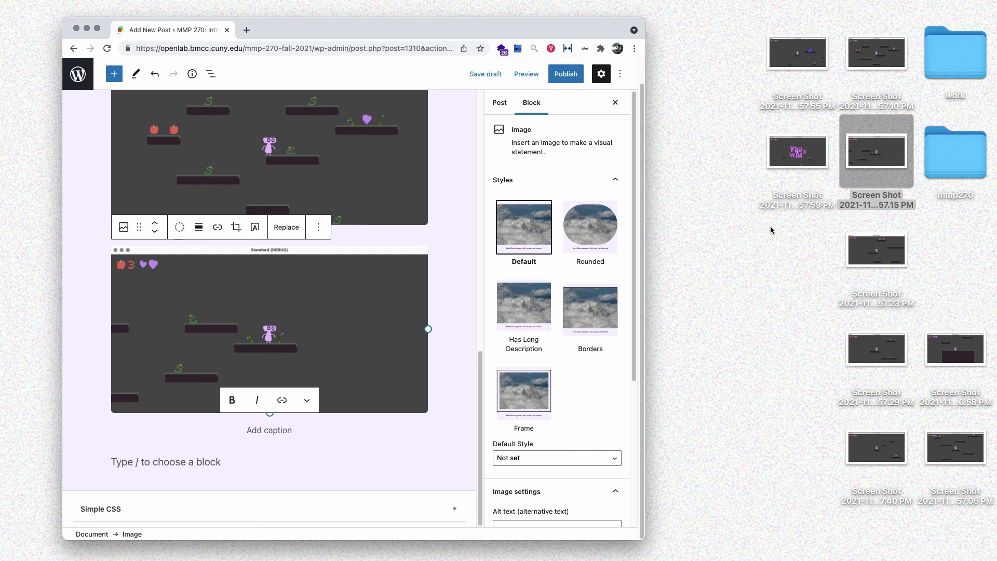
left_click_drag(860, 260, 311, 444)
scroll(355, 388, "down", 2)
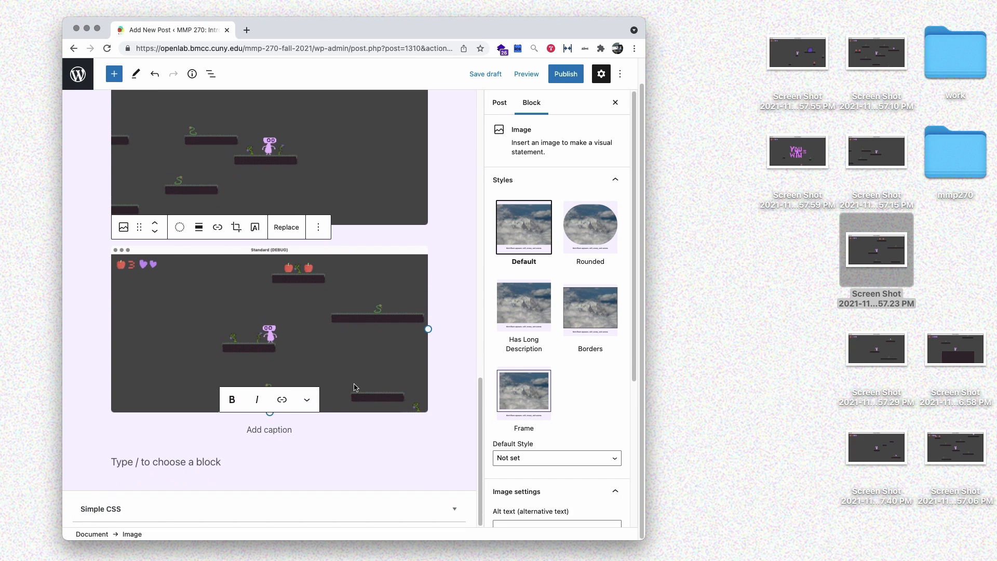
left_click_drag(866, 344, 270, 466)
scroll(451, 407, "down", 3)
left_click_drag(876, 446, 231, 457)
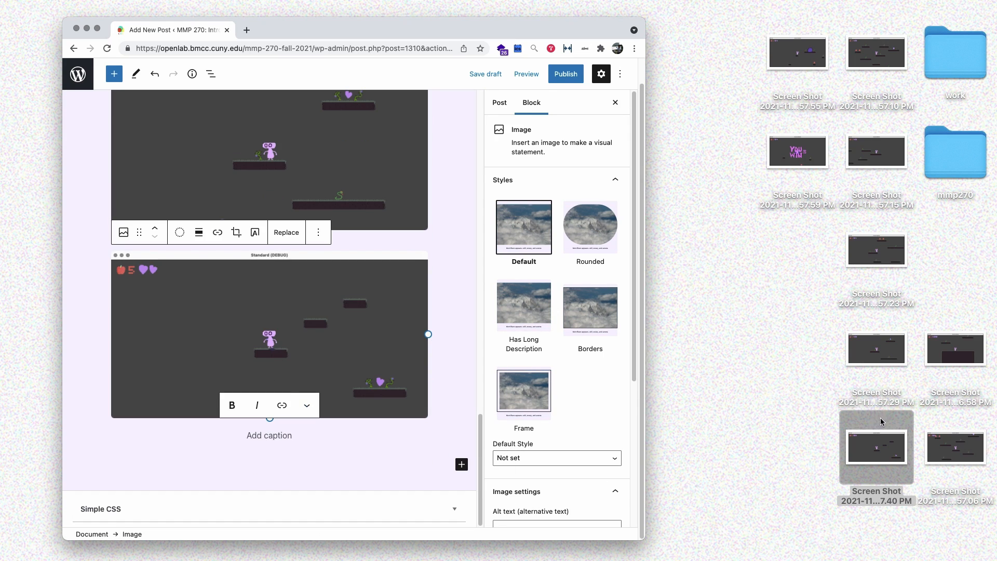
left_click_drag(807, 72, 303, 484)
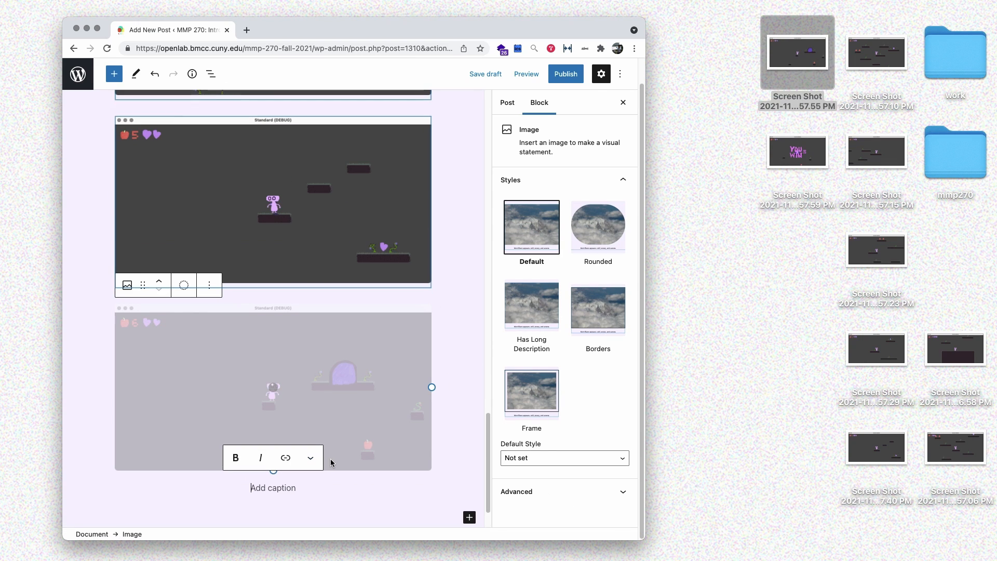
scroll(467, 331, "down", 2)
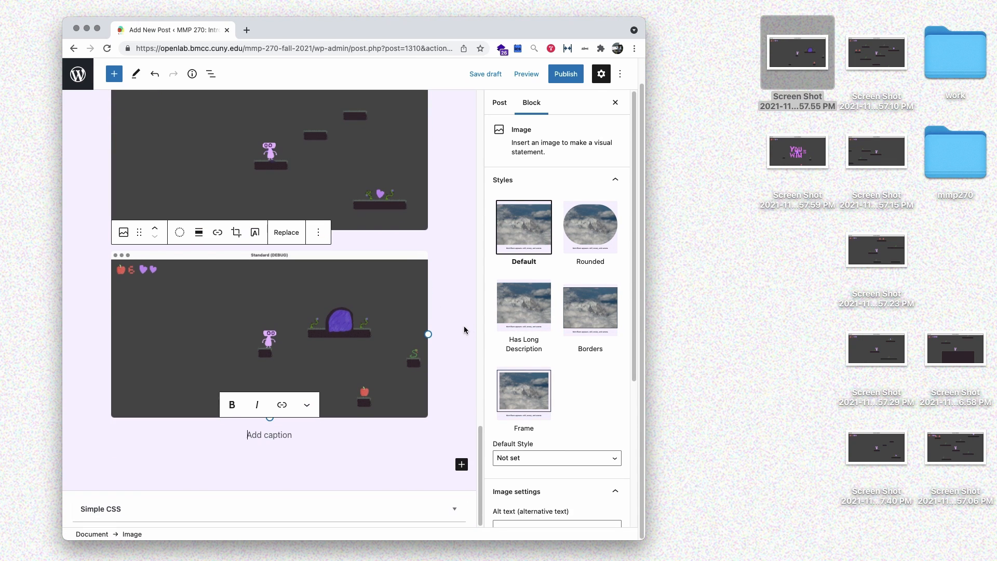
left_click_drag(784, 165, 327, 475)
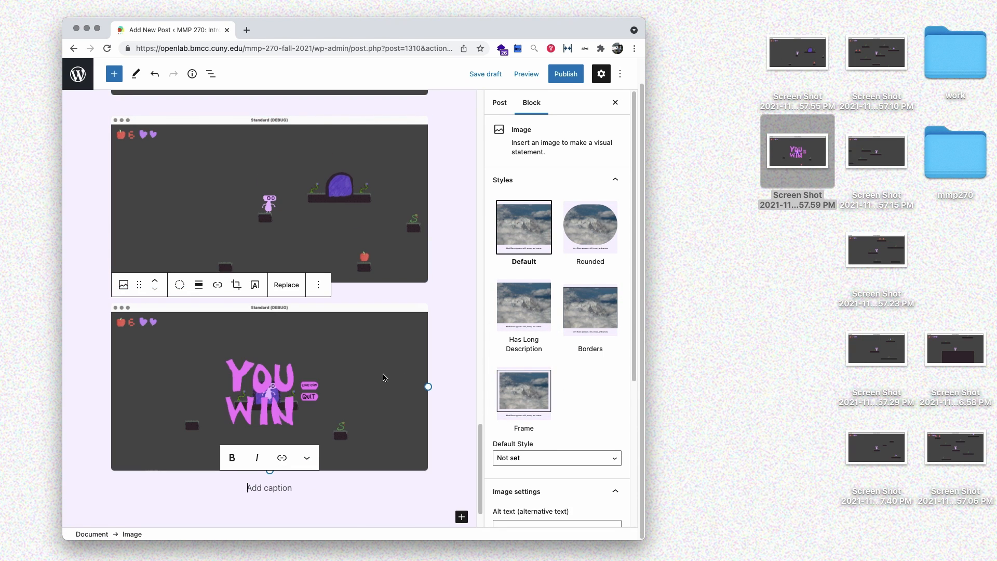
Preview the post in a new tab, check the screenshots through to the You Win image, and close the preview
scroll(480, 329, "up", 15)
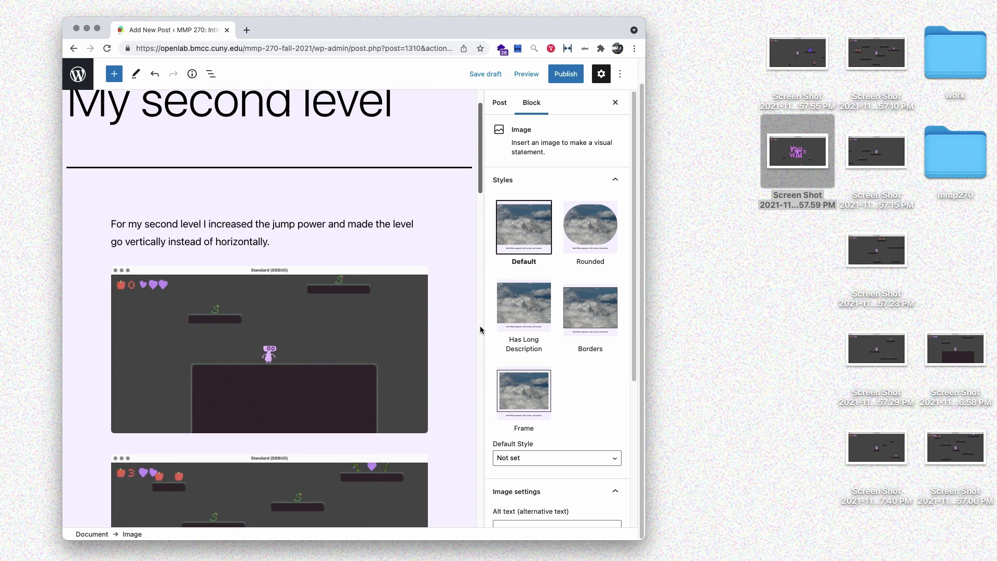
scroll(479, 329, "up", 2)
left_click(526, 73)
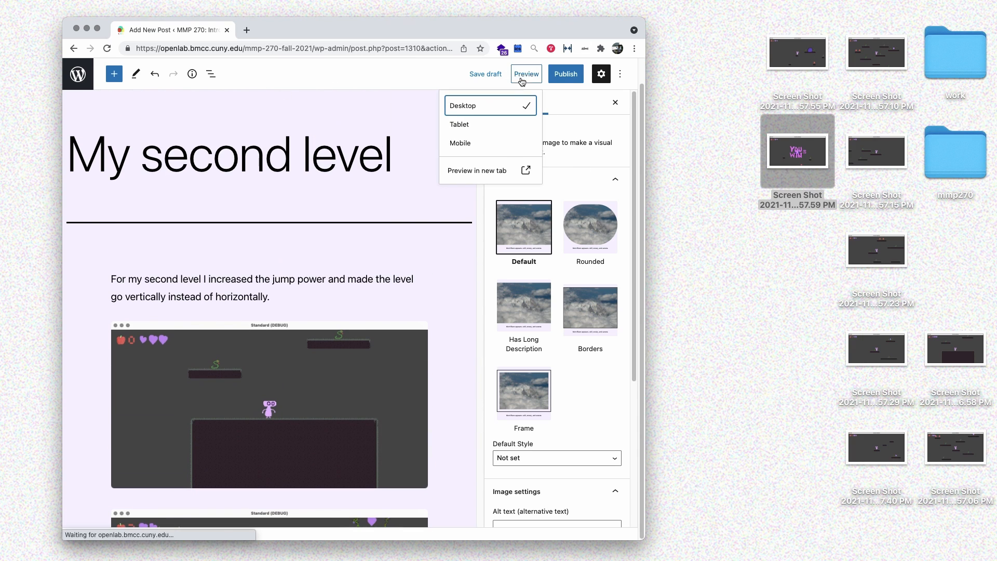
left_click(468, 179)
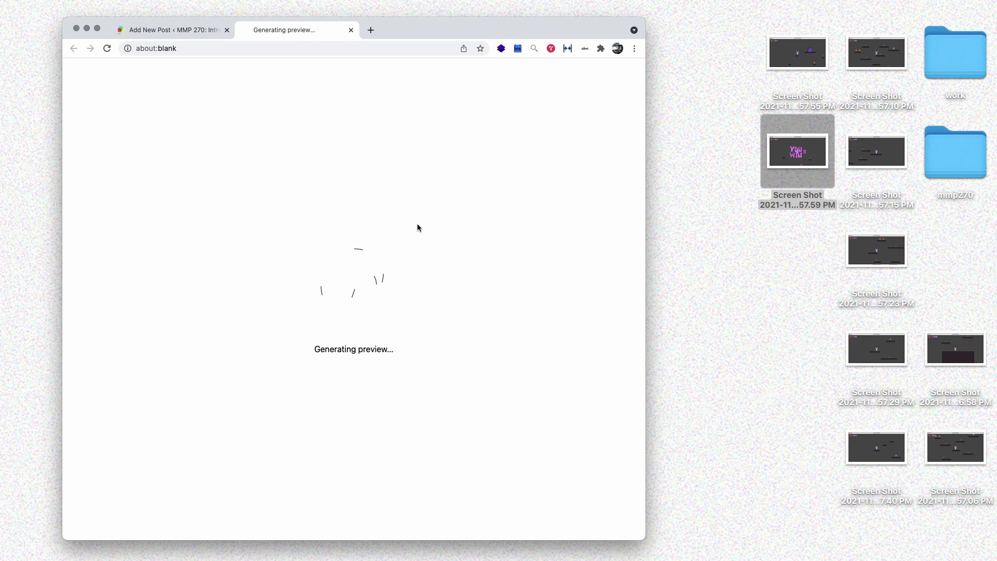
scroll(417, 227, "down", 5)
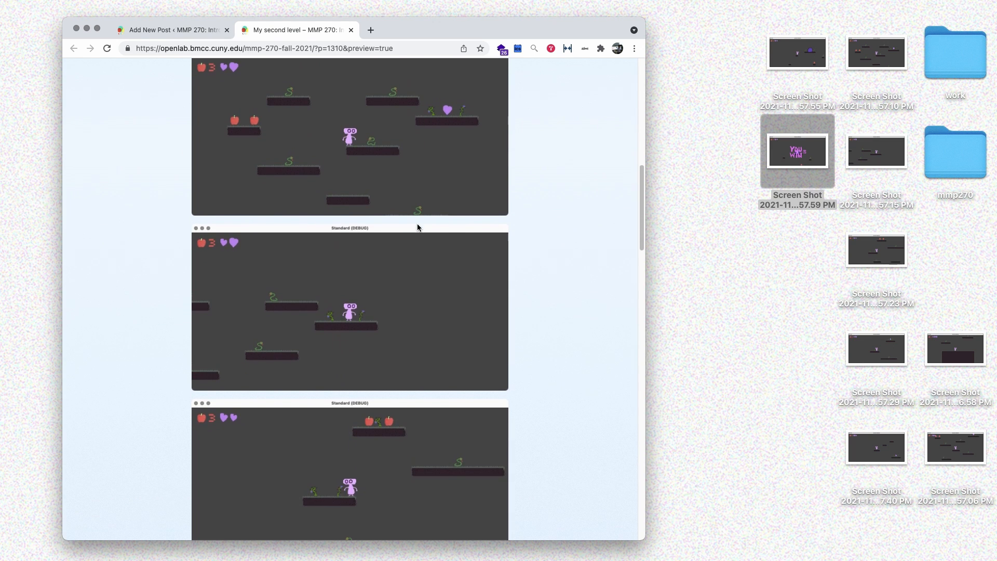
scroll(417, 227, "down", 5)
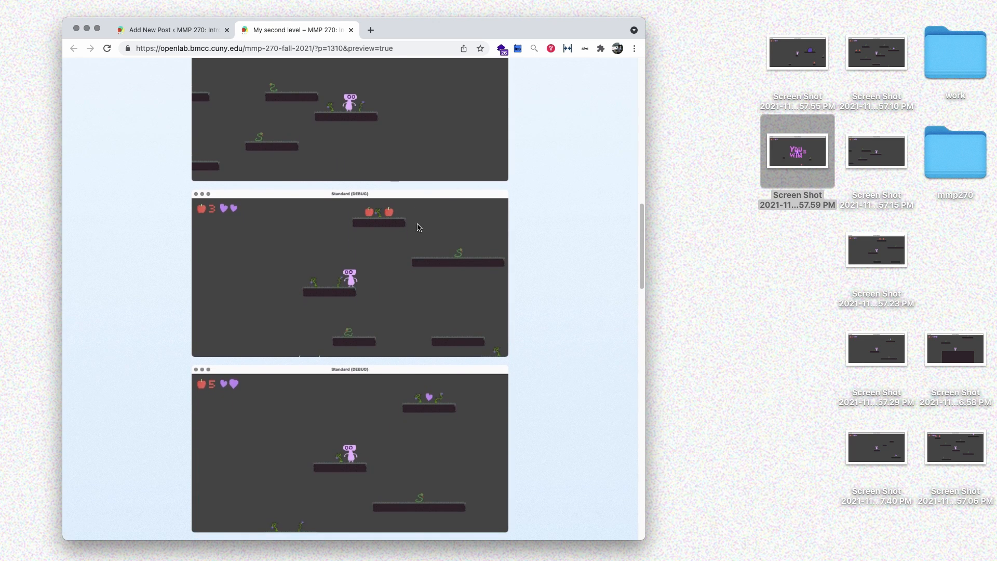
scroll(418, 227, "down", 10)
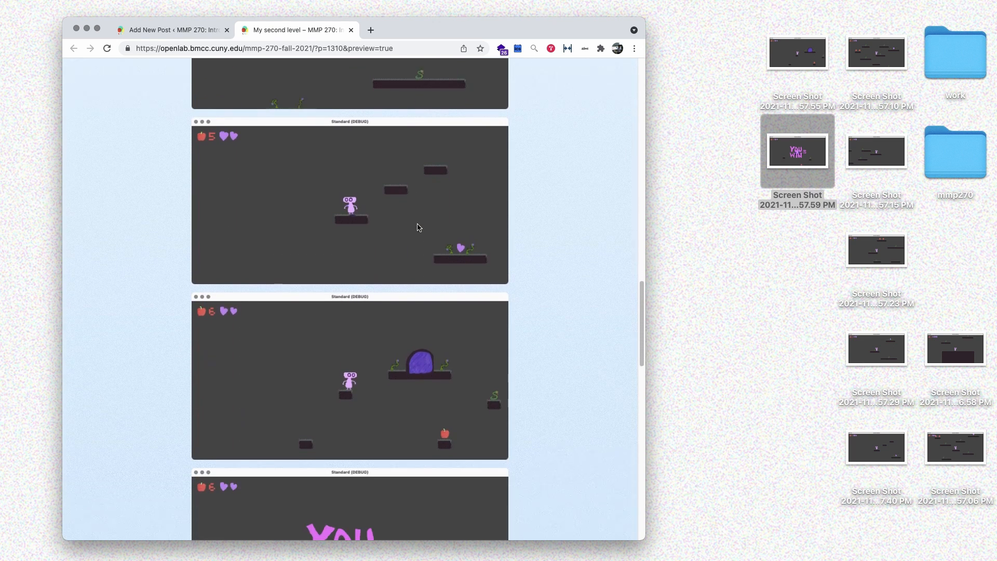
scroll(417, 226, "down", 6)
left_click(352, 30)
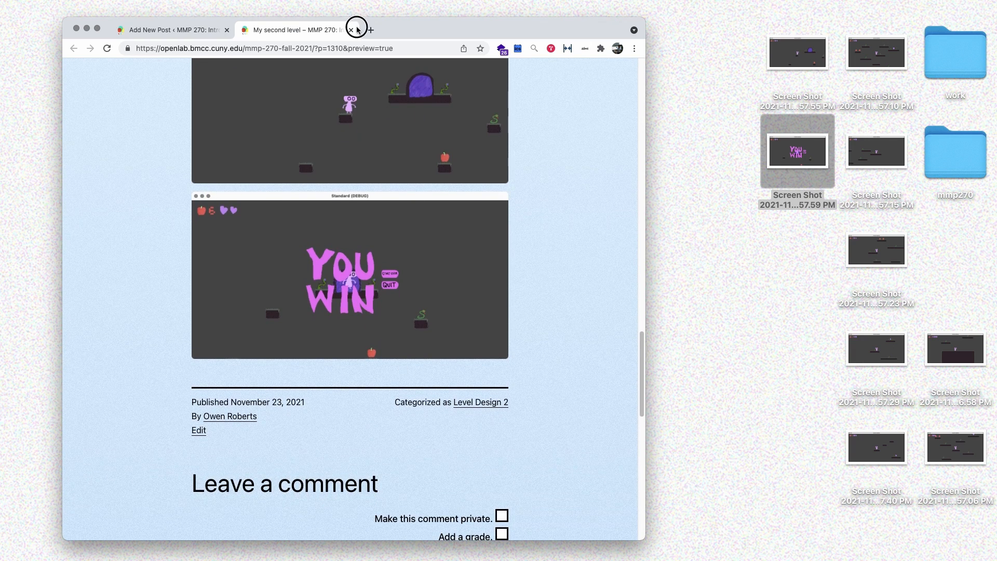